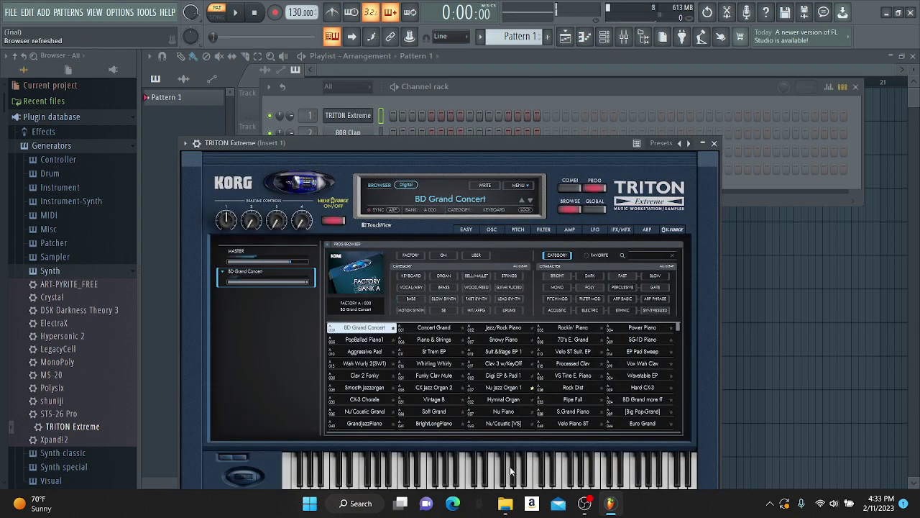
Step: Filter the TRITON Extreme programs to Motion Synth, audition Aqua Phonics and Glass Vox, and load Flying Machines
click(417, 311)
click(424, 387)
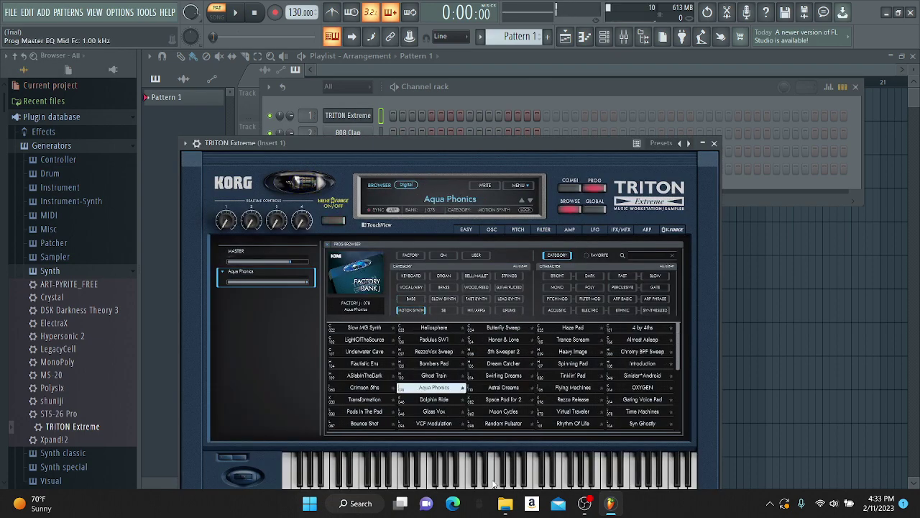
click(459, 410)
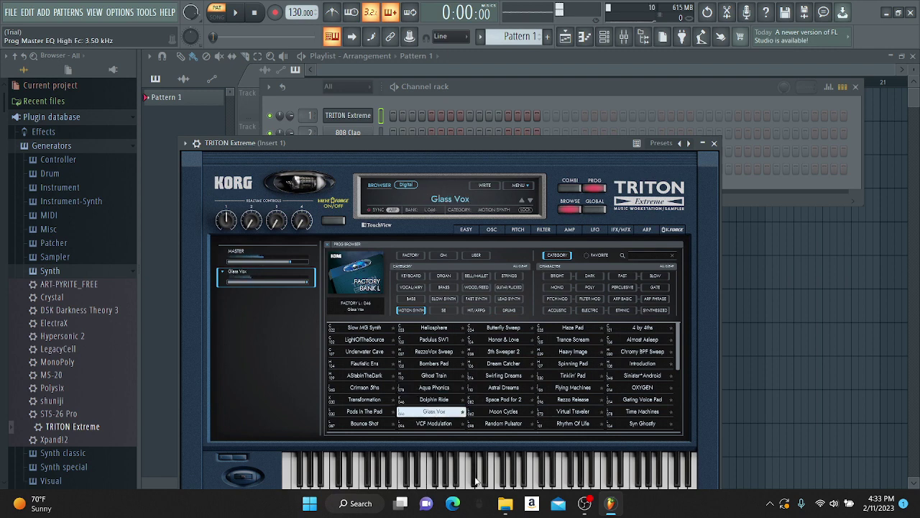
click(563, 388)
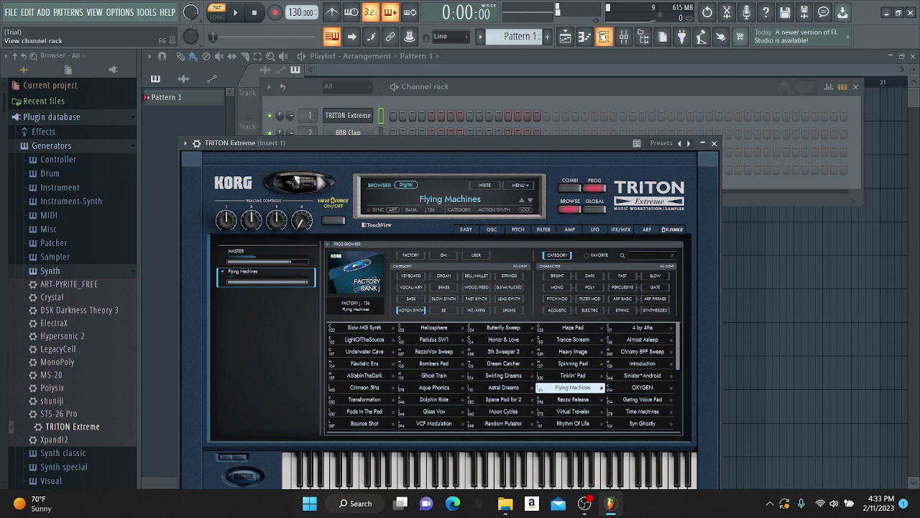
Step: Draw two-bar C5 and D6 notes from bar 1 in the TRITON Extreme piano roll and start playback
click(604, 38)
click(586, 38)
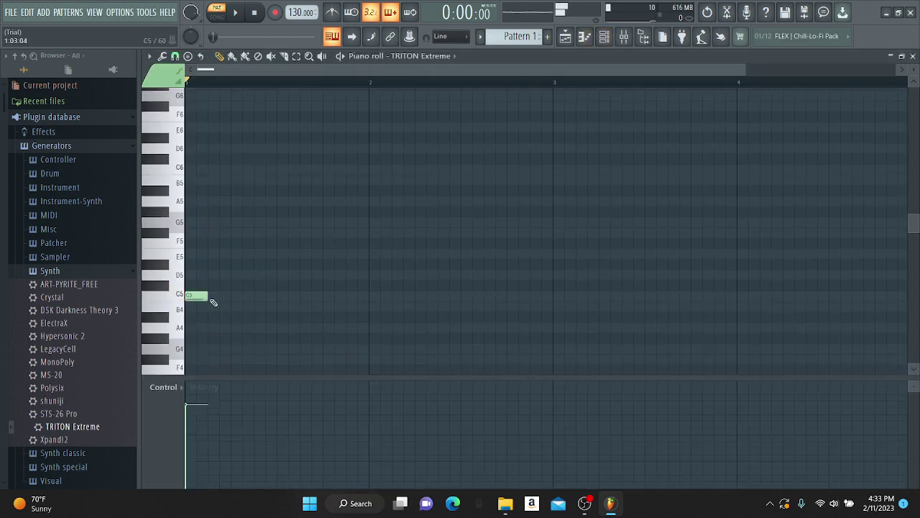
drag(240, 295, 518, 283)
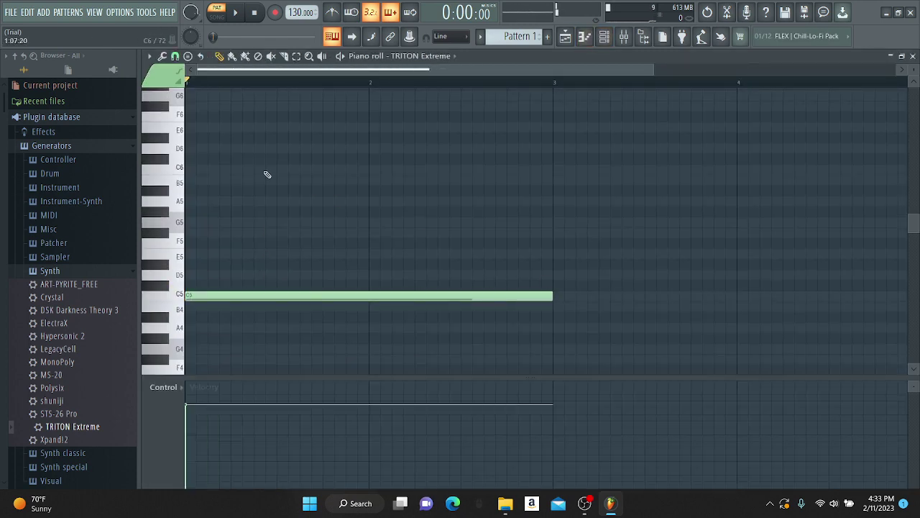
mouse_move(267, 158)
mouse_down()
mouse_move(154, 158)
mouse_move(146, 142)
mouse_up()
scroll(323, 84, down, 2)
key(space)
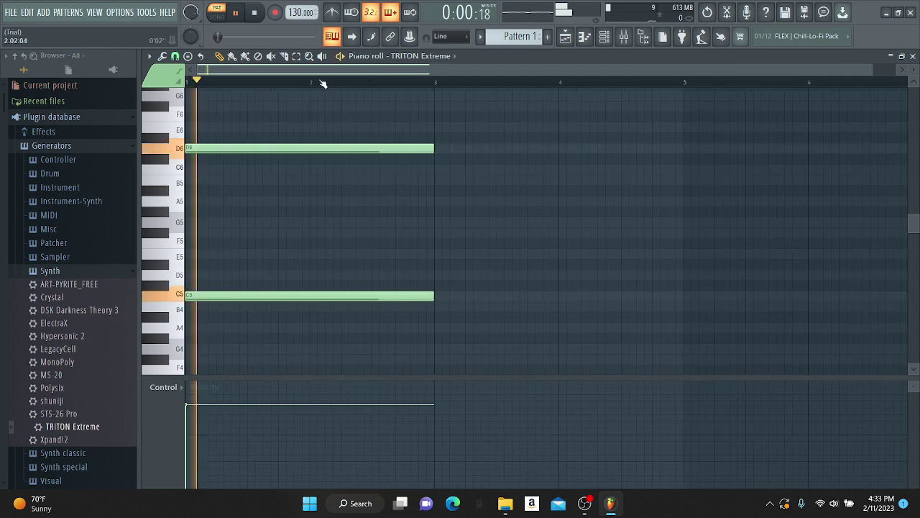
Step: Add two-bar C6, B5 and C5 notes starting at bar 3 of the TRITON Extreme piano roll
click(428, 179)
click(427, 168)
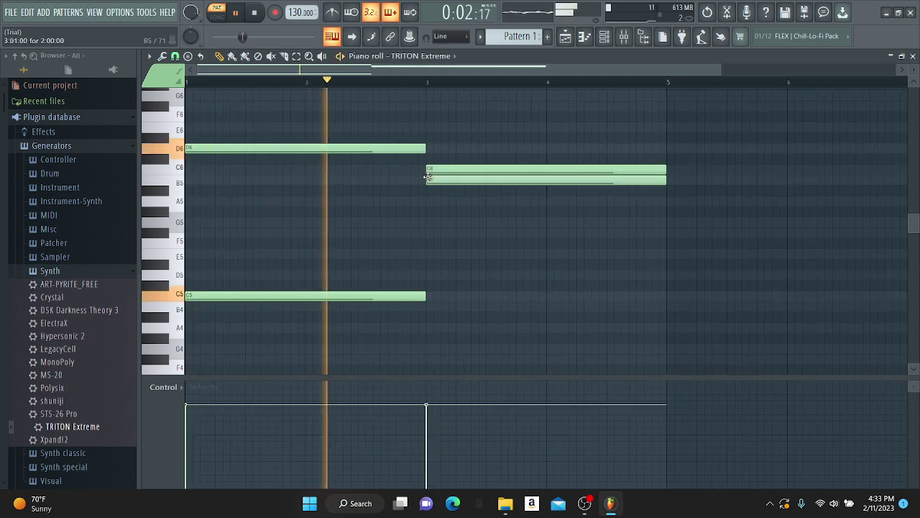
click(424, 295)
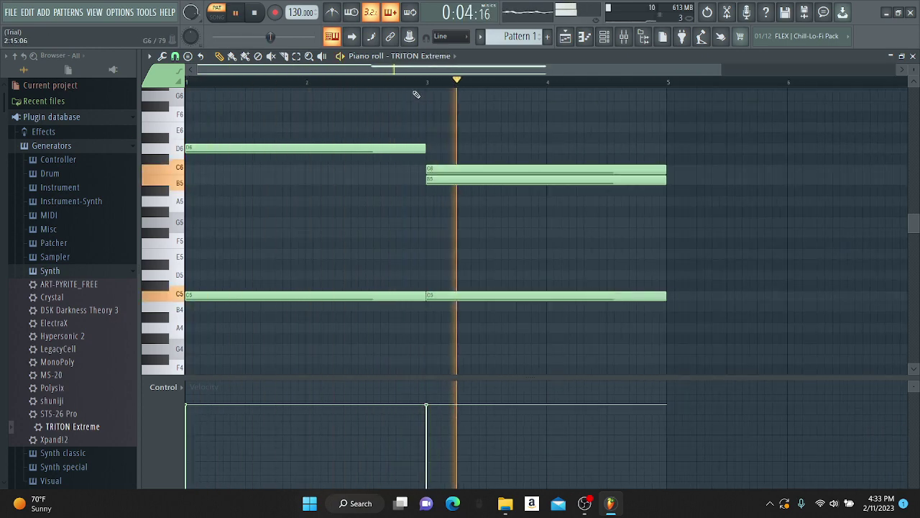
scroll(422, 82, down, 1)
scroll(411, 144, up, 4)
Step: Replace the 808 Clap channel with the M1 plugin from the Instrument-Synth generators
click(605, 37)
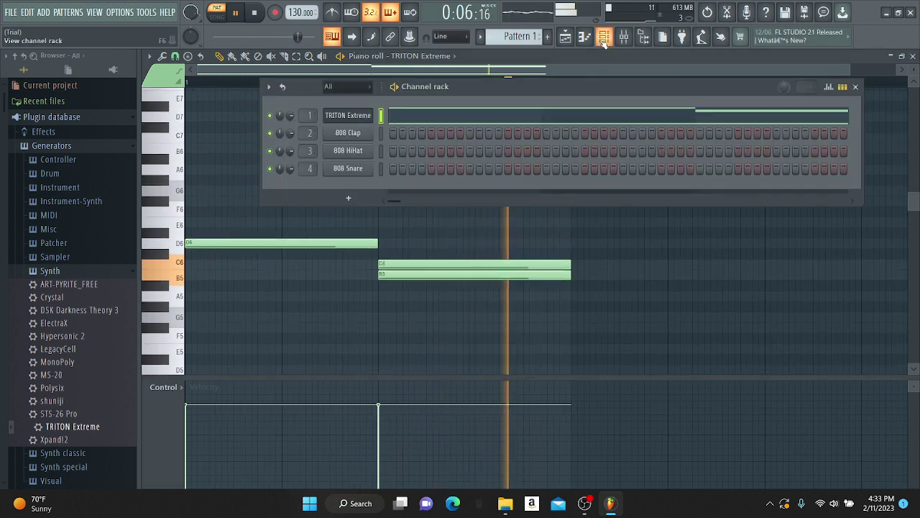
scroll(105, 283, down, 2)
click(714, 287)
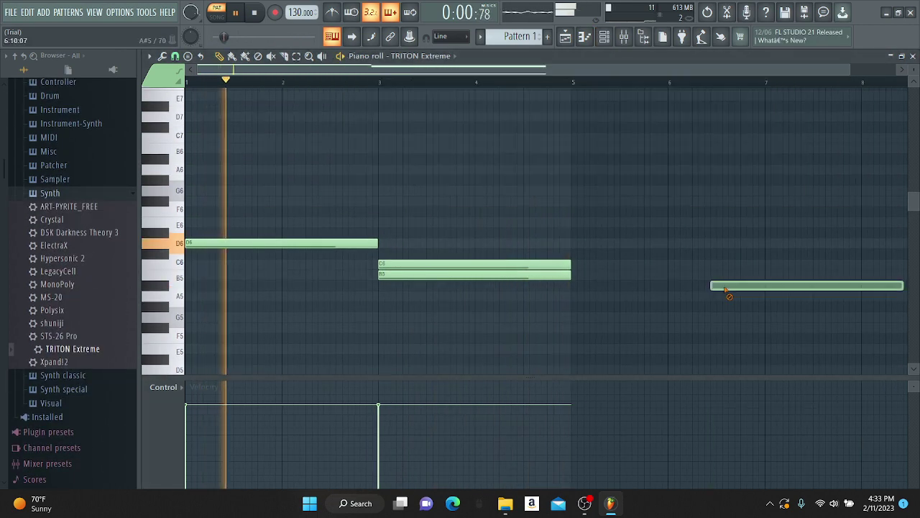
right_click(725, 289)
scroll(664, 312, down, 1)
click(607, 39)
click(608, 40)
scroll(75, 205, up, 3)
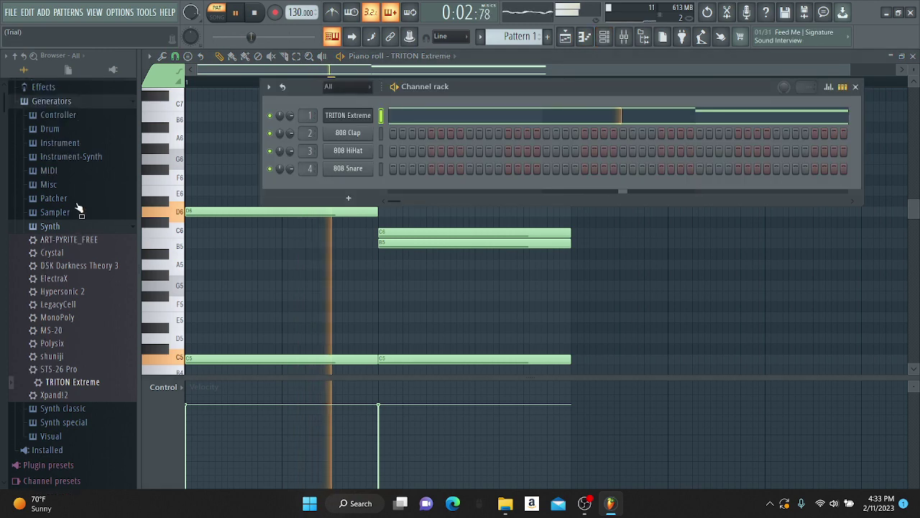
click(71, 201)
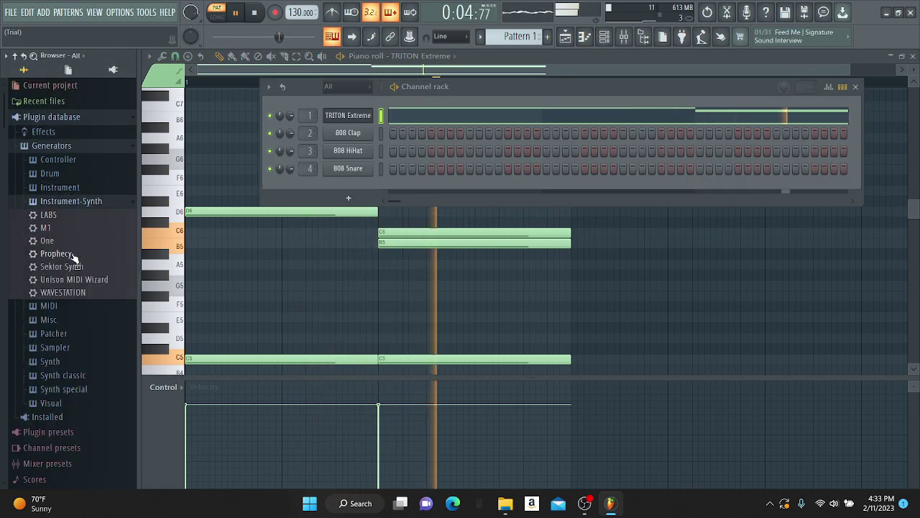
drag(47, 227, 350, 134)
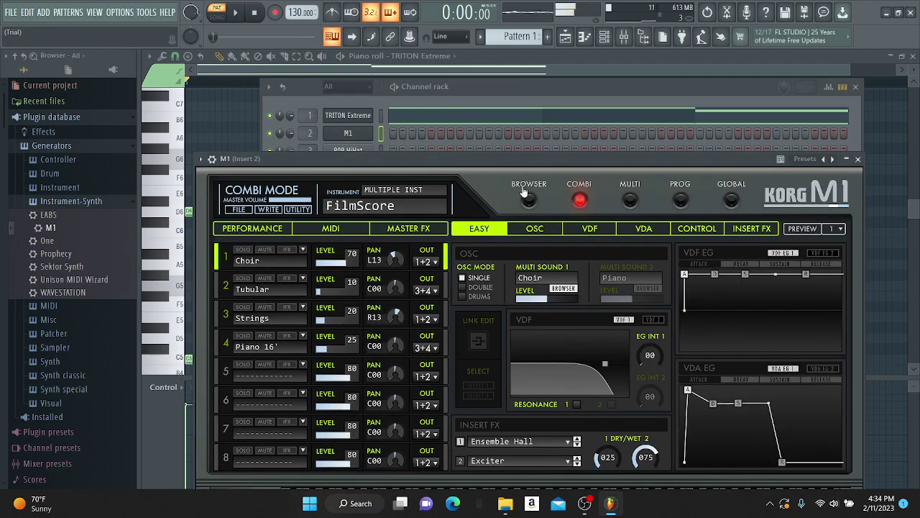
Step: Audition M1 combinations filtered by Bass and Electric, including Acoustic, Stick Pals, BASS&ORGAN and We~B Jamin, and close the plugin window
click(527, 200)
click(535, 254)
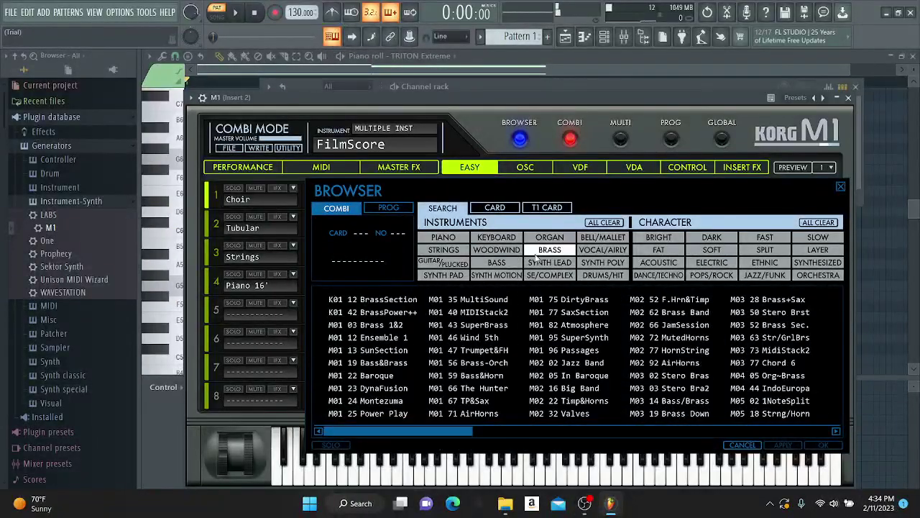
click(496, 263)
click(495, 375)
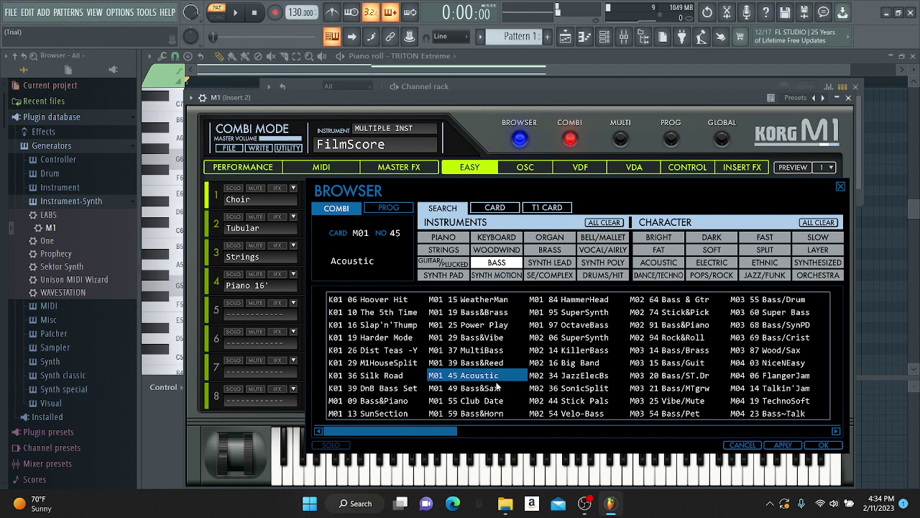
click(576, 401)
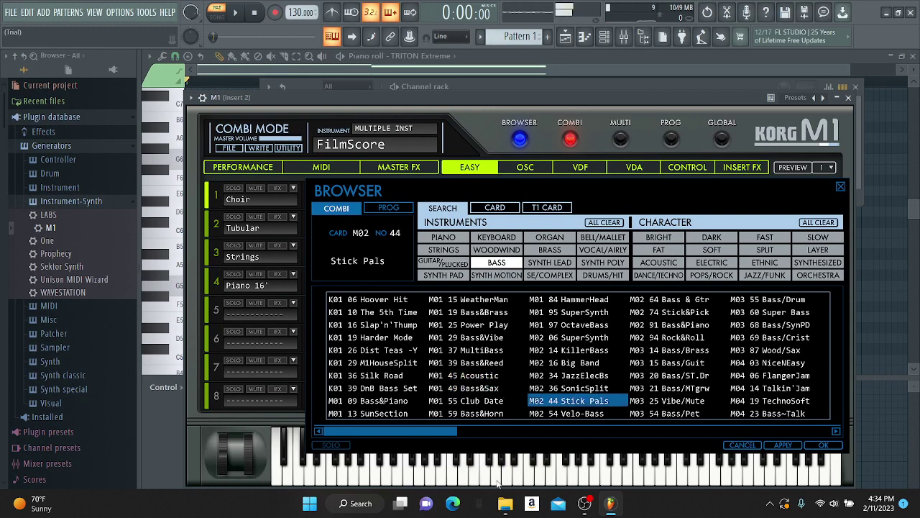
click(696, 260)
click(590, 350)
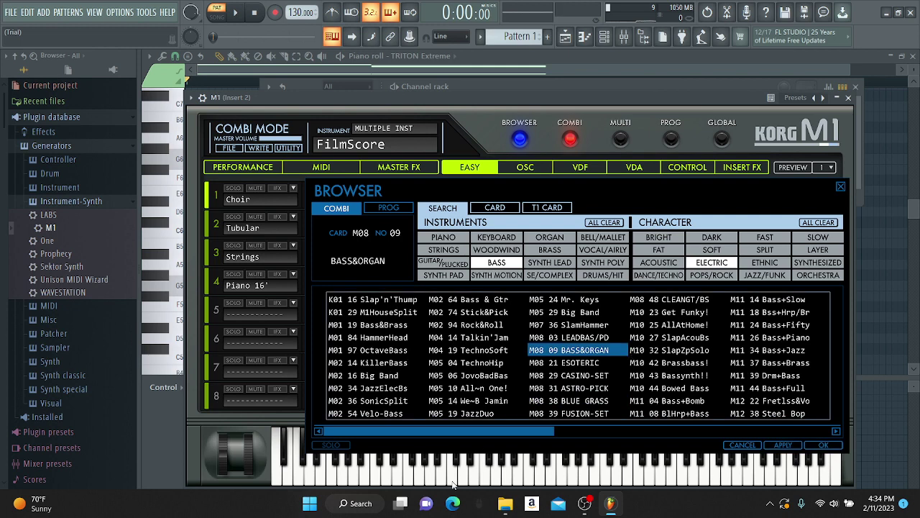
click(485, 402)
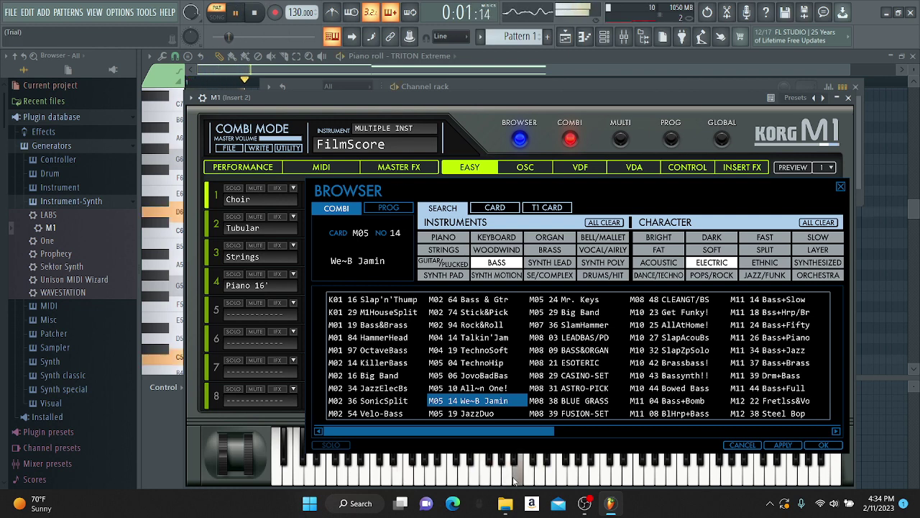
click(849, 97)
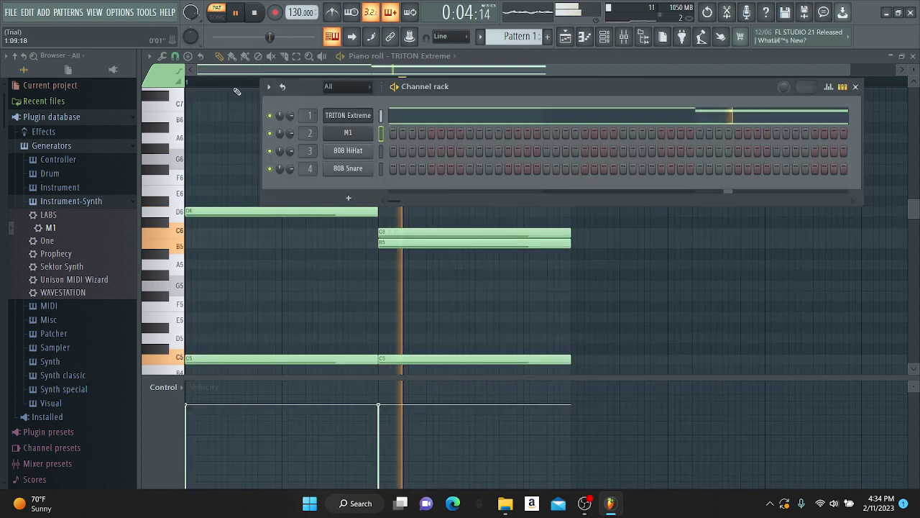
Step: Replace the M1 channel with the LegacyCell plugin from the Synth generators and stop playback
click(64, 361)
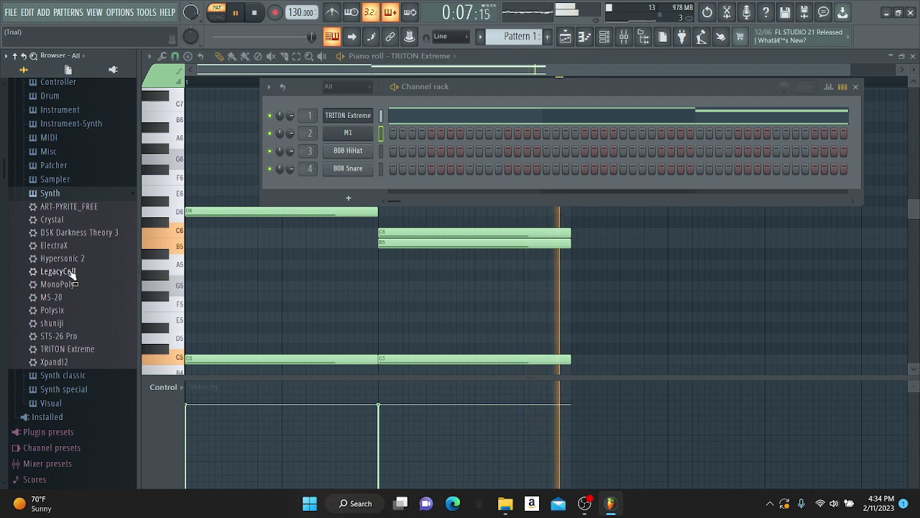
key(XF86MonBrightnessUp)
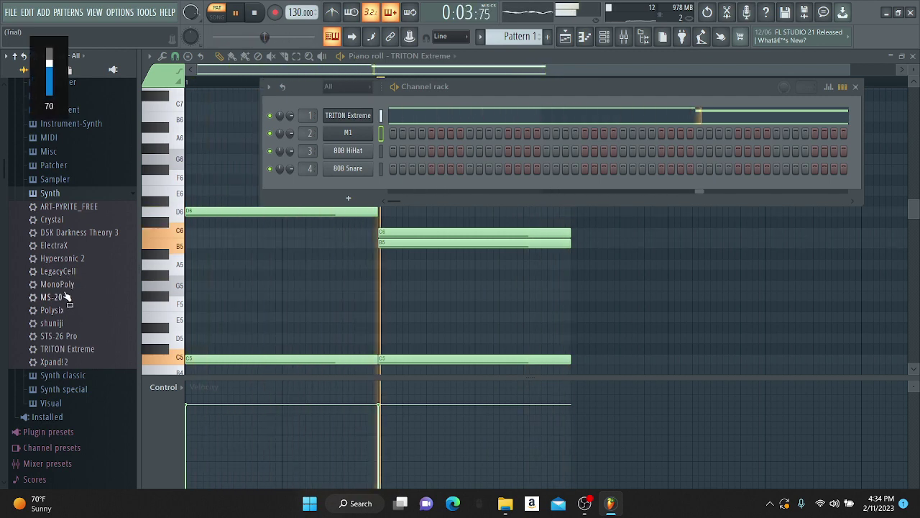
drag(72, 273, 355, 140)
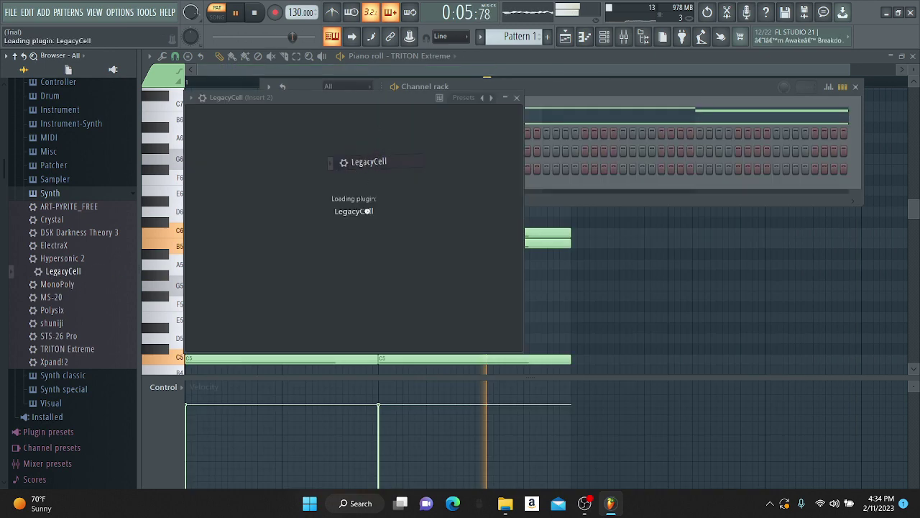
click(256, 10)
scroll(248, 148, down, 2)
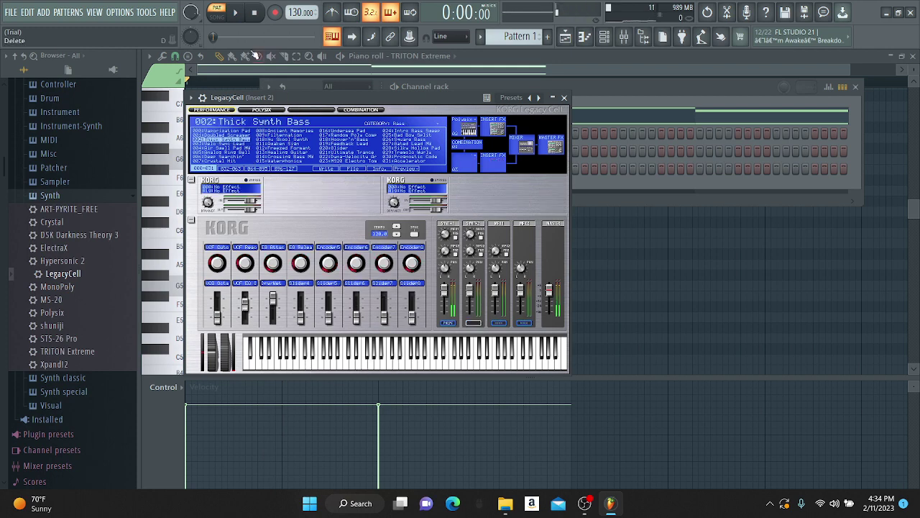
Step: Play the pattern while auditioning LegacyCell's Square Bass, Velocity Bass and DnB Reverse Bass, and settle on Acid Saw Bass
key(space)
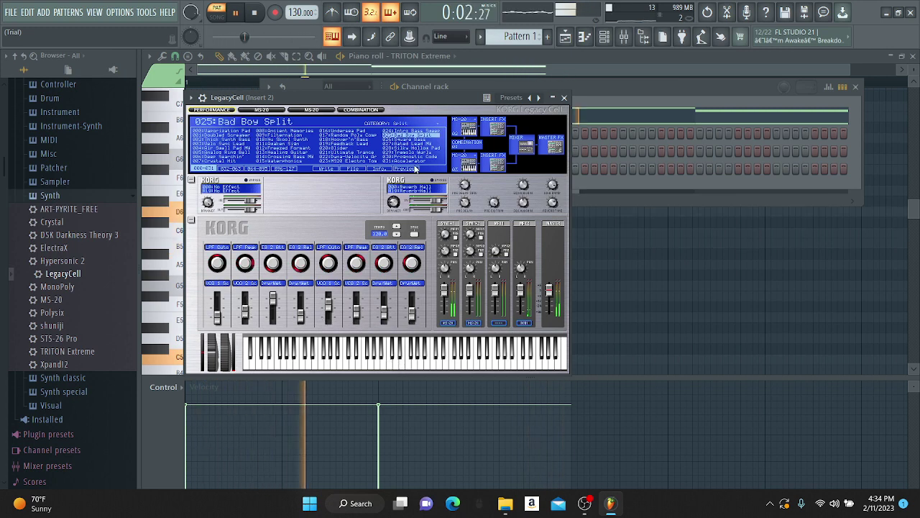
click(416, 142)
click(365, 365)
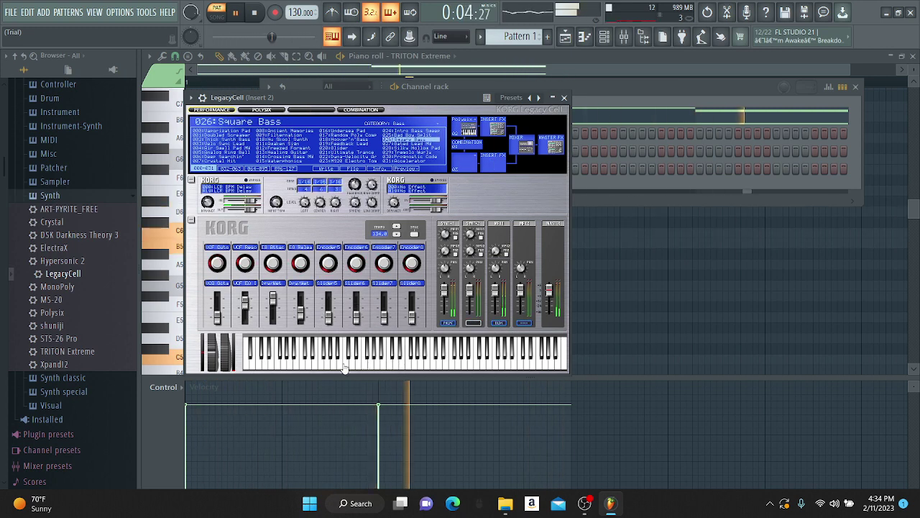
click(229, 169)
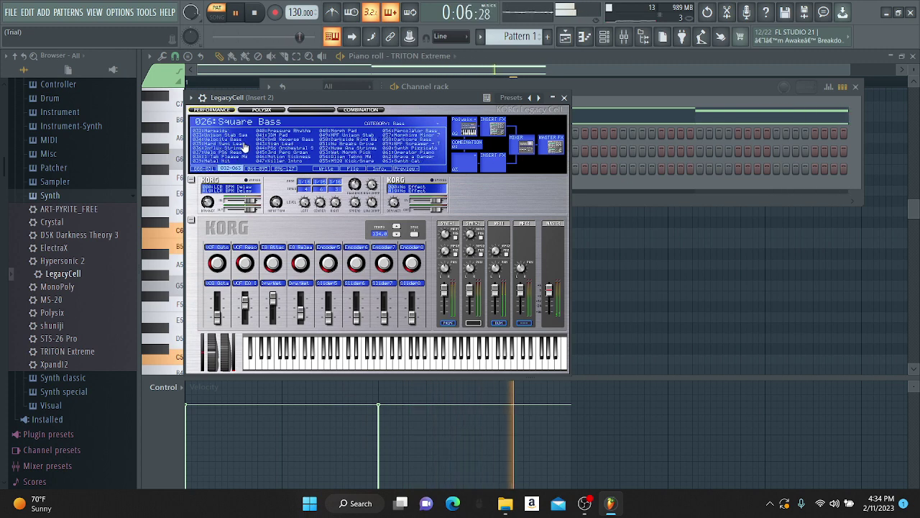
click(239, 139)
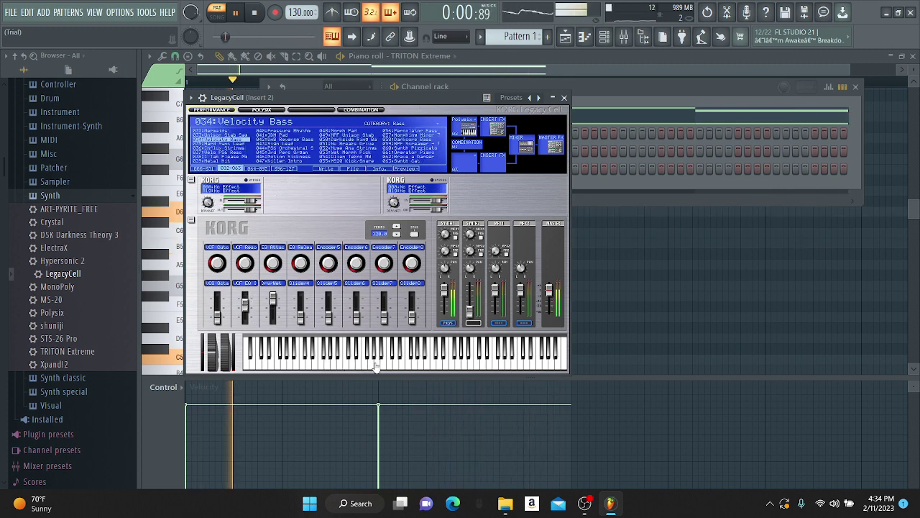
click(274, 140)
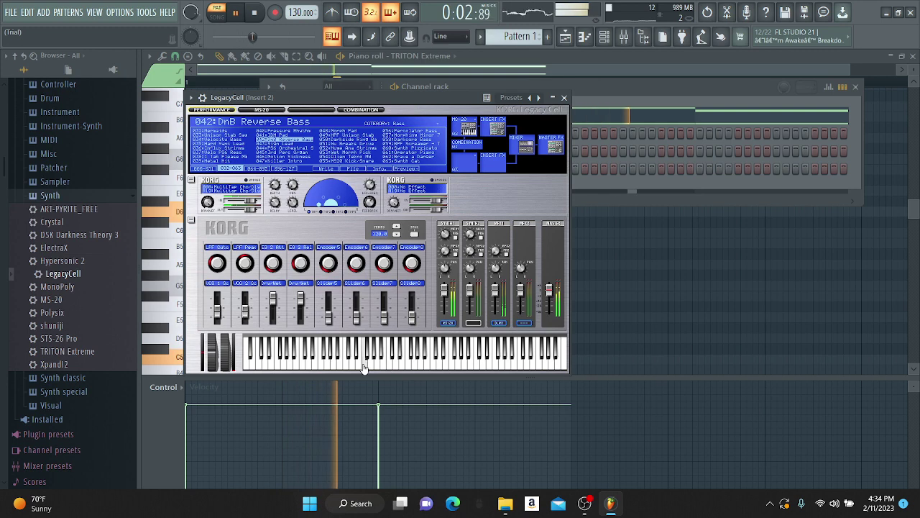
click(263, 169)
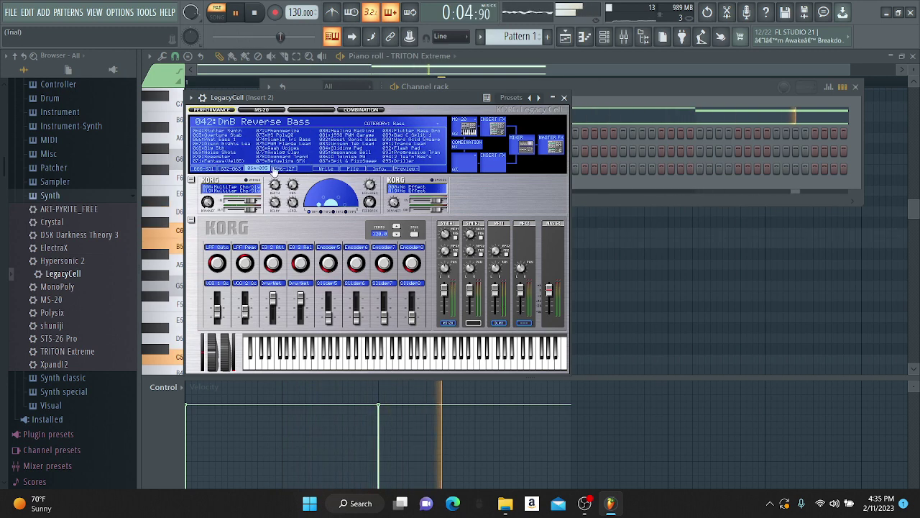
click(288, 169)
click(234, 141)
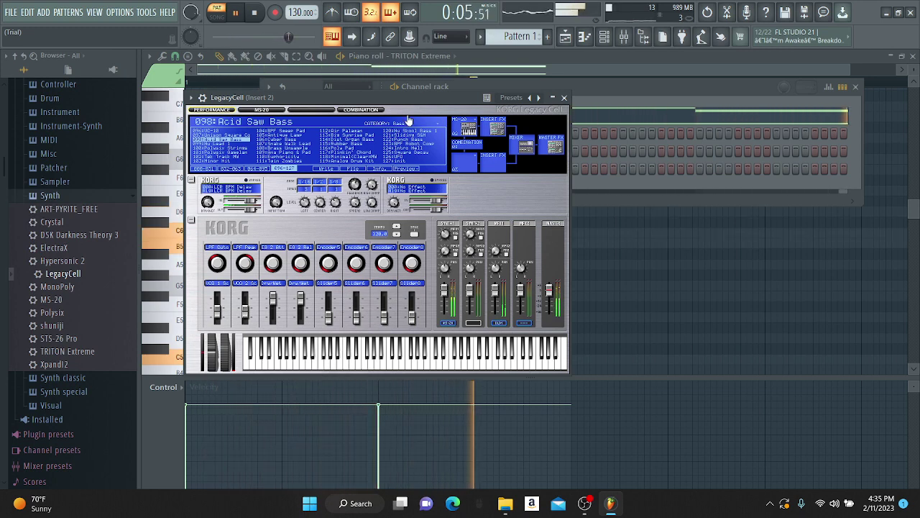
Step: Open the piano roll for the LegacyCell channel and stop playback
click(437, 57)
click(436, 90)
click(255, 12)
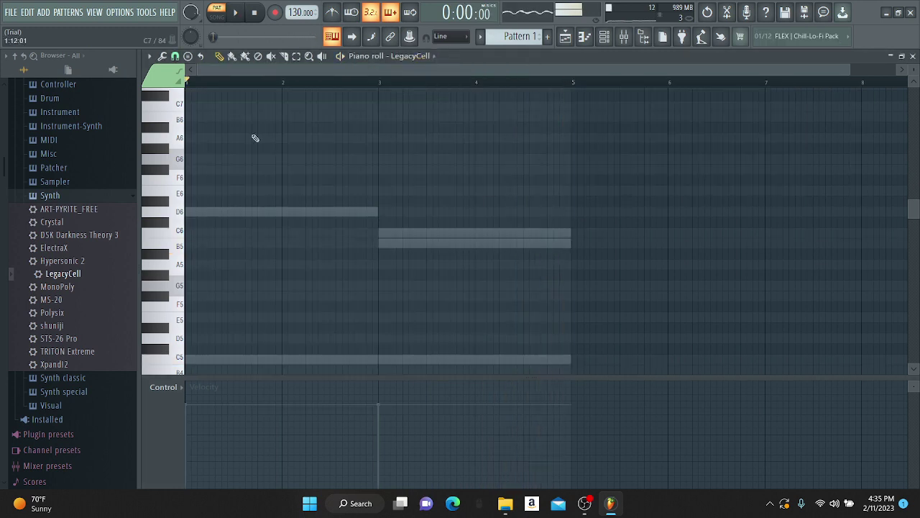
scroll(238, 281, down, 1)
click(185, 265)
right_click(372, 265)
scroll(233, 290, down, 3)
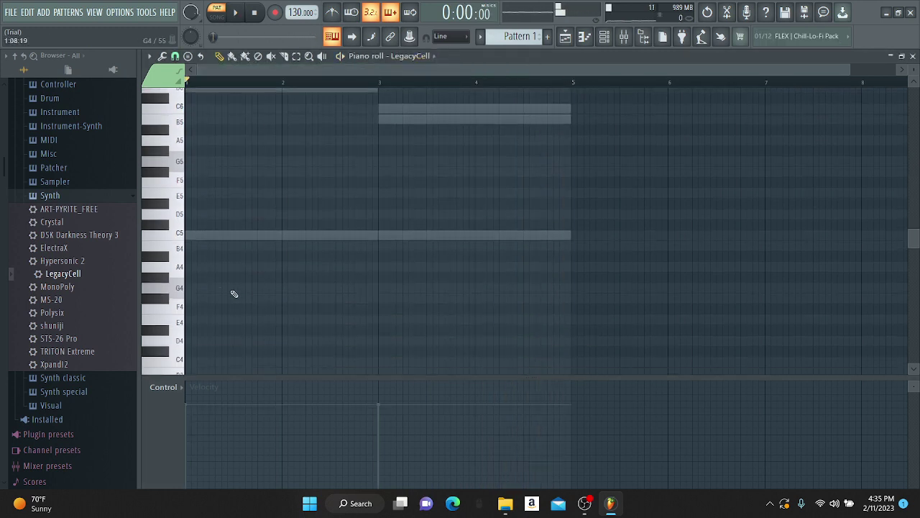
Step: Add four-step bass notes in the LegacyCell piano roll: C5 at the start of bar 1 and G4 at its step 13
click(190, 232)
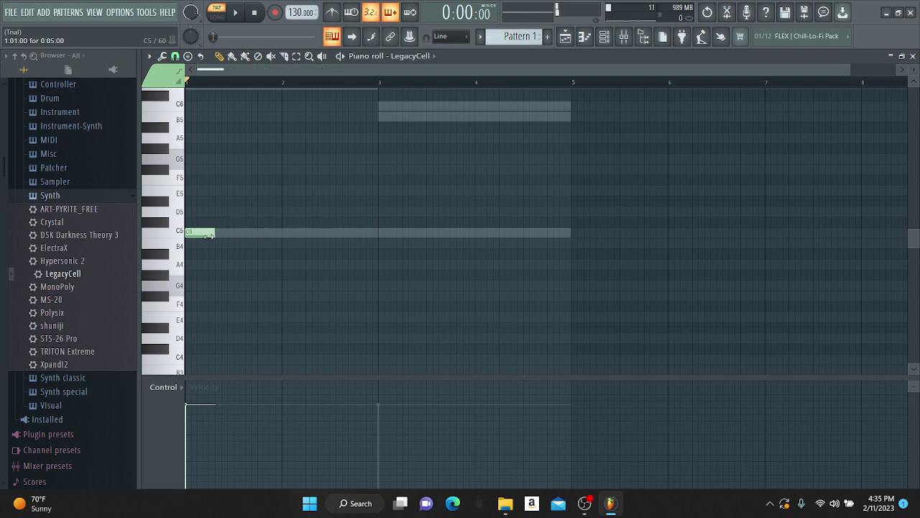
drag(208, 235, 202, 233)
key(space)
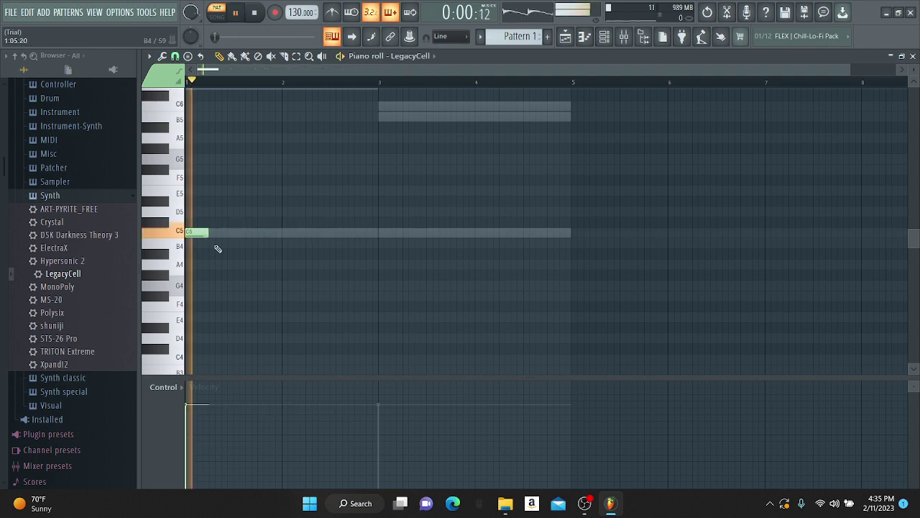
click(261, 285)
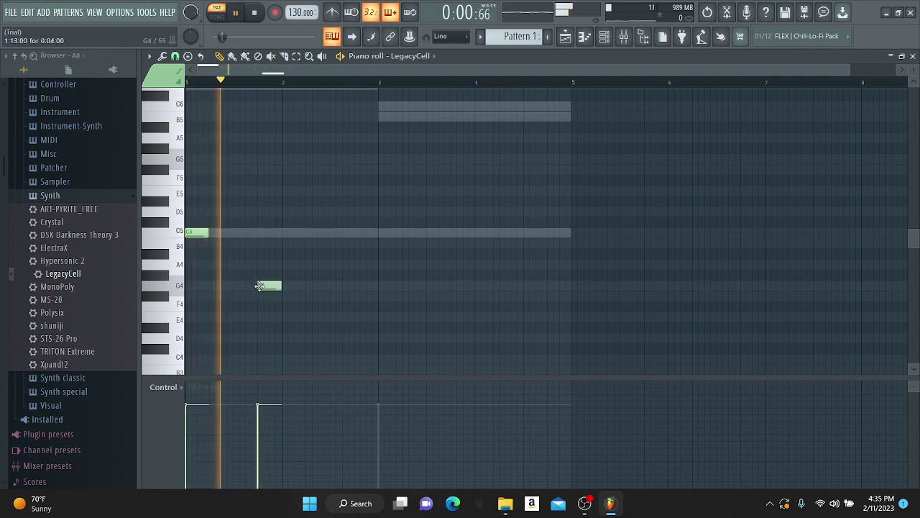
Step: Try D4 bass notes in bar 3, delete every note from the LegacyCell piano roll and stop playback
click(381, 338)
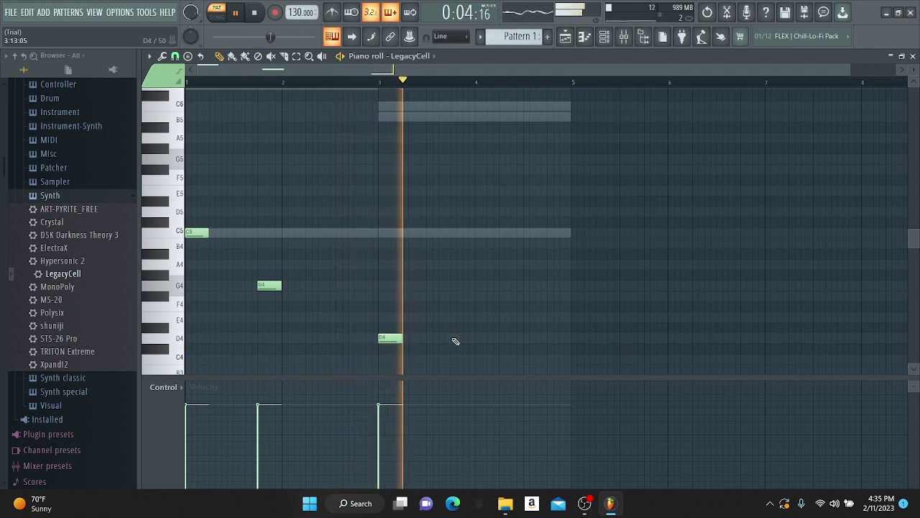
click(454, 338)
right_click(460, 338)
right_click(394, 338)
right_click(270, 285)
right_click(190, 232)
key(space)
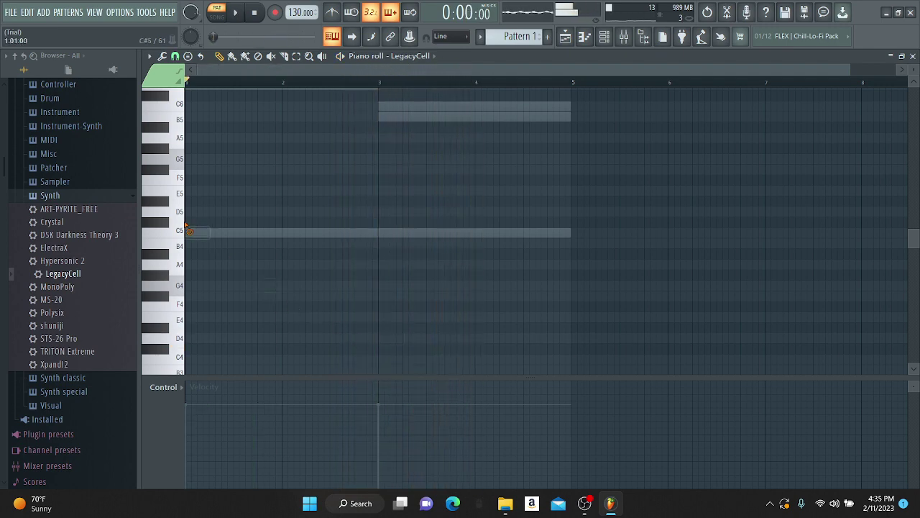
Step: Add four-step LegacyCell bass notes: C4 at the start of bar 1, A3 at its step 13 and F#3 at the start of bar 3
scroll(206, 248, down, 3)
scroll(196, 247, down, 2)
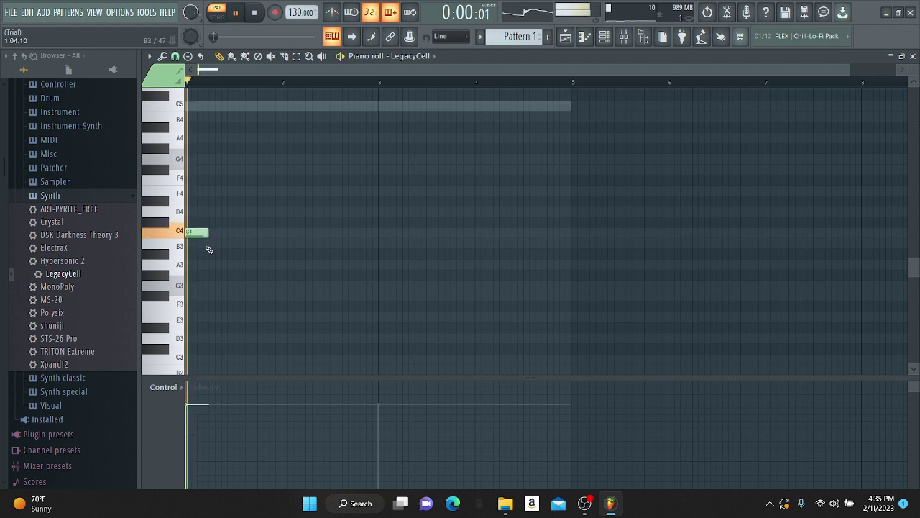
click(263, 264)
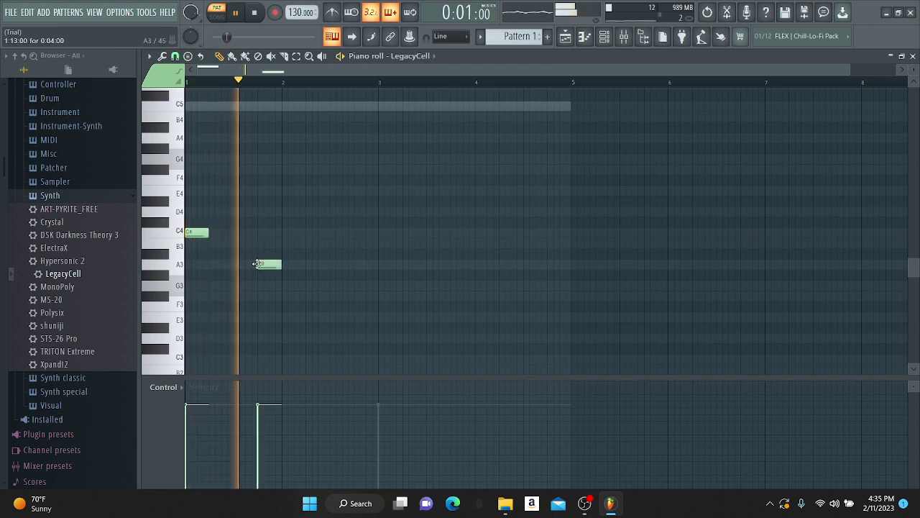
click(384, 296)
drag(392, 297, 386, 297)
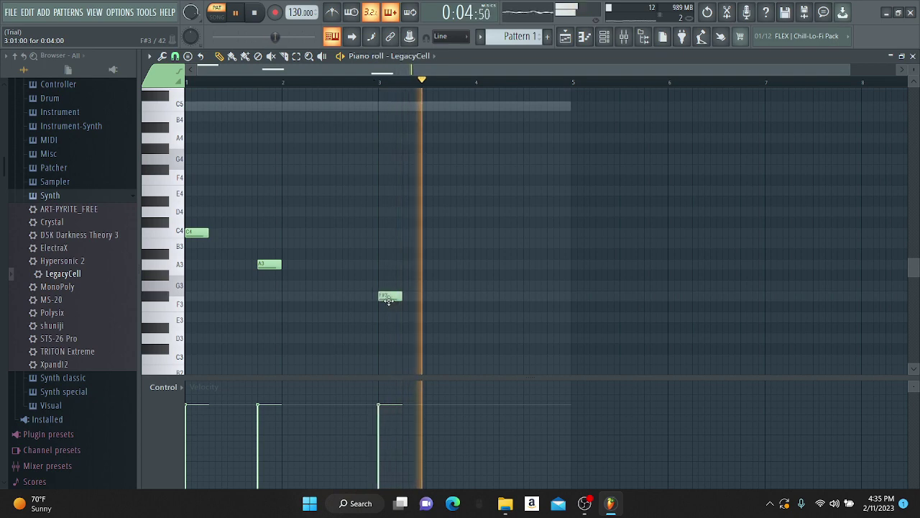
Step: Restart playback and add four more F#3 bass notes at steps 7 and 13 of bar 3 and steps 5 and 11 of bar 4
key(space)
key(space)
click(455, 296)
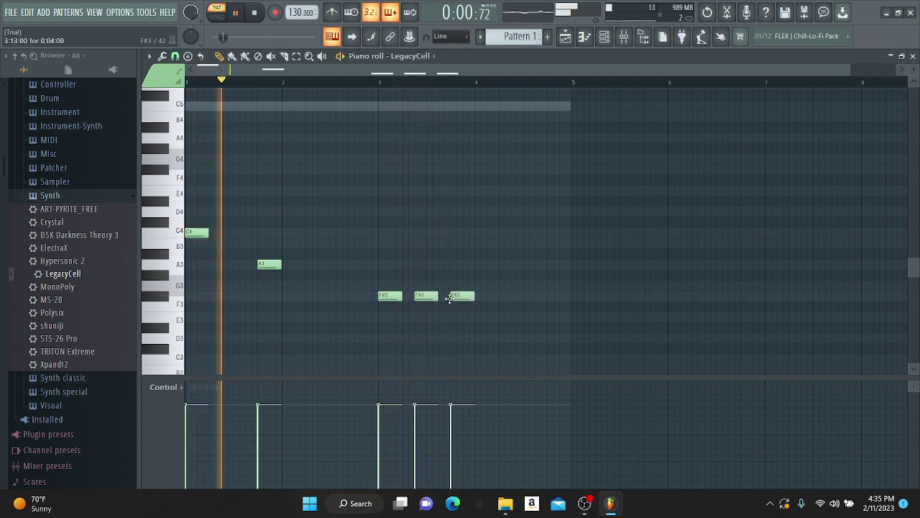
click(503, 297)
click(548, 297)
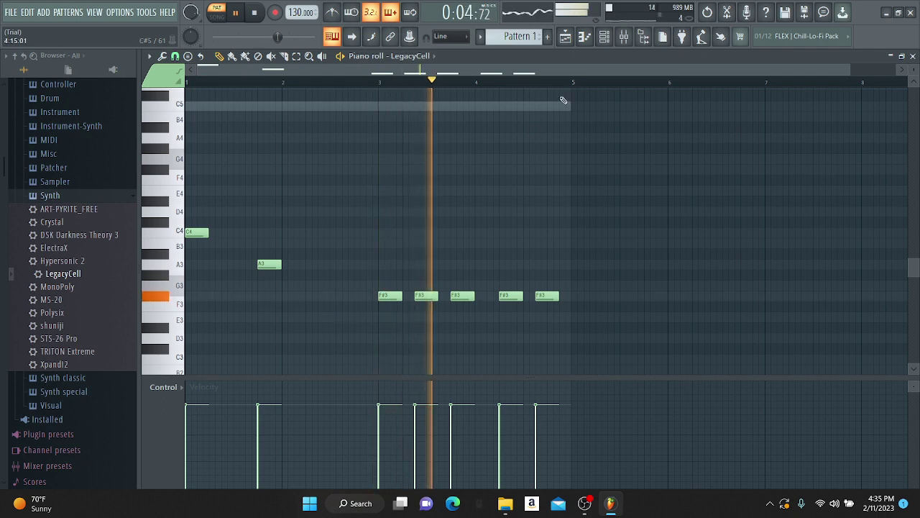
Step: Replace the 808 HiHat channel with Ogun from the Synth special generators and load its Pad 9 preset
click(606, 39)
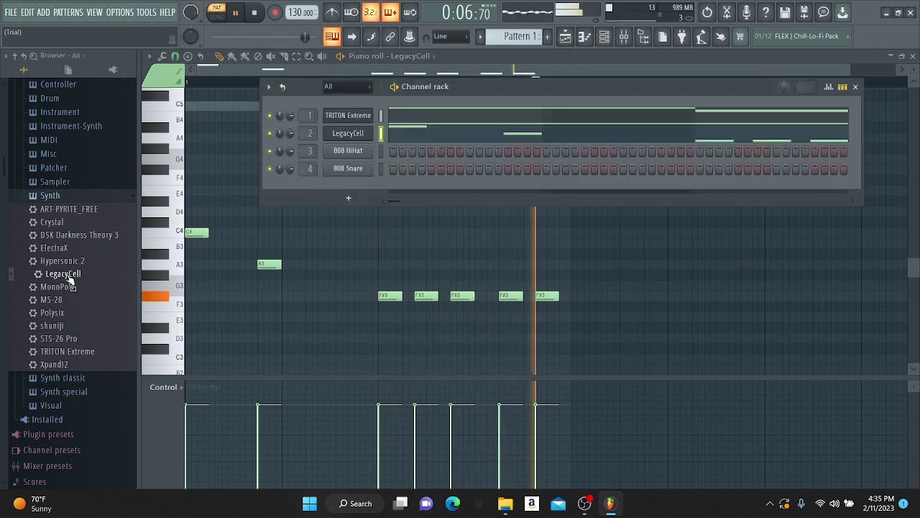
click(62, 377)
scroll(83, 352, down, 10)
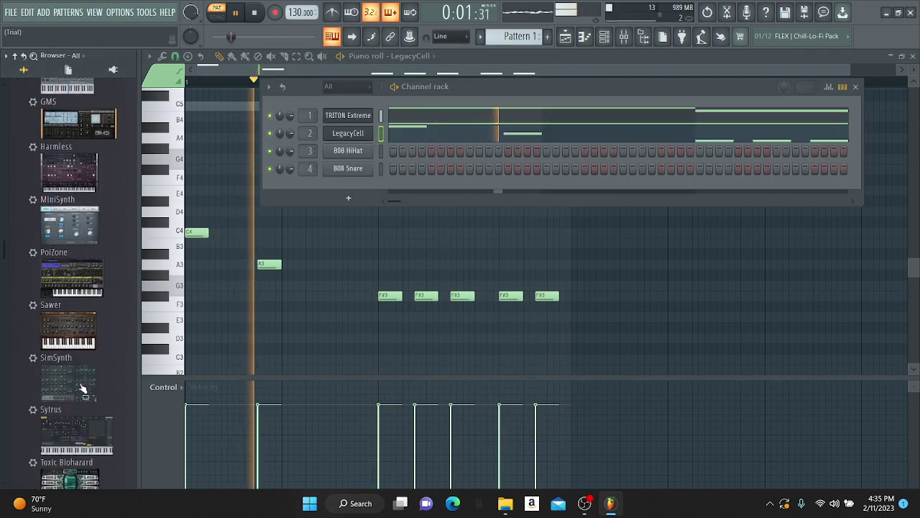
click(81, 330)
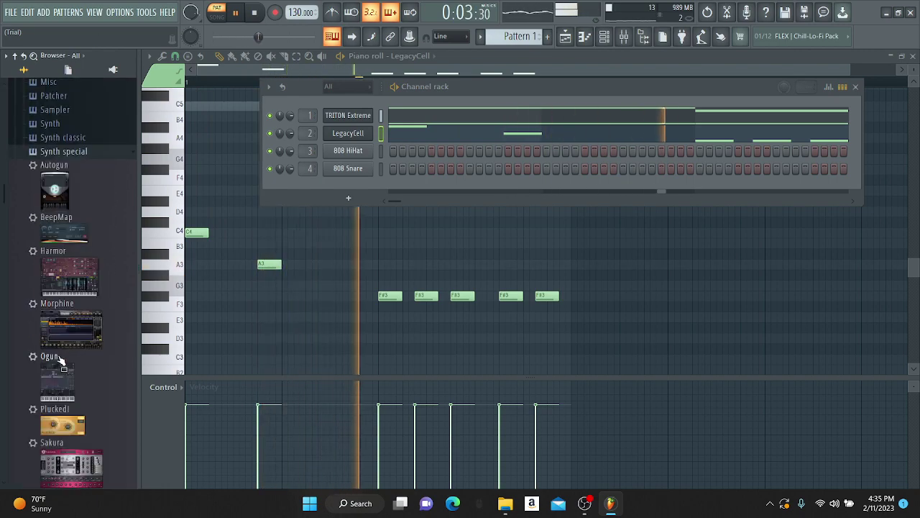
drag(43, 357, 350, 151)
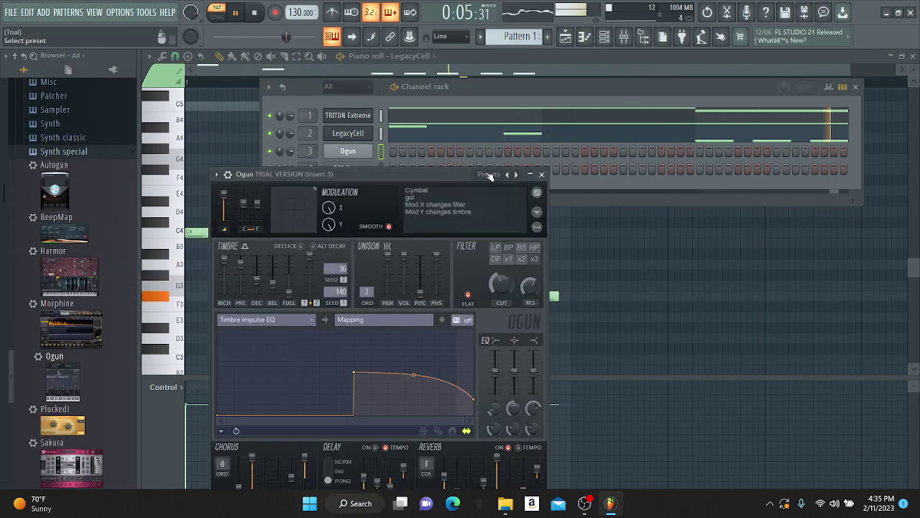
click(508, 206)
click(696, 418)
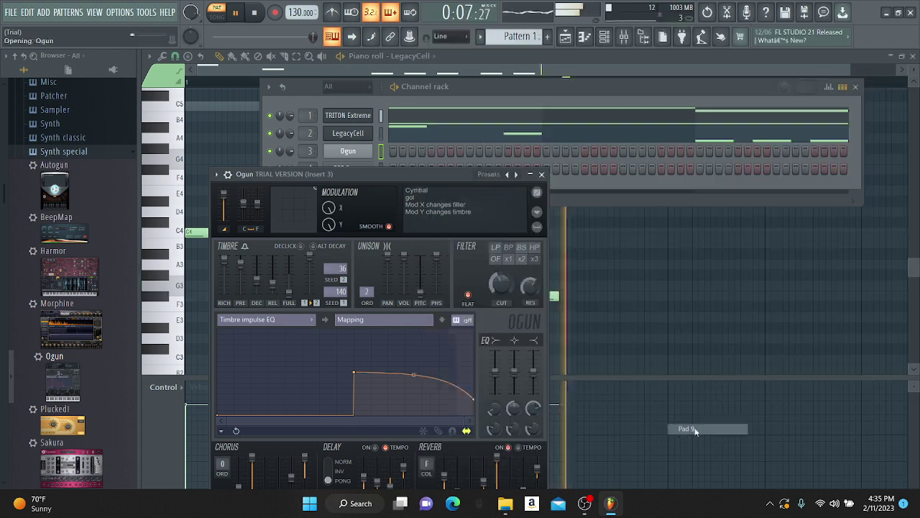
Step: Open the Pad 9 piano roll and add eight-step C4 notes at the start of bars 1 and 3
click(394, 55)
click(410, 99)
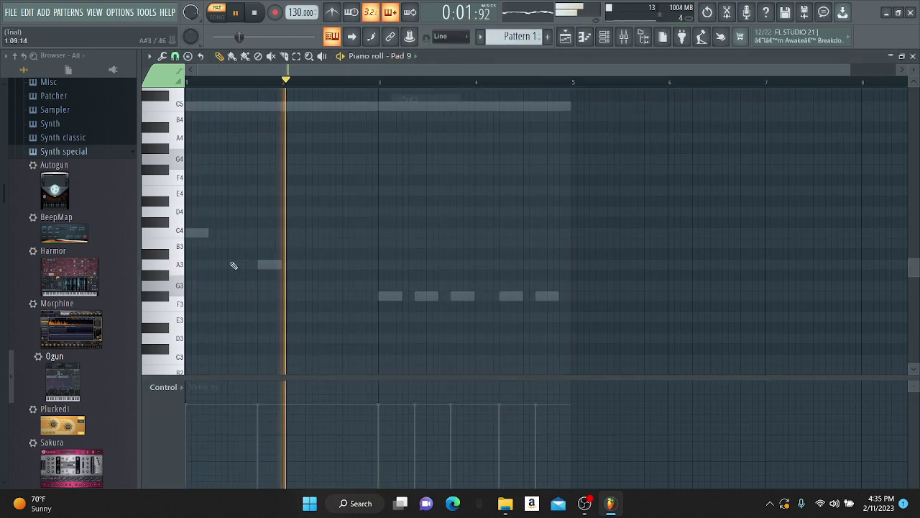
key(space)
scroll(197, 231, up, 2)
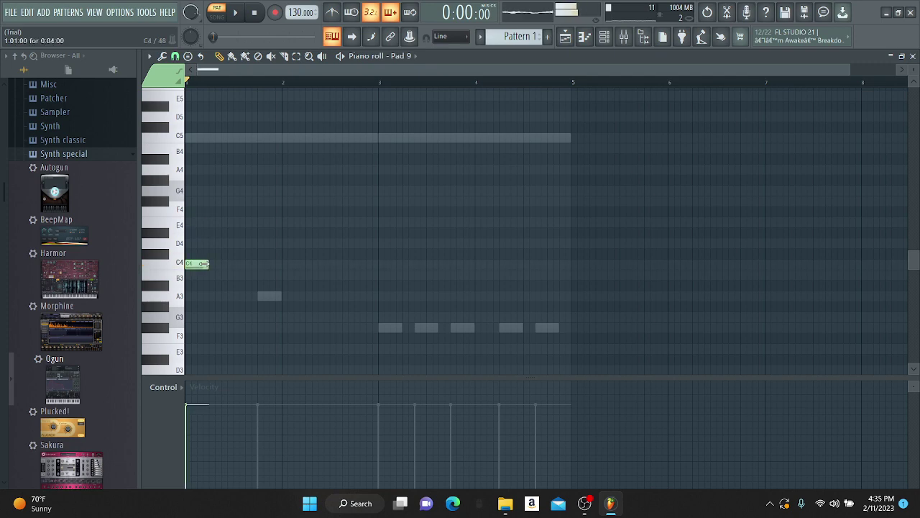
key(space)
drag(261, 263, 234, 264)
key(space)
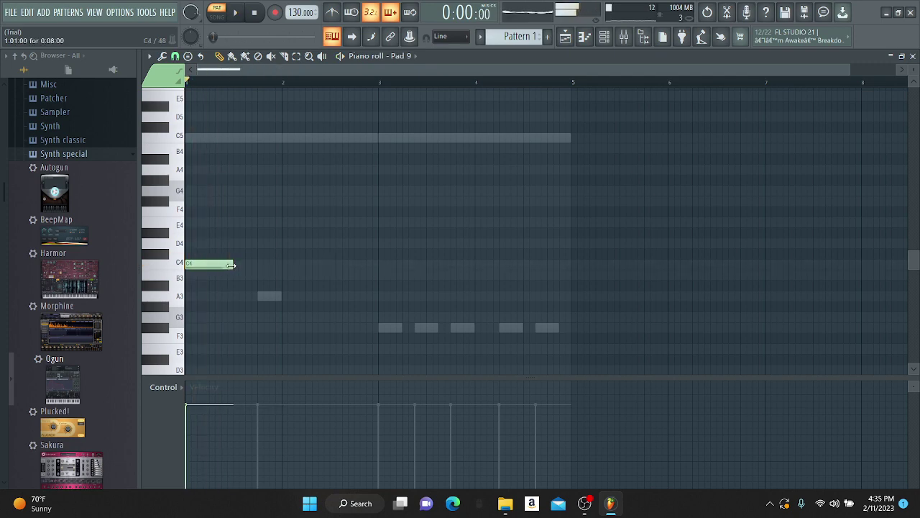
key(space)
click(373, 262)
drag(373, 263, 379, 263)
Step: Show the channel rack, set the tempo to 149 BPM and restart playback
key(F6)
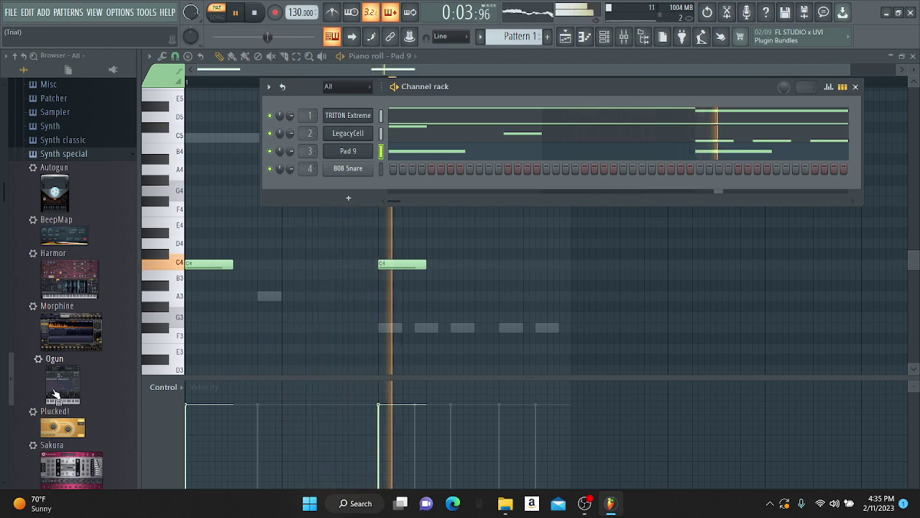
key(space)
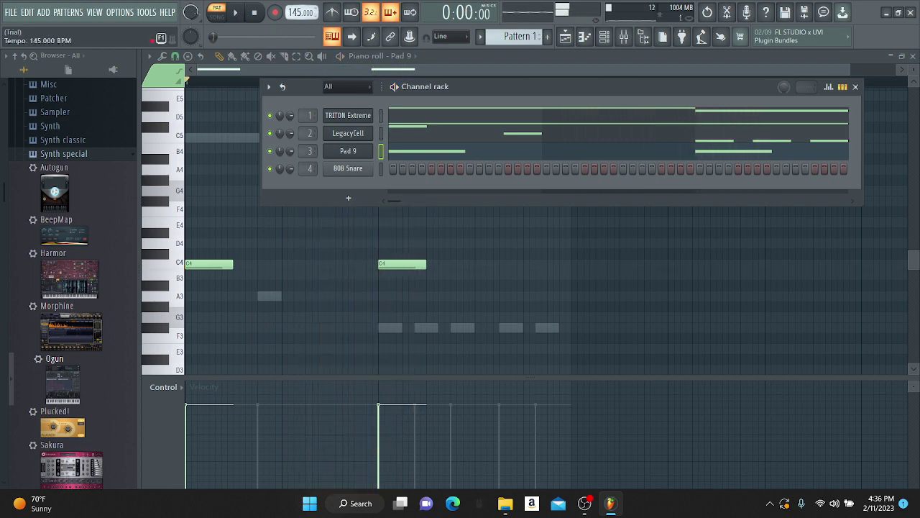
key(space)
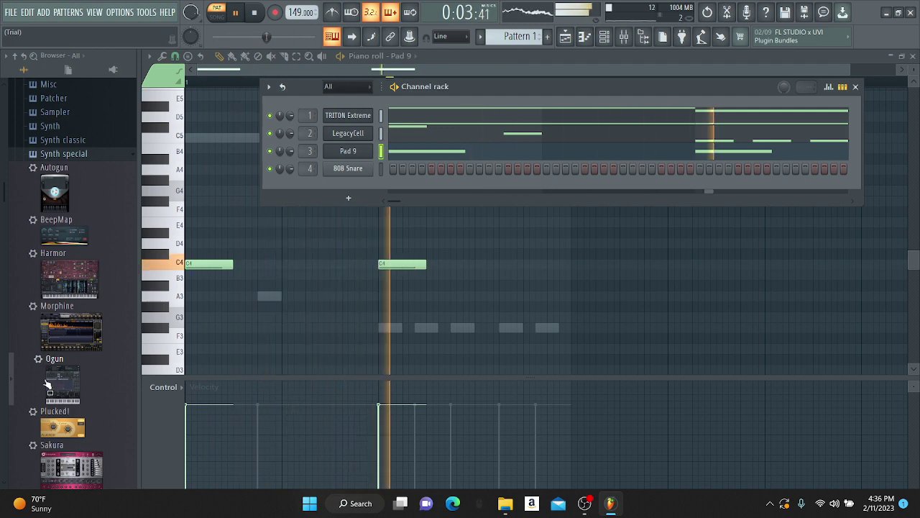
Step: Replace the 808 Snare channel with another Ogun and load its Pad 5 preset
drag(62, 381, 337, 175)
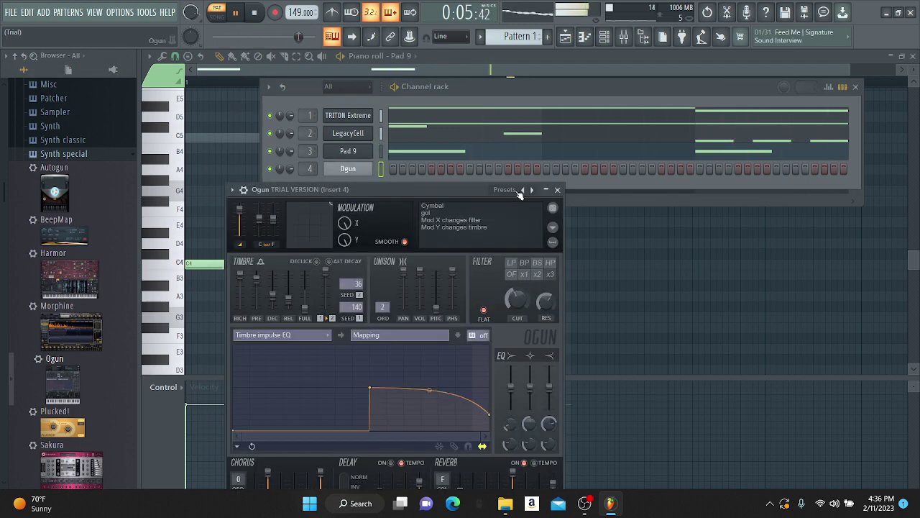
click(518, 190)
click(698, 387)
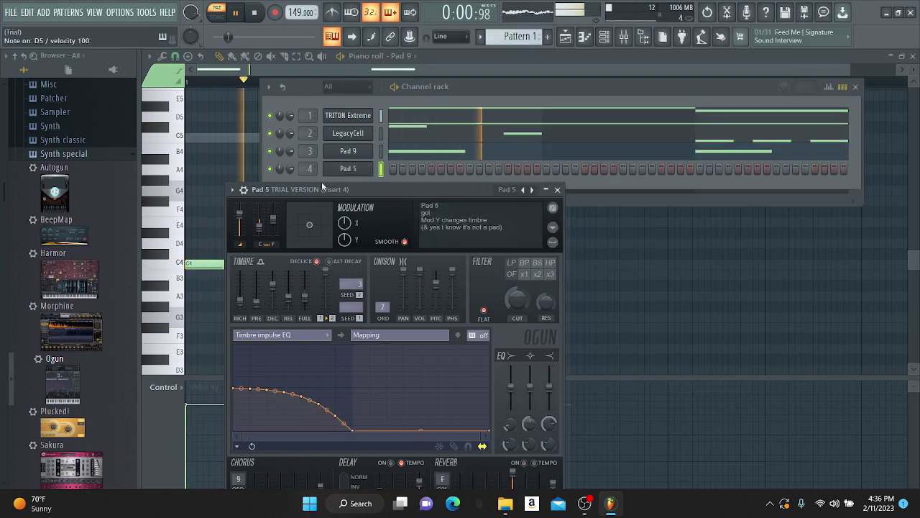
Step: Open the Pad 5 piano roll and add a four-step E4 note at step 5 of bar 1
click(414, 56)
click(408, 109)
key(space)
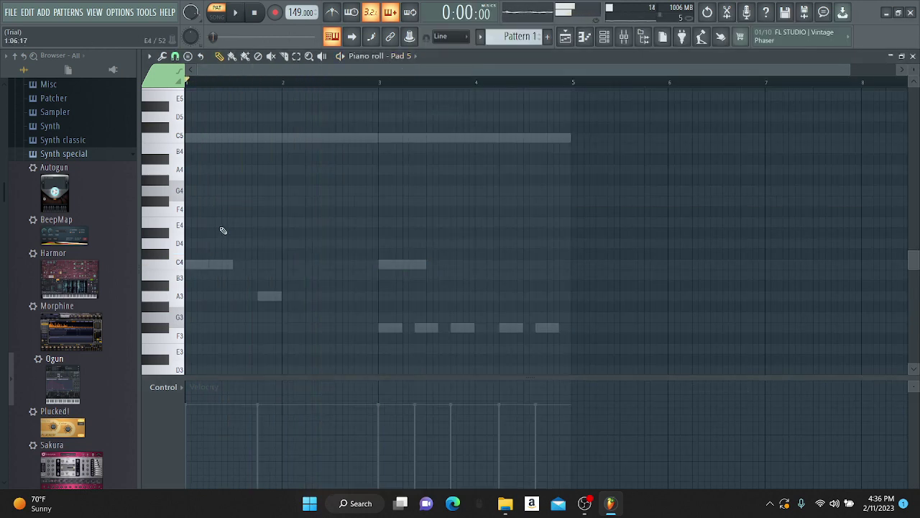
key(space)
drag(256, 223, 234, 222)
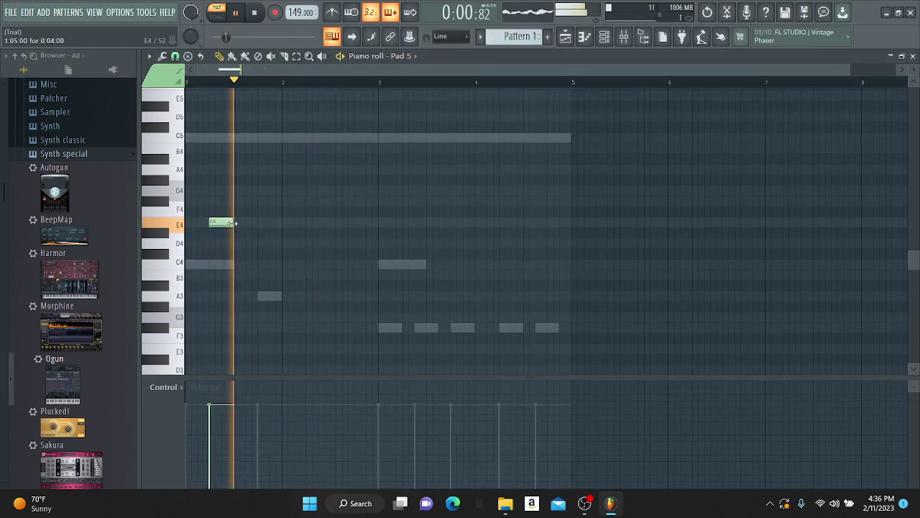
key(space)
Step: Add four-step C5 notes at step 9 of bars 2 and 4 and an E4 note at step 5 of bar 3, discarding a trial F#4
click(311, 202)
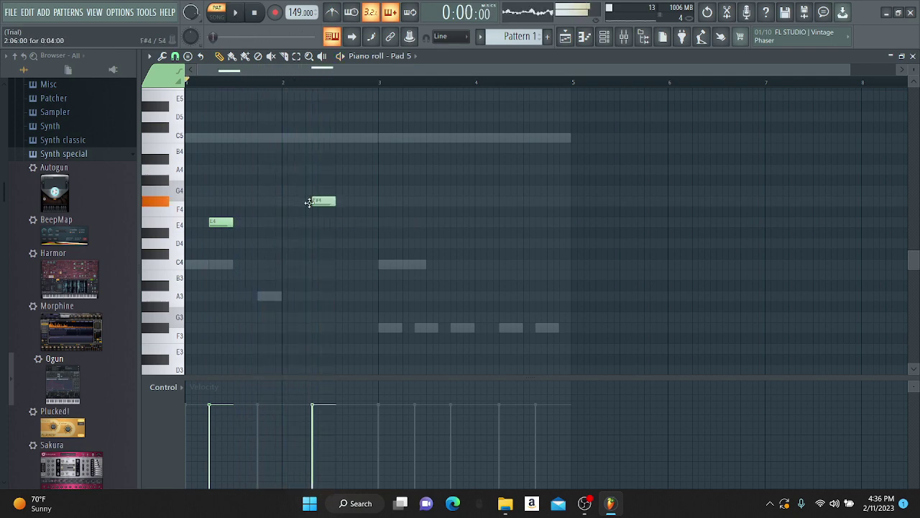
right_click(332, 201)
scroll(336, 196, up, 1)
click(332, 169)
key(space)
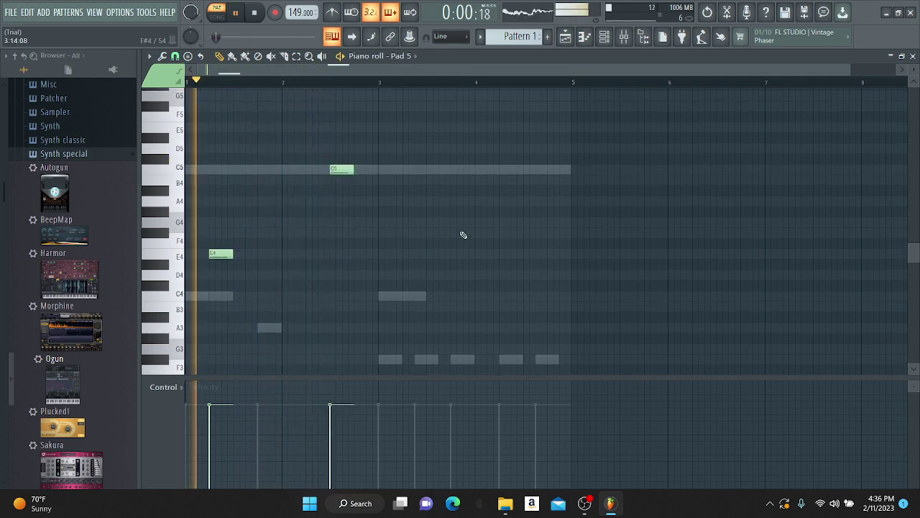
click(407, 255)
click(543, 158)
drag(544, 158, 522, 172)
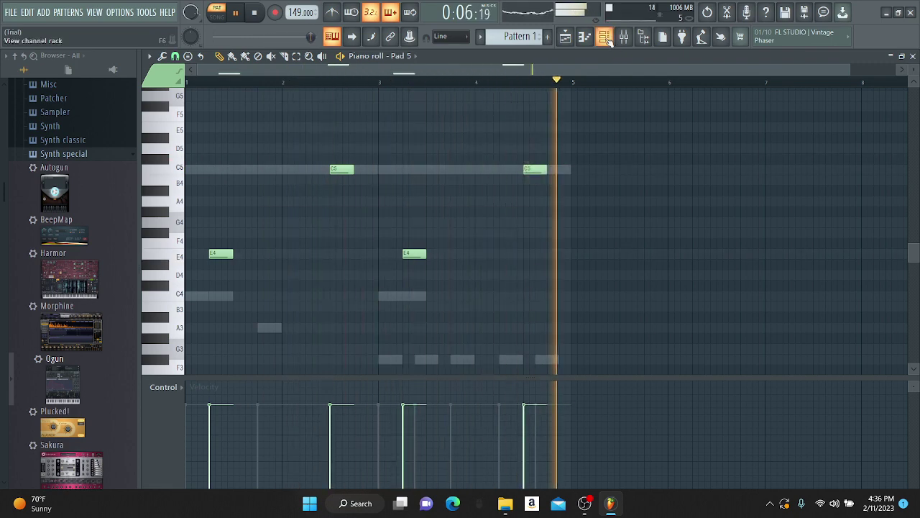
Step: Add a second TRITON Extreme from the Synth generators as a new channel in the channel rack
key(F6)
scroll(79, 270, up, 3)
scroll(78, 271, up, 3)
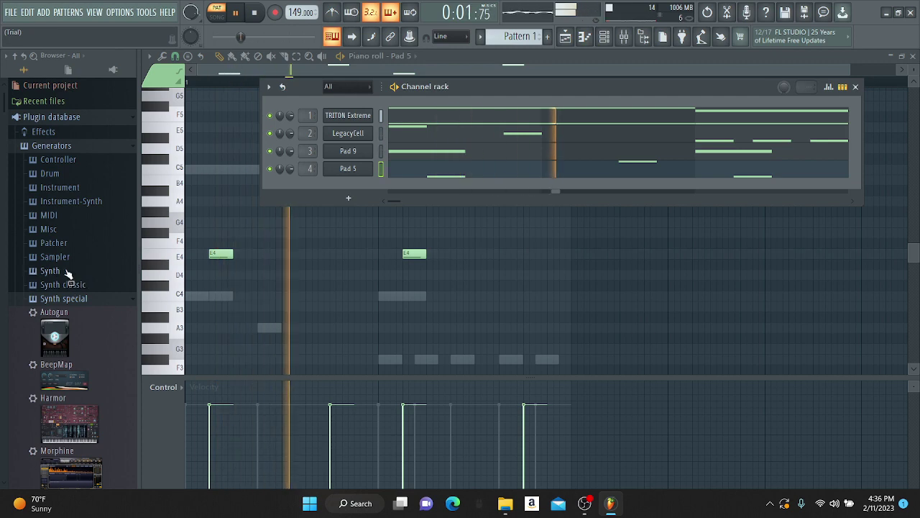
click(66, 271)
scroll(64, 385, down, 6)
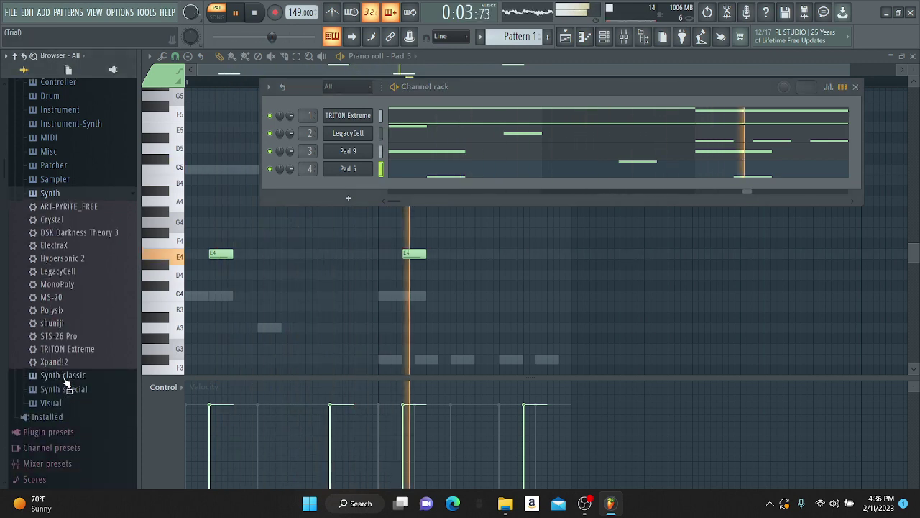
scroll(67, 382, down, 3)
scroll(64, 374, up, 2)
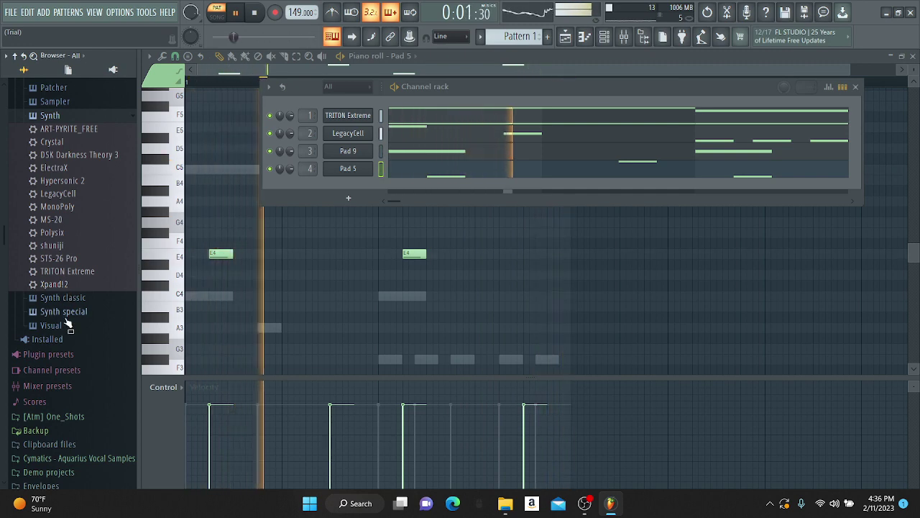
drag(67, 272, 335, 178)
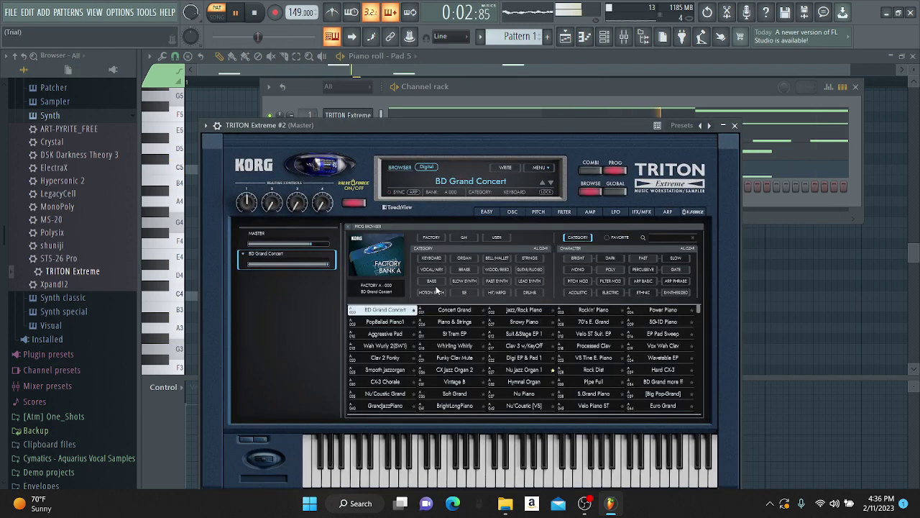
Step: Filter the TRITON Extreme programs by Slow Synth, stop playback and load Tsunami Waves
click(460, 280)
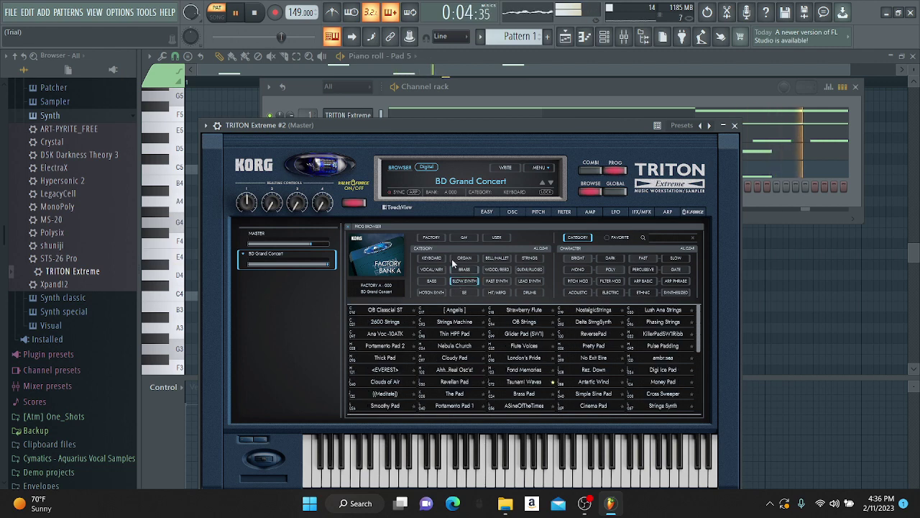
click(255, 15)
click(454, 358)
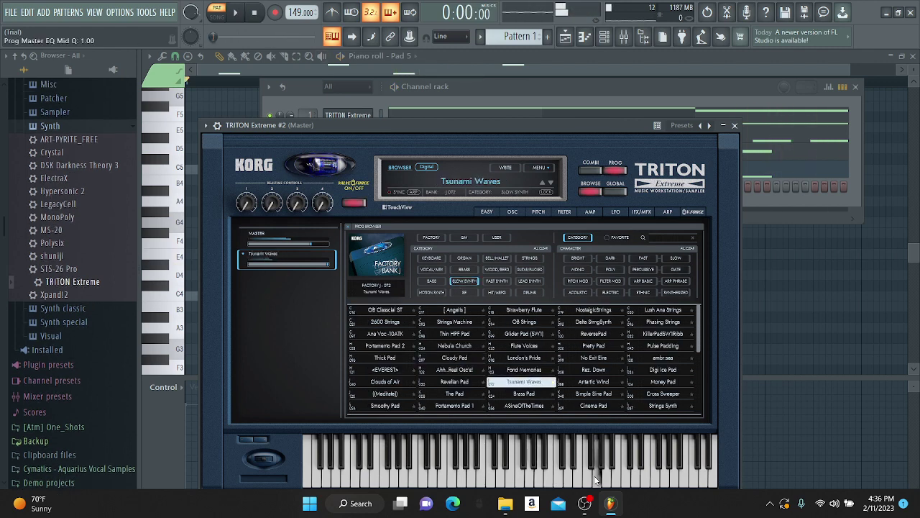
Step: Open the piano roll for the TRITON Extreme #2 channel at octave 7
click(402, 60)
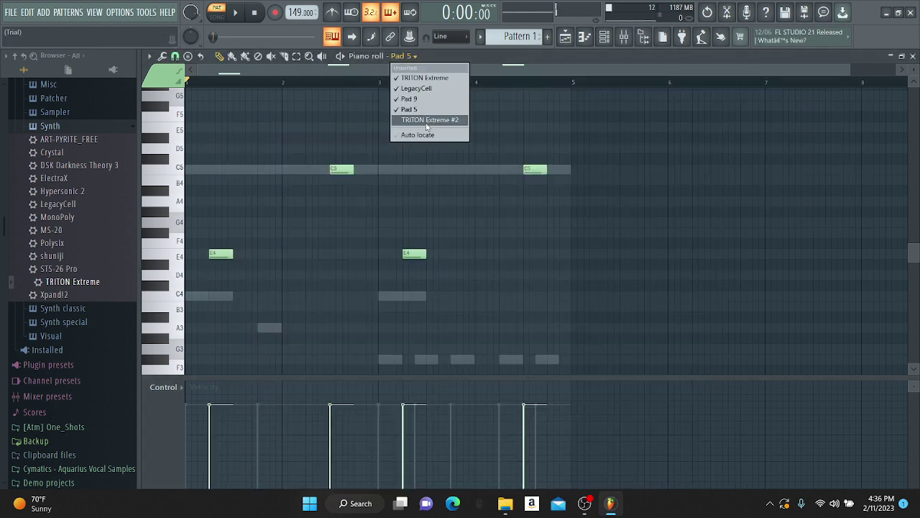
click(431, 121)
scroll(316, 208, up, 6)
Step: Try a rising E7, F#7 and G7 run in bar 1, play it and delete the three notes
click(223, 206)
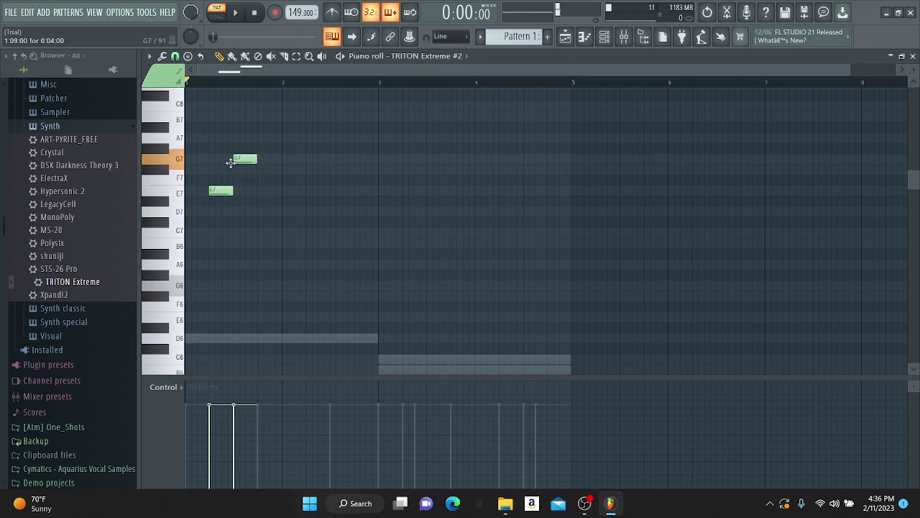
key(space)
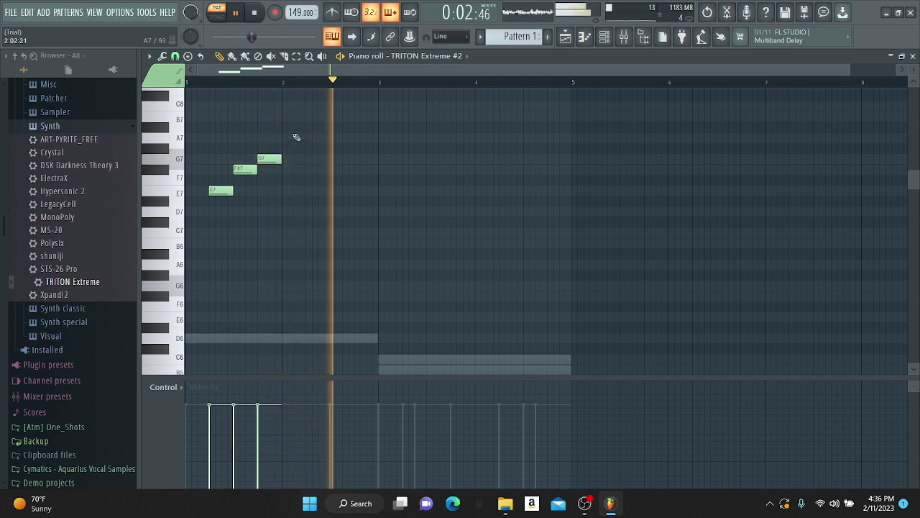
right_click(270, 158)
right_click(245, 169)
right_click(221, 190)
Step: Delete the trial E7 note in bar 4 and place three-beat notes F#7 in bar 1 and G7 in bar 3
click(502, 189)
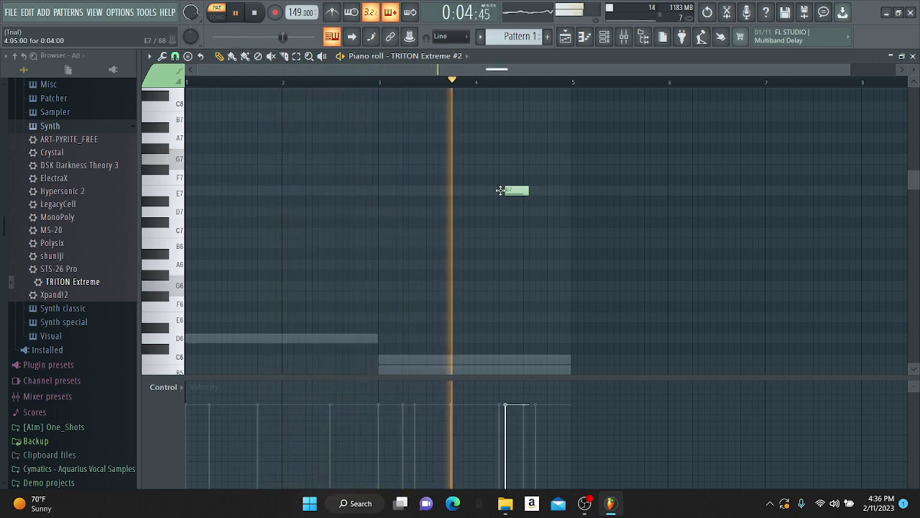
right_click(512, 193)
key(space)
scroll(444, 230, up, 2)
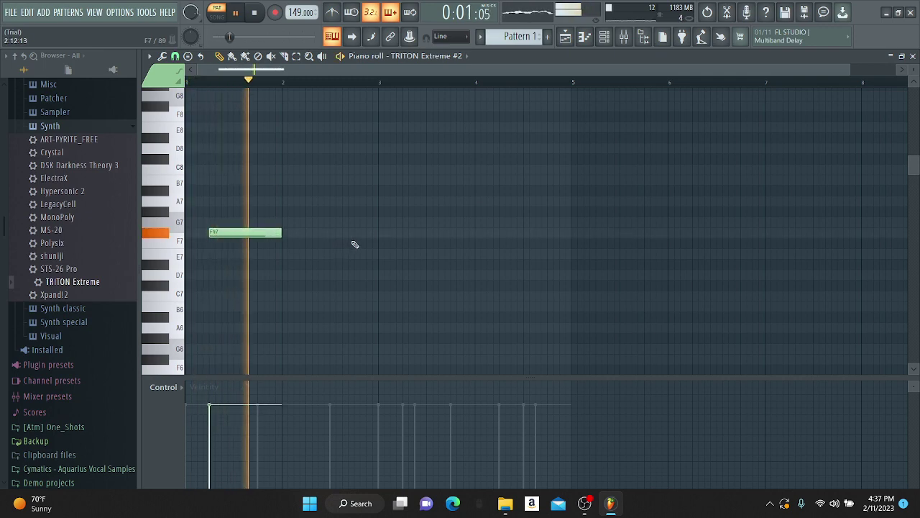
click(407, 221)
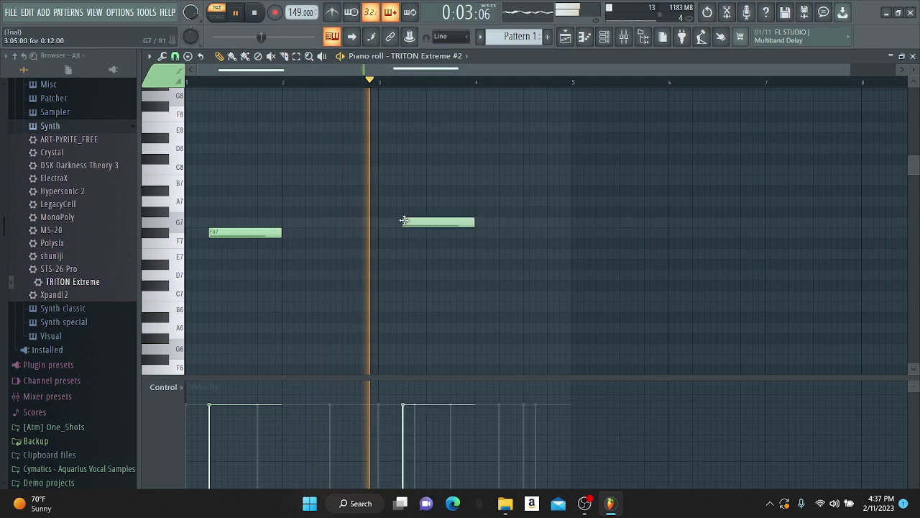
Step: Audition Slow Synth programs such as Fond Memories and Korgmatose on TRITON Extreme #2 and load Freedom Pad
click(605, 38)
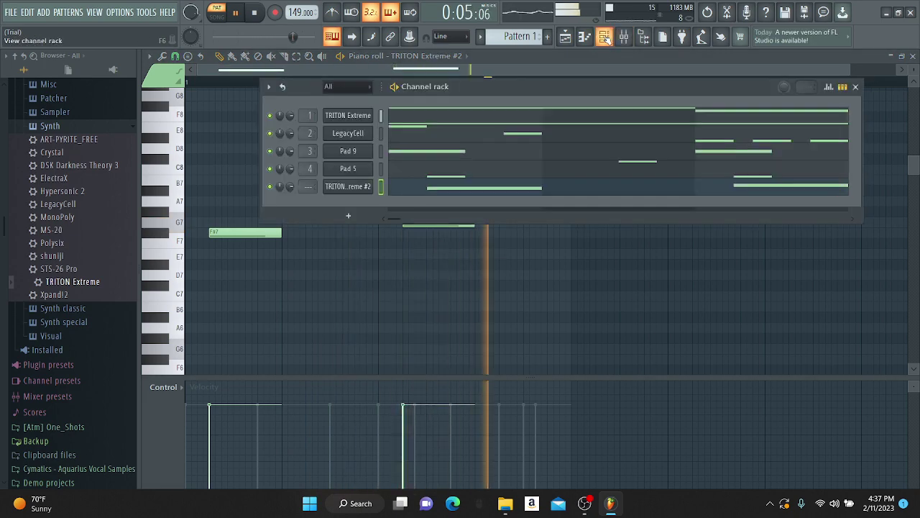
scroll(86, 342, down, 2)
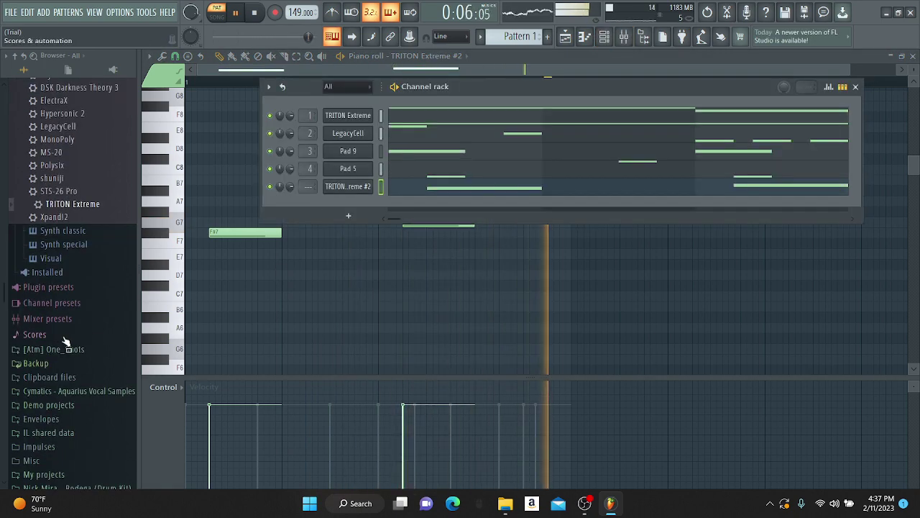
click(354, 188)
click(463, 181)
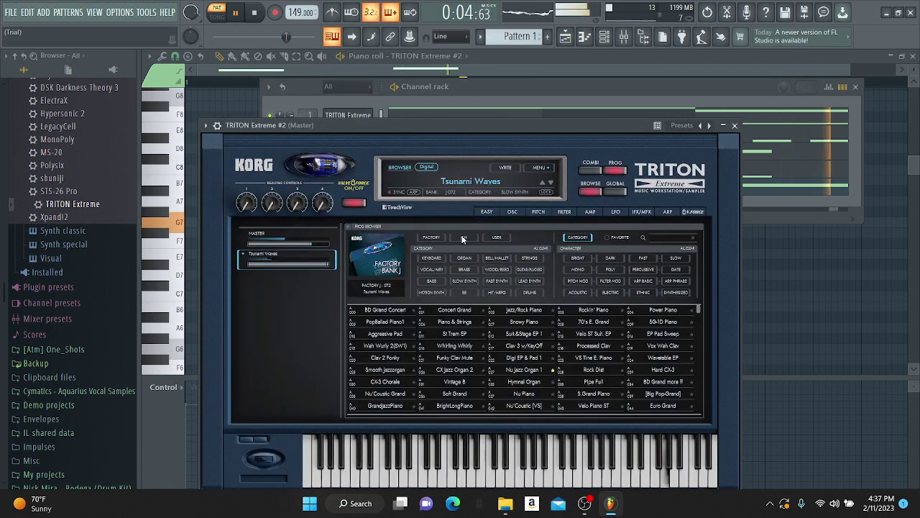
click(467, 282)
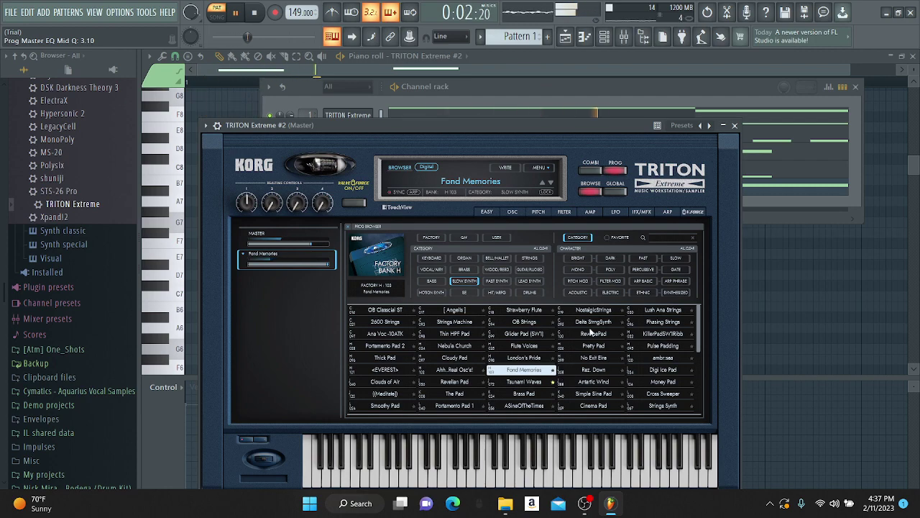
scroll(578, 381, down, 4)
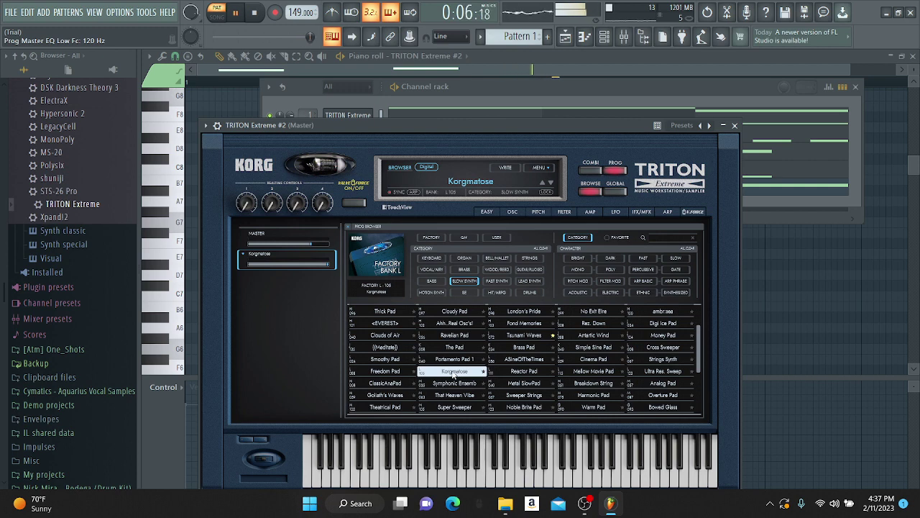
click(382, 371)
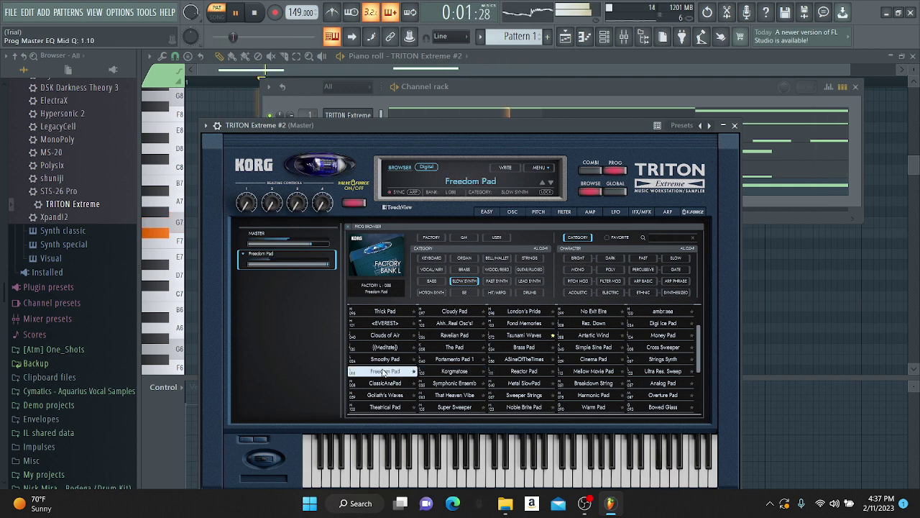
right_click(850, 321)
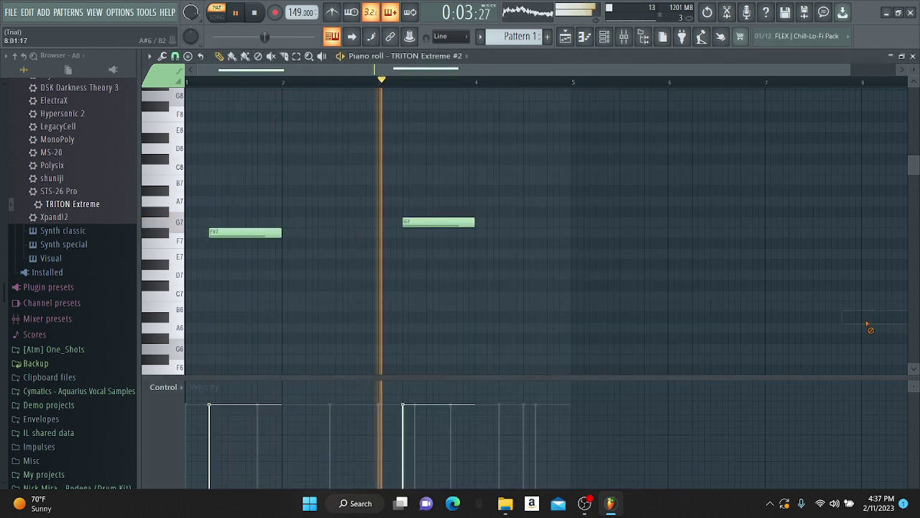
Step: Look through the samples in the WORKING ON DYING drum kit and stop playback
click(605, 37)
scroll(86, 389, down, 5)
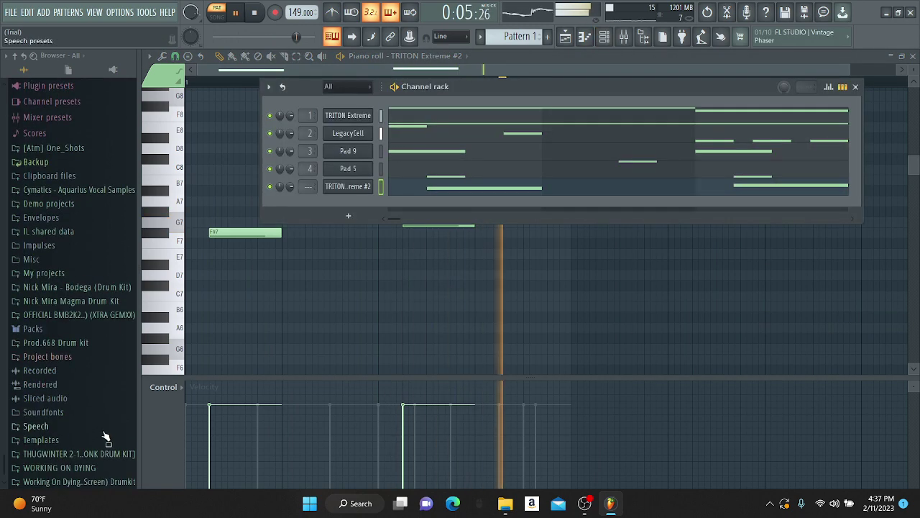
scroll(119, 476, down, 1)
click(85, 468)
scroll(73, 378, down, 8)
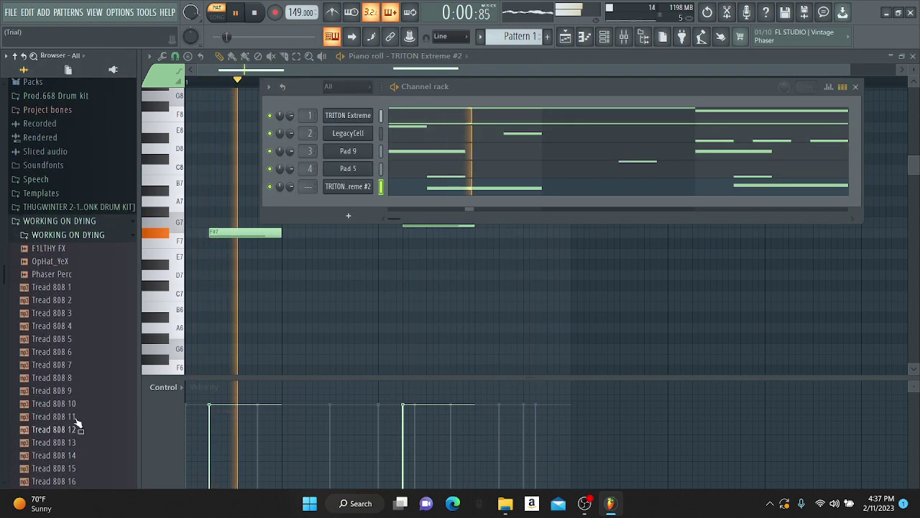
click(259, 14)
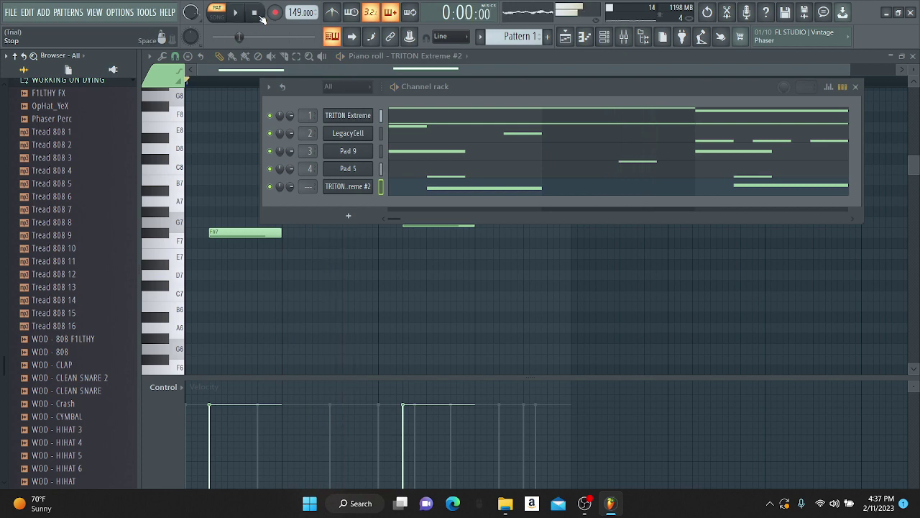
Step: Add the 808 [Heartless] sample from the OFFICIAL BMB2K2 kit's 808 [100] folder as a new channel
scroll(76, 237, up, 6)
click(85, 146)
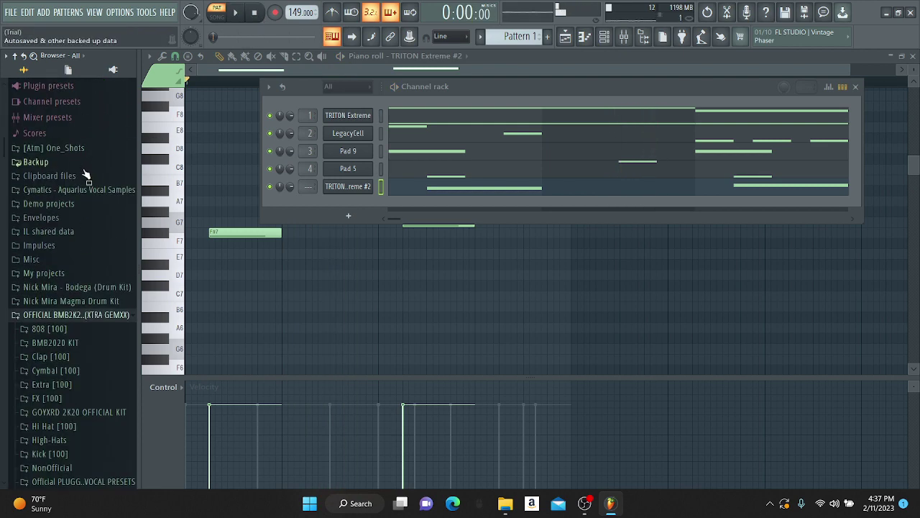
click(50, 330)
scroll(72, 309, down, 10)
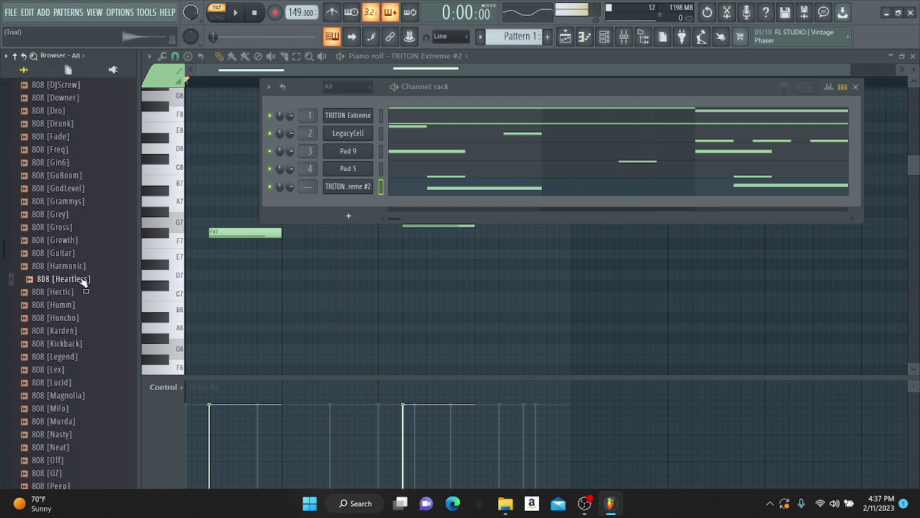
drag(354, 224, 355, 216)
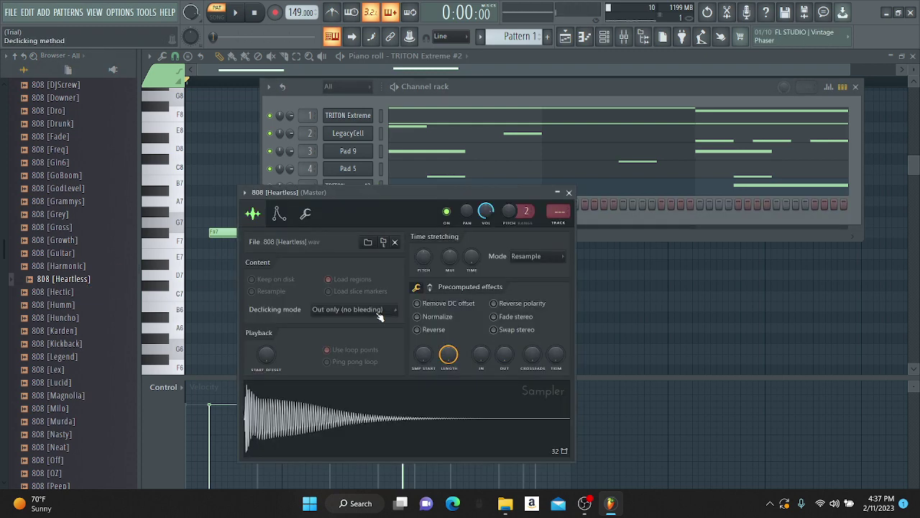
Step: Detect the 808 [Heartless] sample's pitch in the Edison audio editor and set the sampler's root note to G#2
right_click(421, 417)
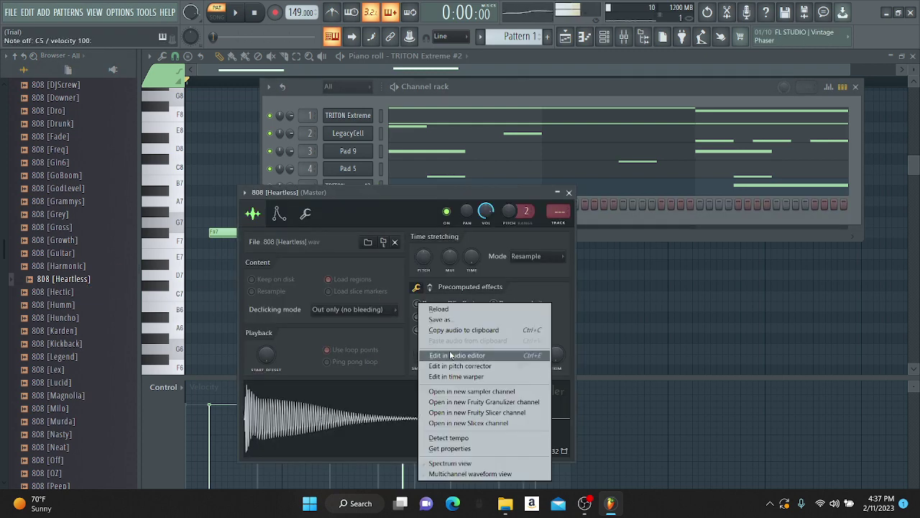
click(455, 355)
right_click(256, 324)
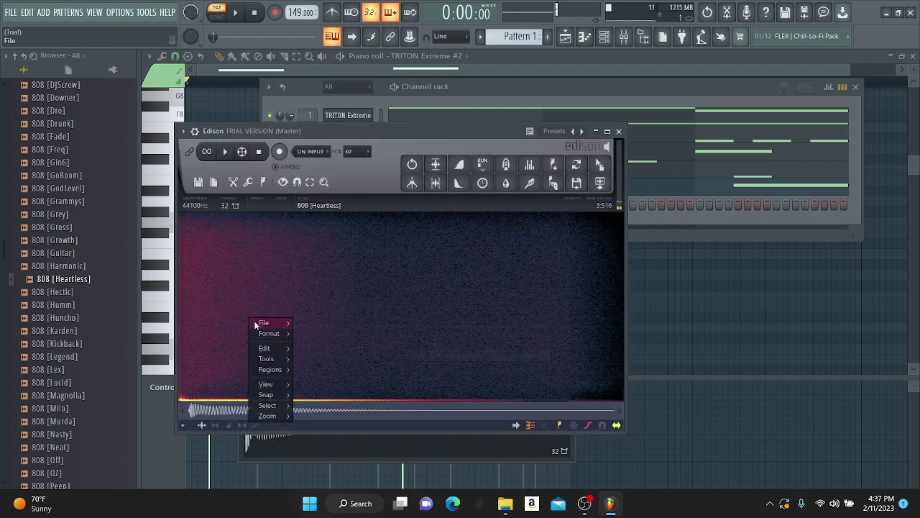
click(309, 381)
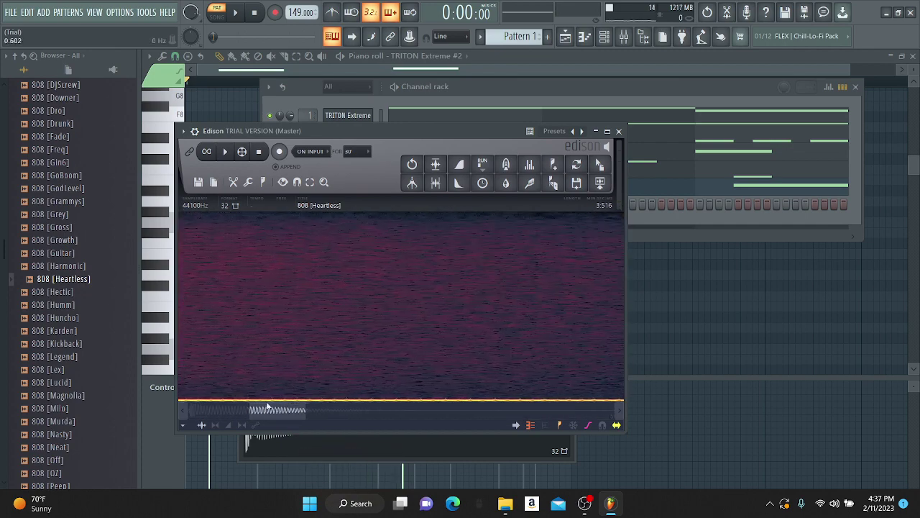
click(291, 451)
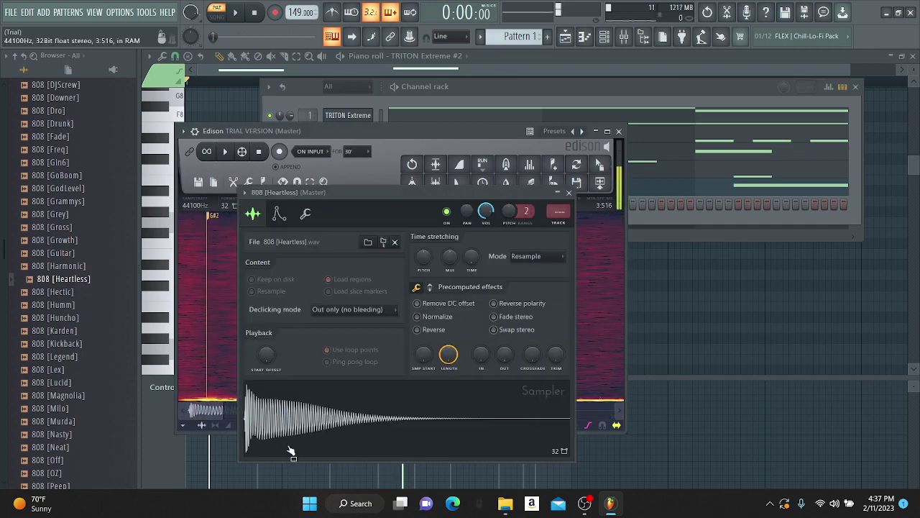
click(279, 214)
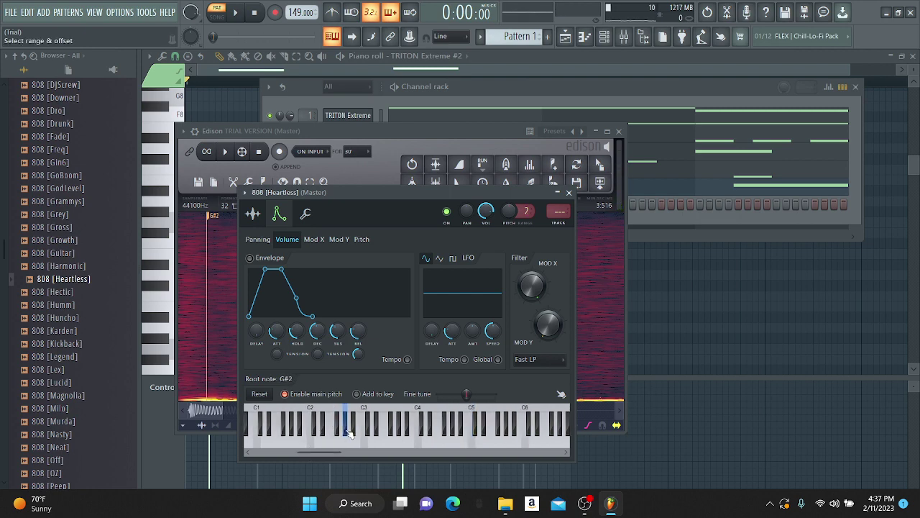
Step: Open the piano roll for 808 [Heartless] and place a two-beat C5 note at the start of bar 1
click(443, 59)
click(455, 131)
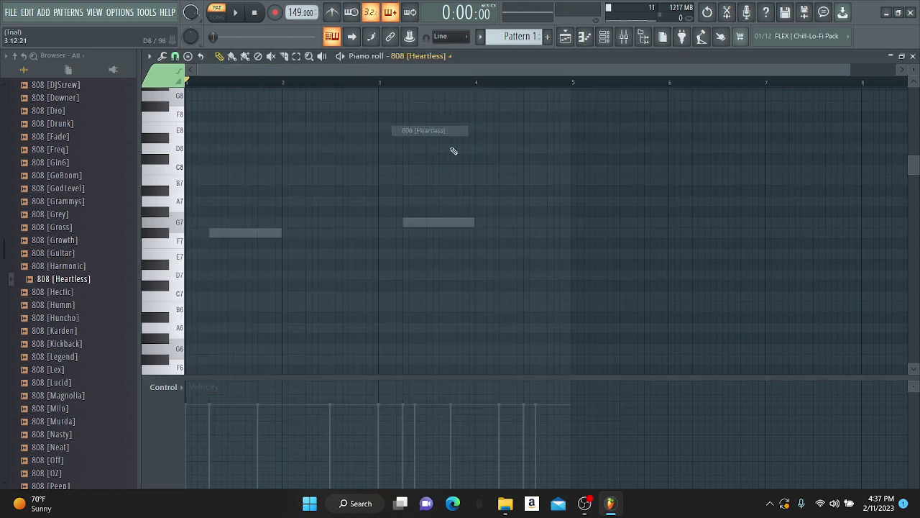
scroll(289, 306, down, 4)
scroll(239, 266, down, 3)
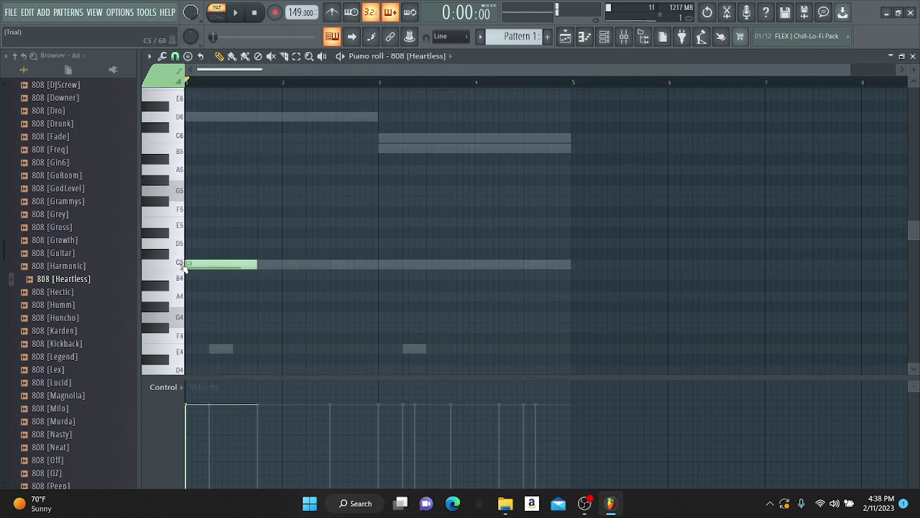
drag(256, 265, 236, 272)
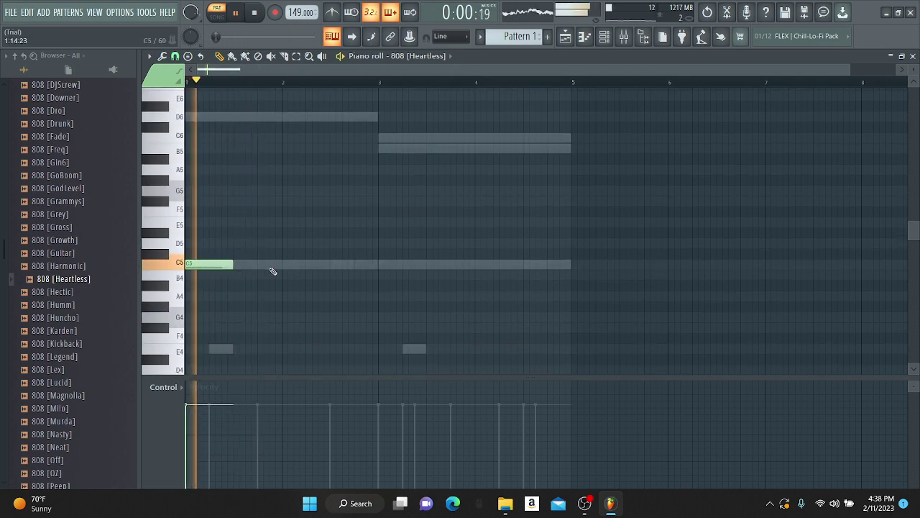
Step: Add one one-beat and two half-beat C5 notes from bar 2, two half-beat notes in bar 3 and one in bar 4
click(287, 265)
drag(329, 264, 317, 266)
key(space)
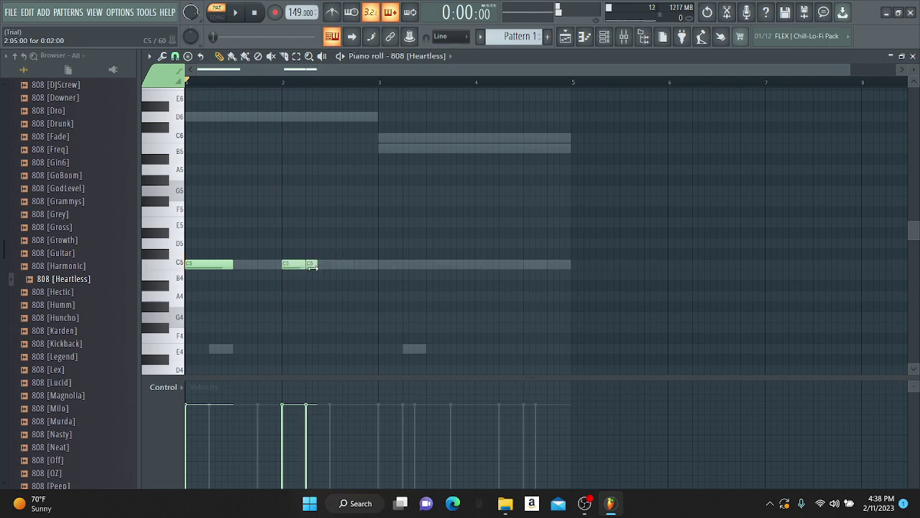
key(space)
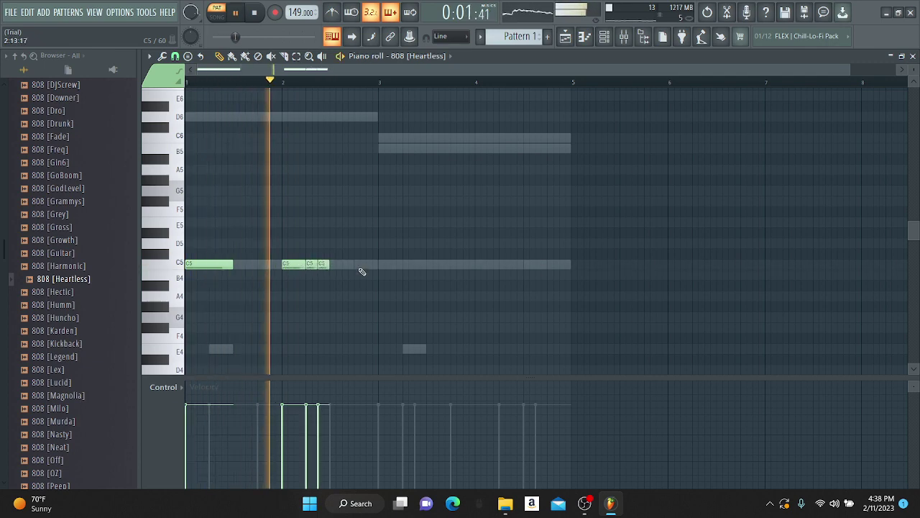
click(382, 265)
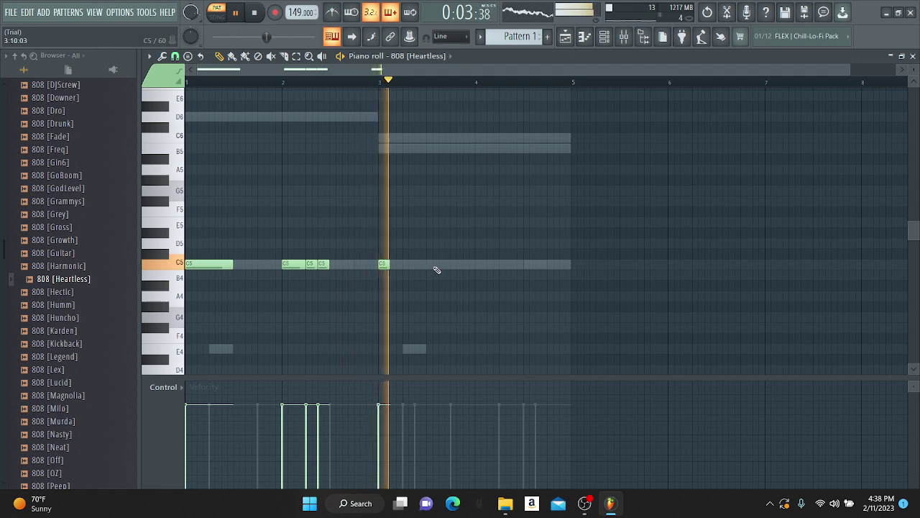
click(454, 264)
click(504, 265)
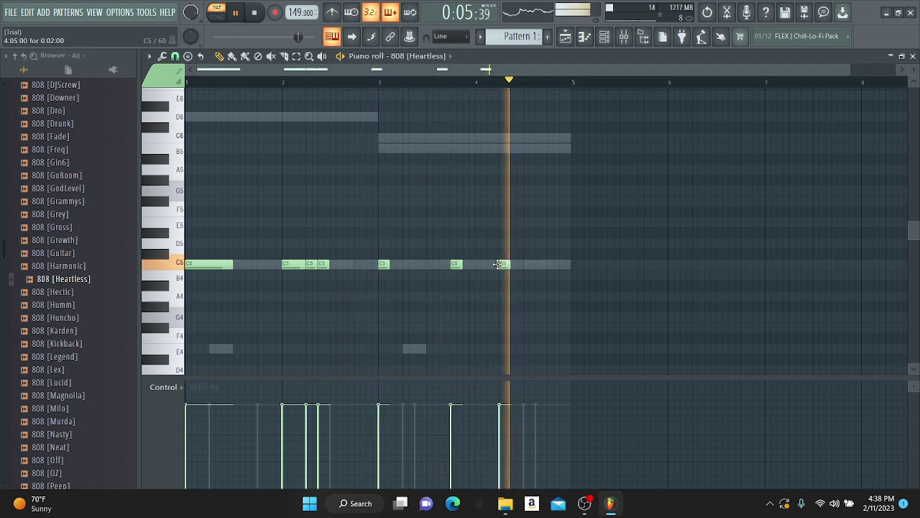
Step: Select all the 808 notes and transpose them down two octaves to C3
scroll(250, 285, down, 1)
scroll(251, 285, down, 1)
key(space)
key(ctrl+a)
drag(207, 202, 202, 266)
Step: Open the 808 [Heartless] sampler settings from the channel rack and enable Cut itself for the channel
click(604, 37)
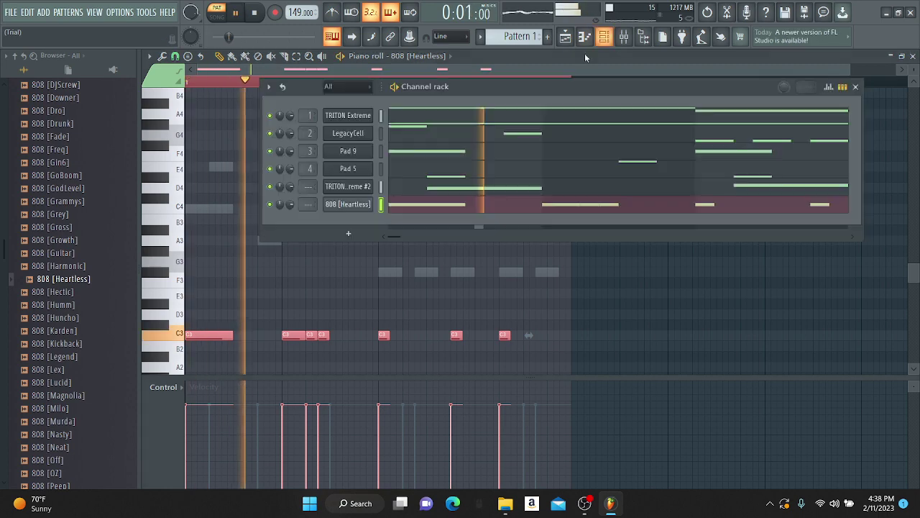
click(354, 204)
click(253, 214)
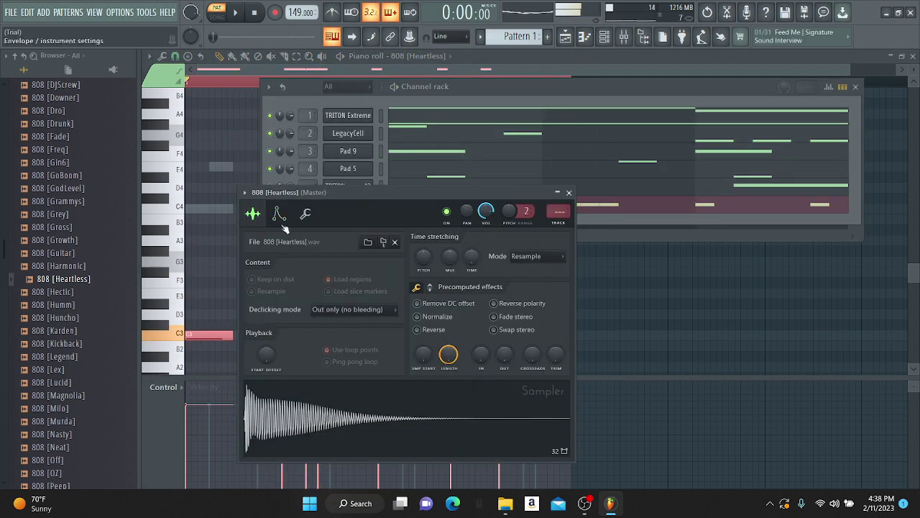
drag(381, 195, 357, 252)
right_click(354, 206)
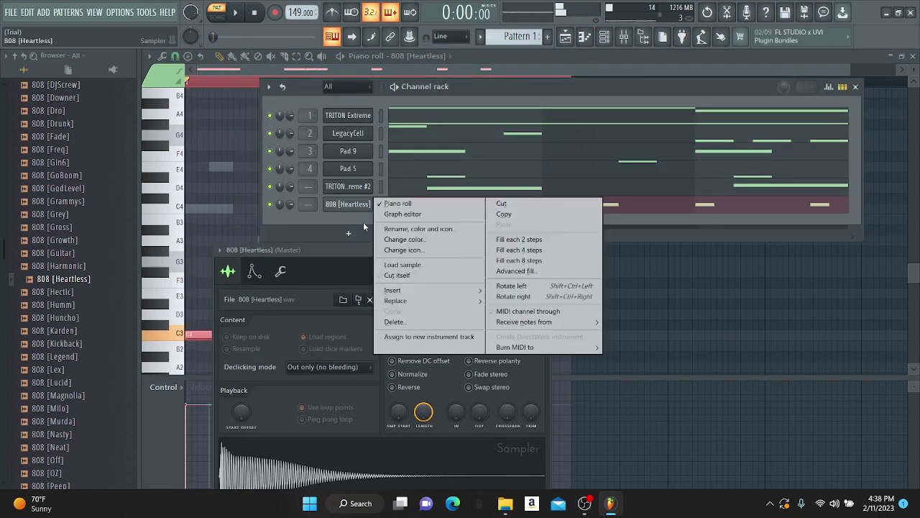
click(409, 276)
Step: Set the 808 sampler's Boost effect to 14% during playback and close its settings
click(406, 346)
drag(402, 366, 401, 352)
key(space)
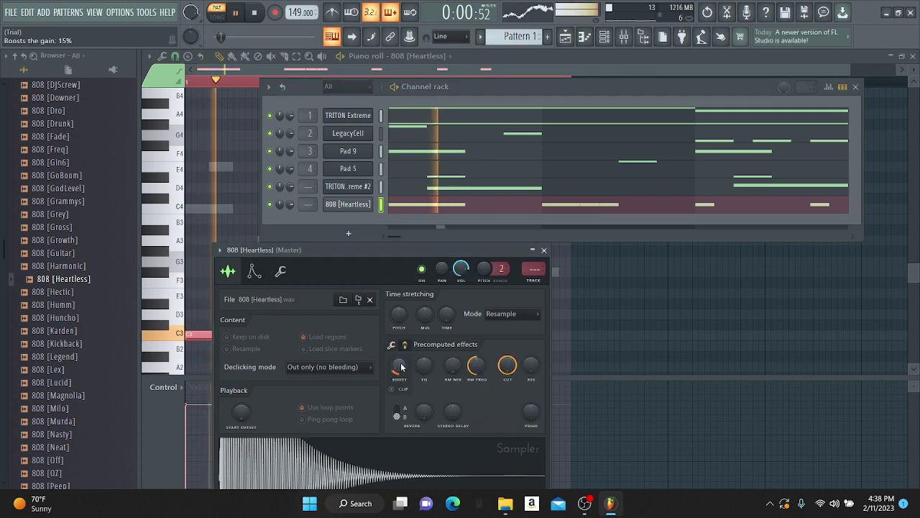
scroll(401, 367, down, 1)
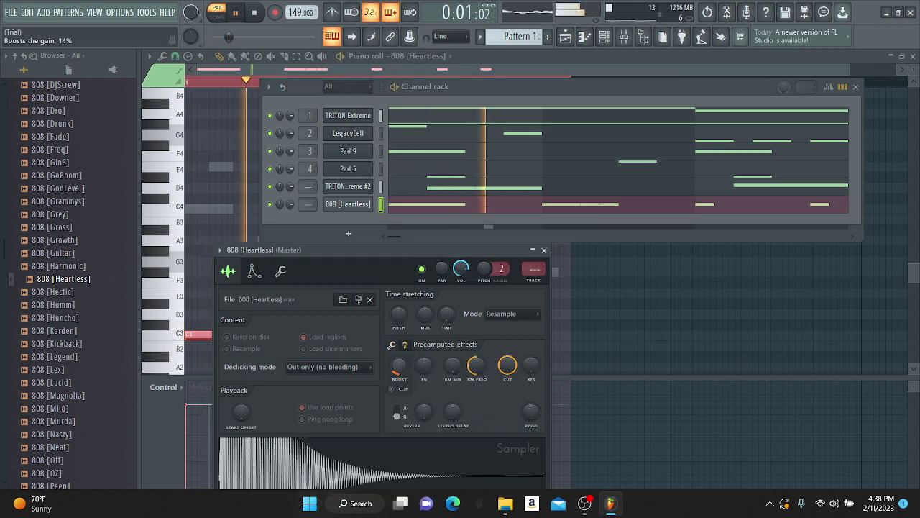
click(545, 250)
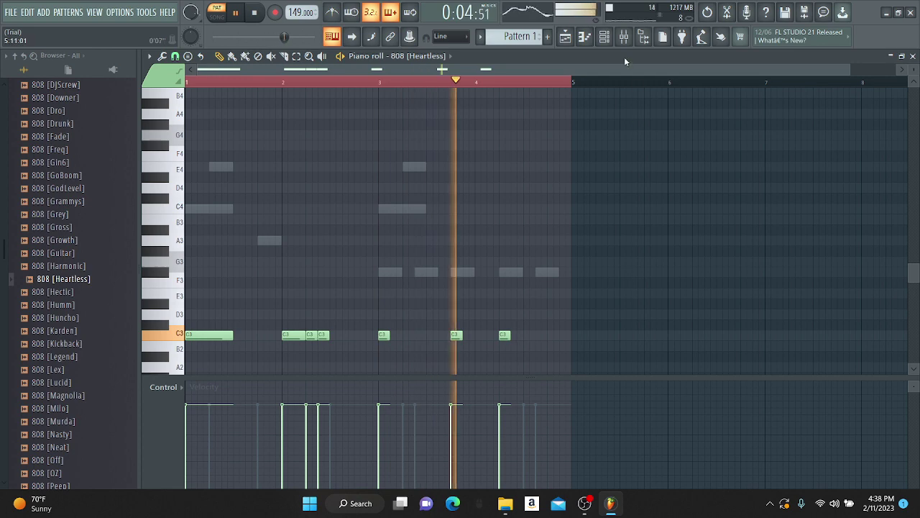
Step: Show the channel rack, open the Snares [100] sample folder and audition Snare [90210] during playback
click(605, 36)
scroll(56, 343, down, 6)
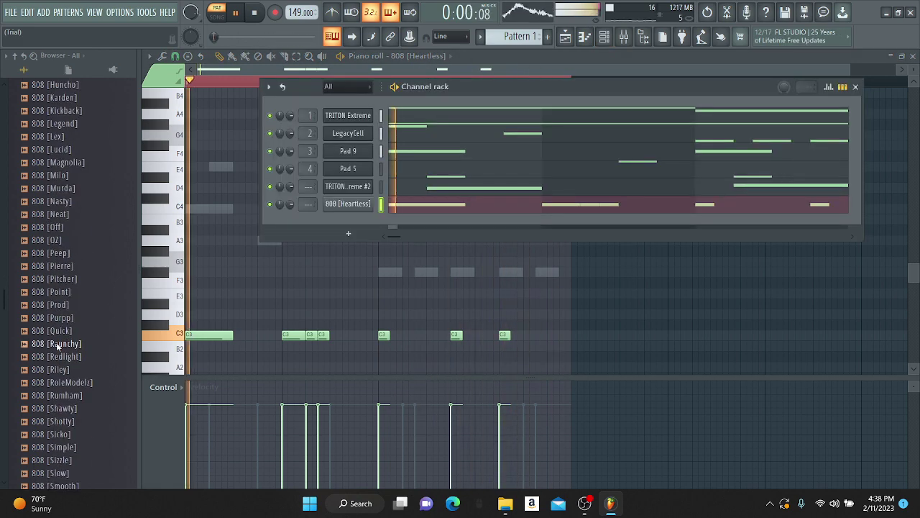
scroll(56, 343, down, 15)
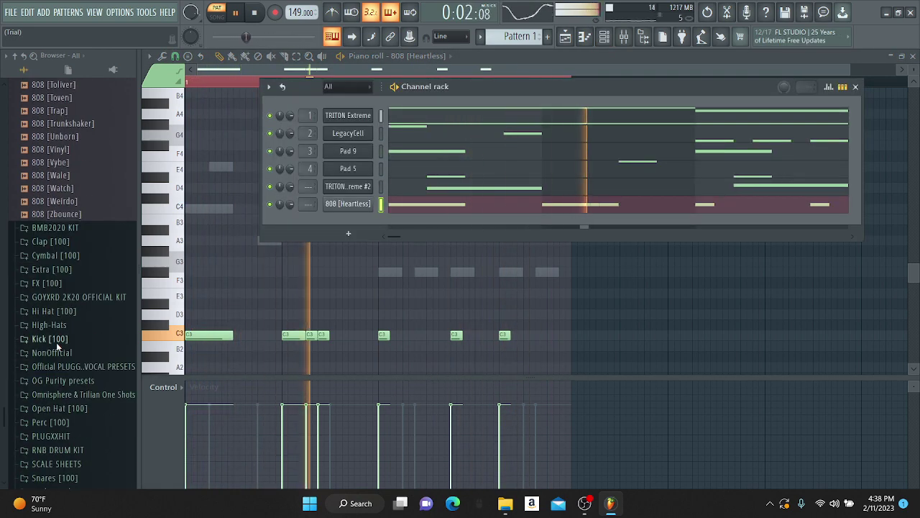
scroll(56, 342, down, 4)
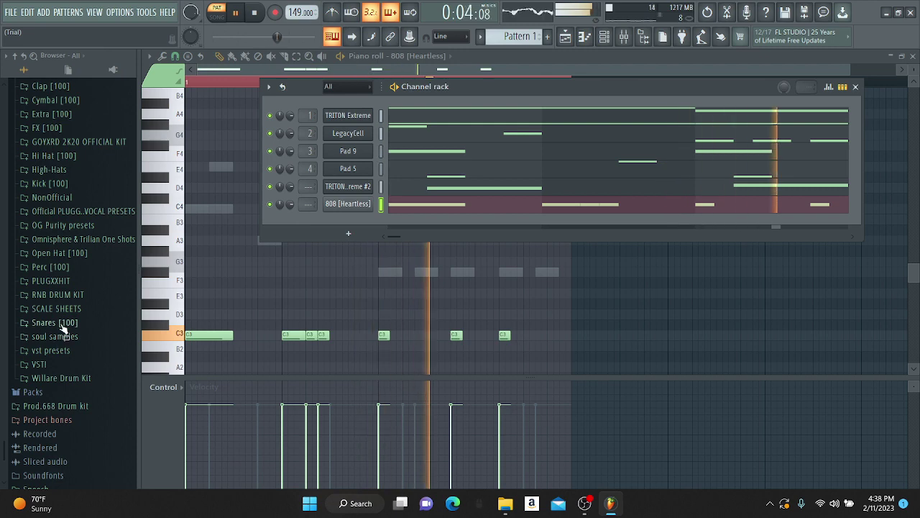
click(63, 329)
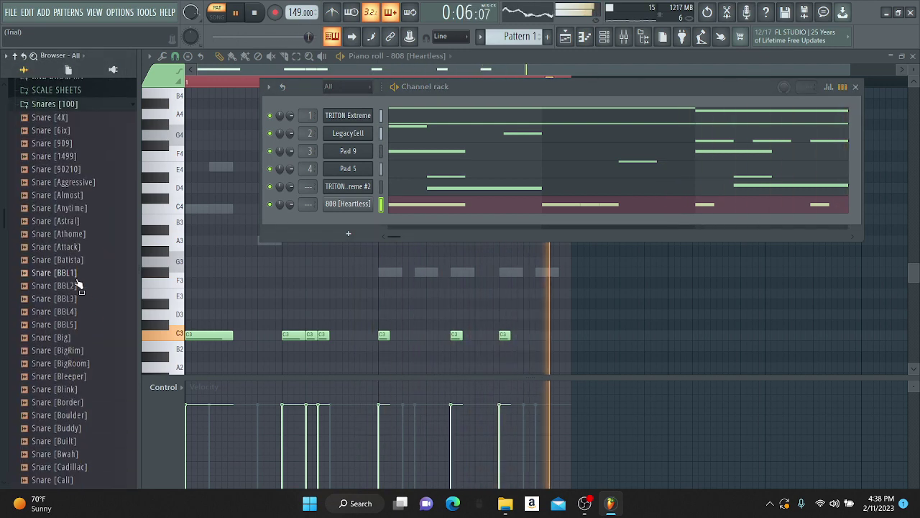
click(82, 169)
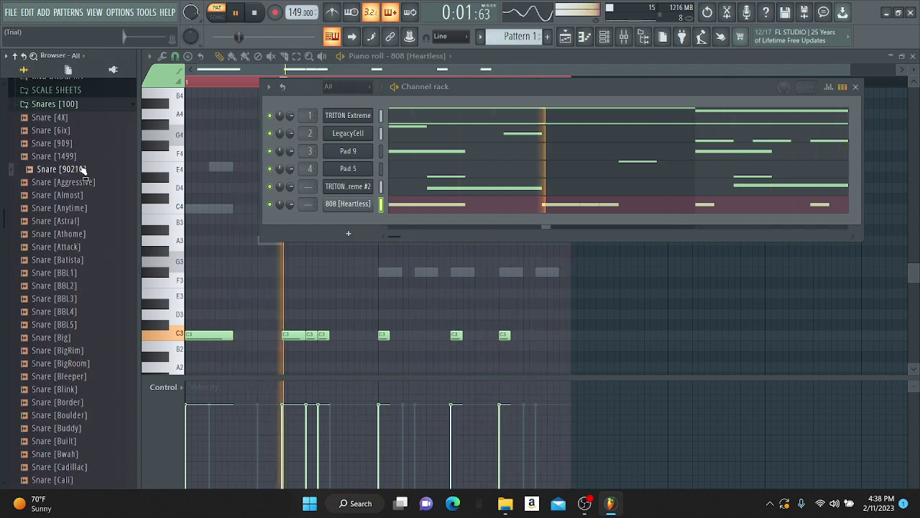
Step: Audition more snares with playback stopped, add Snare [BBL3] as a channel below 808 [Heartless], and play the pattern
key(space)
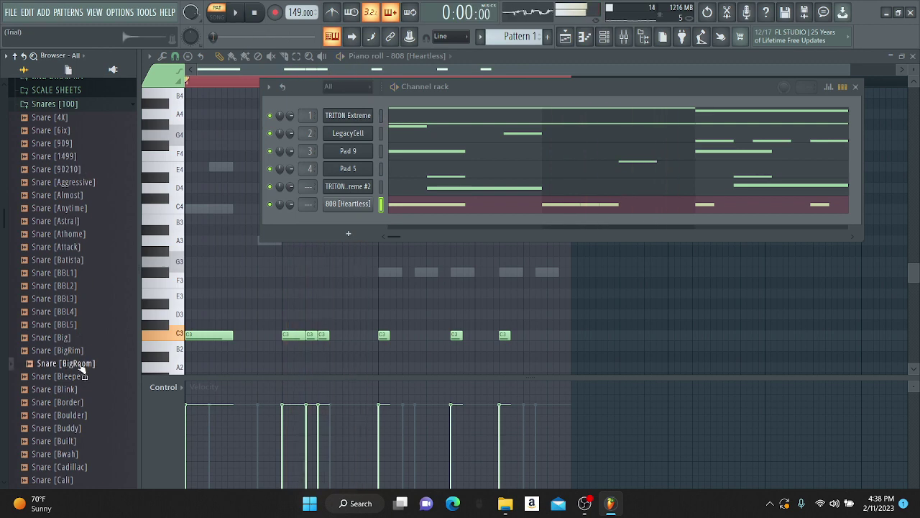
scroll(80, 368, down, 2)
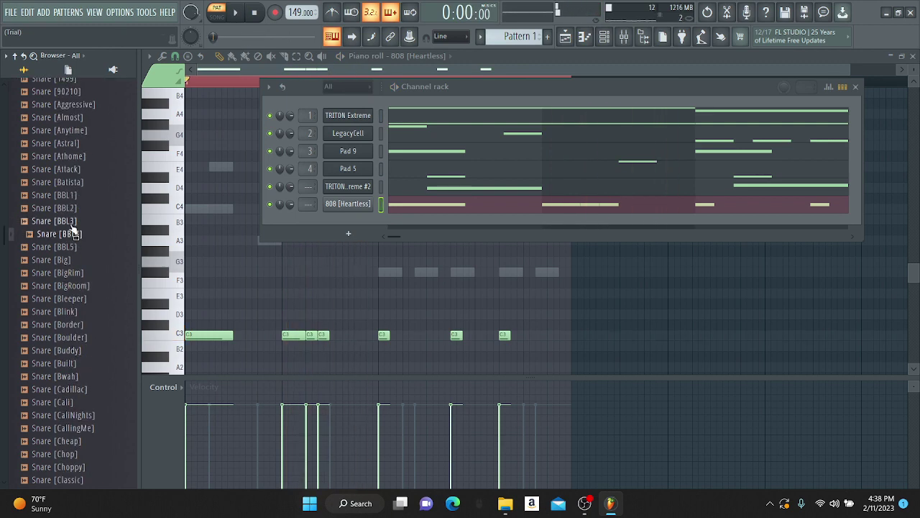
drag(326, 214, 327, 220)
key(space)
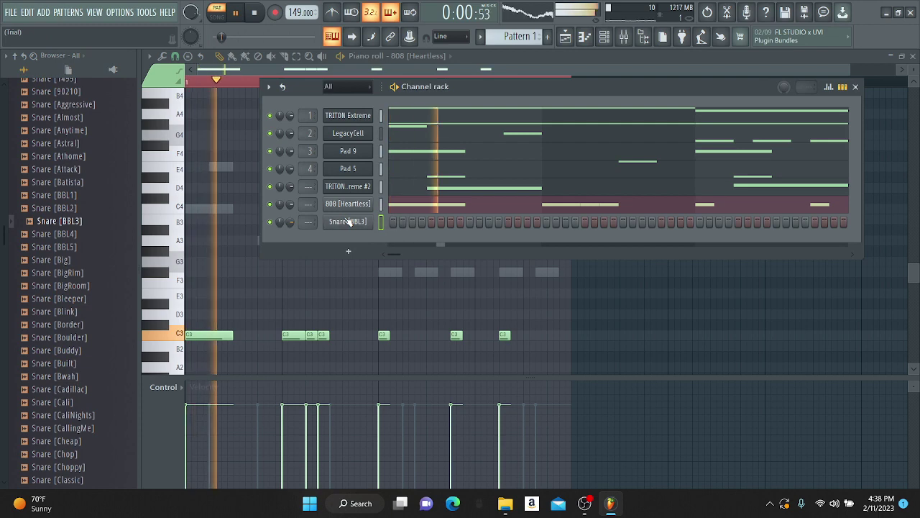
Step: Stop playback and replace the Snare [BBL3] channel's sample with Snare [Compakt]
key(space)
scroll(72, 338, down, 4)
click(67, 340)
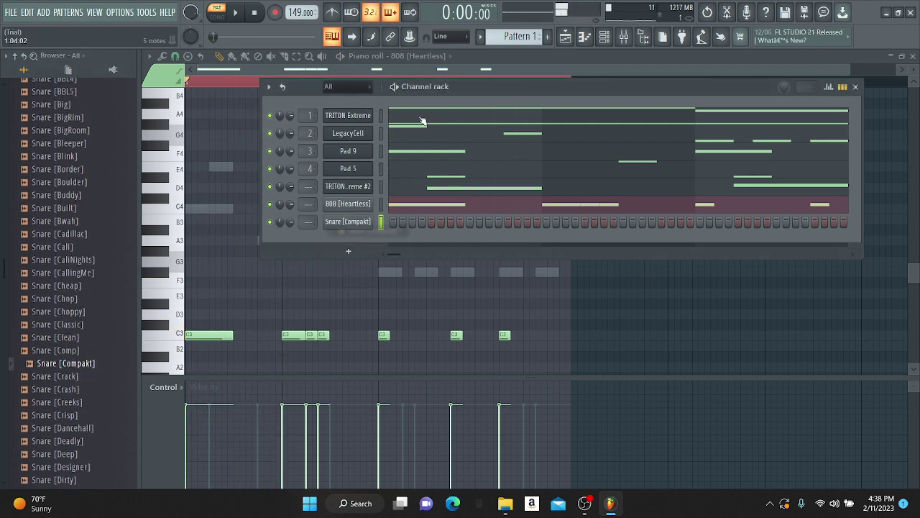
Step: In the Snare [Compakt] piano roll, place a half-beat C5 note on the third beat of each of bars 1 to 4
click(442, 55)
click(426, 141)
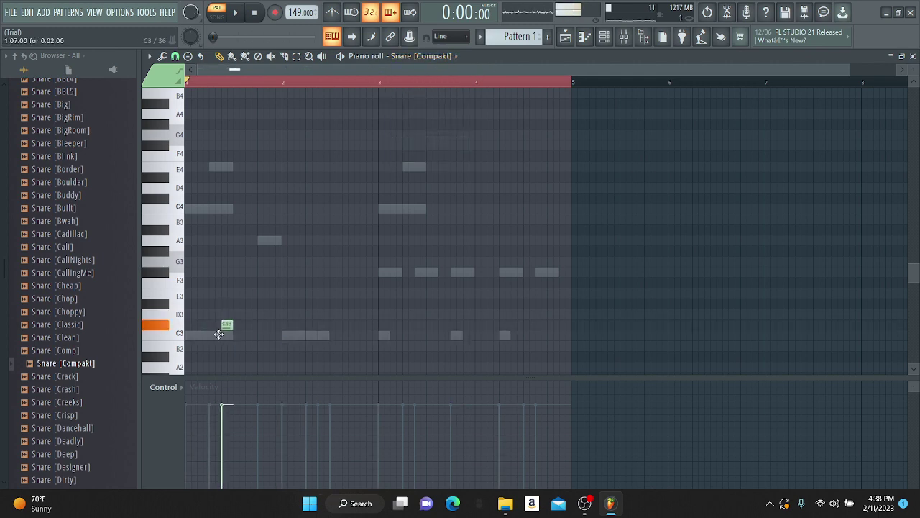
scroll(240, 228, up, 4)
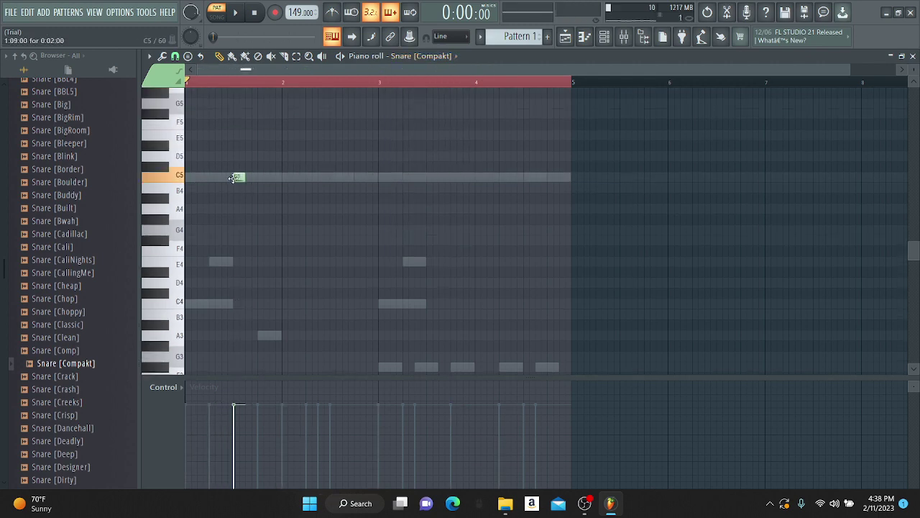
key(space)
click(327, 177)
right_click(329, 177)
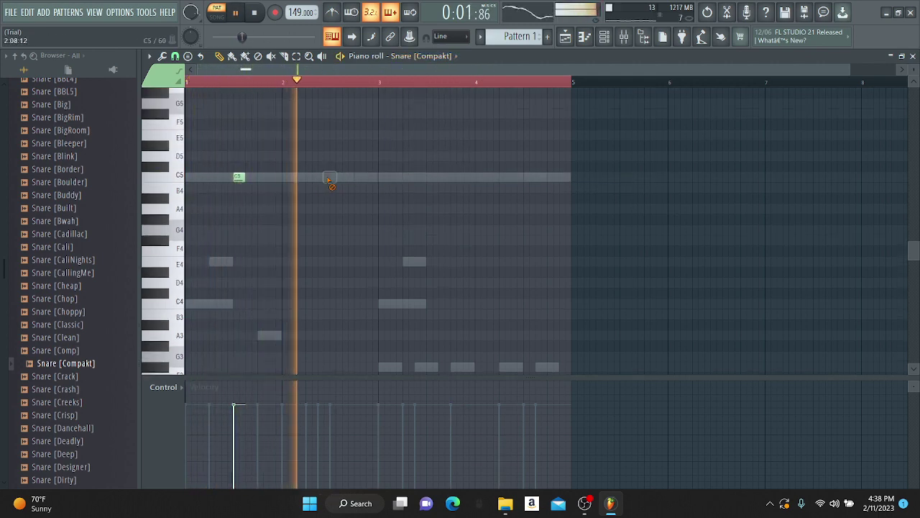
click(335, 176)
click(432, 177)
click(528, 177)
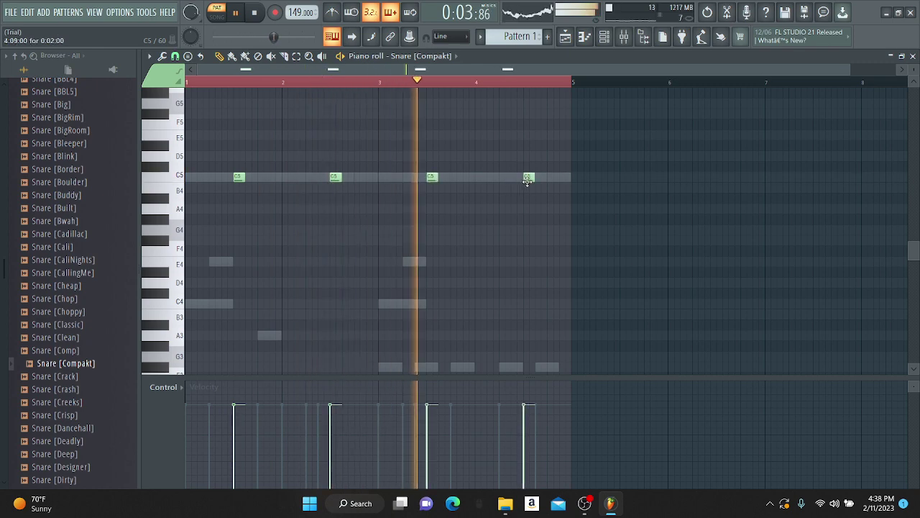
Step: Find Snare [Luger] in the Snares [100] folder and add it as a new channel below Snare [Compakt]
click(607, 39)
scroll(26, 346, down, 2)
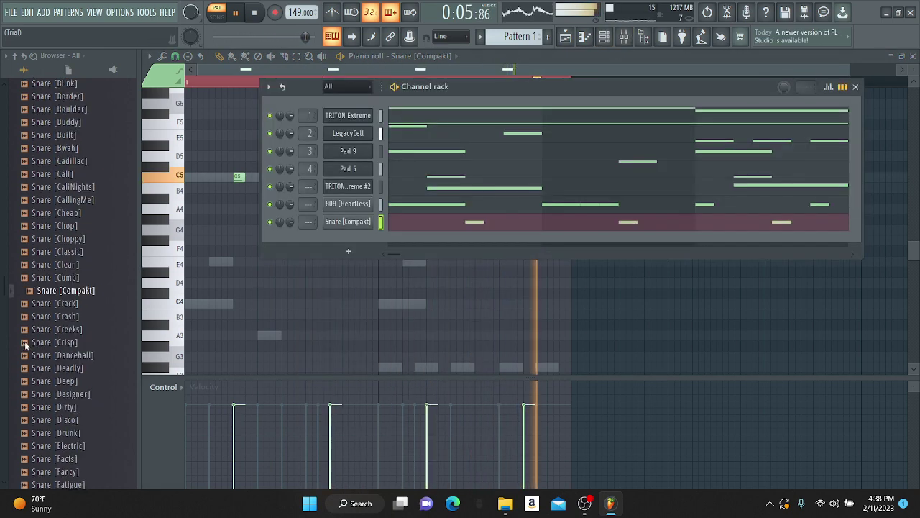
scroll(26, 345, down, 4)
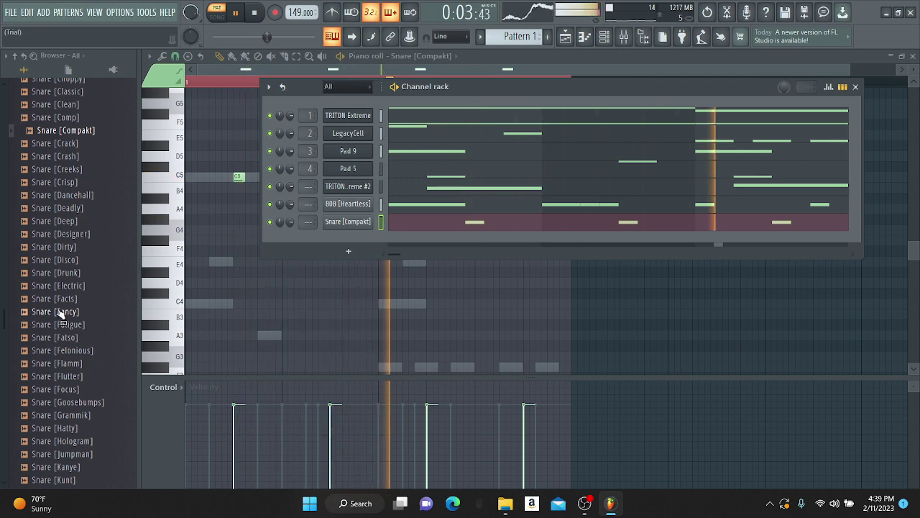
scroll(72, 302, down, 6)
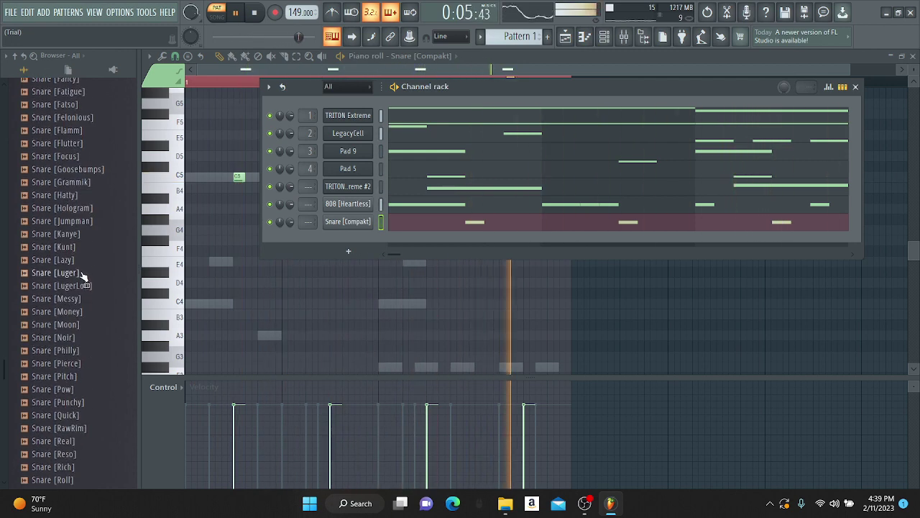
click(79, 275)
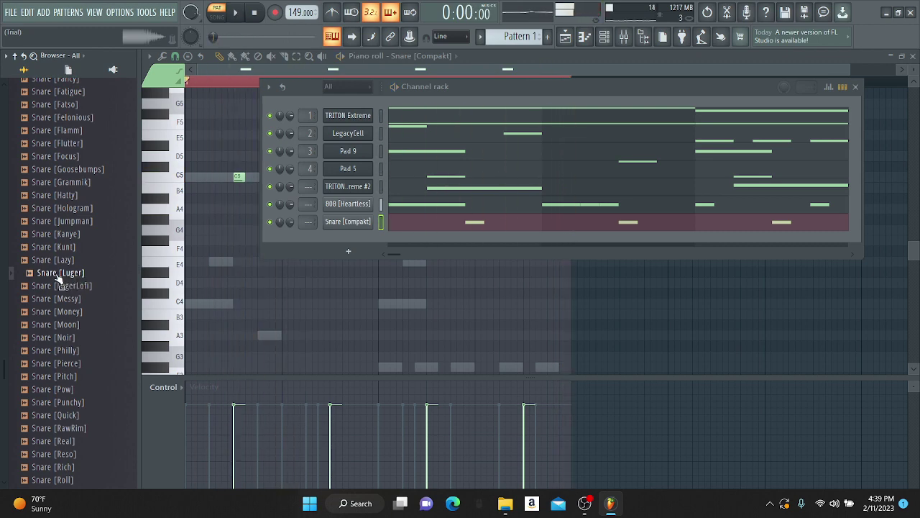
drag(328, 238, 331, 238)
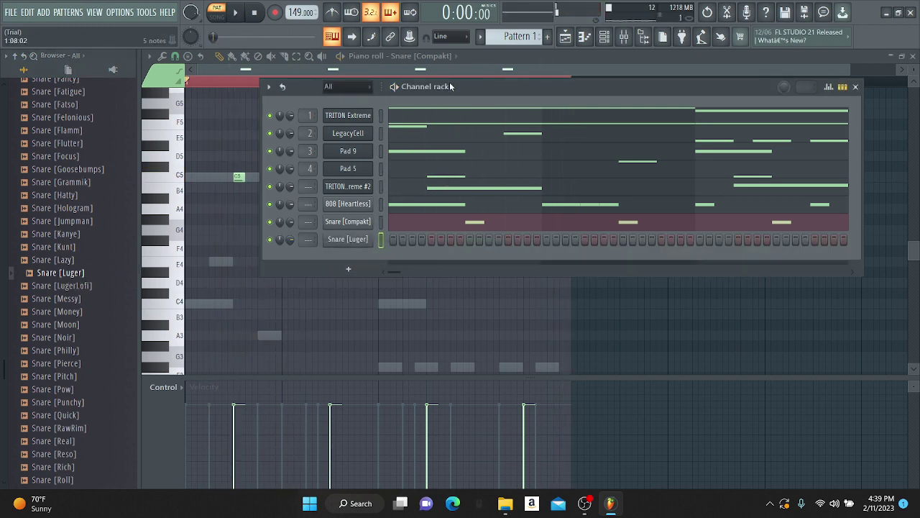
Step: In the Snare [Luger] piano roll, place half-beat C5 notes at step 15 of bars 1 and 3 and step 3 of bars 2 and 4
key(F6)
click(443, 57)
click(420, 152)
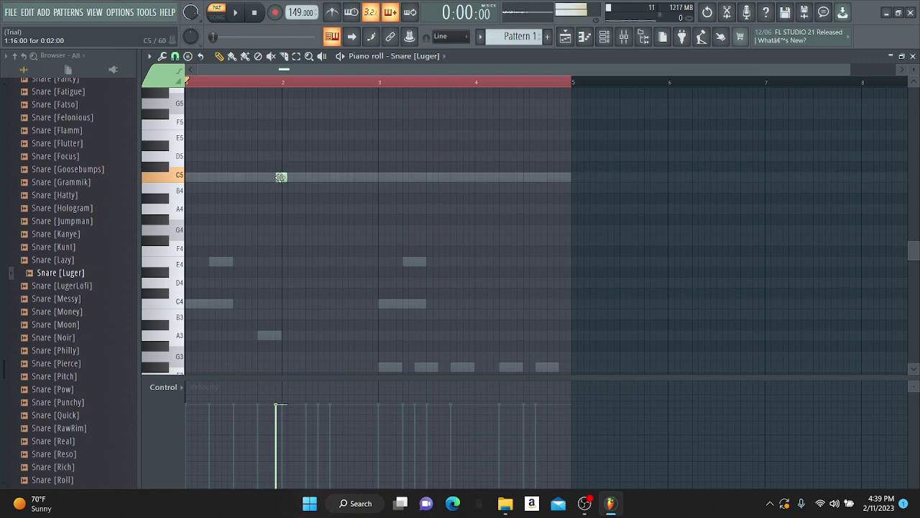
key(space)
click(466, 177)
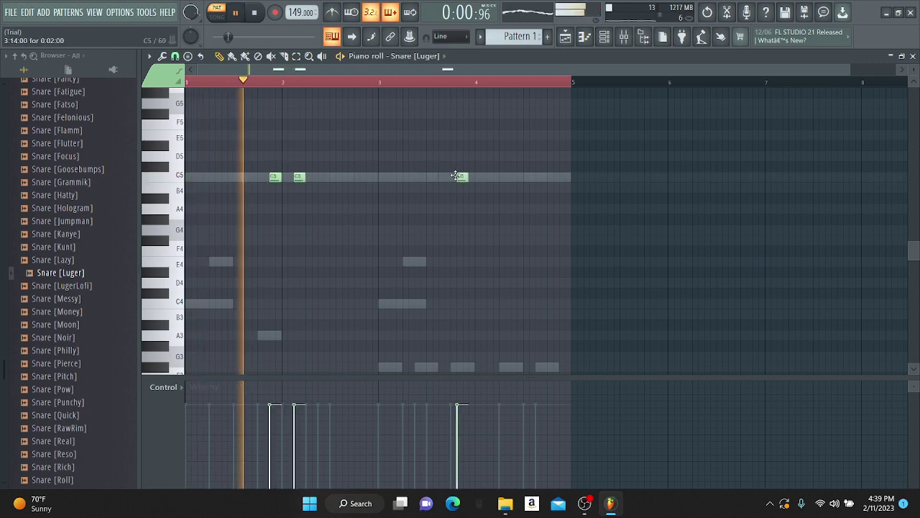
click(492, 177)
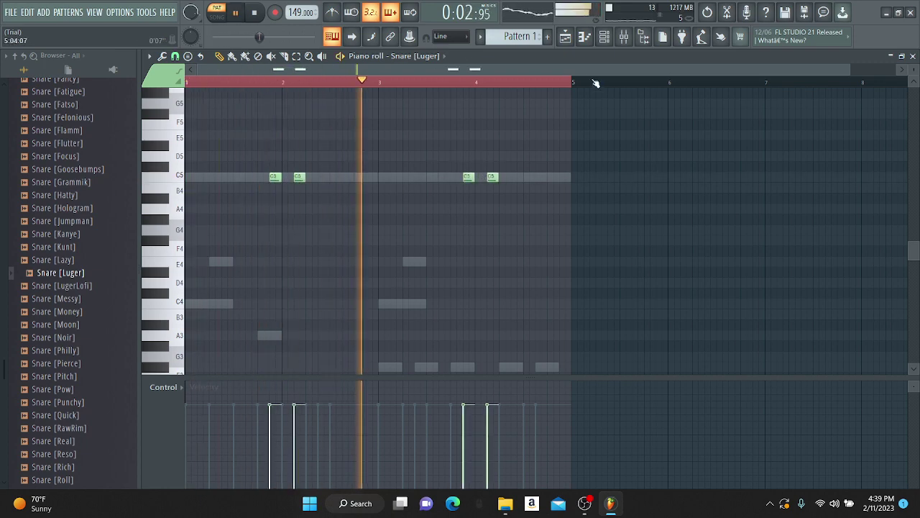
Step: Open the SNARE folder of the Prod.668 Drum kit and add NO LIE as a new channel below Snare [Luger]
key(F6)
scroll(35, 310, down, 10)
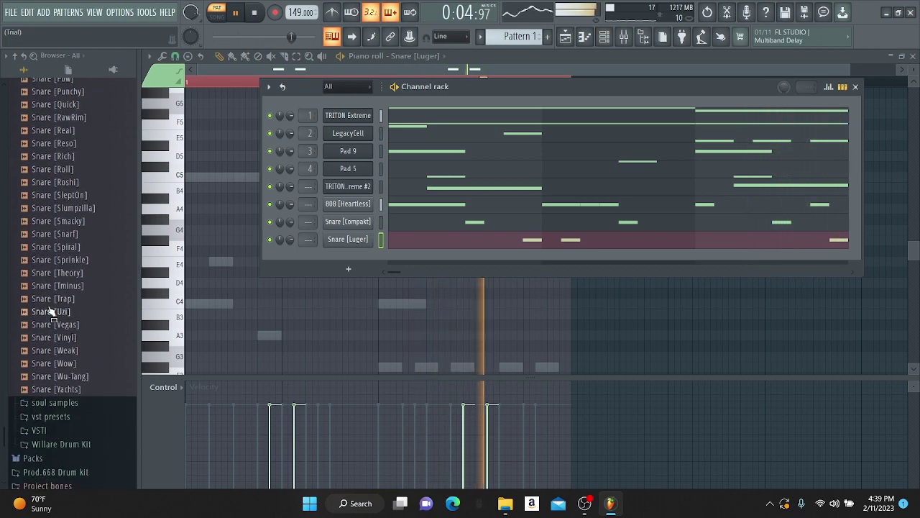
click(92, 262)
scroll(70, 300, up, 12)
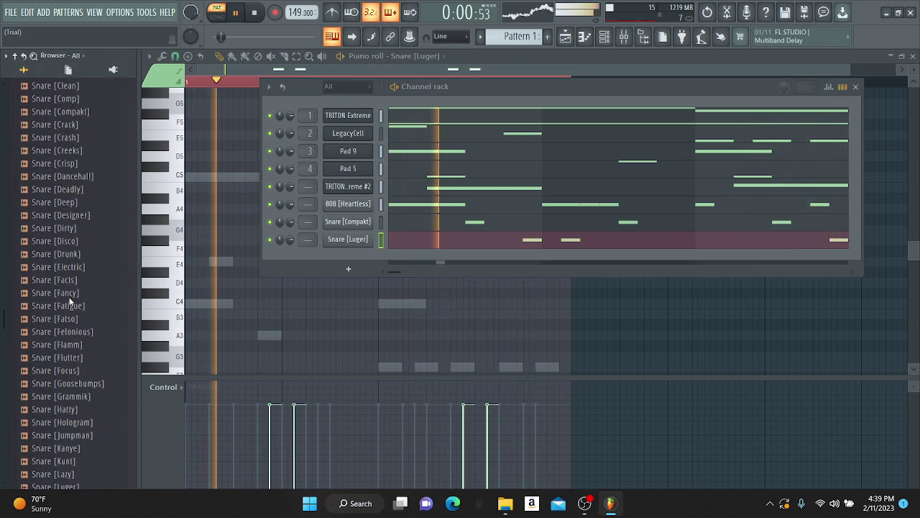
scroll(70, 310, down, 13)
click(67, 343)
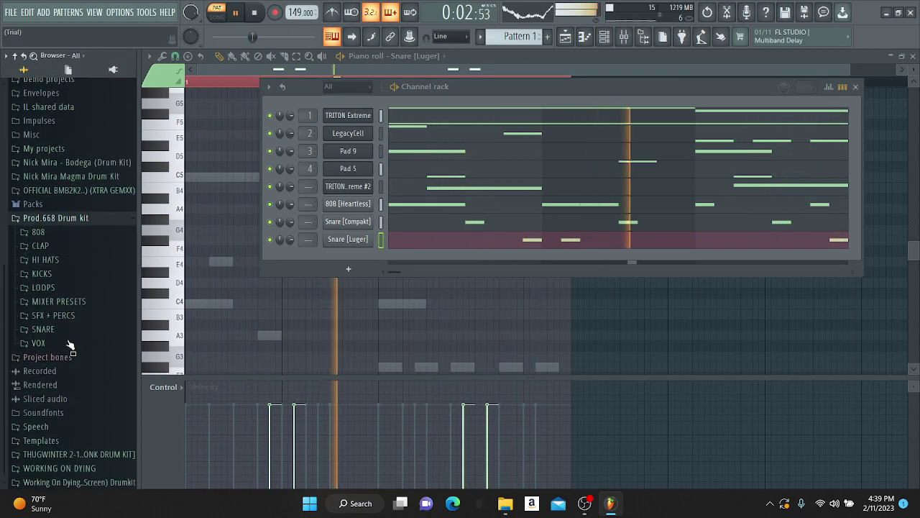
key(space)
scroll(61, 340, down, 10)
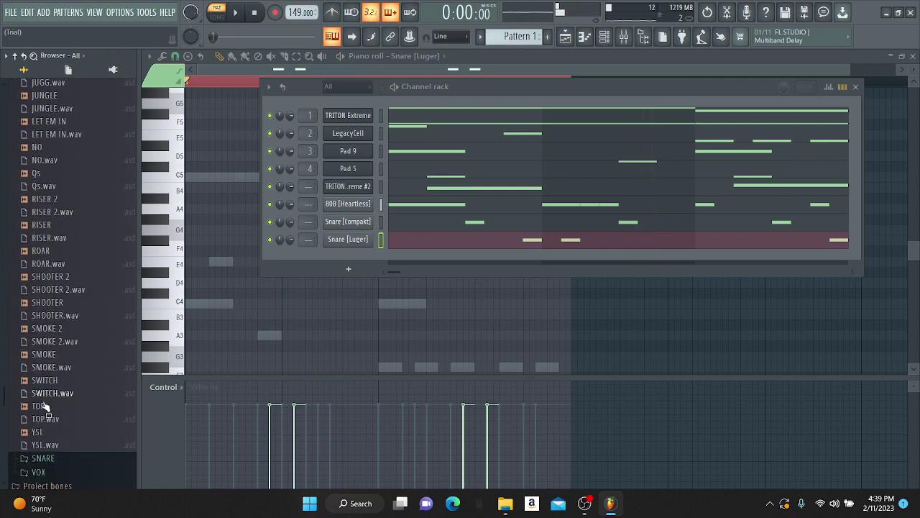
click(50, 460)
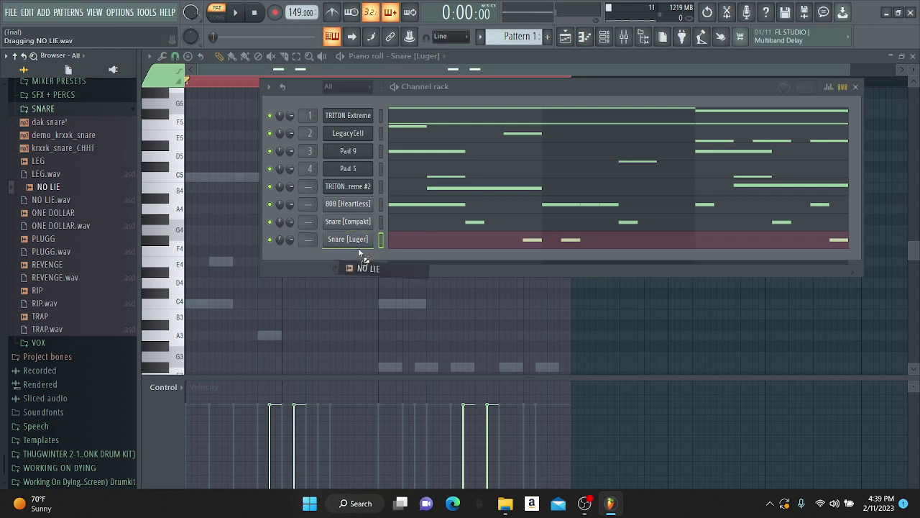
drag(363, 253, 361, 250)
Step: Open the NO LIE piano roll and place a half-beat C5 note at step 3 of bar 2 during playback
click(435, 57)
click(436, 162)
key(space)
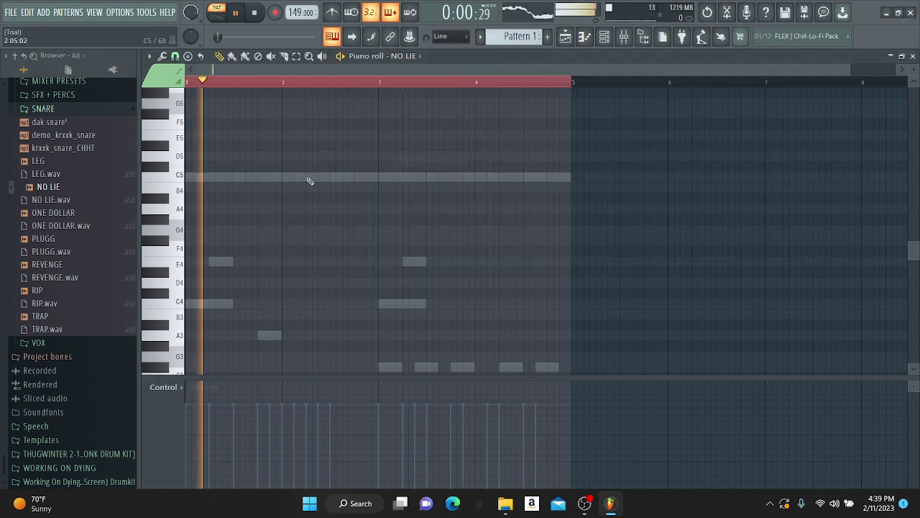
click(299, 177)
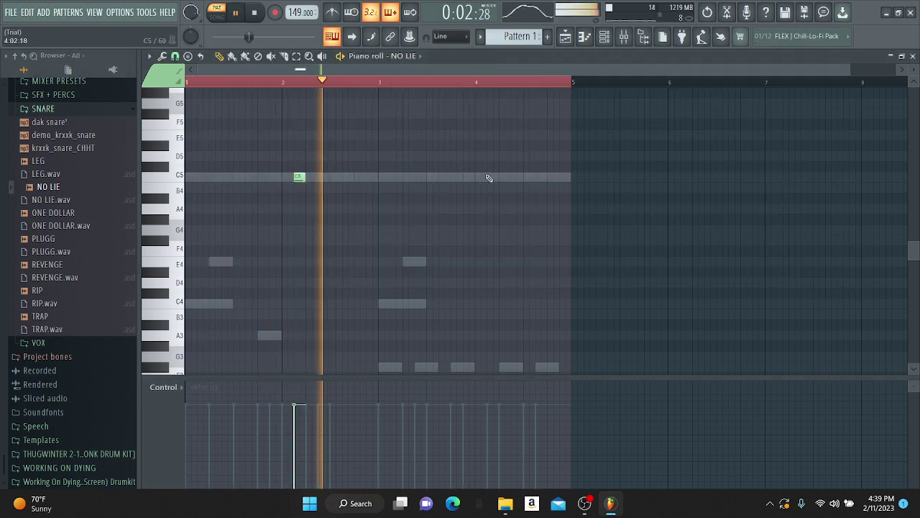
Step: Check the NO LIE channel's sampler settings, and add a half-beat C5 note at step 3 of bar 4 in its piano roll
click(610, 36)
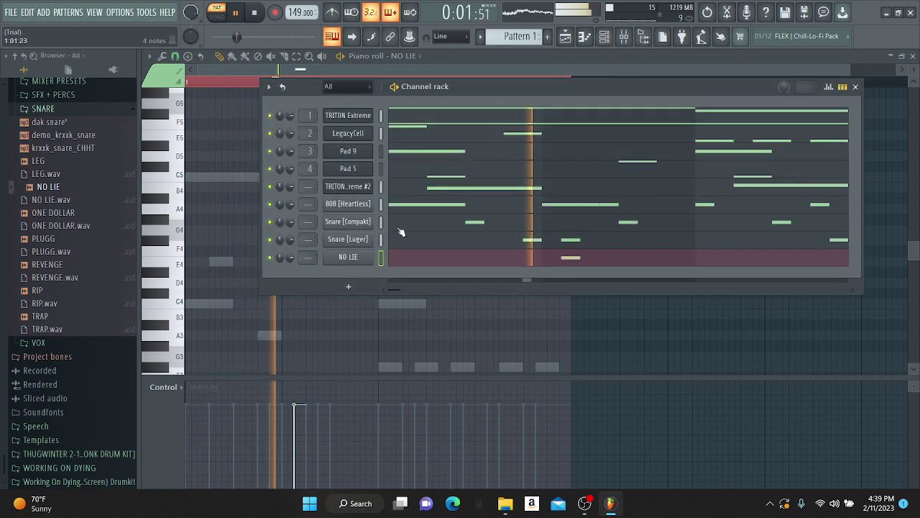
click(356, 255)
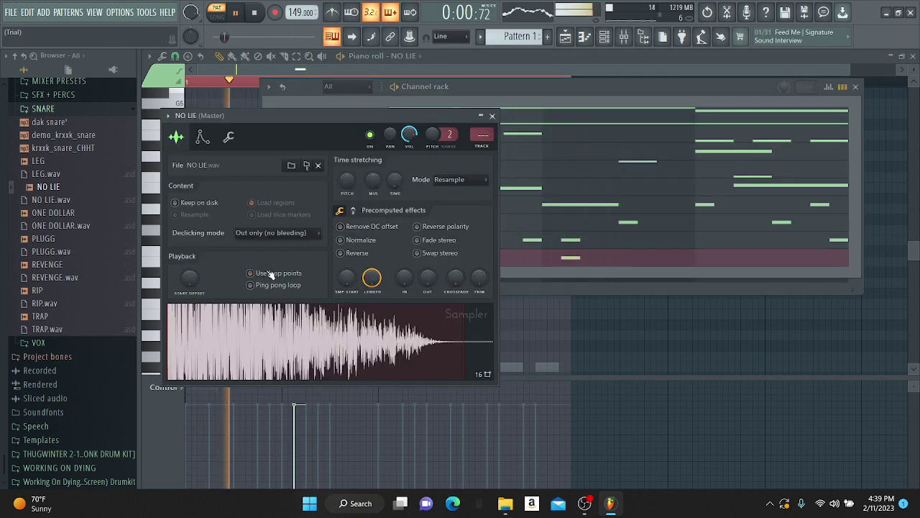
click(604, 334)
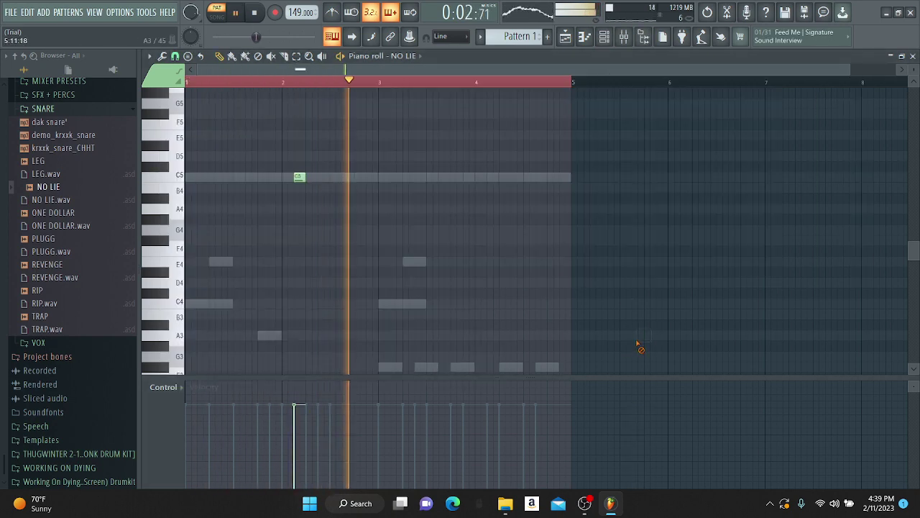
click(489, 176)
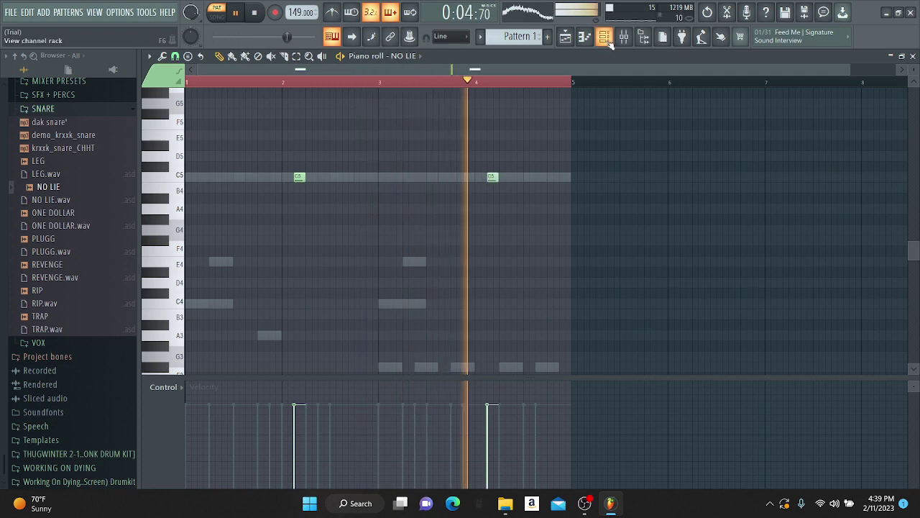
Step: Show the channel rack and look through the subfolders of the Working On Dying drumkit in the browser
key(F6)
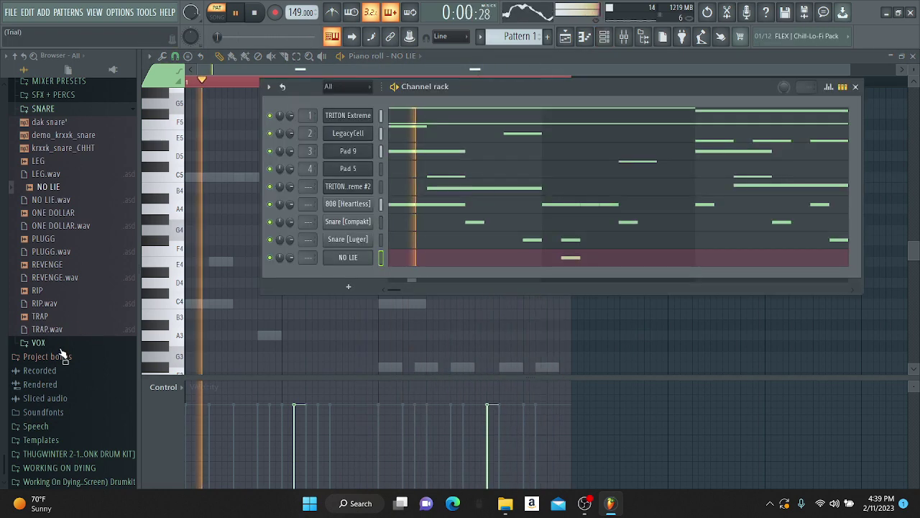
click(90, 481)
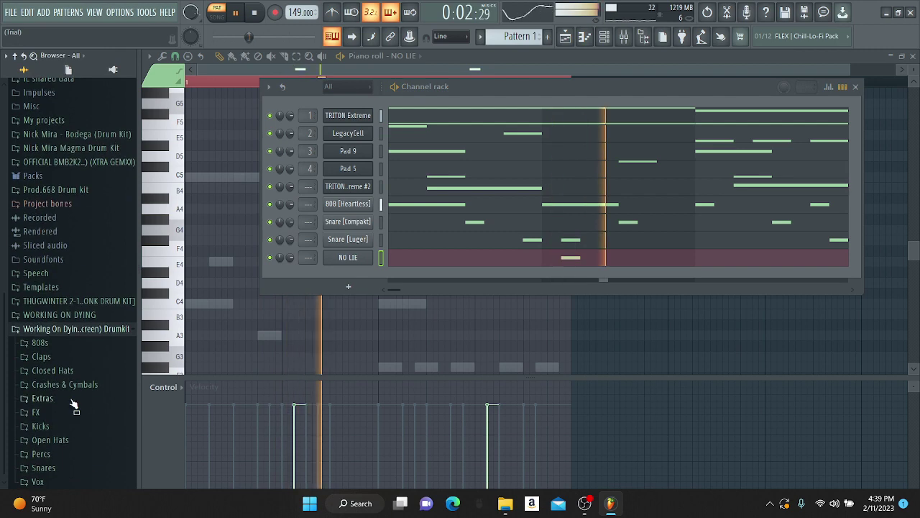
scroll(75, 324, up, 5)
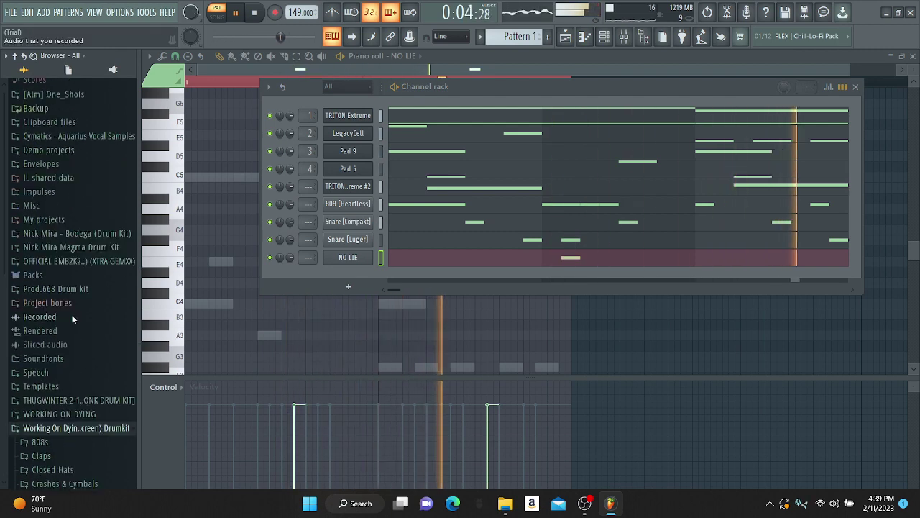
Step: Route TRITON Extreme #2, 808 [Heartless], Snare [Compakt], Snare [Luger] and NO LIE to mixer inserts 5 through 9
click(623, 39)
click(605, 38)
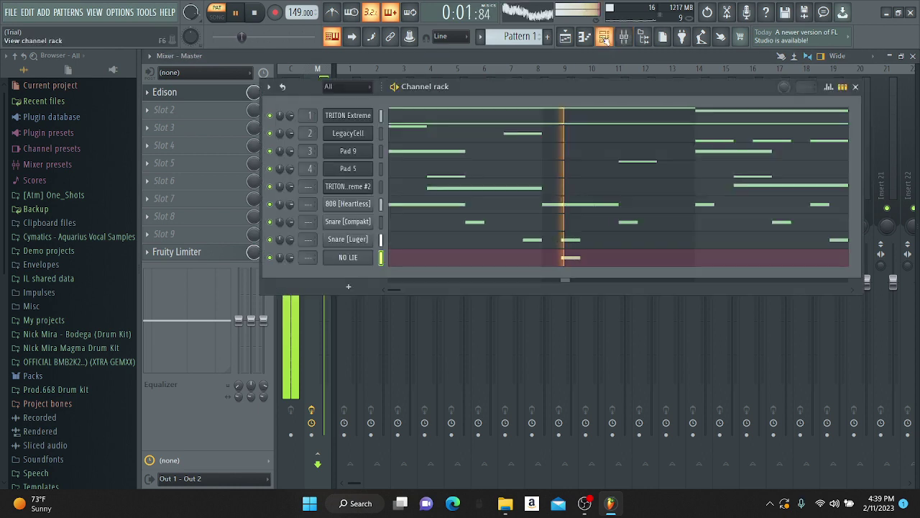
double_click(308, 187)
double_click(308, 205)
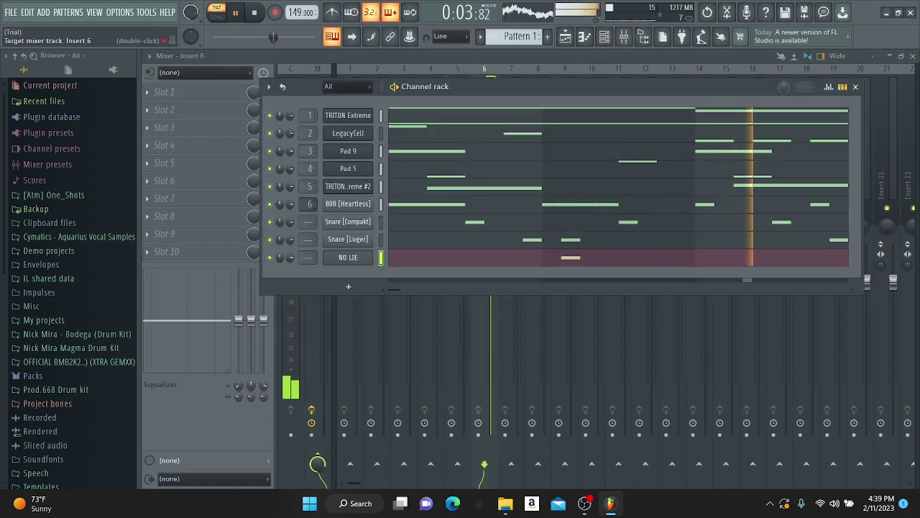
double_click(309, 222)
double_click(309, 240)
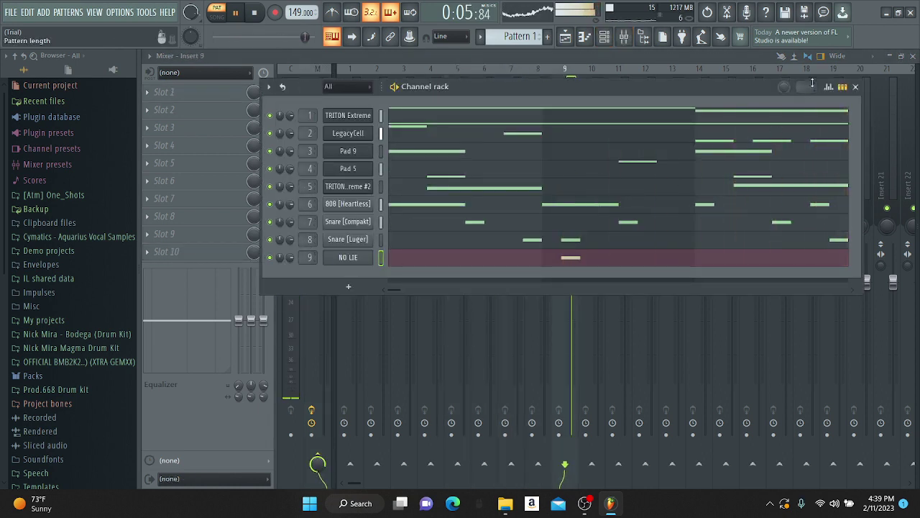
click(857, 86)
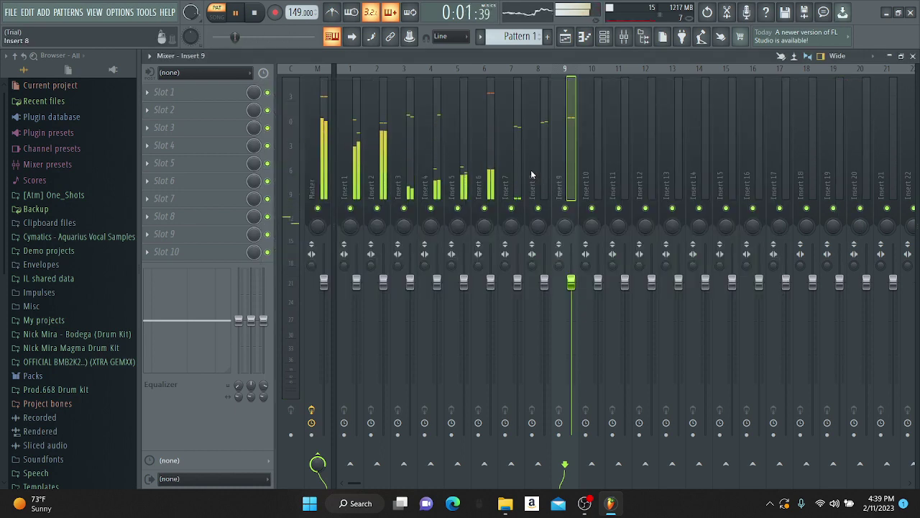
Step: Try Fruity parametric EQ 2 on Insert 7, boosting the Snare [Compakt] high mids around 3 kHz with band 4
click(512, 173)
click(150, 95)
click(338, 443)
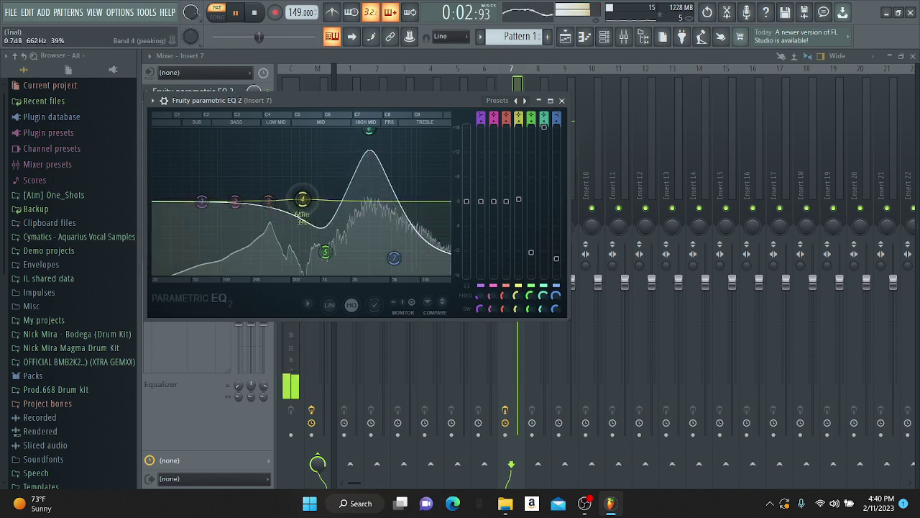
drag(302, 201, 370, 148)
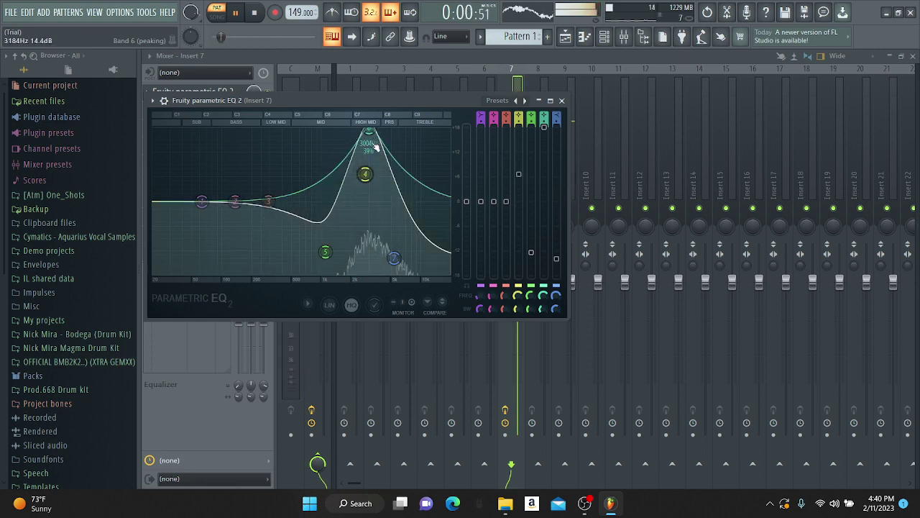
click(561, 100)
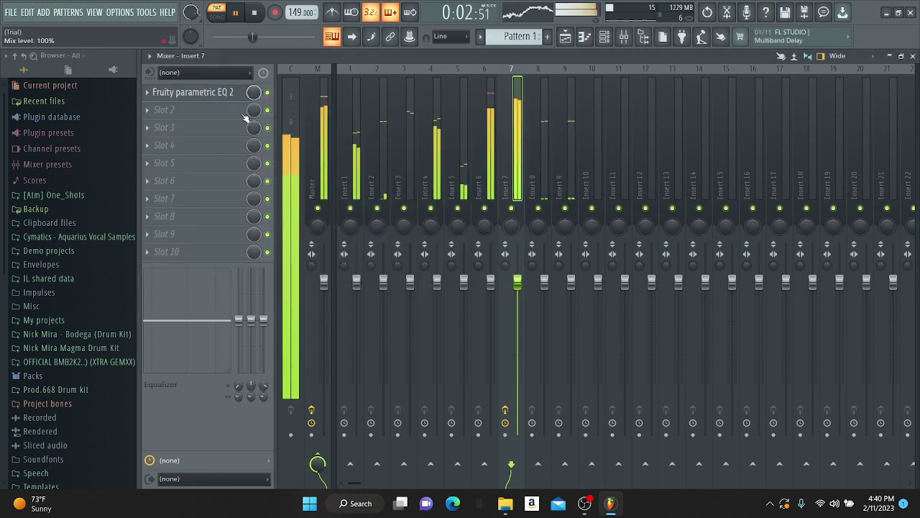
Step: Delete Fruity parametric EQ 2 from the first effect slot of Insert 7
click(147, 92)
click(164, 118)
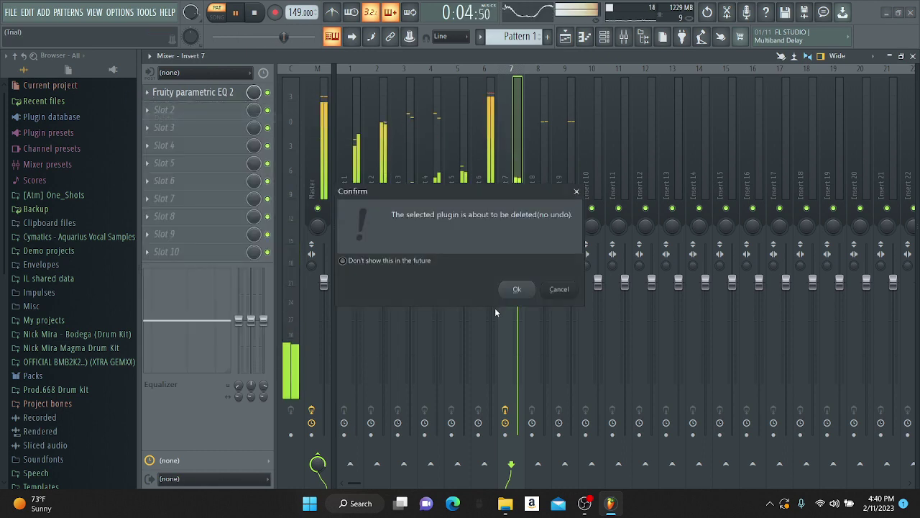
click(517, 290)
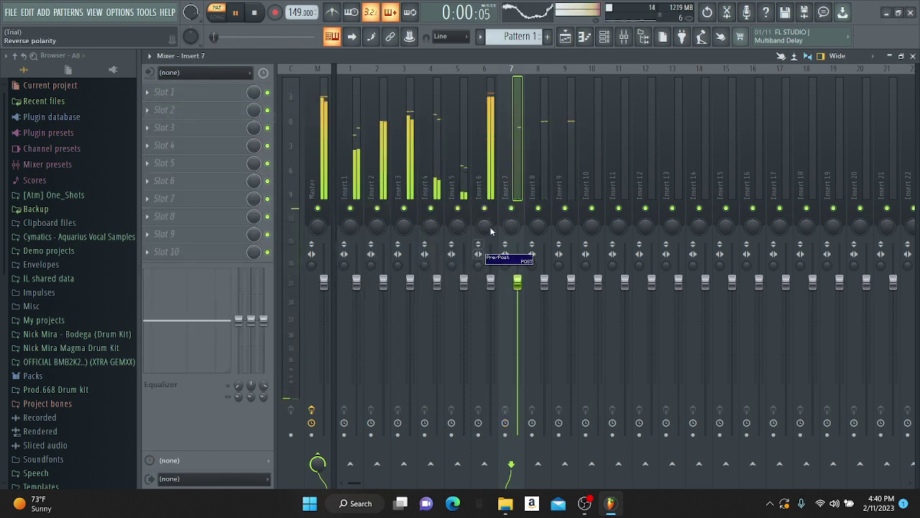
Step: Add WAVESTATION from the Instrument-Synth generators as a new channel below NO LIE, and stop playback
click(606, 39)
scroll(72, 360, down, 5)
click(72, 328)
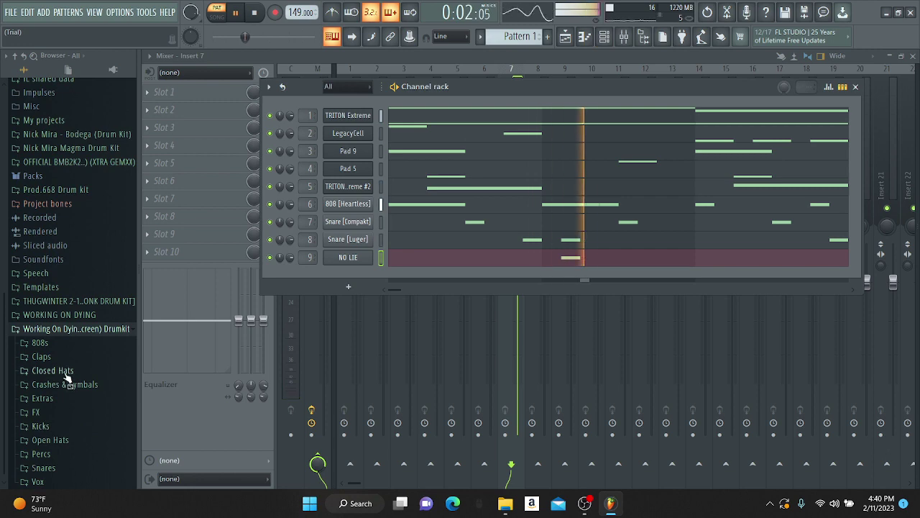
scroll(68, 374, up, 5)
click(86, 118)
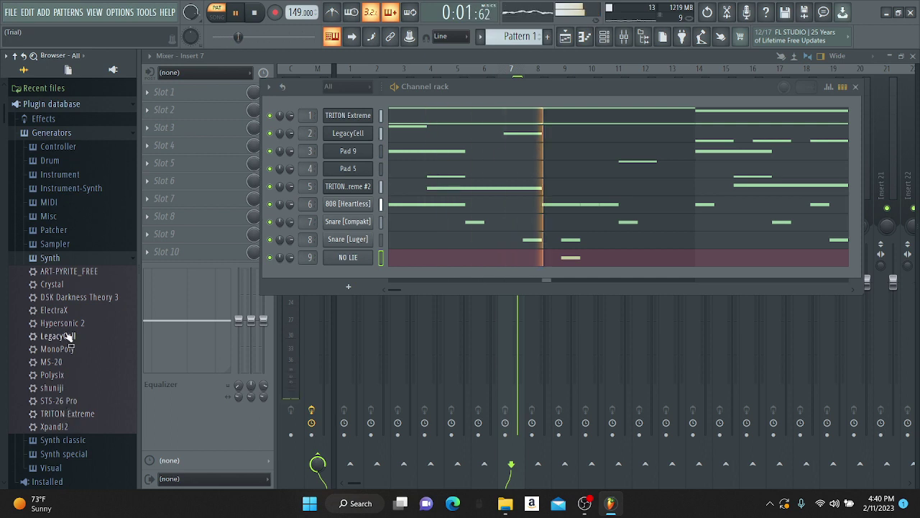
drag(67, 336, 66, 217)
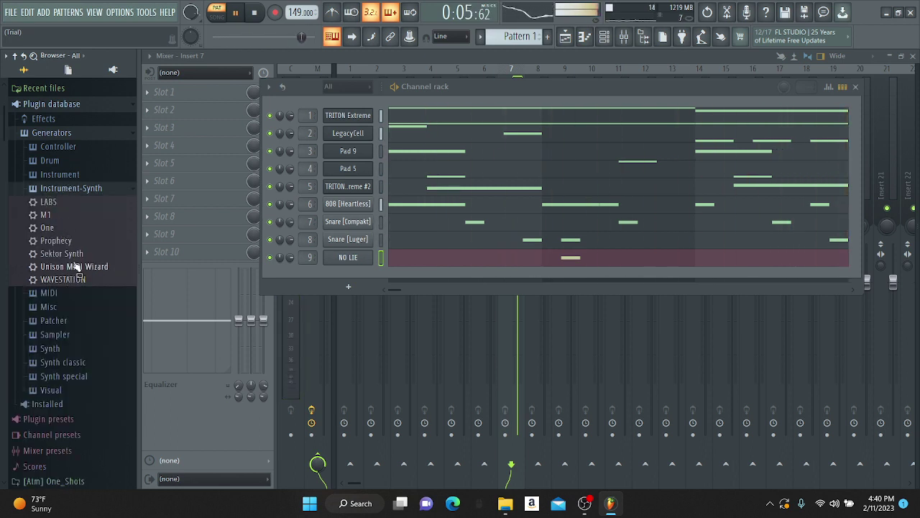
drag(76, 266, 344, 270)
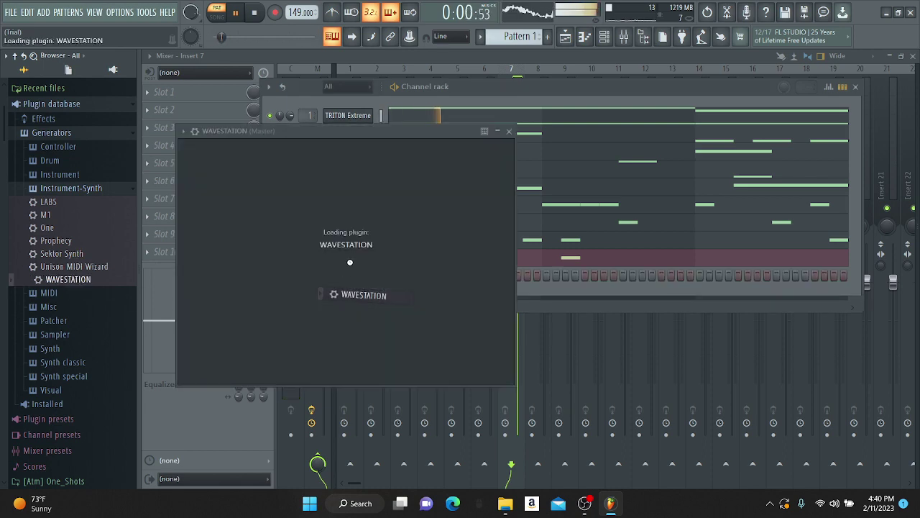
key(space)
Step: Filter the WAVESTATION presets by Dark, audition Dee Five Oh on the keyboard, and load Fenda' Roadz
click(379, 202)
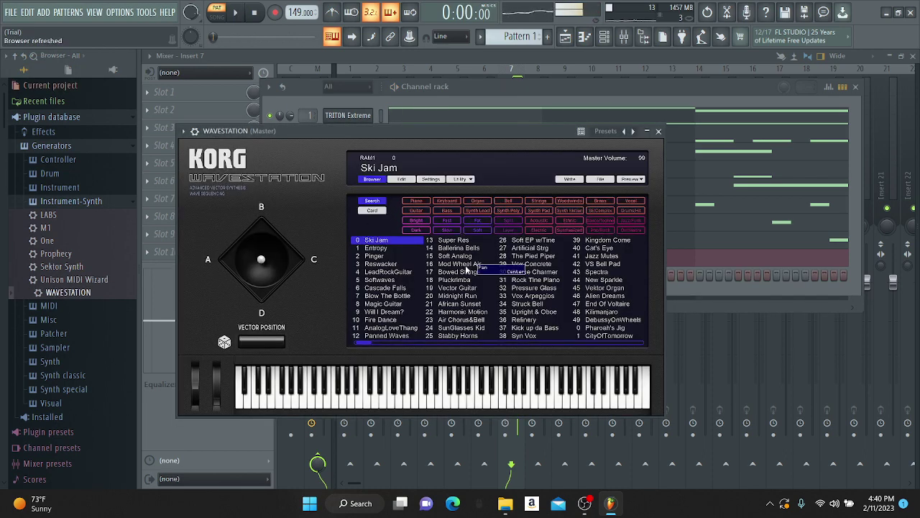
click(506, 210)
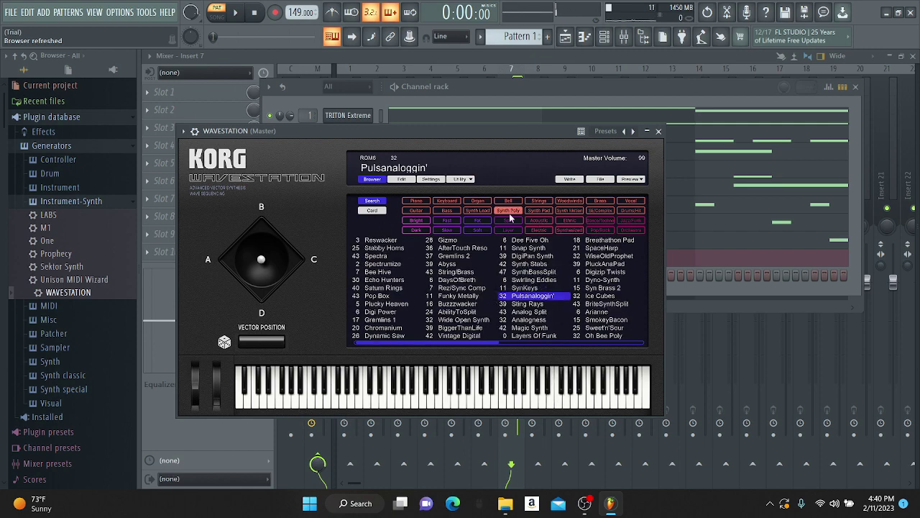
click(509, 210)
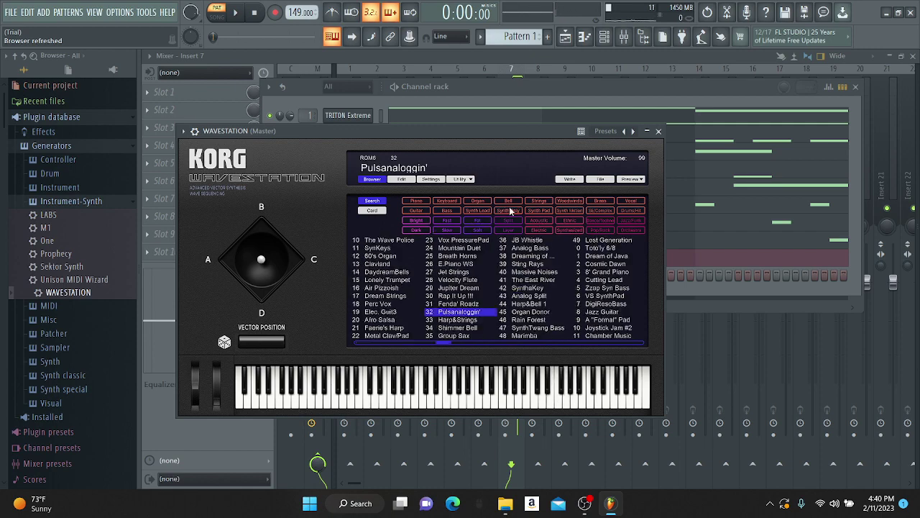
click(418, 231)
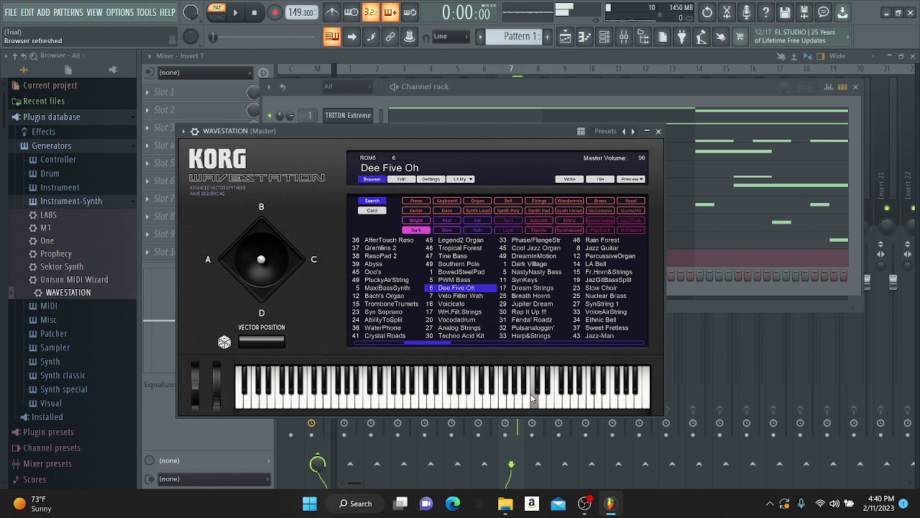
click(532, 320)
click(564, 397)
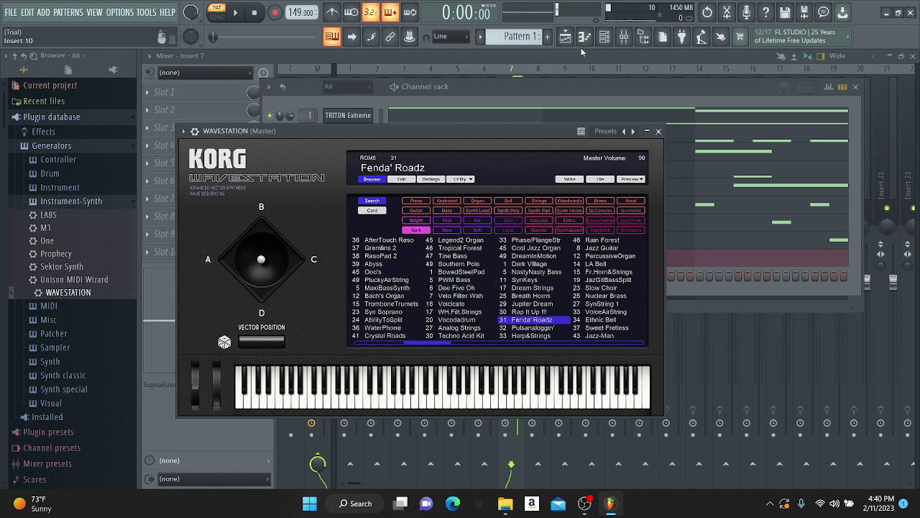
Step: In the WAVESTATION piano roll, place half-beat B6, A6 and F#6 notes from step 5 of bar 1 and E6 at step 5 of bar 2
key(F7)
scroll(302, 165, up, 3)
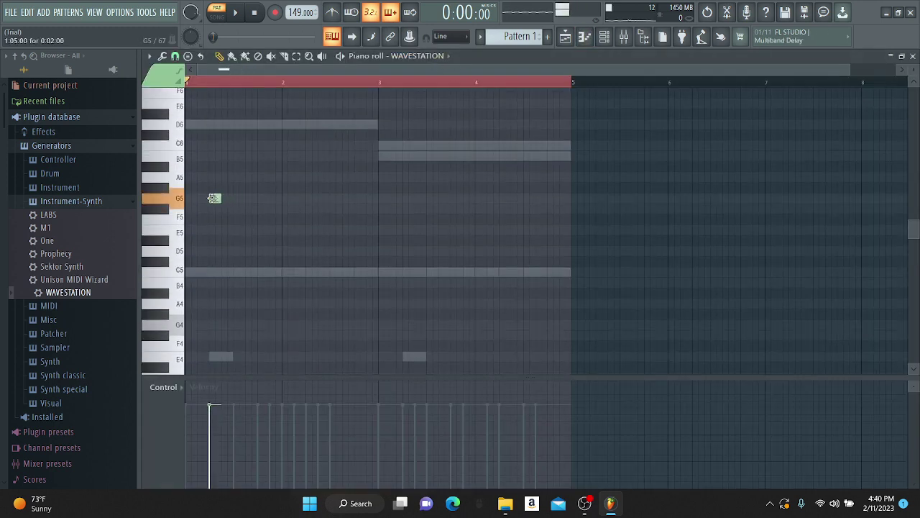
scroll(214, 198, up, 4)
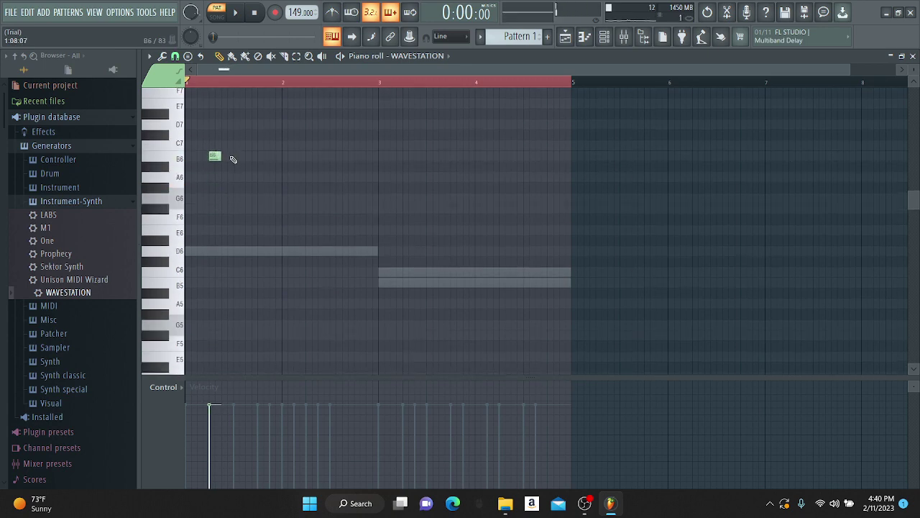
scroll(233, 159, up, 1)
click(226, 209)
key(space)
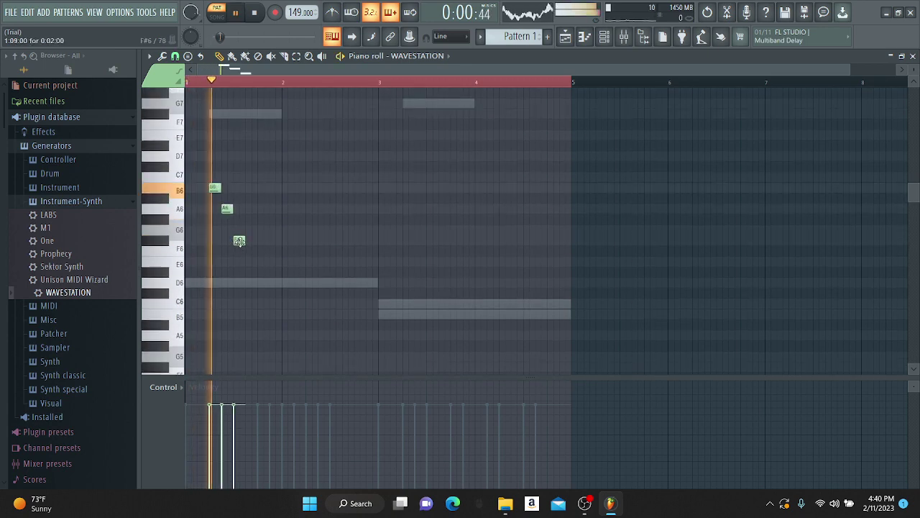
key(space)
key(space)
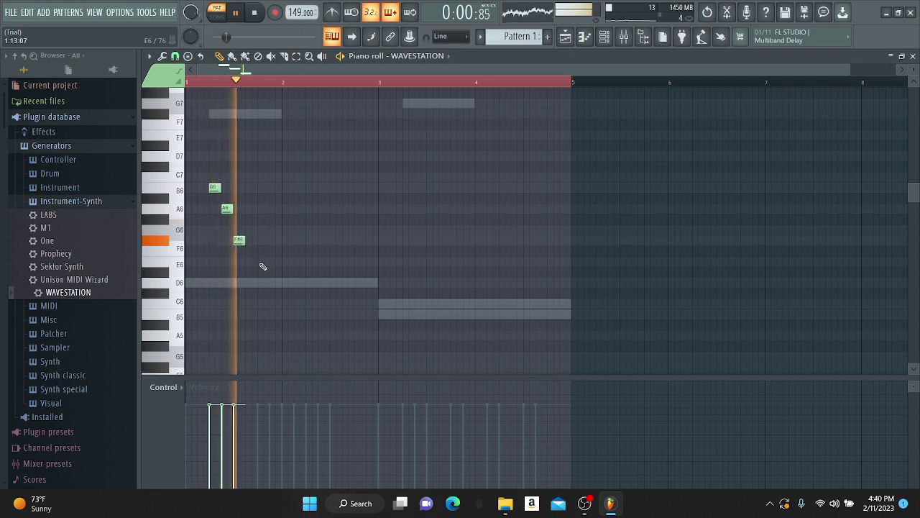
click(311, 260)
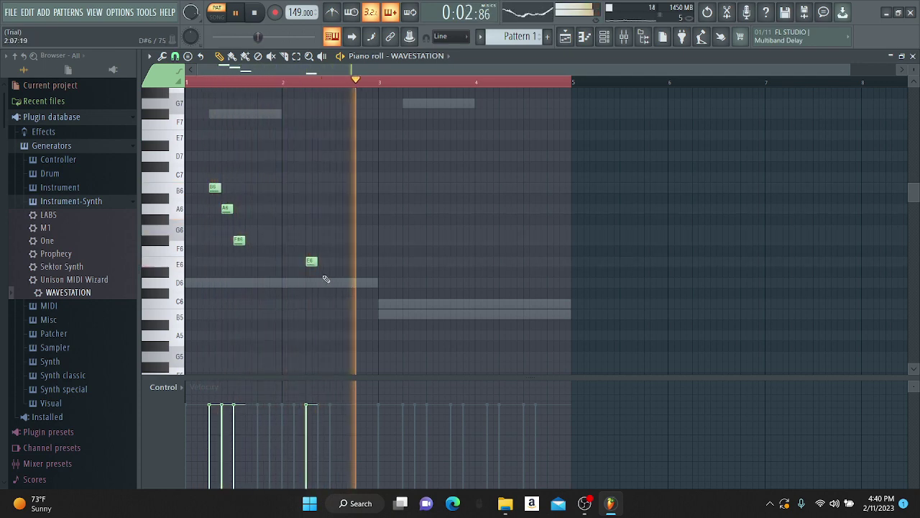
key(space)
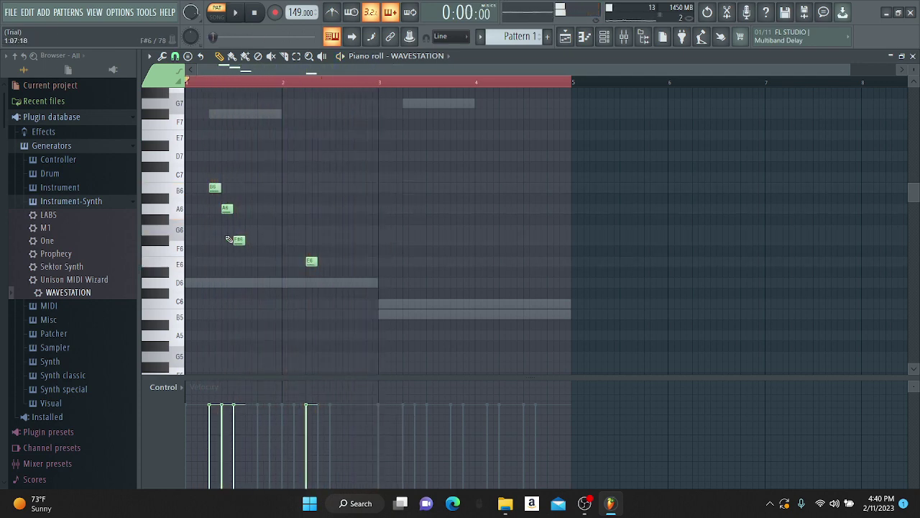
Step: Transpose all WAVESTATION notes up one octave to B7, A7, F#7 and E7, and play the pattern
key(ctrl+a)
drag(215, 103, 214, 217)
key(space)
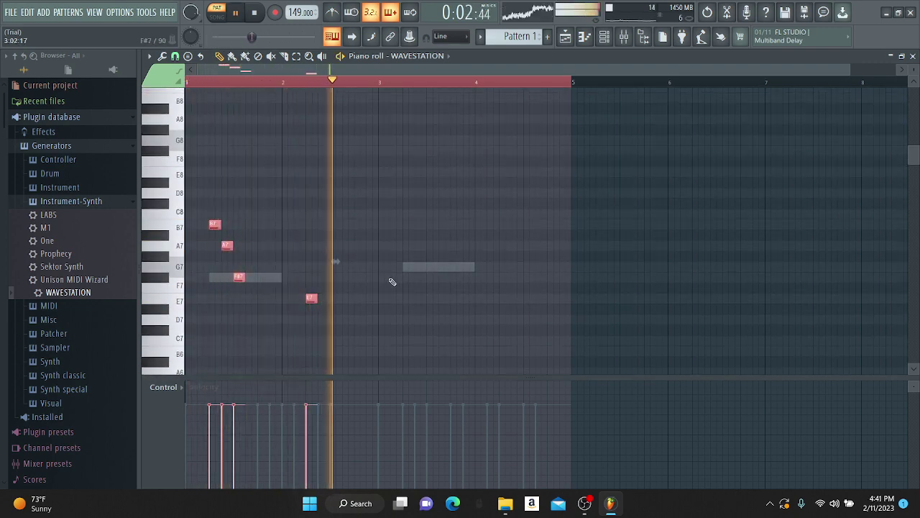
key(space)
click(458, 214)
key(space)
Step: Reopen WAVESTATION, audition the ROM6 presets Dark Village and 60's Organ, and load Upright & Oboe from the Dark search list
key(F6)
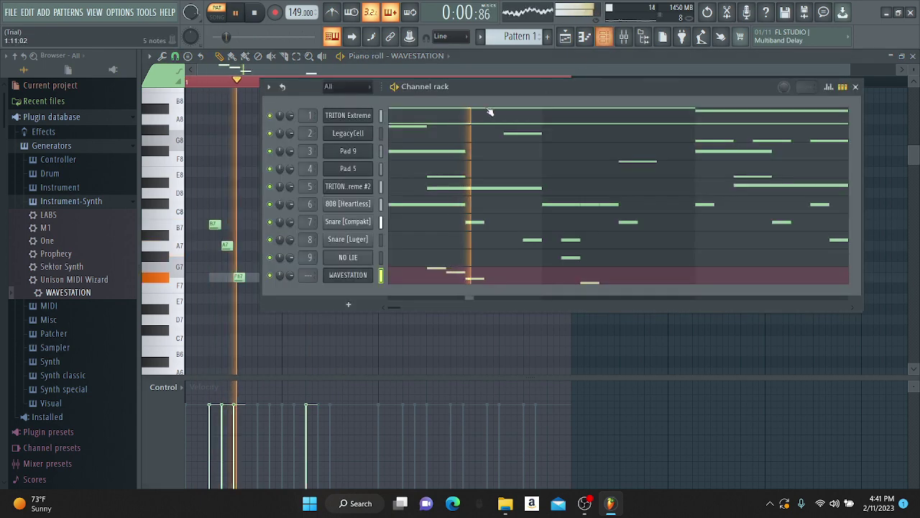
click(350, 279)
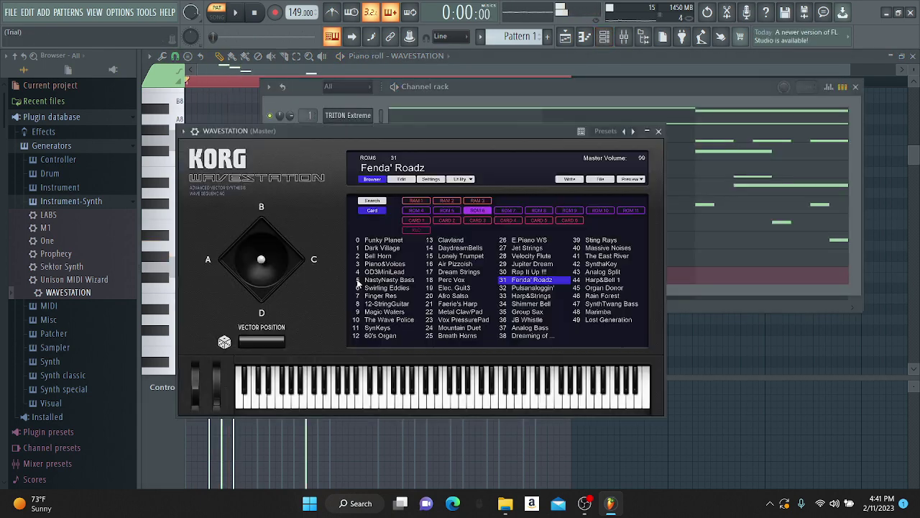
click(467, 273)
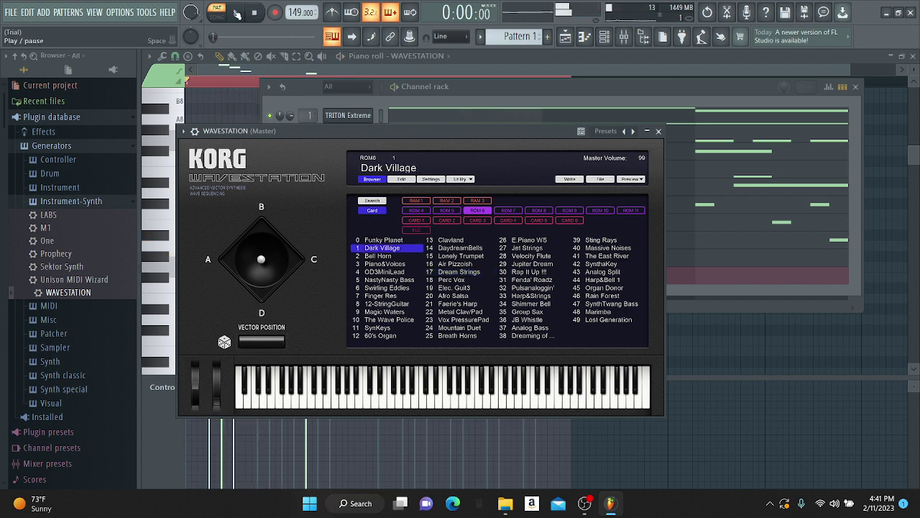
click(384, 337)
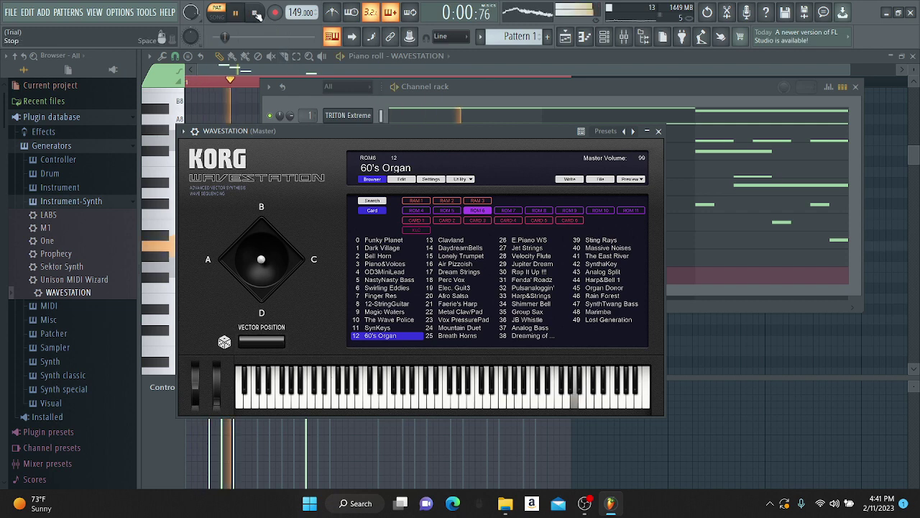
click(372, 201)
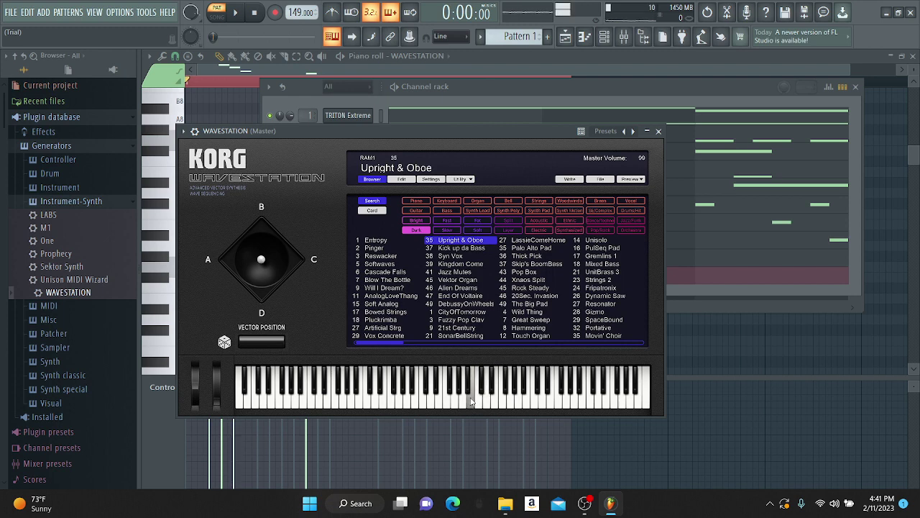
Step: Delete all existing WAVESTATION notes and place a three-step A7 note at the start of bar 1
click(698, 342)
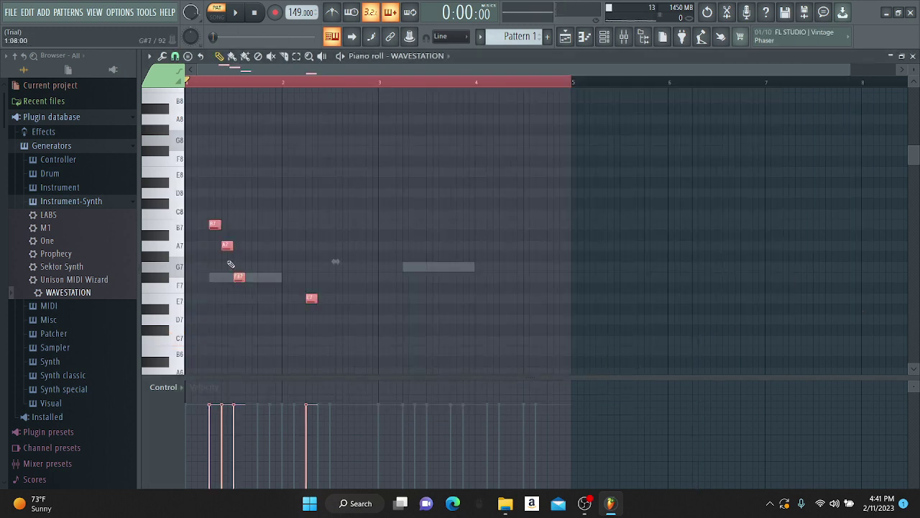
key(Delete)
click(188, 245)
key(space)
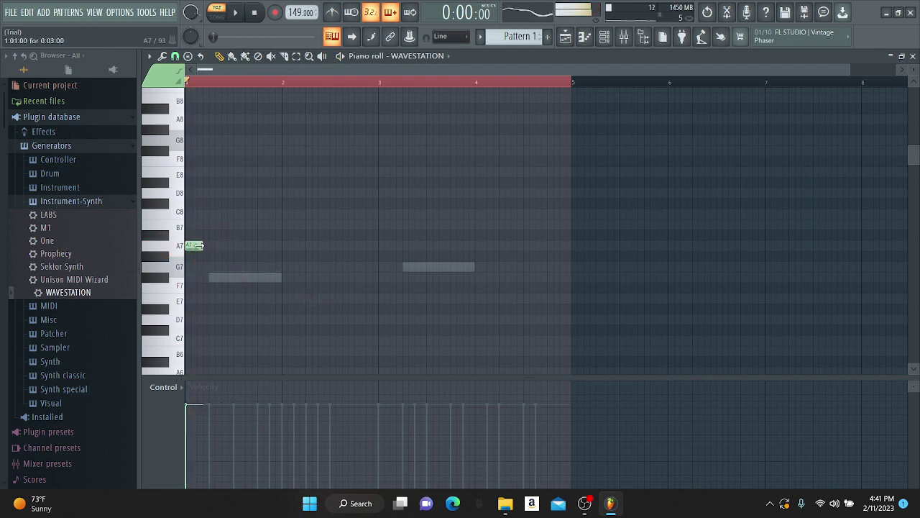
Step: Try a melody of twelve-step A7, G7 and F#7 notes across bars 1 and 2, play it, and delete it
drag(196, 245, 256, 246)
click(260, 267)
click(311, 277)
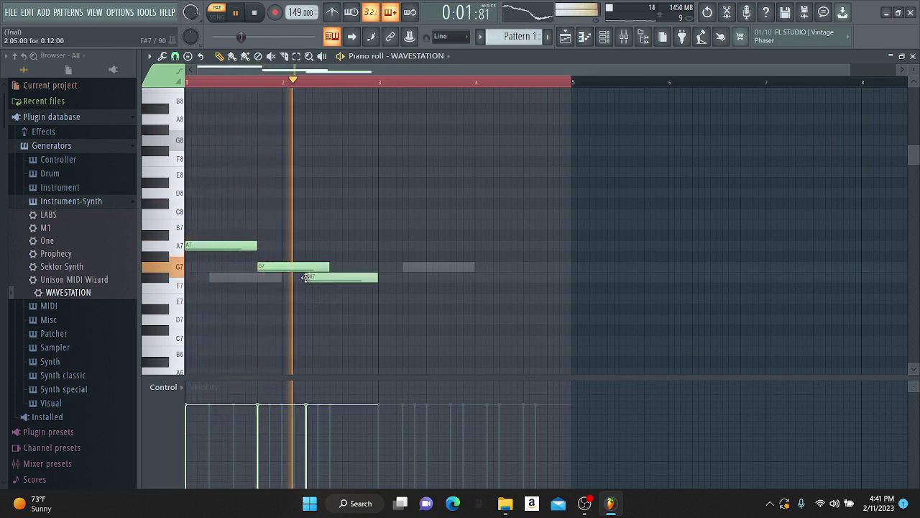
key(space)
right_click(333, 277)
right_click(295, 267)
right_click(218, 245)
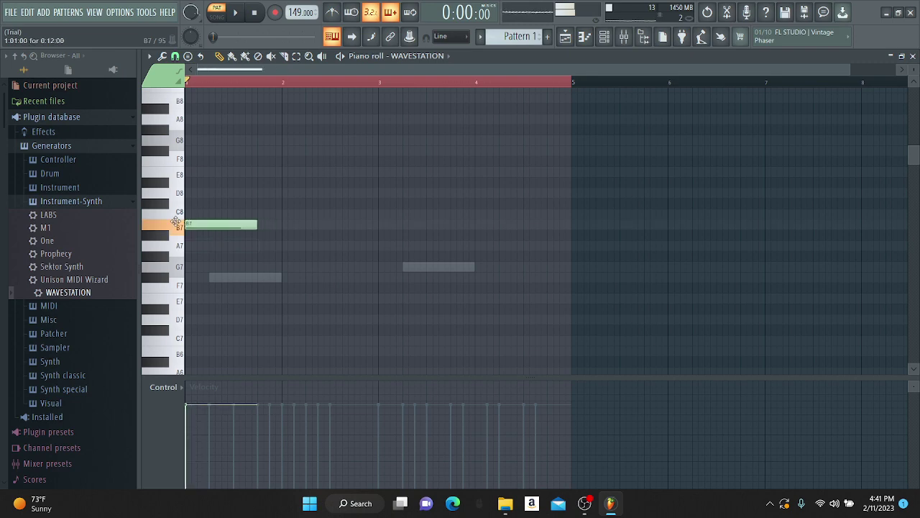
Step: Try a four-step-note melody with two B7 notes, C8 and D8 in bar 1 and two A7 notes in bar 2
drag(202, 226, 209, 225)
click(212, 225)
click(235, 215)
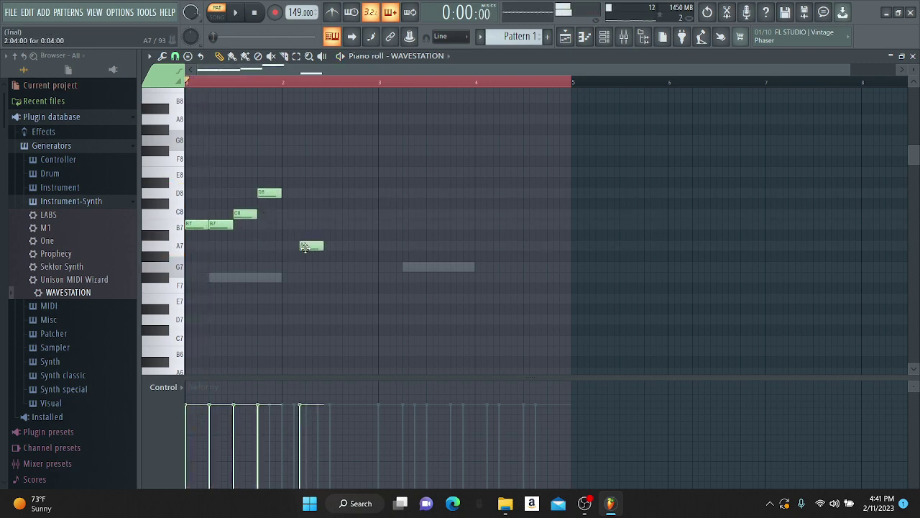
key(space)
drag(305, 248, 311, 248)
click(330, 247)
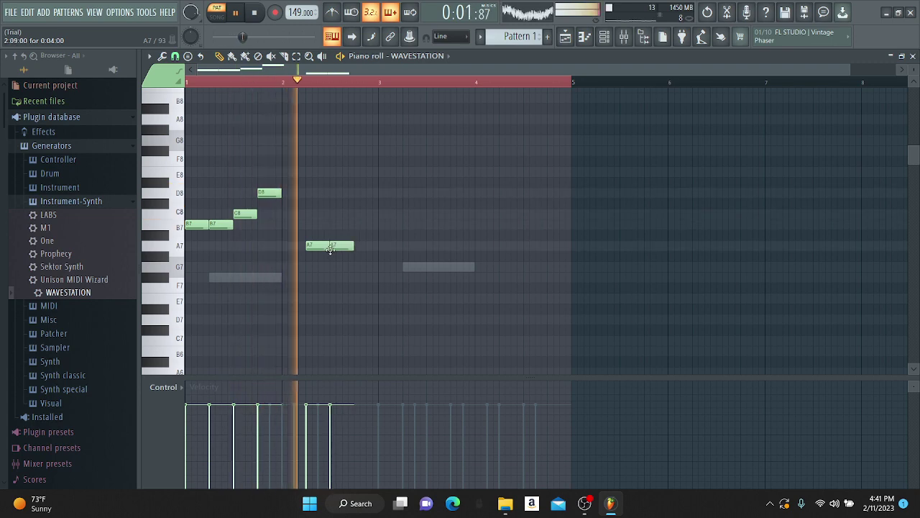
Step: Stop playback and delete all trial melody notes from the WAVESTATION piano roll
key(space)
right_click(339, 247)
right_click(316, 246)
right_click(219, 225)
right_click(203, 224)
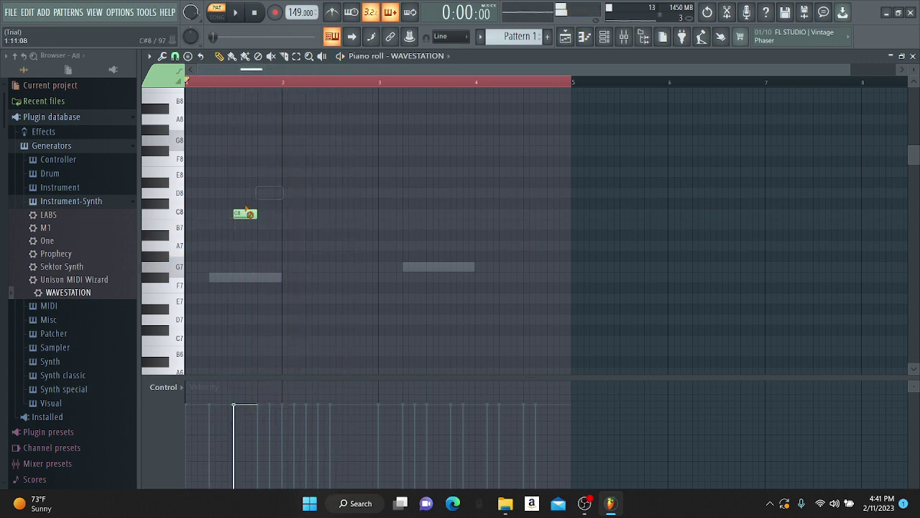
Step: Reopen WAVESTATION, filter its Dark presets by Strings, and load Harp&Strings
click(605, 36)
click(359, 276)
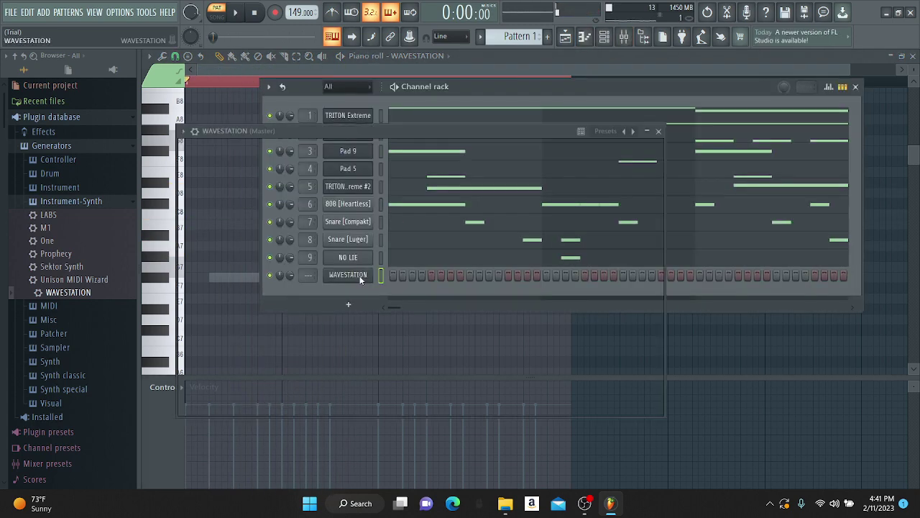
click(378, 202)
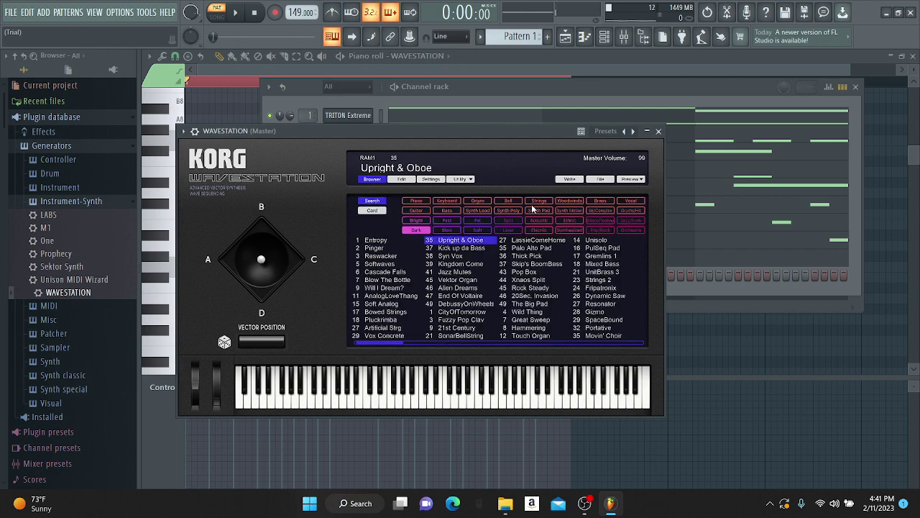
click(539, 200)
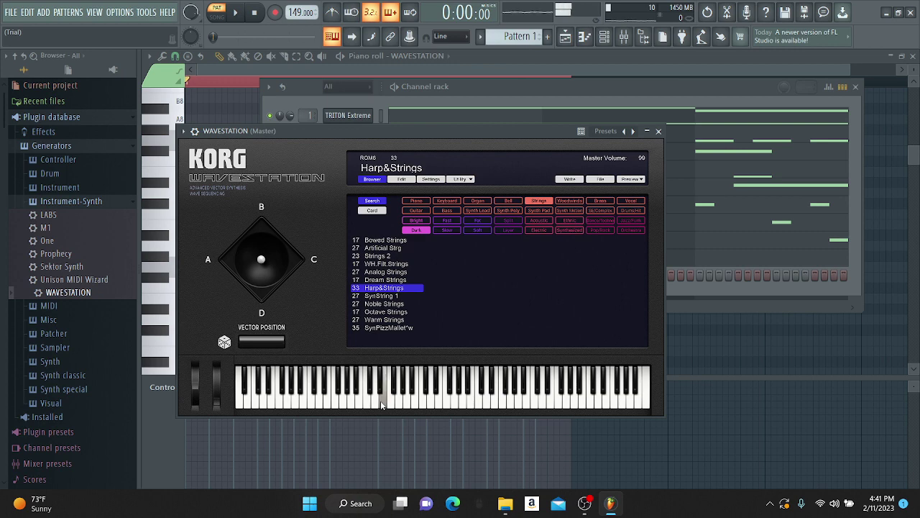
Step: Remove stray notes and place one-bar C5 and D6 notes at the start of bar 1 in the WAVESTATION piano roll
click(238, 116)
right_click(237, 116)
scroll(242, 265, down, 3)
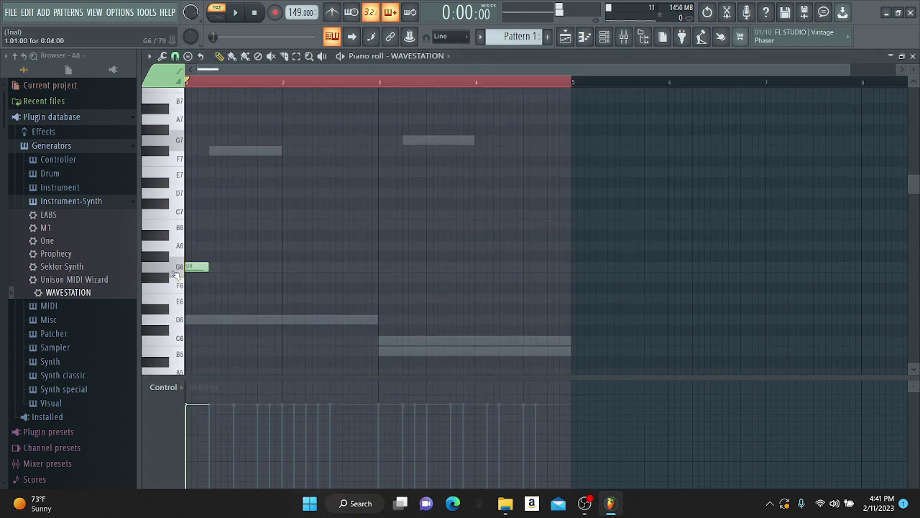
right_click(195, 267)
scroll(199, 269, down, 5)
click(193, 300)
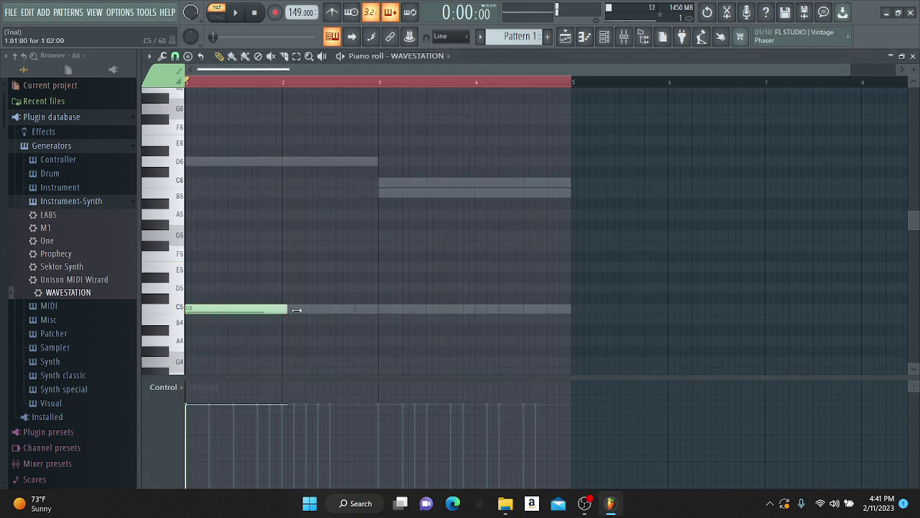
key(space)
drag(296, 310, 282, 309)
click(234, 161)
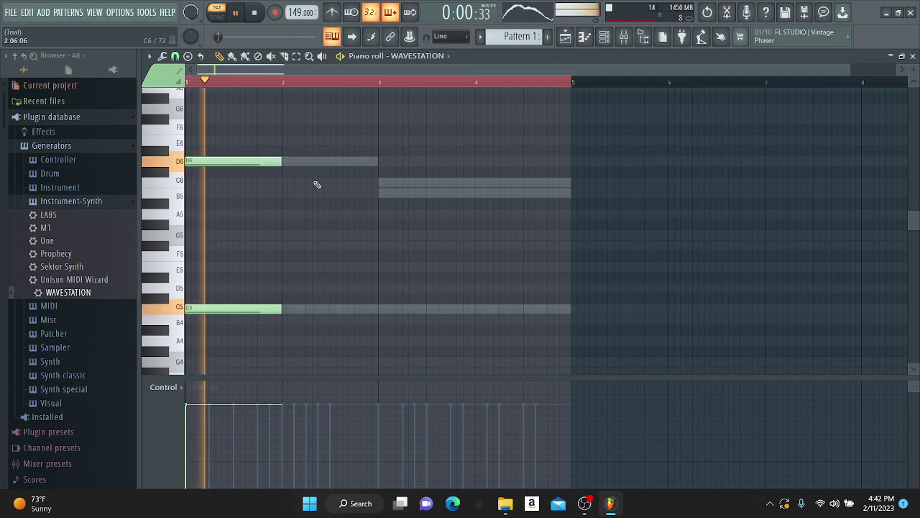
Step: Place one-bar C6, B5 and C5 notes together at the start of bar 3, and stop playback
click(381, 182)
click(387, 192)
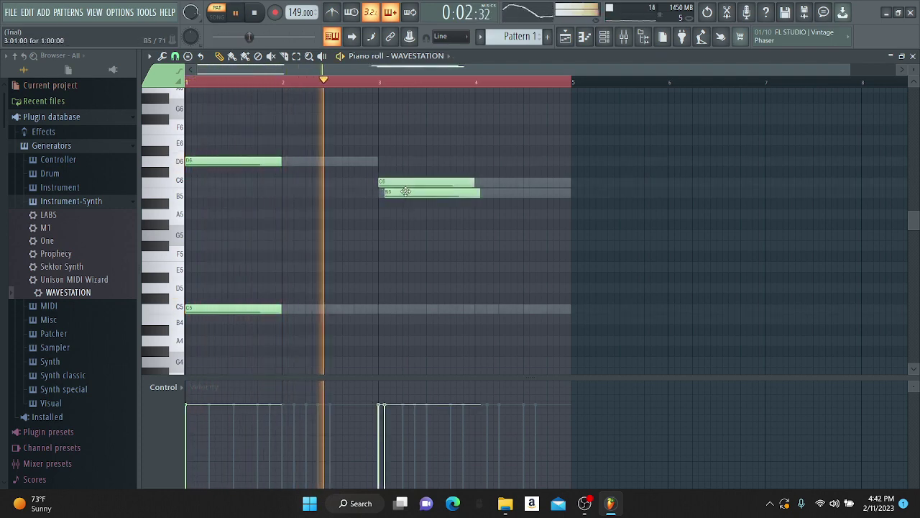
drag(405, 191, 399, 192)
click(374, 308)
key(space)
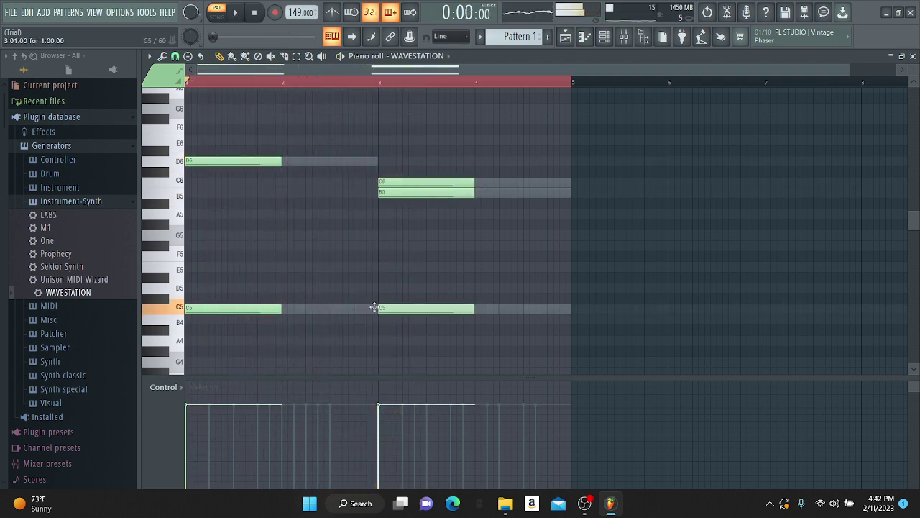
Step: Mute LegacyCell, Pad 5, TRITON Extreme #2, the 808 and Snare [Compakt], and play the pattern with the remaining channels
scroll(398, 278, down, 3)
click(604, 38)
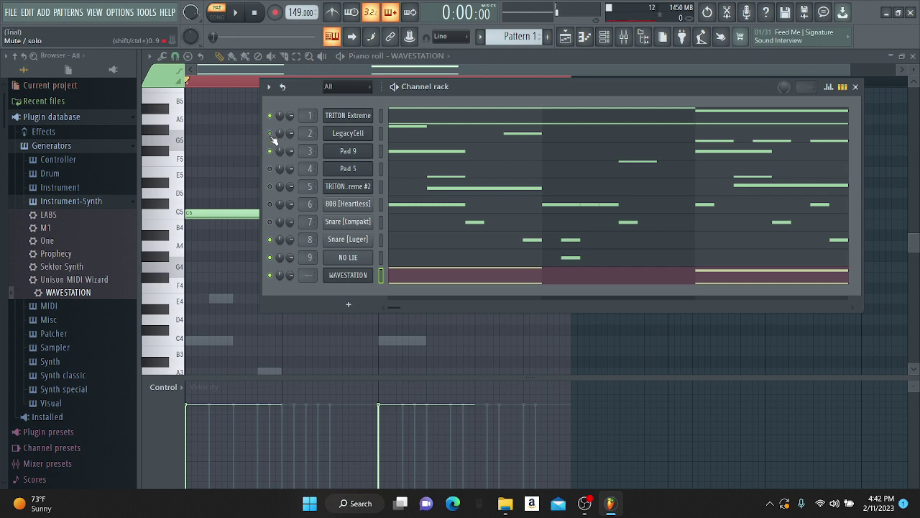
key(space)
click(232, 171)
right_click(237, 173)
key(space)
scroll(242, 179, up, 2)
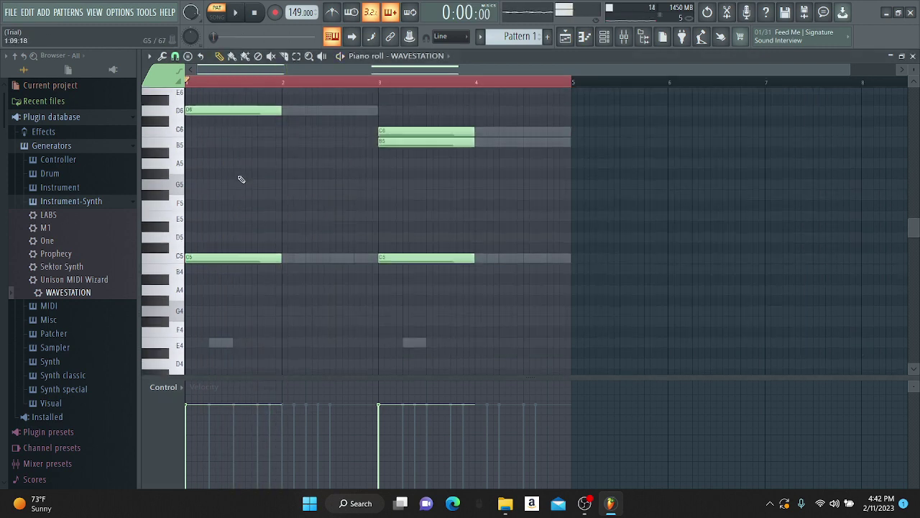
Step: Place one-bar WAVESTATION notes F#7 at step 5 of bar 1 and G7 at step 5 of bar 3
scroll(242, 179, up, 1)
drag(240, 202, 234, 198)
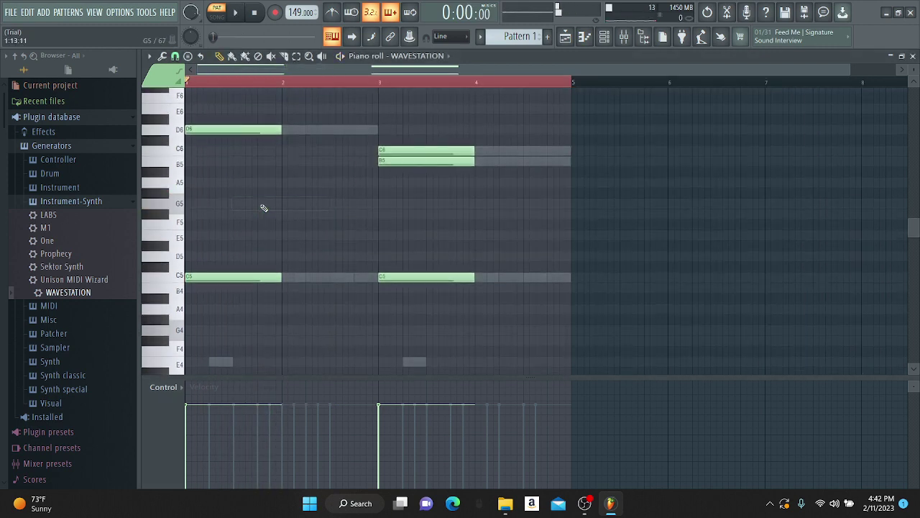
scroll(264, 208, down, 3)
scroll(176, 308, up, 8)
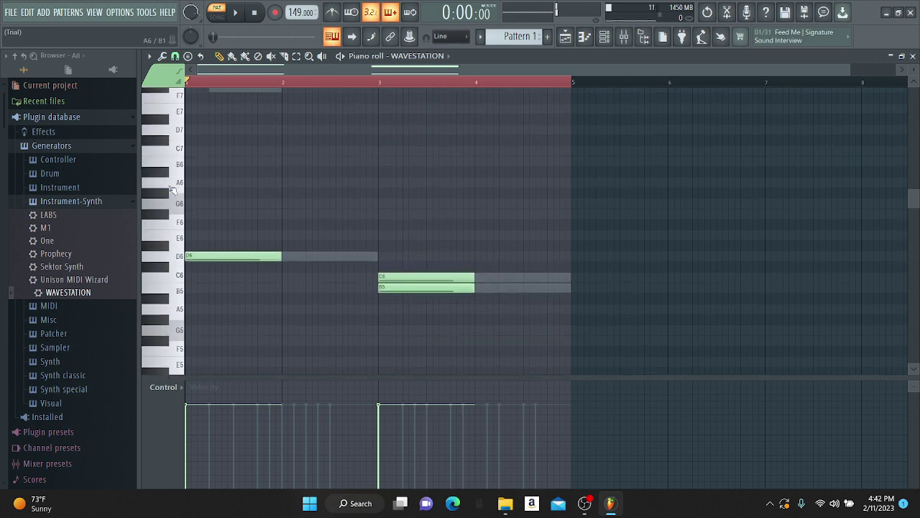
click(221, 184)
key(space)
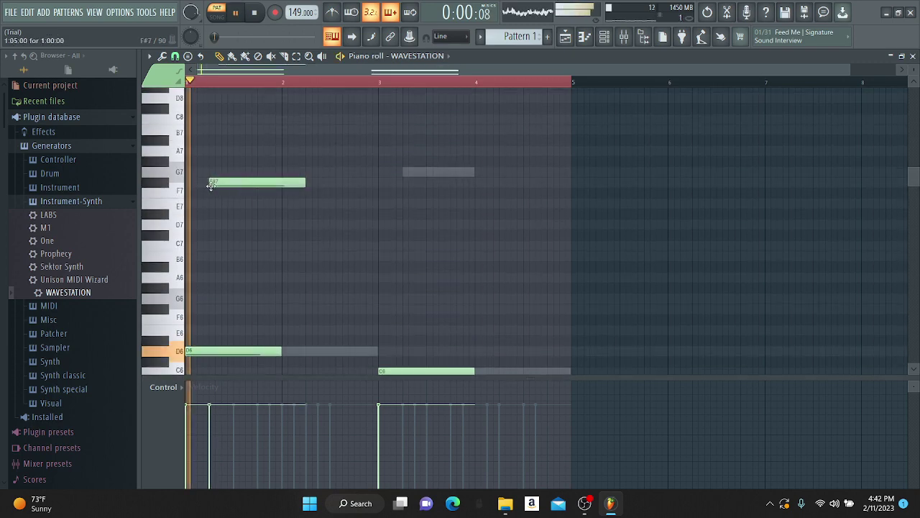
click(400, 172)
Step: Place a C7 note at step 5 of bar 2 and shorten it to 12 steps, ending with the bar
scroll(408, 205, down, 1)
scroll(389, 206, down, 1)
key(space)
click(309, 182)
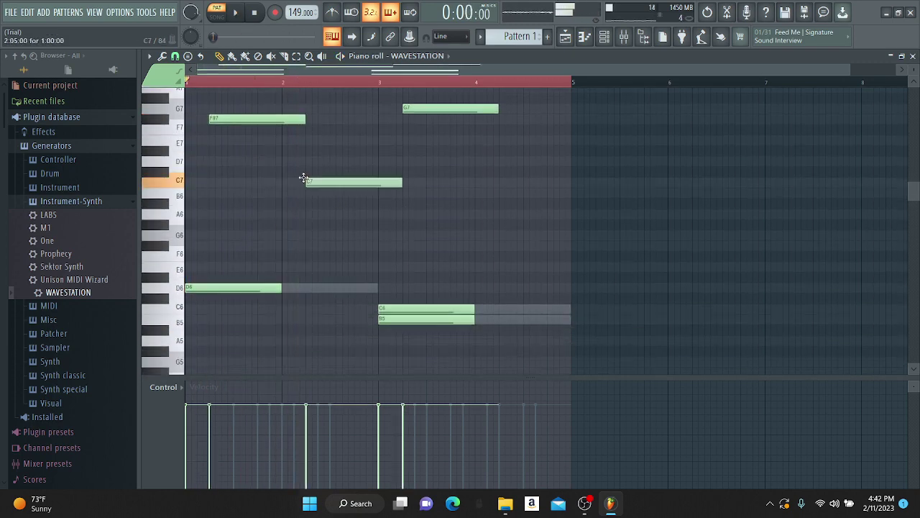
key(space)
drag(401, 184, 376, 185)
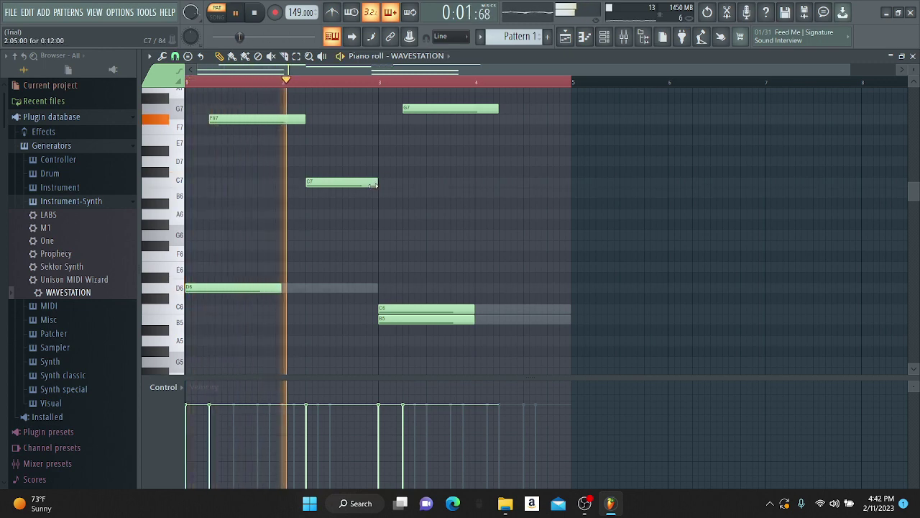
Step: Place four-step C7 and B6 notes back to back at steps 9 and 13 of bar 4
click(532, 182)
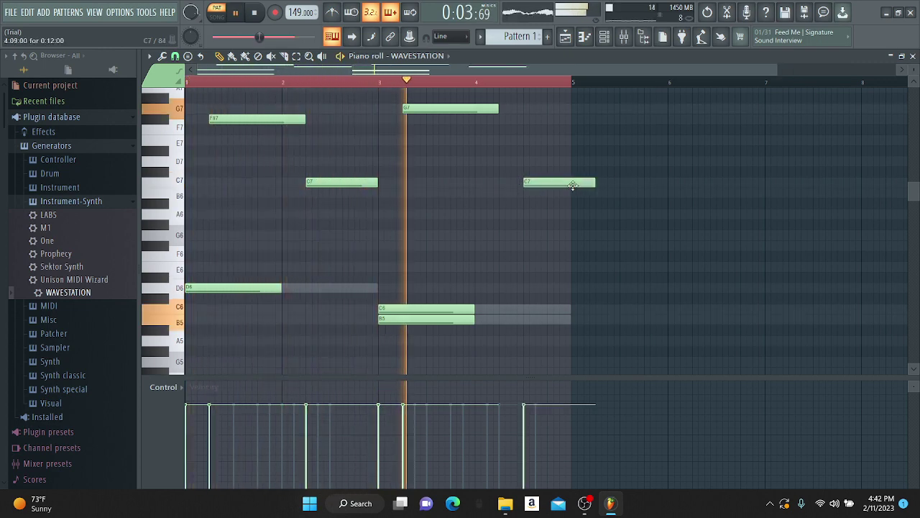
drag(594, 182, 571, 193)
click(551, 193)
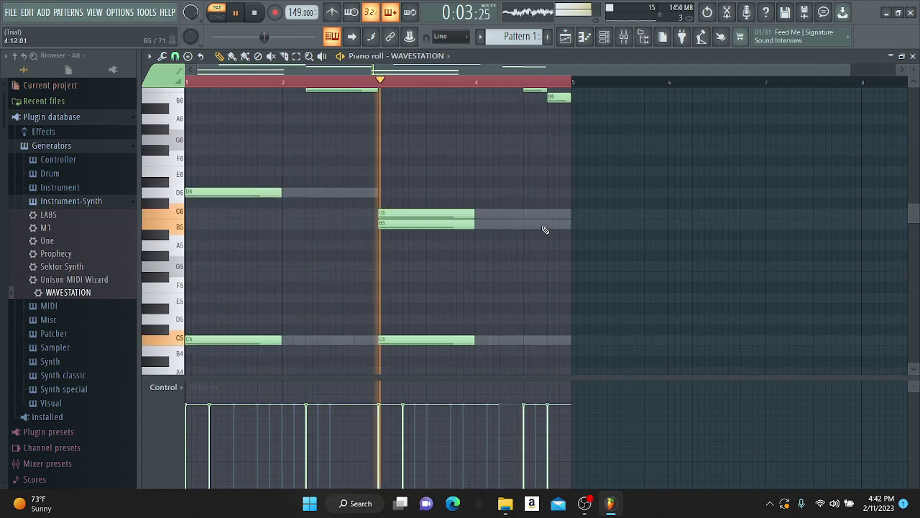
Step: Unmute LegacyCell, Pad 5, TRITON Extreme #2, the 808 and Snare [Compakt] in the channel rack
click(606, 39)
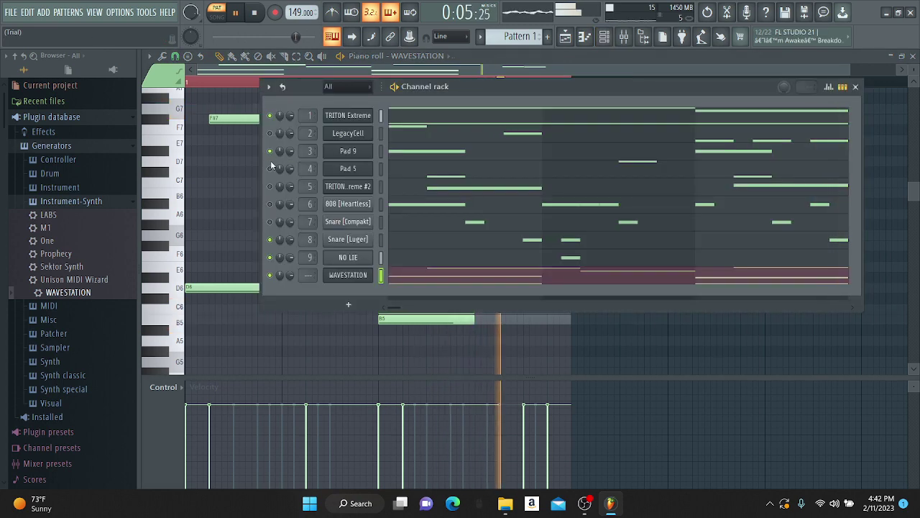
click(270, 204)
click(271, 222)
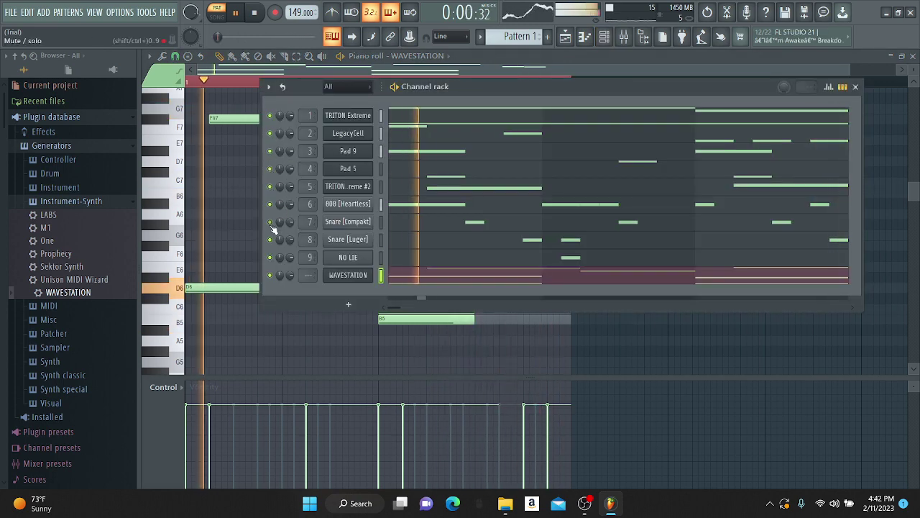
right_click(688, 354)
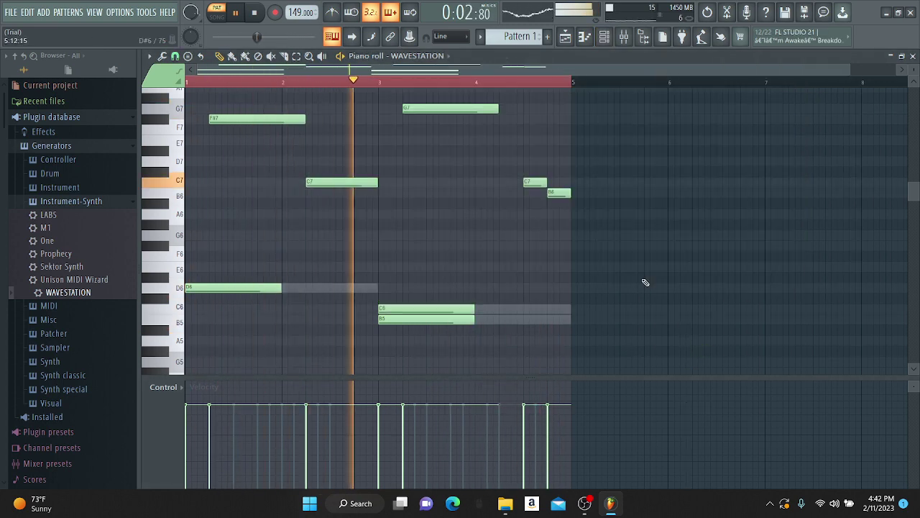
Step: Check the recording in OBS, return to FL Studio, and route WAVESTATION to mixer insert 10
click(606, 39)
scroll(79, 349, down, 8)
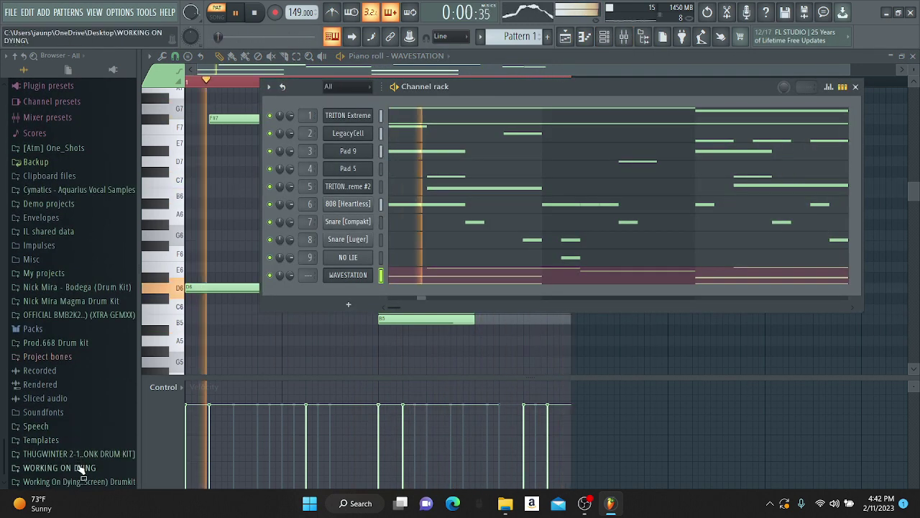
click(587, 504)
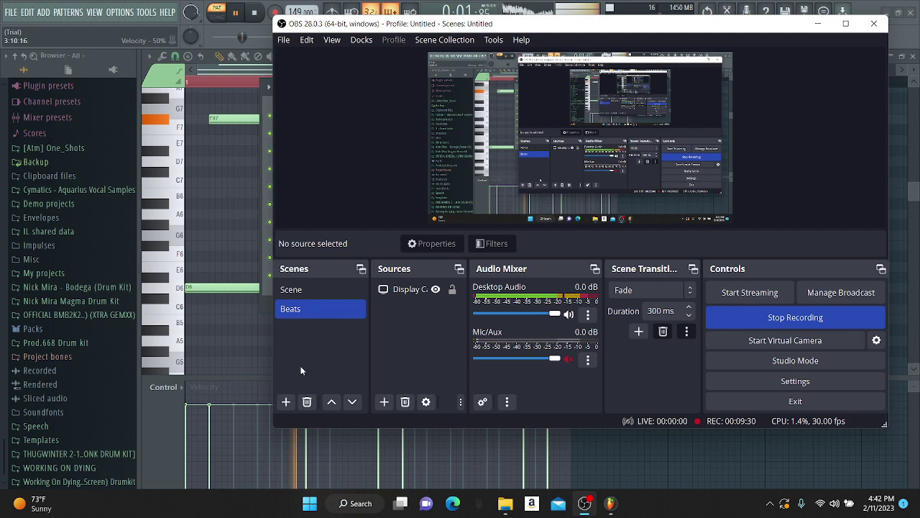
click(214, 345)
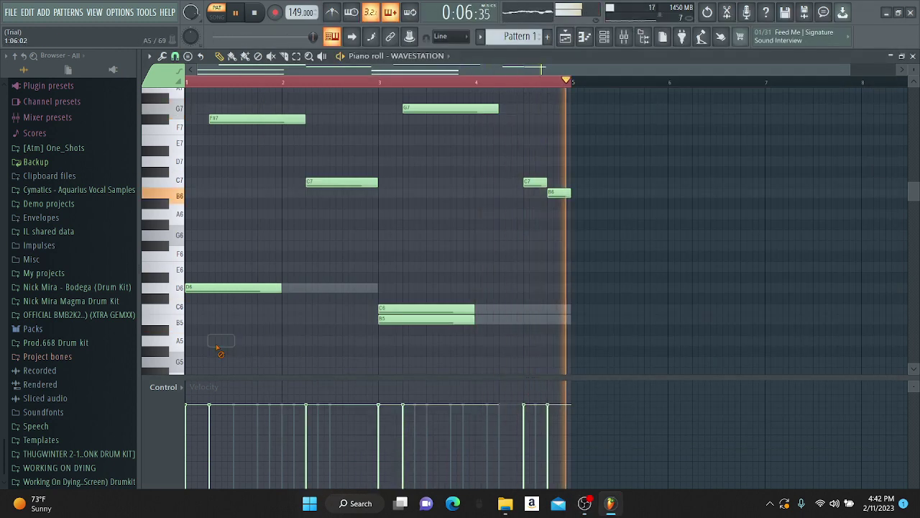
key(F6)
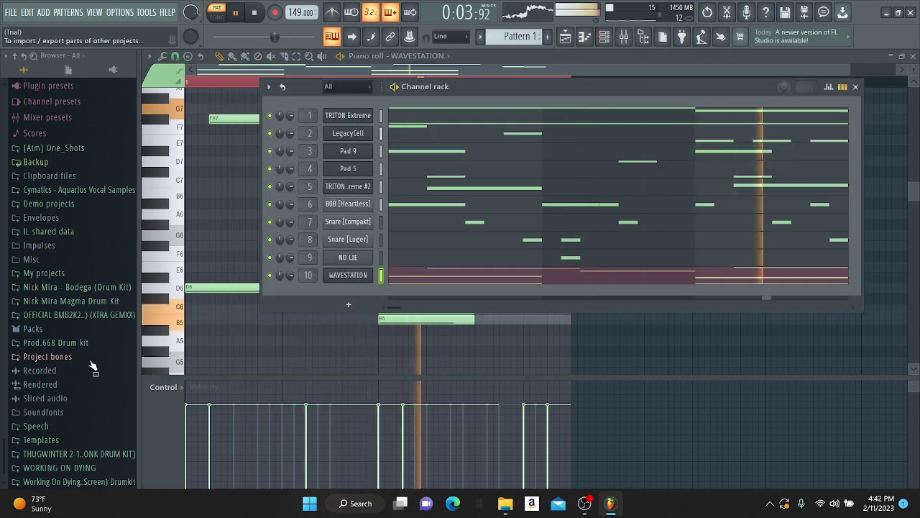
Step: Audition the HI HAT samples in the Prod.668 Drum kit's HI HATS folder with the pattern stopped
click(72, 343)
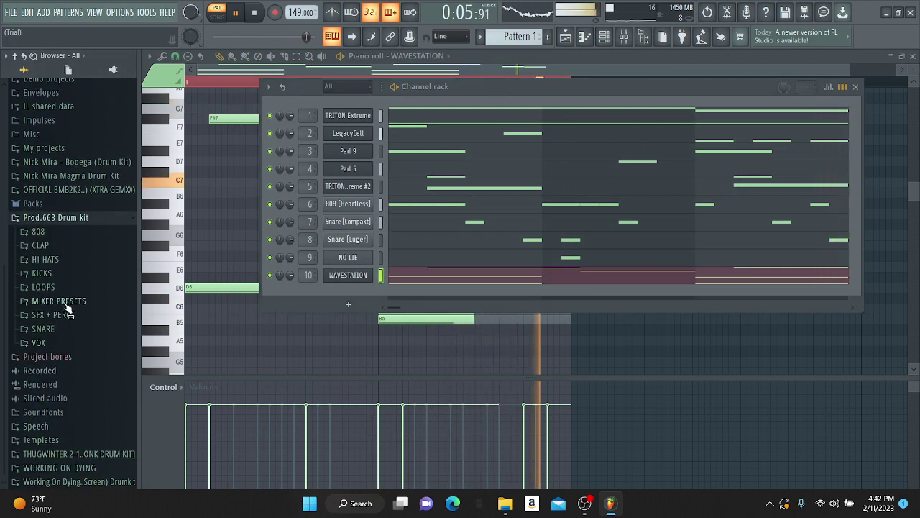
key(space)
click(50, 259)
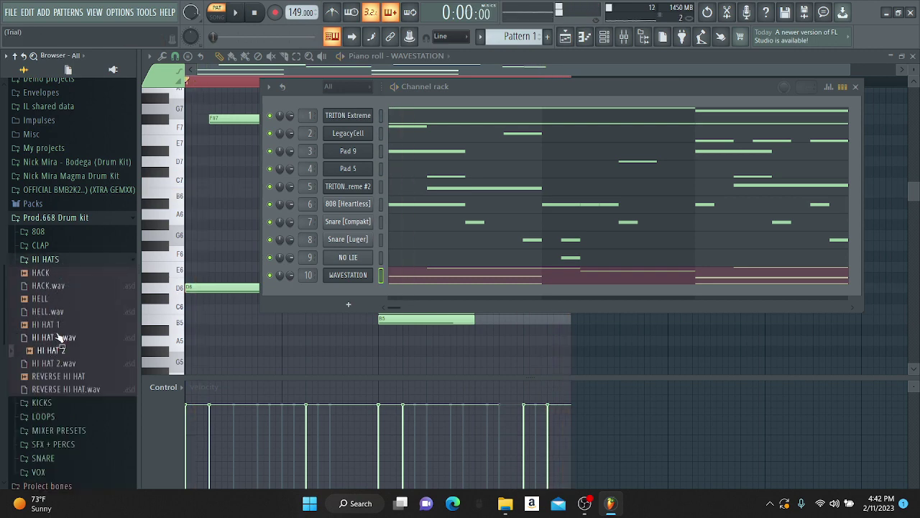
drag(77, 325, 112, 371)
Step: From the WORKING ON DYING kit, add WOD - HIHAT as a new channel and replace its sample with WOD - HIHAT2
scroll(80, 434, down, 3)
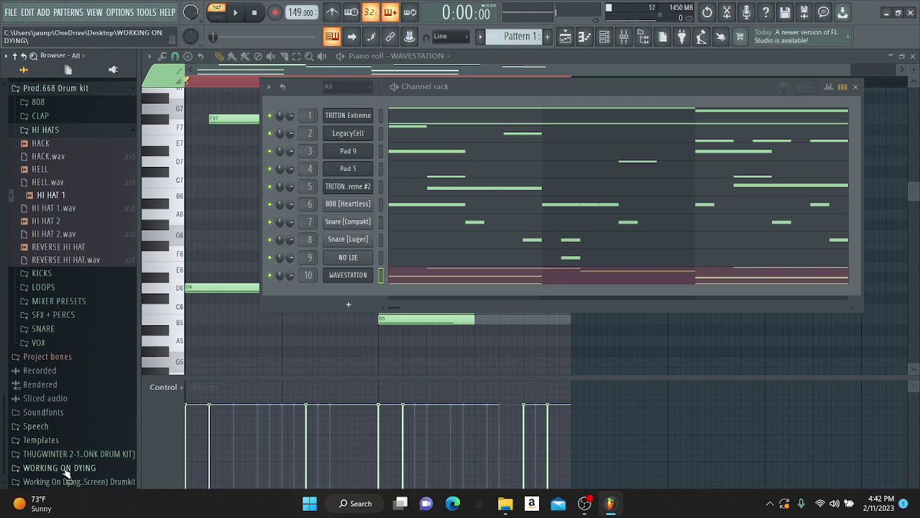
click(64, 469)
click(69, 467)
scroll(72, 432, down, 6)
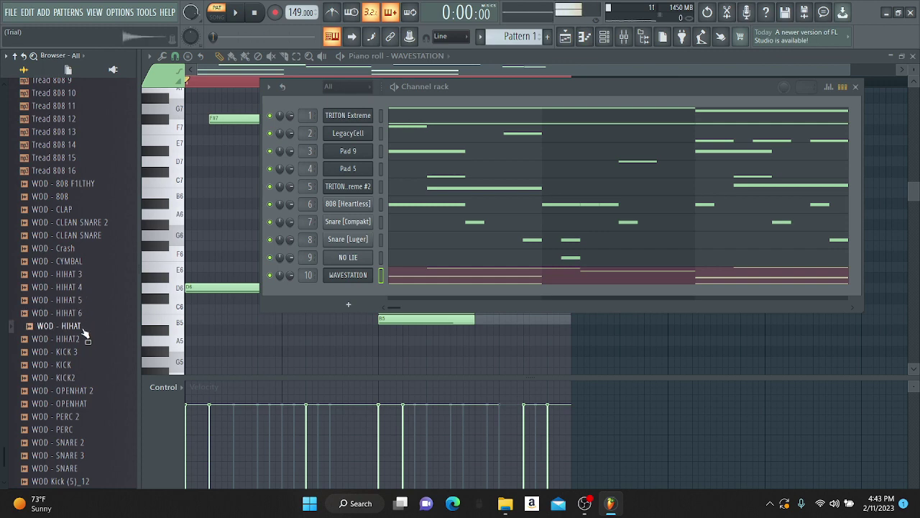
drag(149, 327, 355, 303)
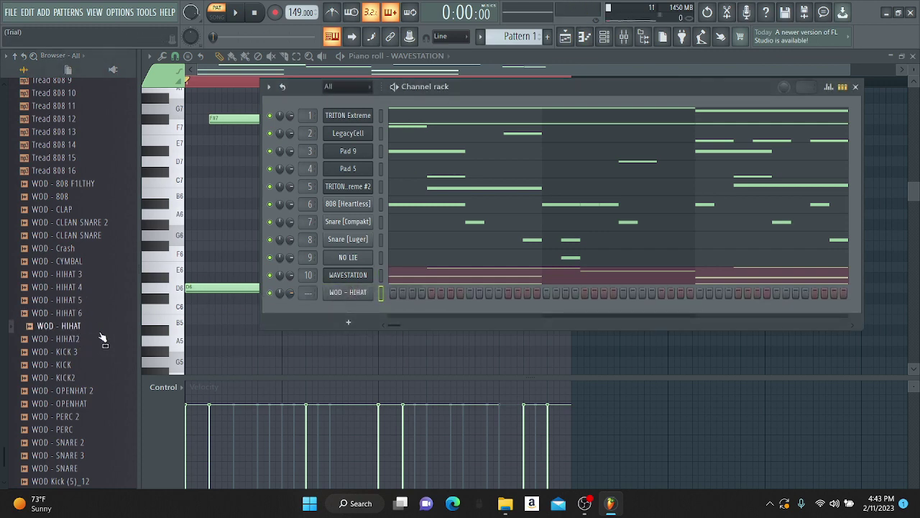
drag(101, 338, 423, 290)
drag(364, 296, 364, 294)
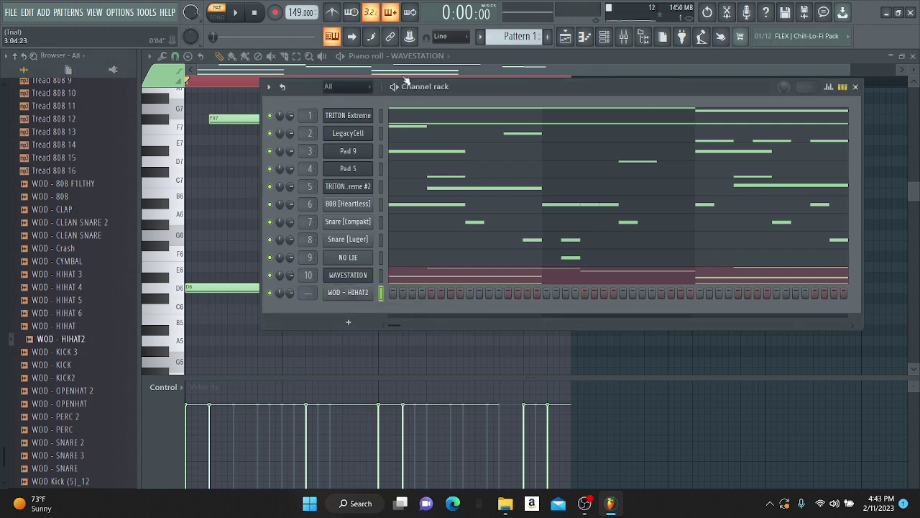
Step: Enter hi-hat hits on steps 1, 3, 5, 6 and 7 of the WOD - HIHAT2 channel, playing the pattern to check them
click(412, 294)
key(space)
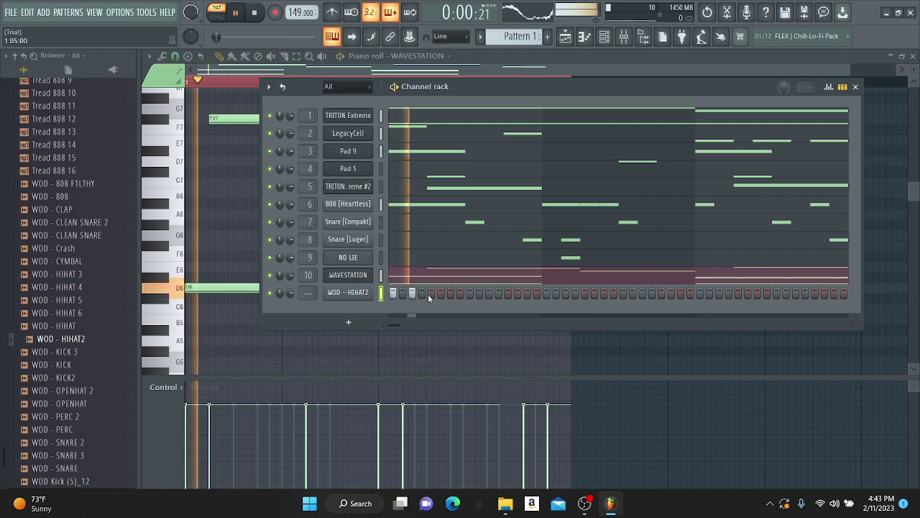
key(space)
click(430, 294)
key(space)
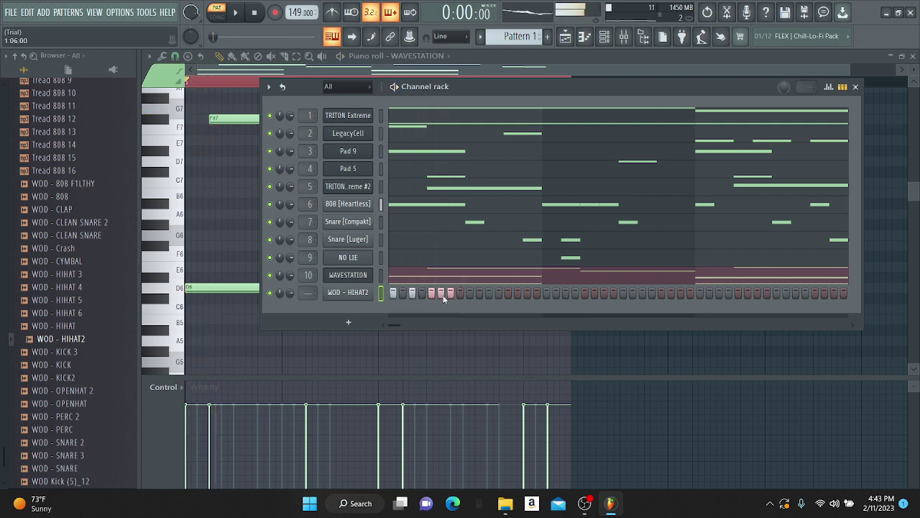
click(440, 294)
click(451, 293)
key(space)
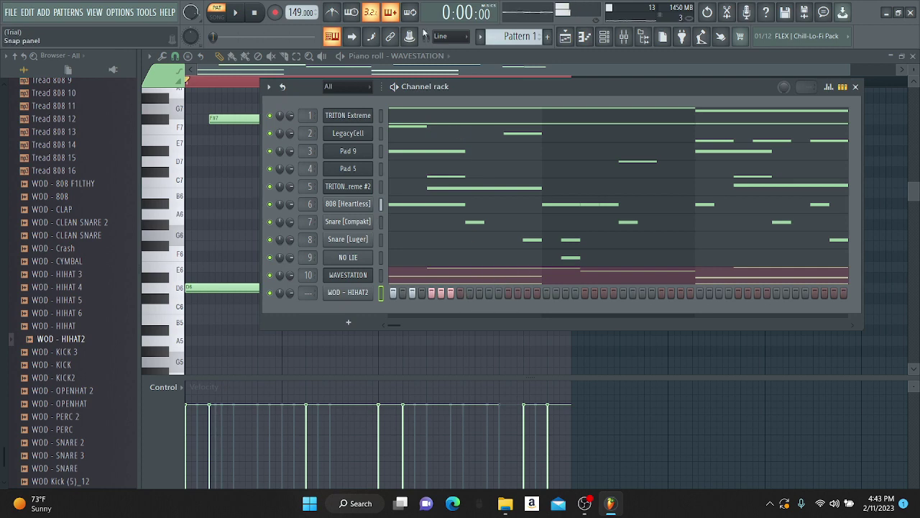
Step: In WOD - HIHAT2's piano roll, add C5 hits from the last beat of bar 1 through bar 2, ending with a beat-long note
click(449, 40)
click(447, 48)
click(436, 57)
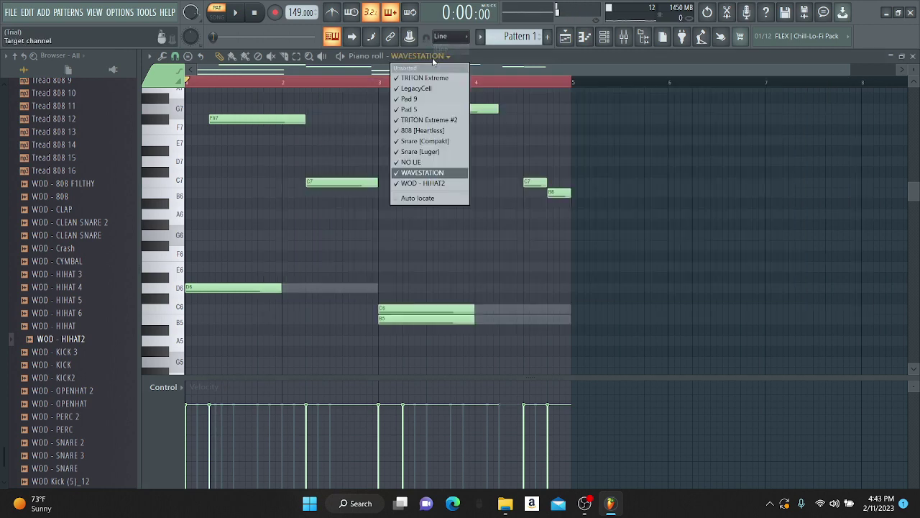
click(422, 184)
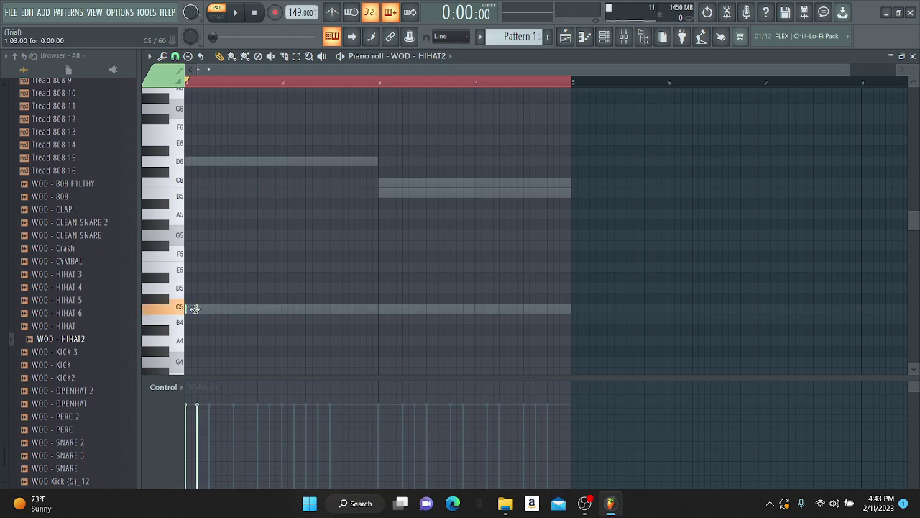
key(space)
scroll(225, 83, up, 2)
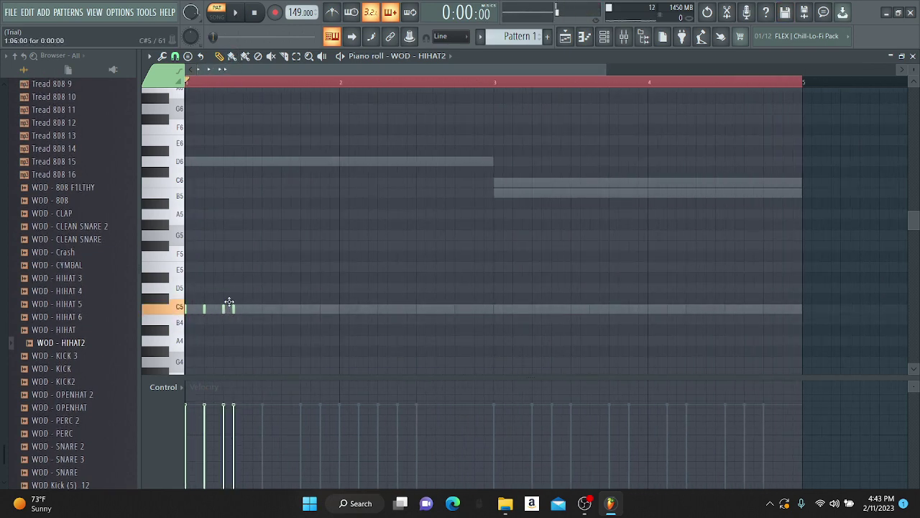
key(space)
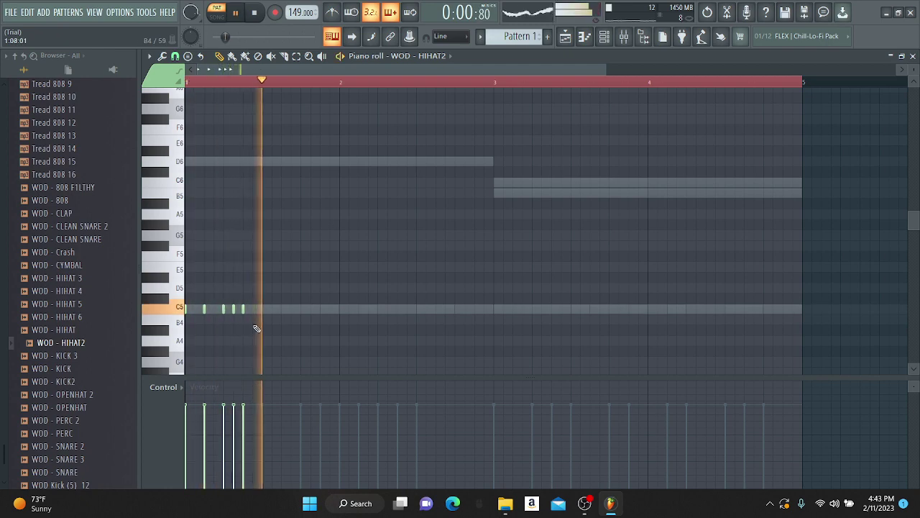
key(space)
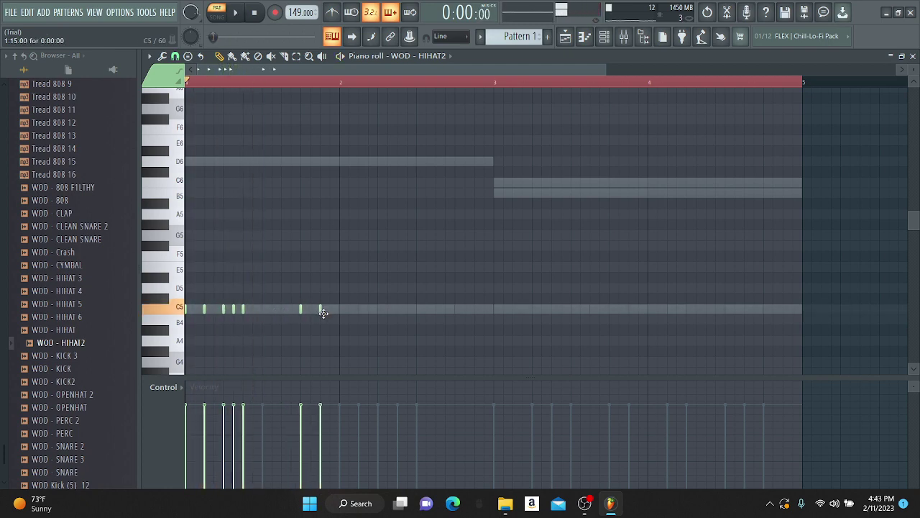
key(space)
click(340, 308)
key(space)
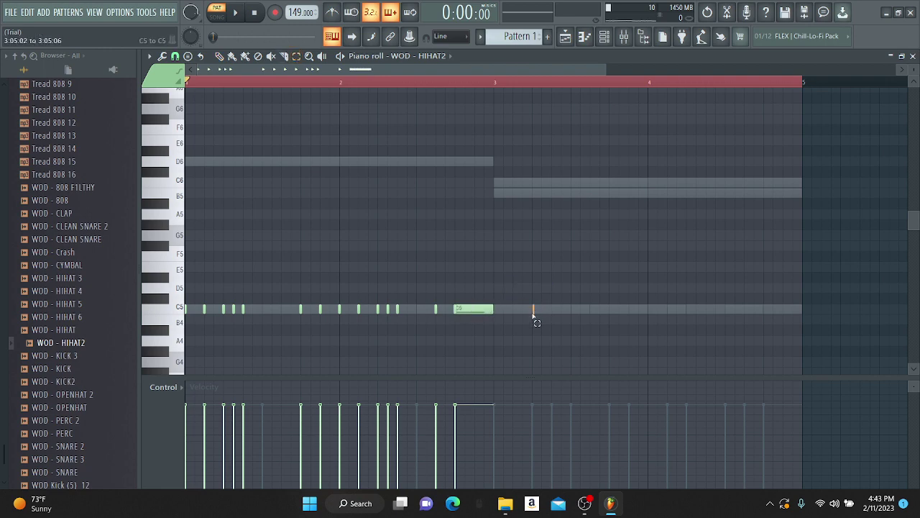
Step: Split the long C5 note at the end of bar 2 into an eight-hit roll with the arpeggiator and play it back
key(alt+a)
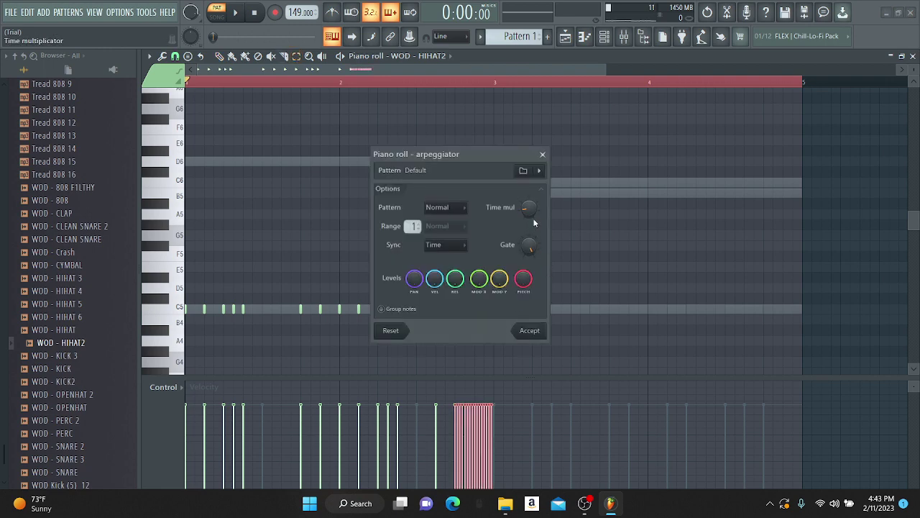
drag(497, 160, 612, 112)
click(644, 285)
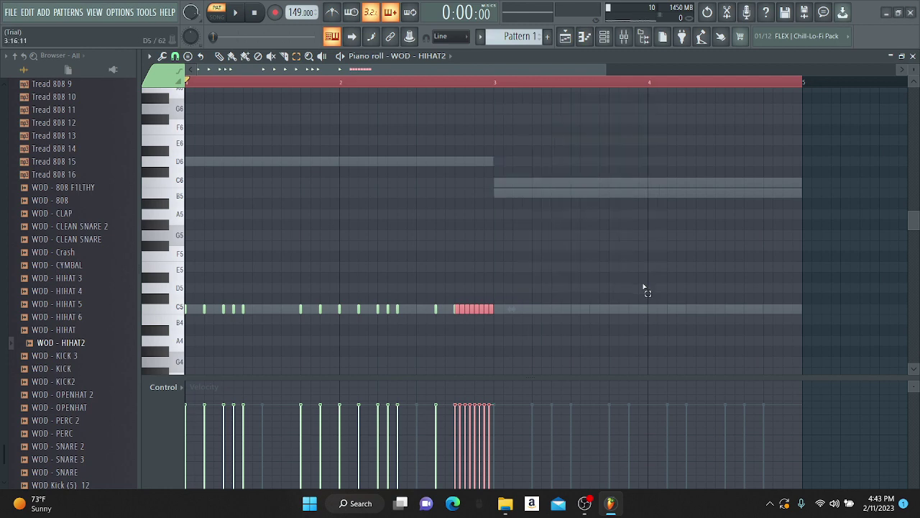
key(space)
key(space)
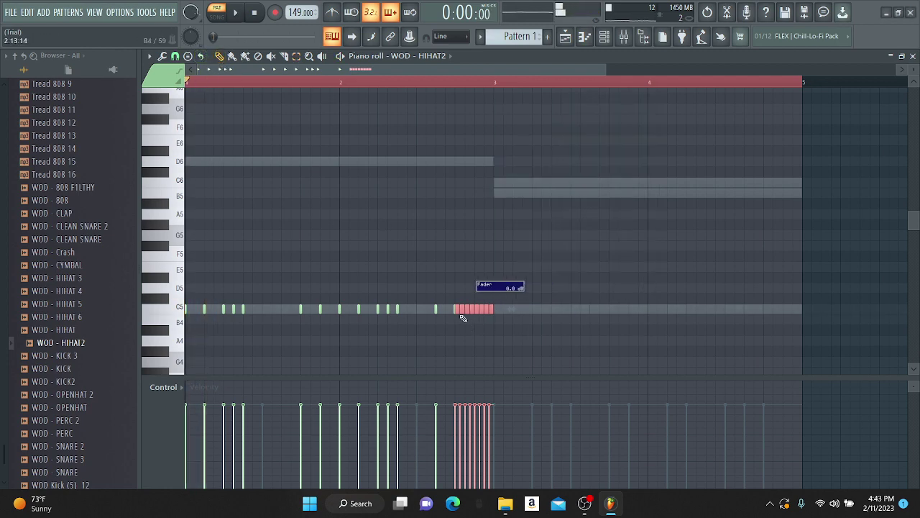
right_click(454, 311)
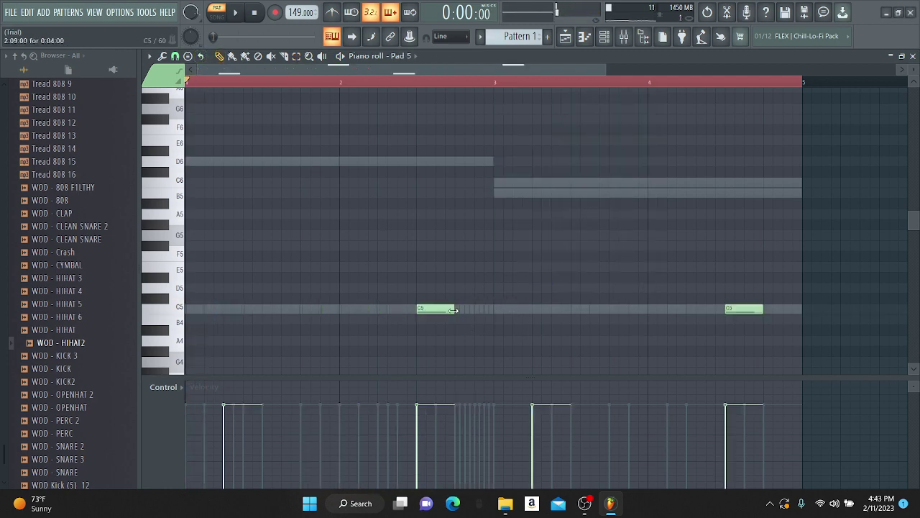
click(403, 55)
click(423, 182)
Step: Play the hi-hats, stop, and duplicate the whole two-bar WOD - HIHAT2 part into bars 3 and 4
key(space)
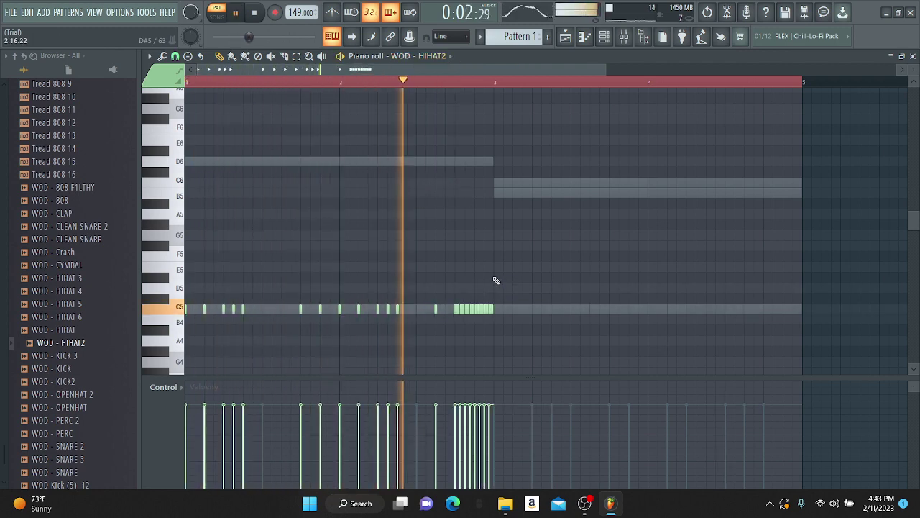
key(space)
key(ctrl+a)
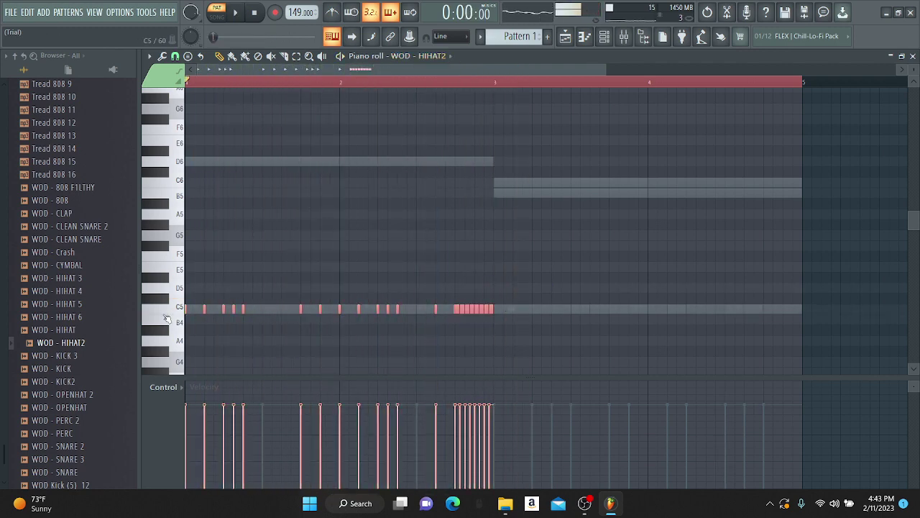
drag(186, 310, 492, 308)
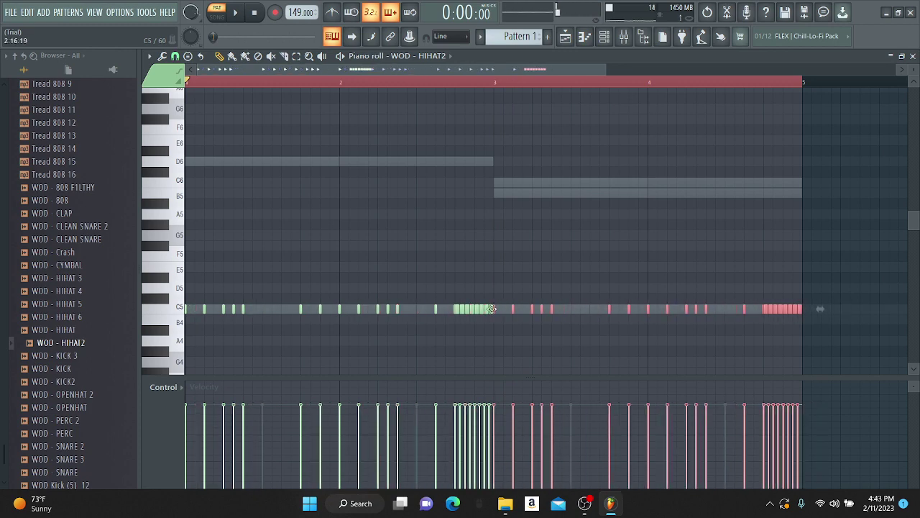
Step: Return to the channel rack, play the pattern, and delete the WAVESTATION channel
click(586, 38)
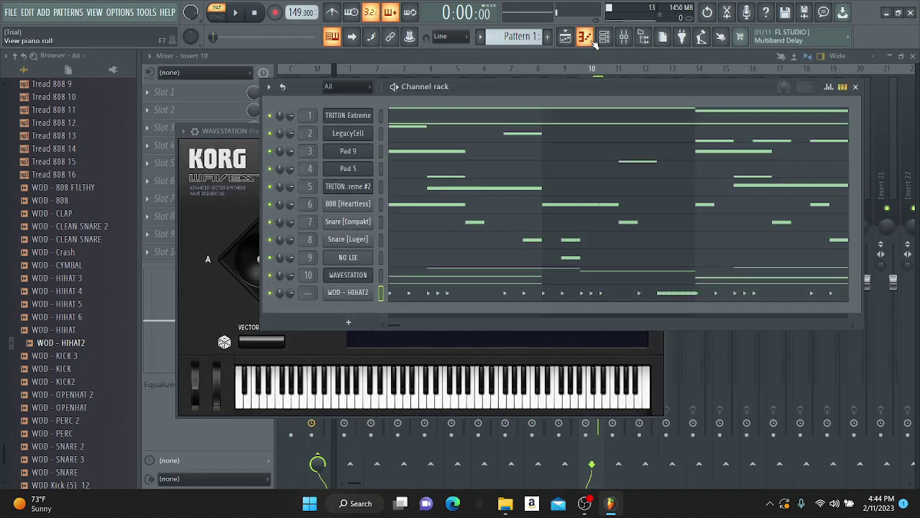
click(606, 43)
key(space)
click(606, 43)
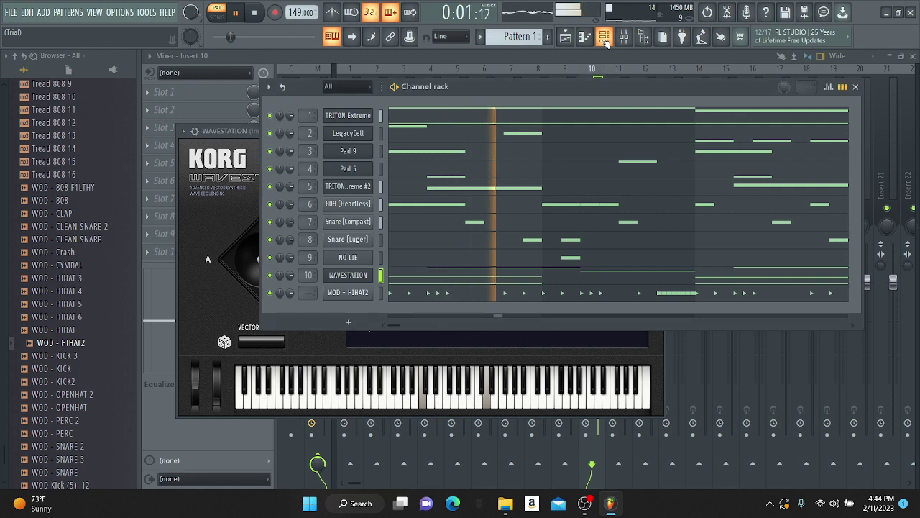
key(space)
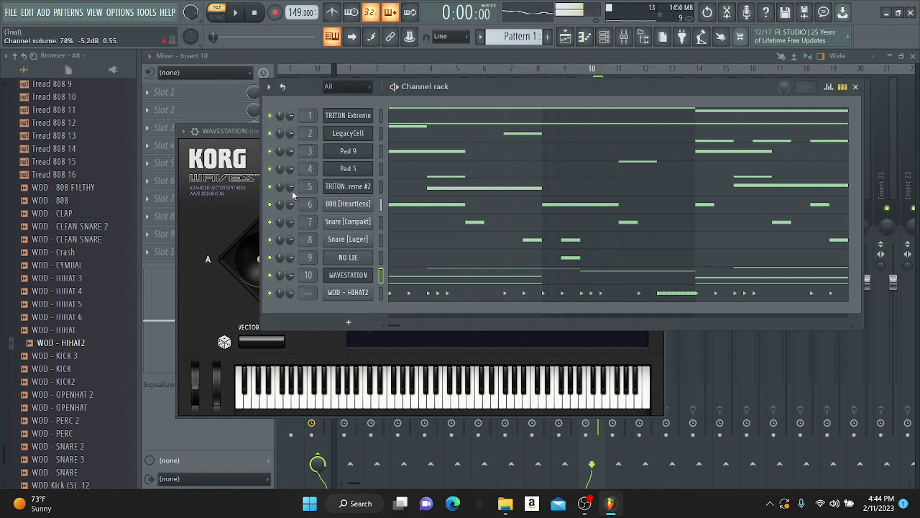
right_click(348, 275)
click(394, 382)
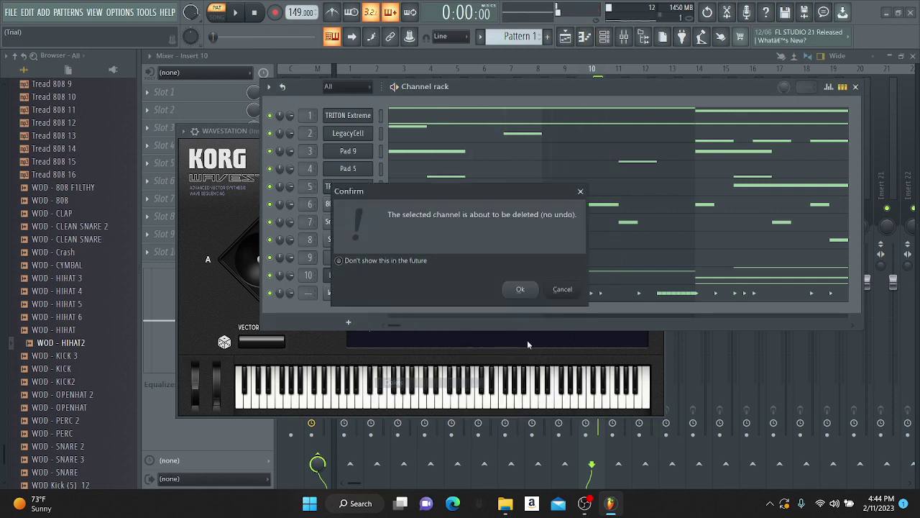
click(520, 289)
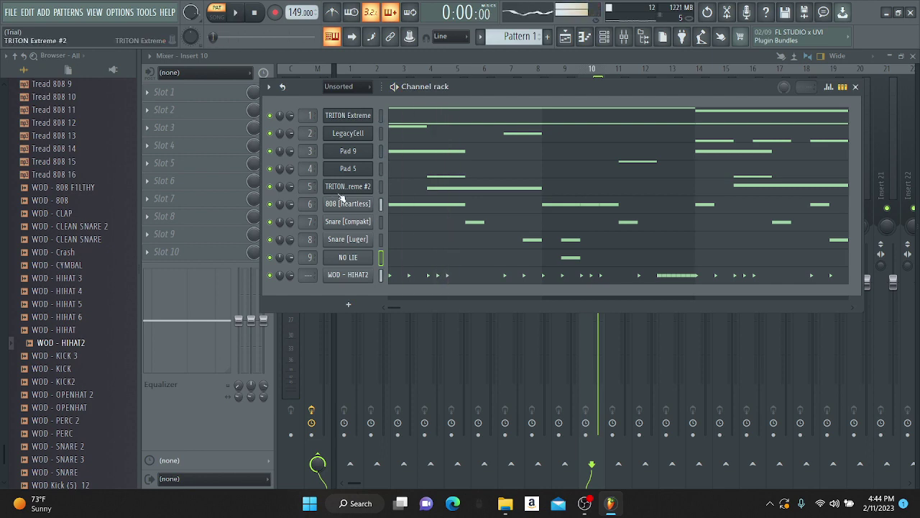
Step: Delete the TRITON Extreme #2 channel and play the pattern without it
right_click(345, 188)
click(412, 293)
click(518, 289)
key(space)
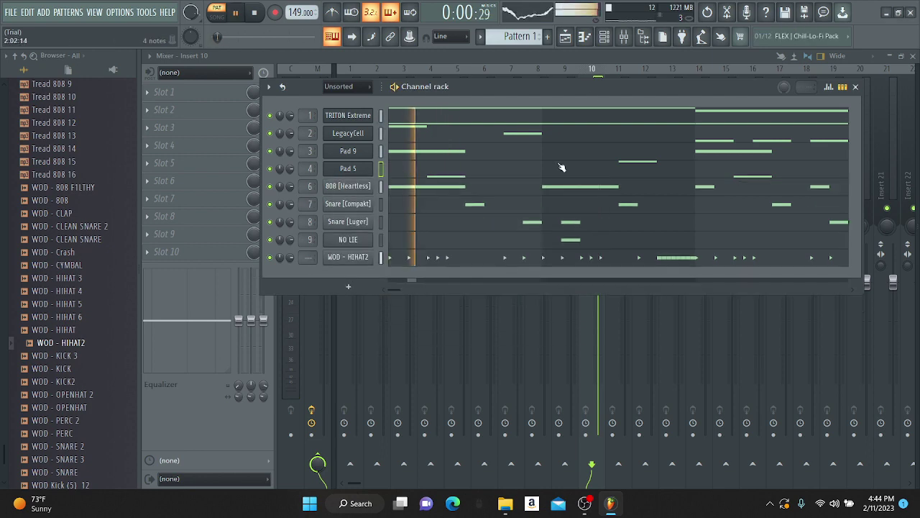
Step: Examine Pad 5's notes against the other channels in the piano roll during playback, and switch the piano roll to WOD - HIHAT2
click(586, 39)
click(603, 40)
click(603, 39)
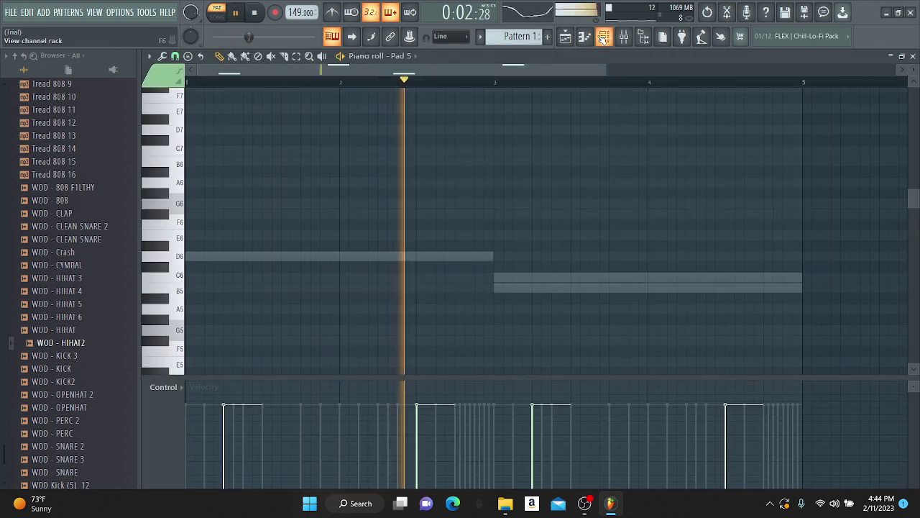
click(603, 39)
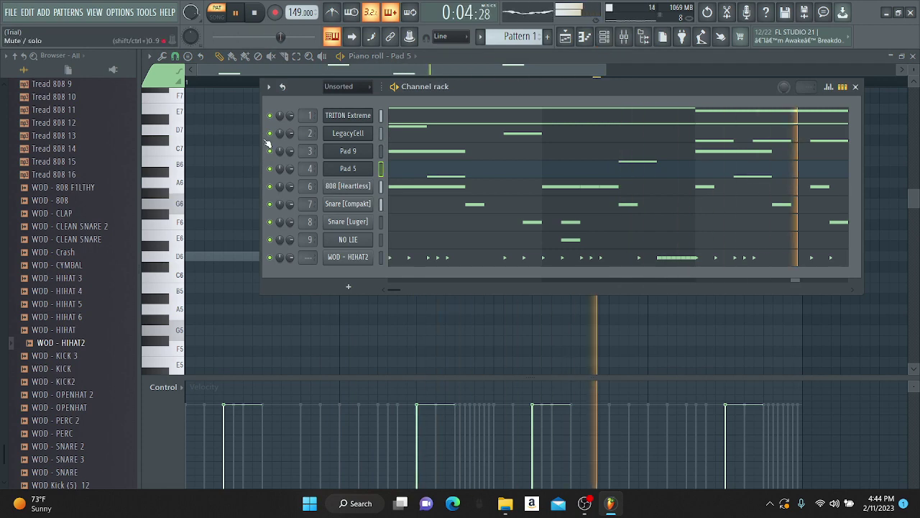
click(240, 152)
right_click(239, 154)
scroll(316, 141, up, 4)
scroll(362, 99, down, 2)
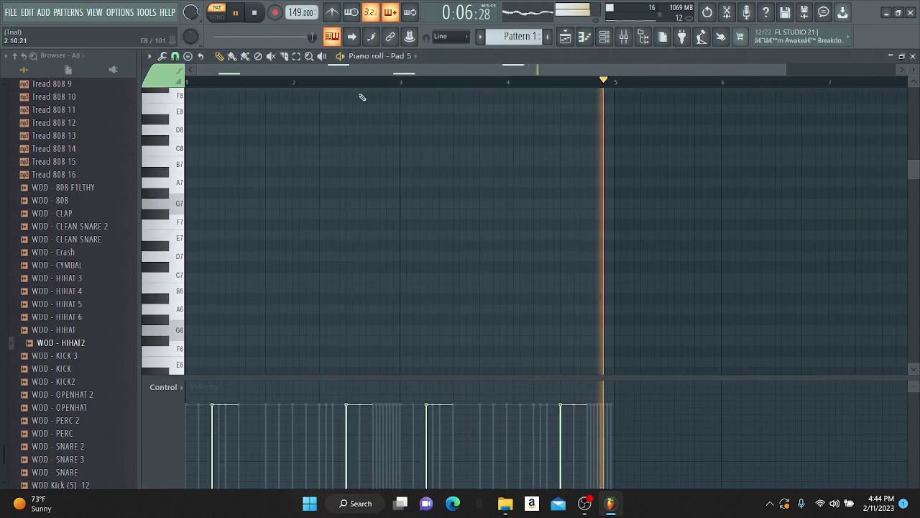
scroll(338, 187, down, 6)
scroll(254, 159, down, 5)
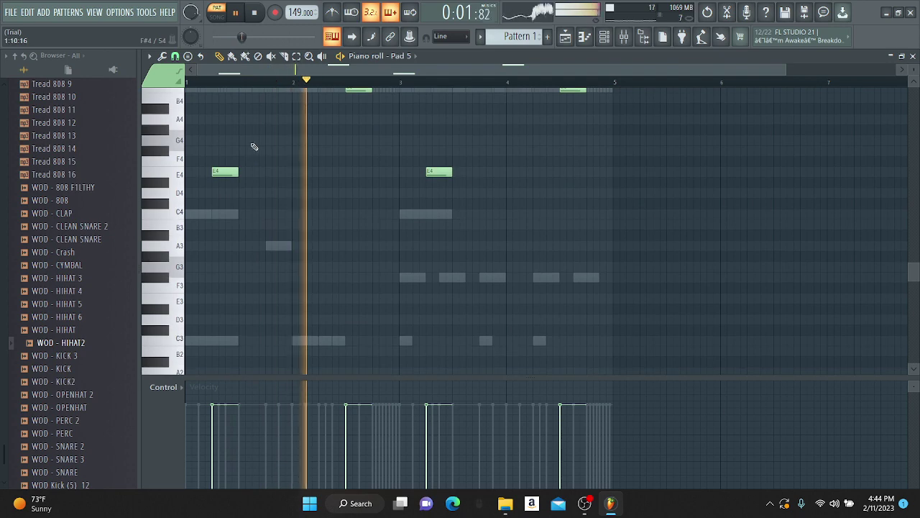
click(413, 55)
click(431, 151)
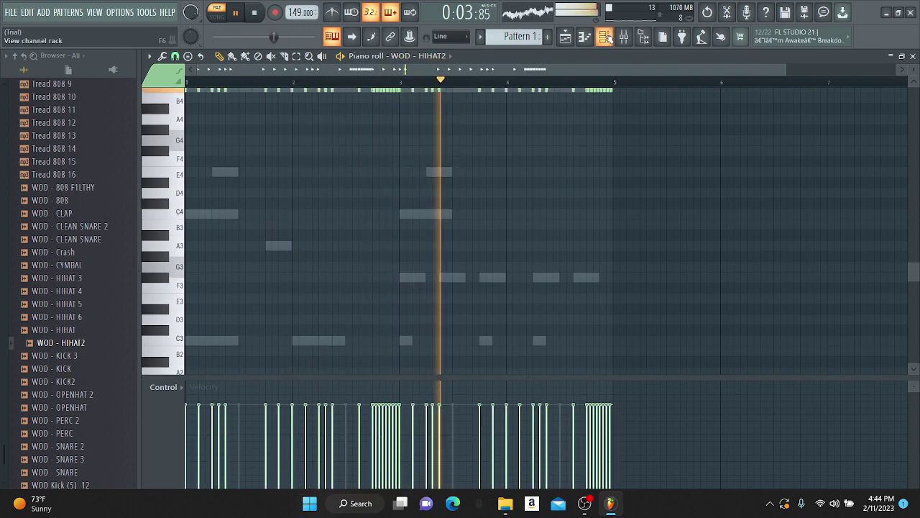
Step: Add Sytrus from the plugin database's Synth classic generators as a new channel and load its Square purity preset
key(F6)
scroll(3, 252, up, 10)
scroll(2, 251, up, 5)
click(57, 117)
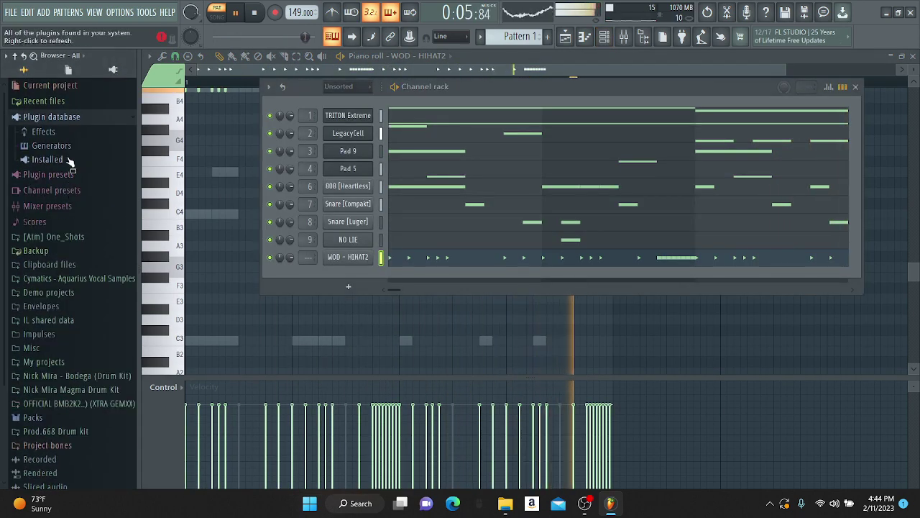
click(70, 156)
click(68, 148)
click(65, 270)
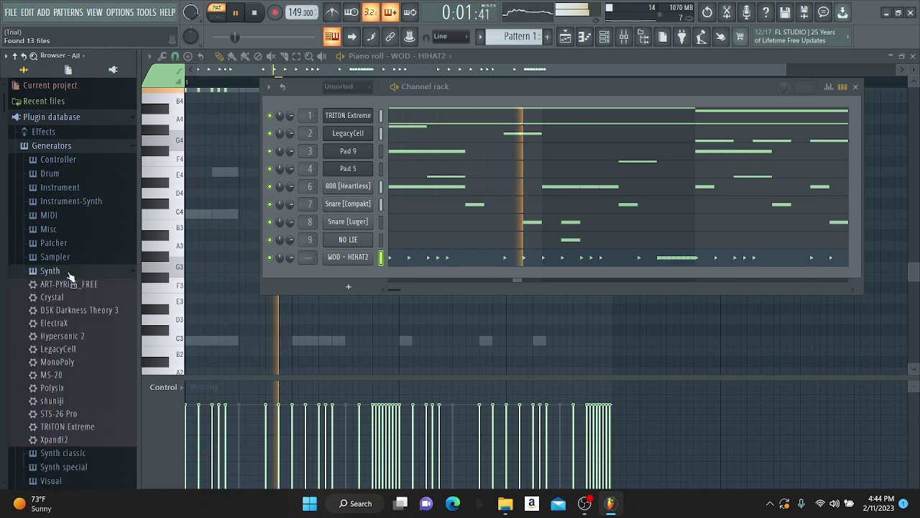
scroll(74, 267, down, 4)
click(73, 295)
scroll(72, 252, down, 5)
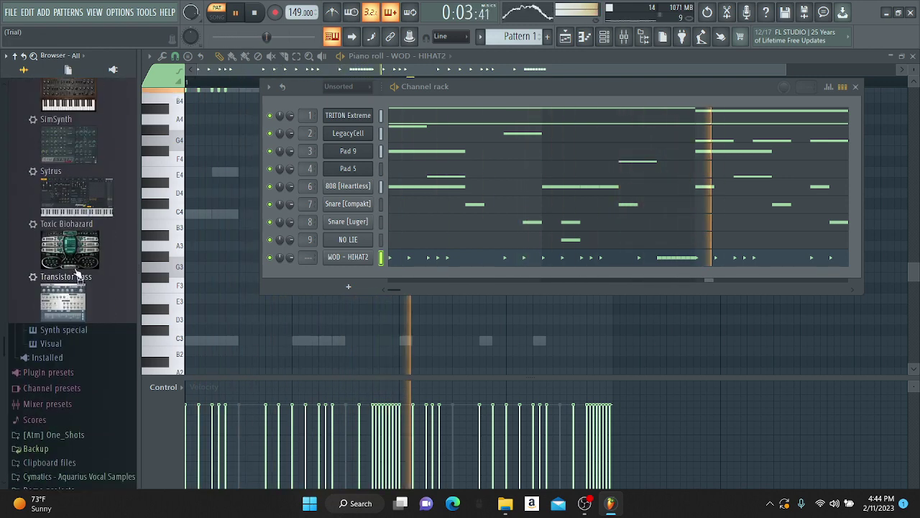
drag(72, 208, 338, 248)
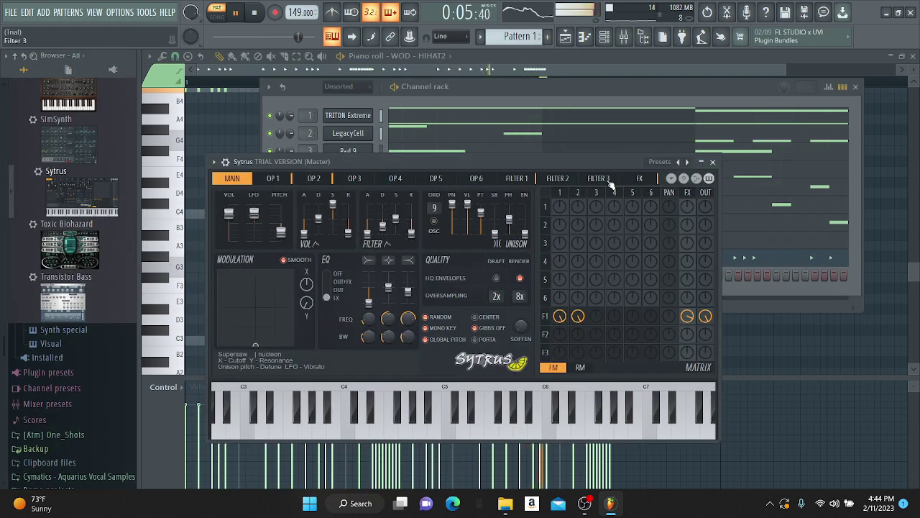
click(658, 162)
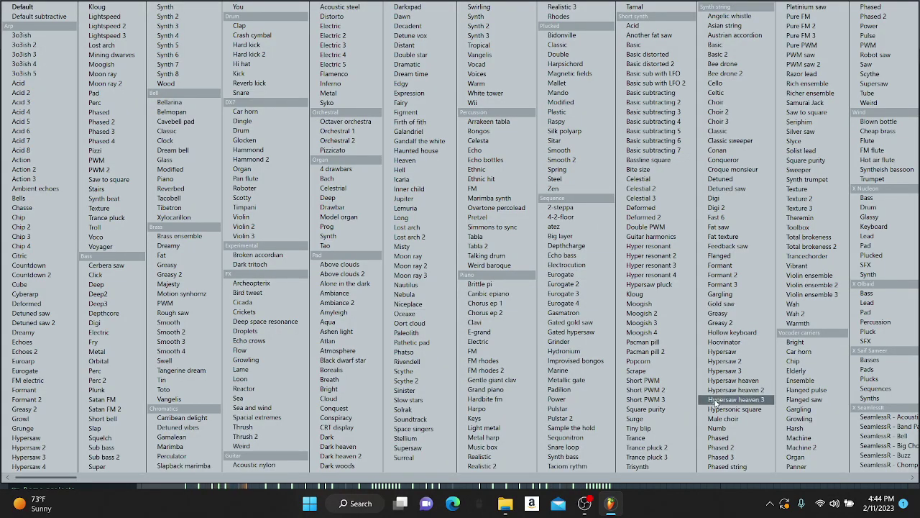
click(657, 412)
Step: Show the Square purity channel in the piano roll and try D6, C6 and B5 notes, removing the two at bar 3
click(403, 55)
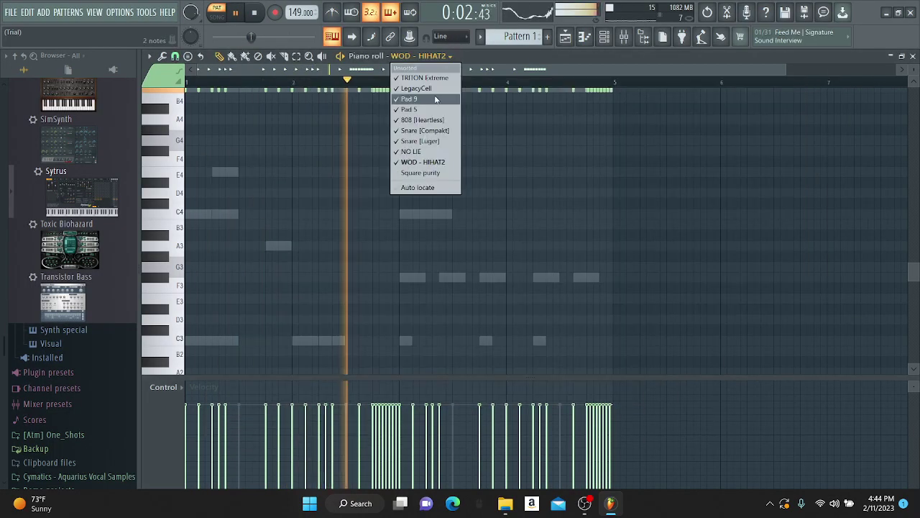
click(420, 173)
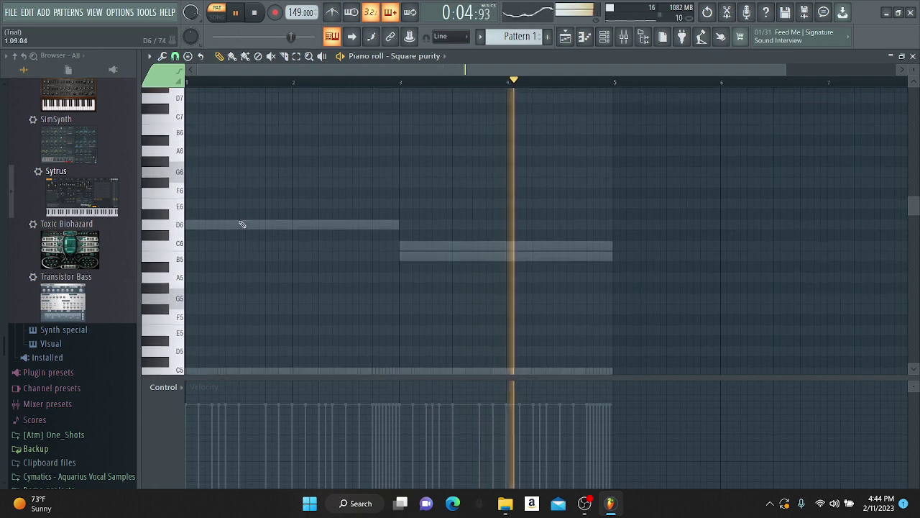
click(405, 246)
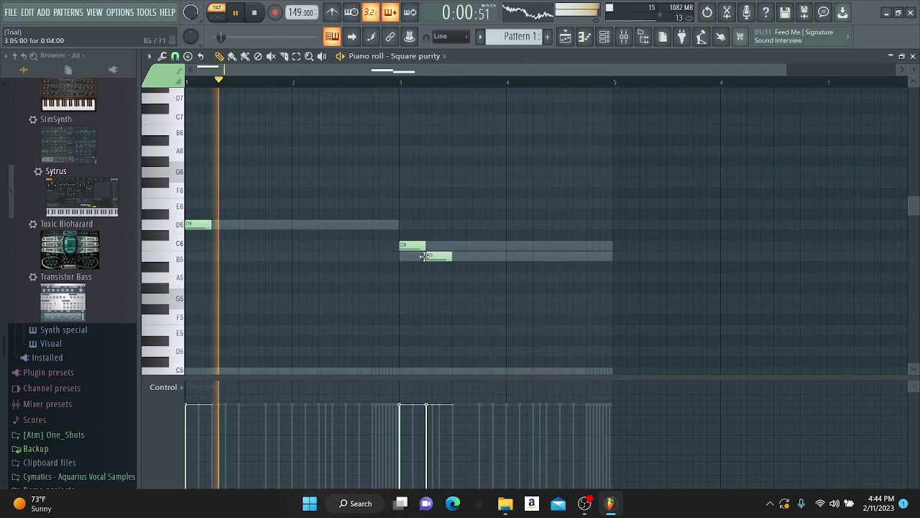
key(space)
right_click(415, 248)
scroll(228, 261, down, 3)
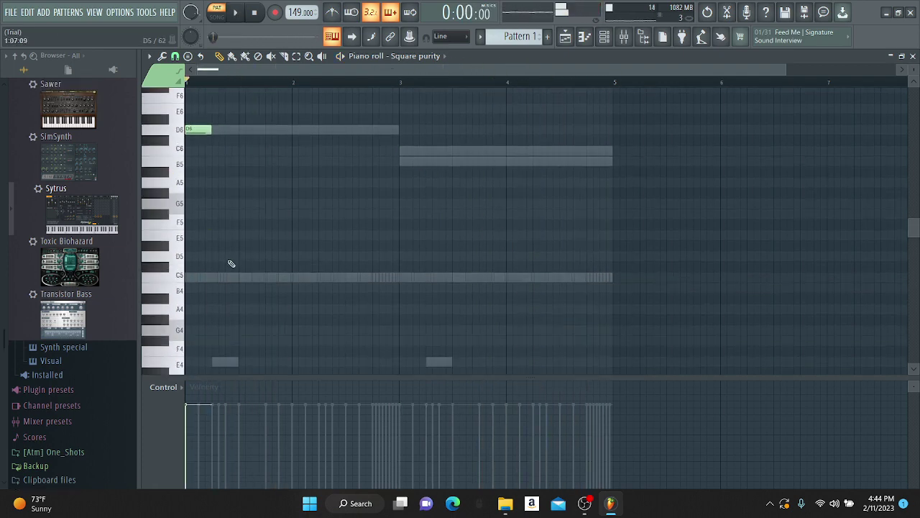
Step: Replace the opening D6 note with a short D5 note at the start of the Square purity pattern, checking it in playback
right_click(220, 257)
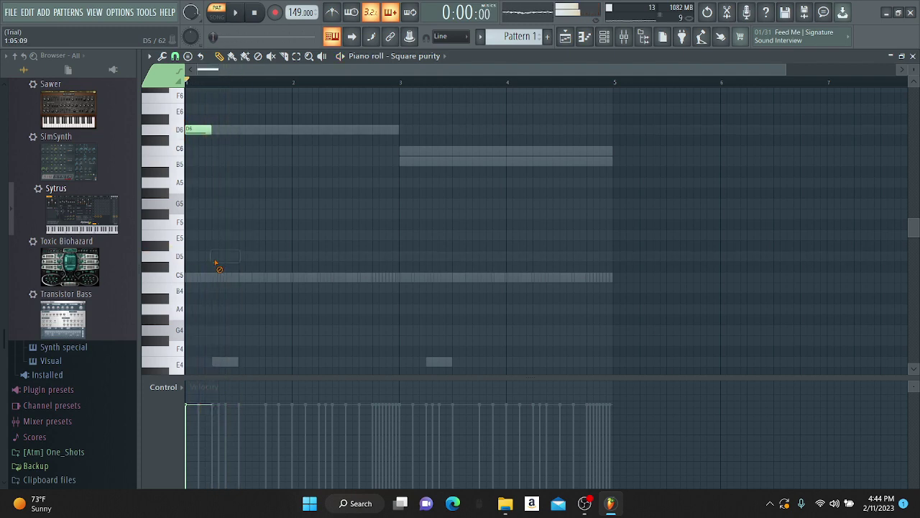
key(space)
key(space)
drag(221, 257, 185, 258)
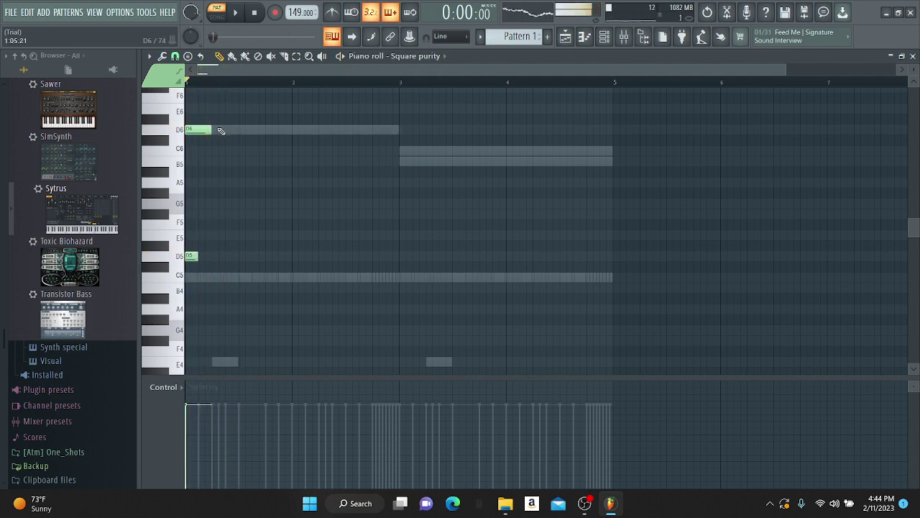
key(space)
key(space)
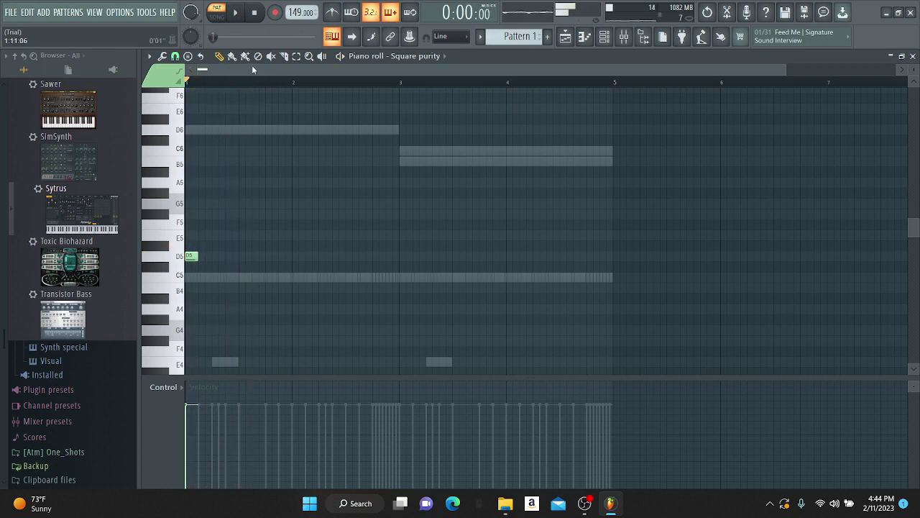
Step: Try short D6, E5, E4 and C5 notes after the opening D5 note, removing those at the end of bar 1 and at bar 2
scroll(252, 81, up, 3)
key(space)
key(space)
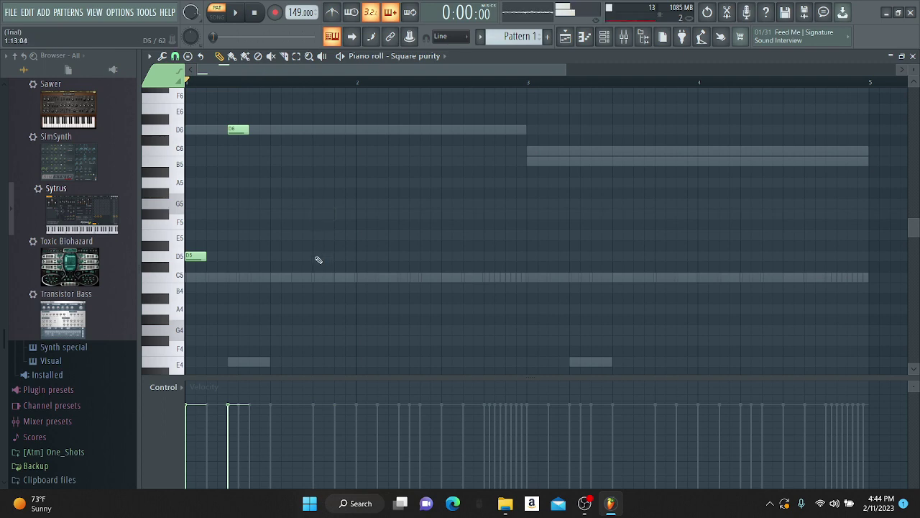
click(322, 235)
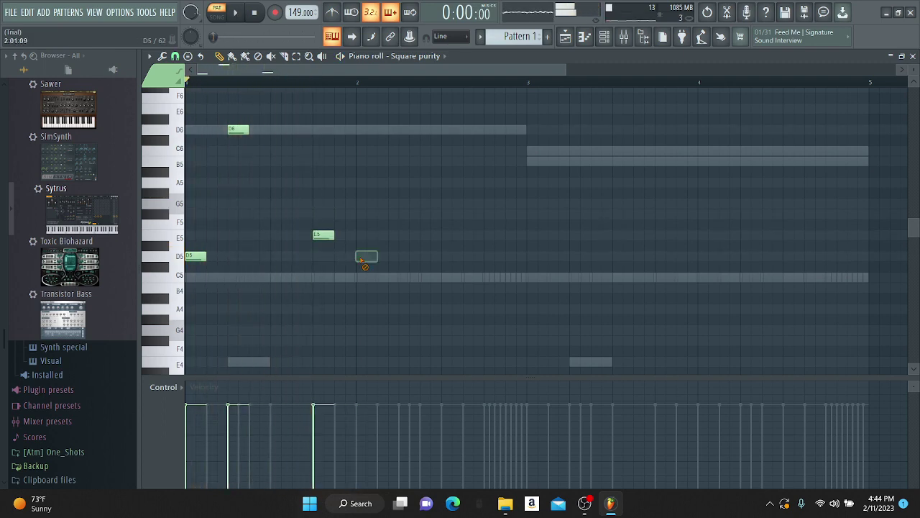
scroll(261, 313, down, 3)
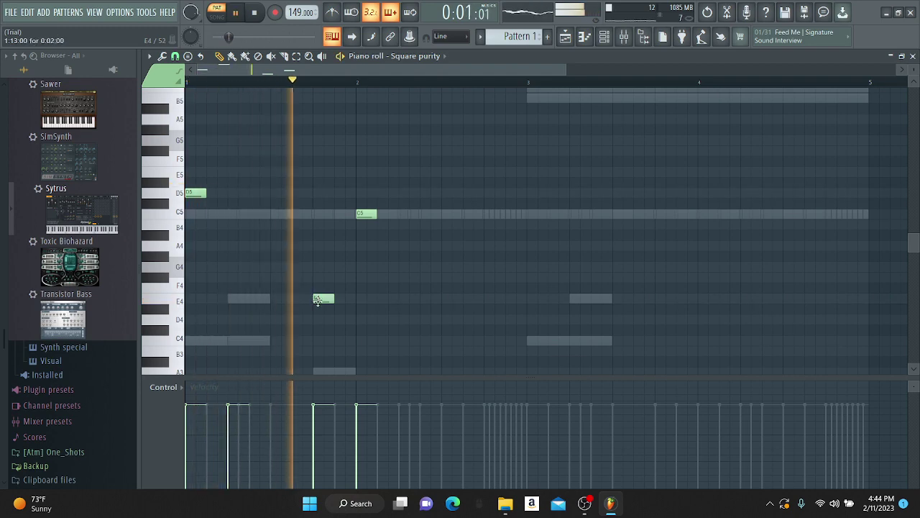
right_click(317, 301)
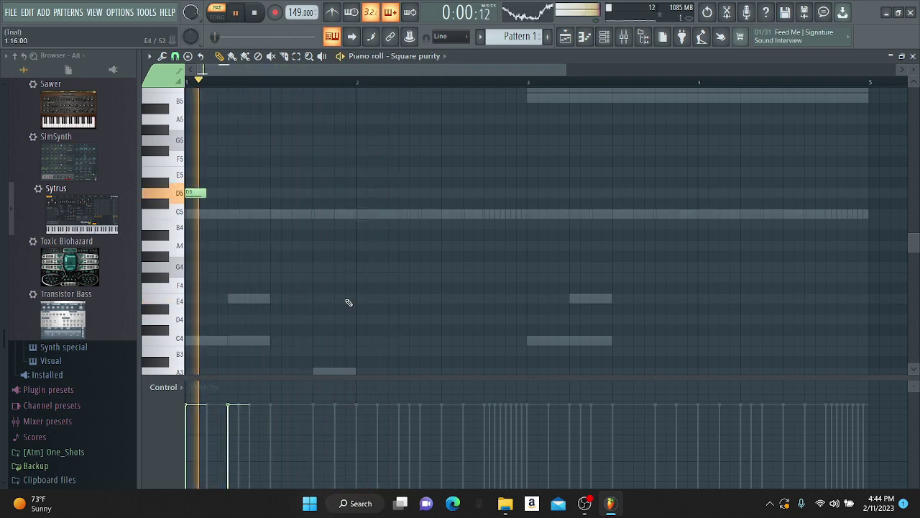
scroll(353, 280, up, 3)
key(space)
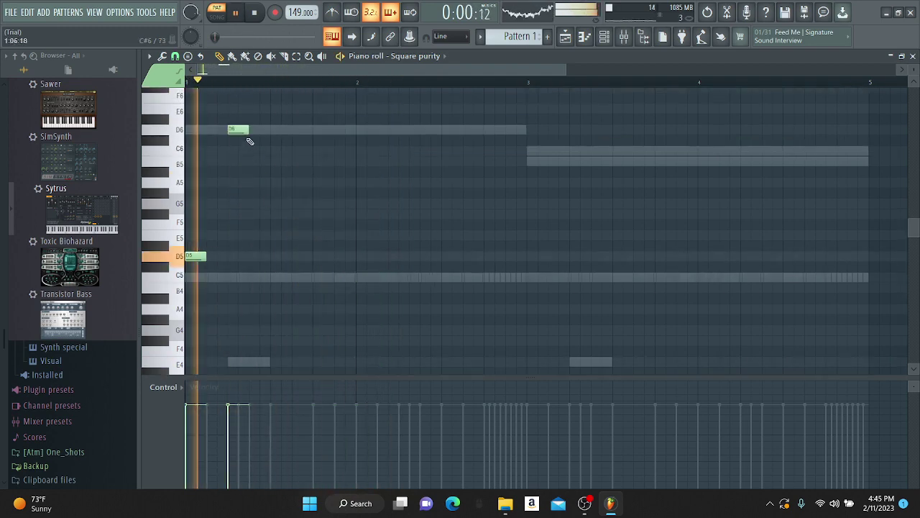
Step: Delete the D6 note and add short notes to Square purity: E4 at bar 2 and C4 at steps 1:03 and 2:09
key(space)
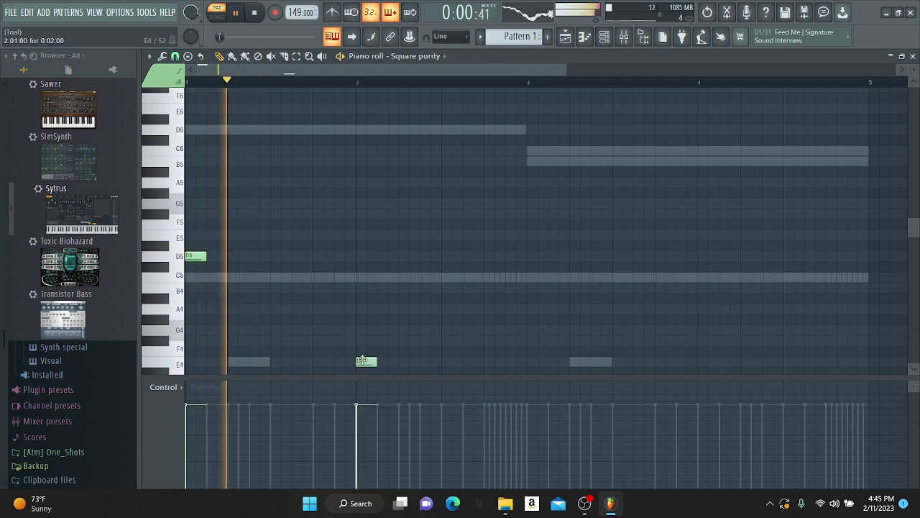
scroll(365, 362, down, 3)
drag(423, 345, 439, 346)
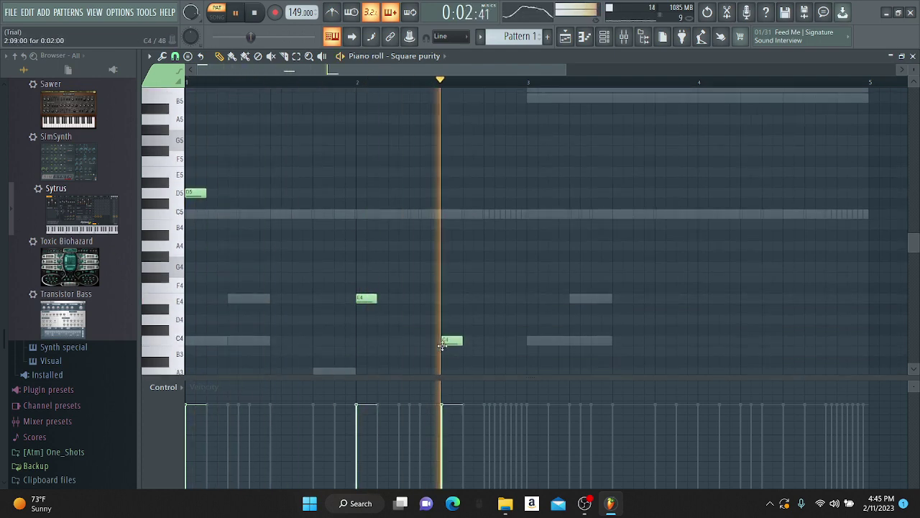
key(space)
scroll(394, 83, down, 4)
scroll(220, 237, down, 2)
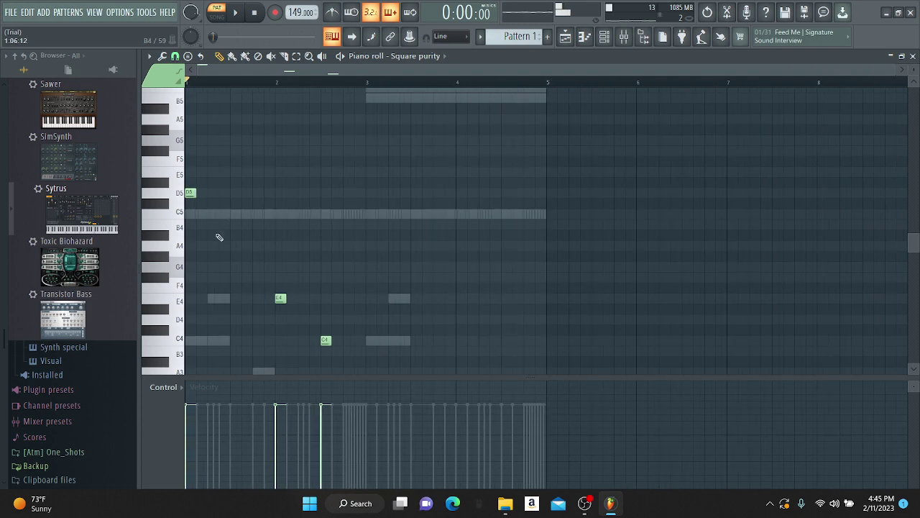
key(space)
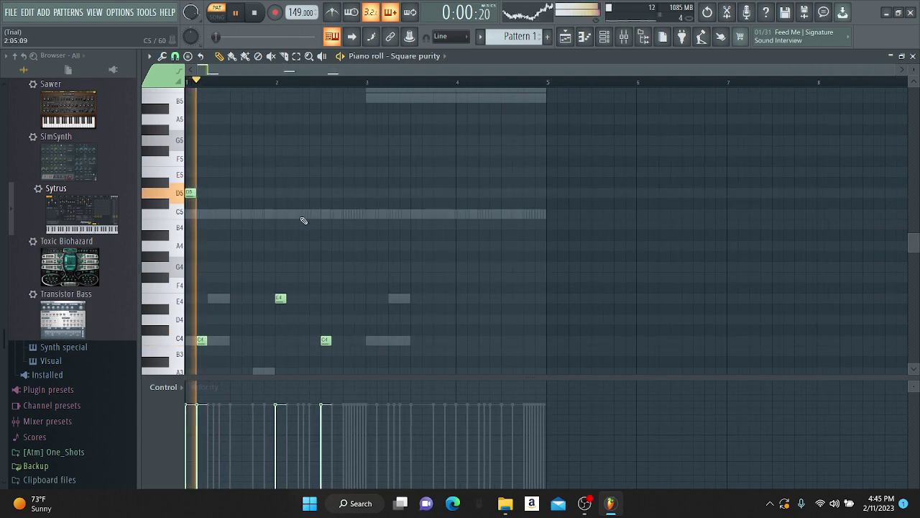
Step: Extend the Square purity melody with short notes: B5 at bar 3, C4 at step 3:03 and E4 at bar 4
scroll(304, 220, down, 2)
scroll(303, 221, up, 3)
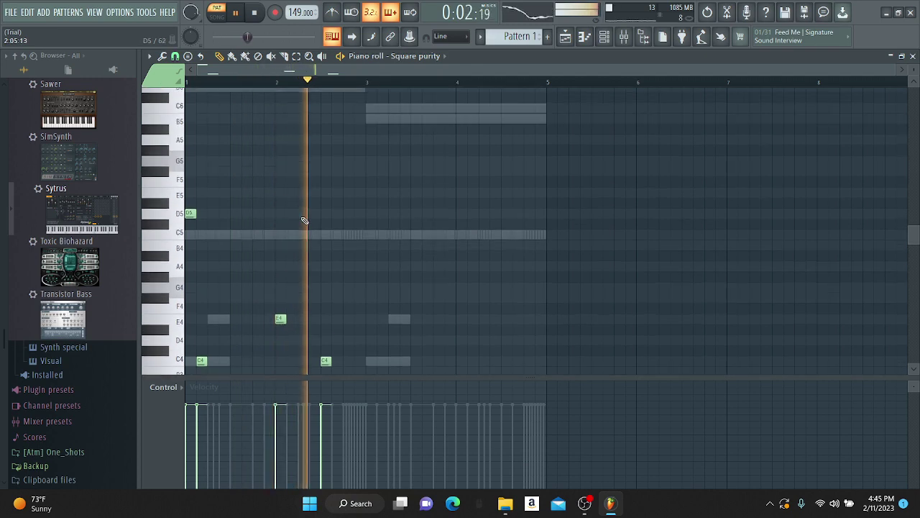
scroll(303, 220, up, 1)
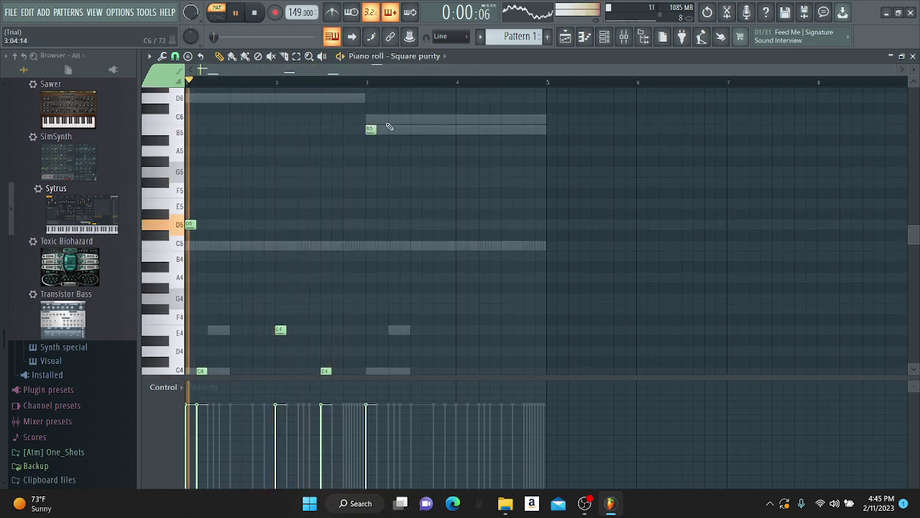
scroll(404, 299, down, 3)
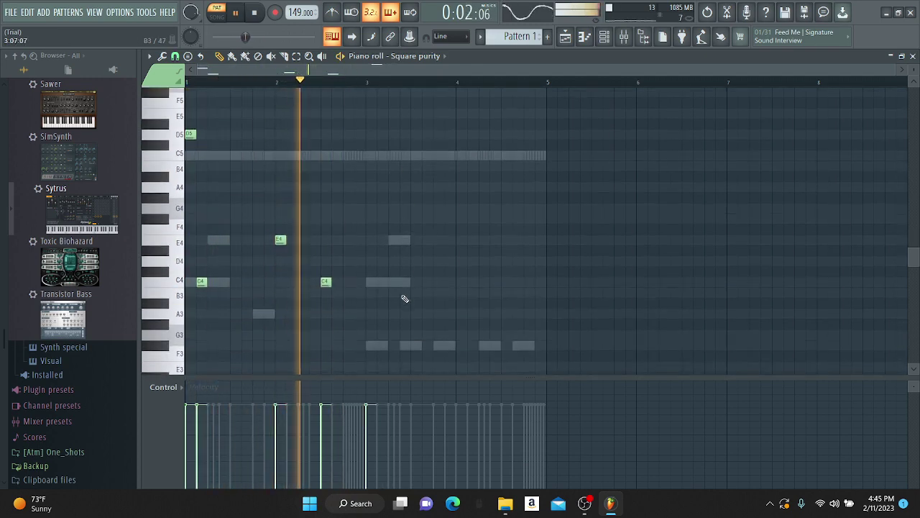
click(382, 281)
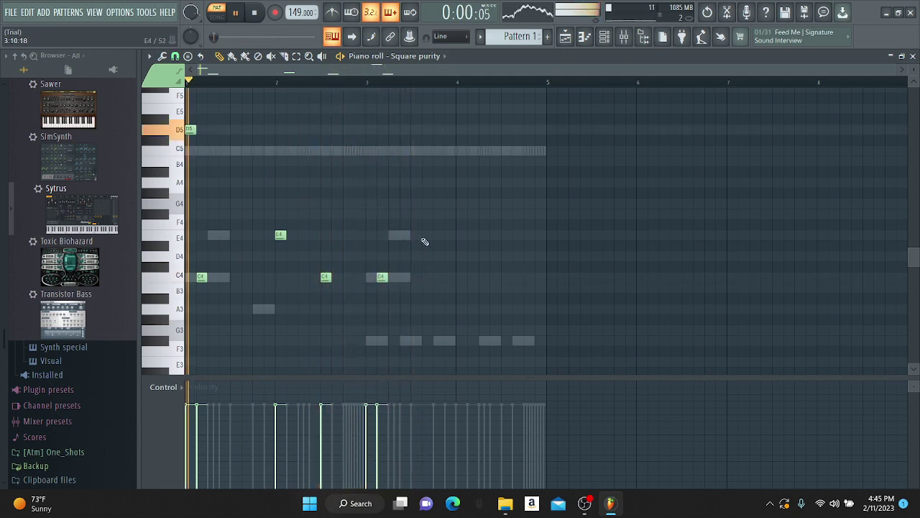
click(460, 235)
Step: Try two adjacent short F#3 notes near the end of bar 4 from step 4:11, and remove them
click(515, 340)
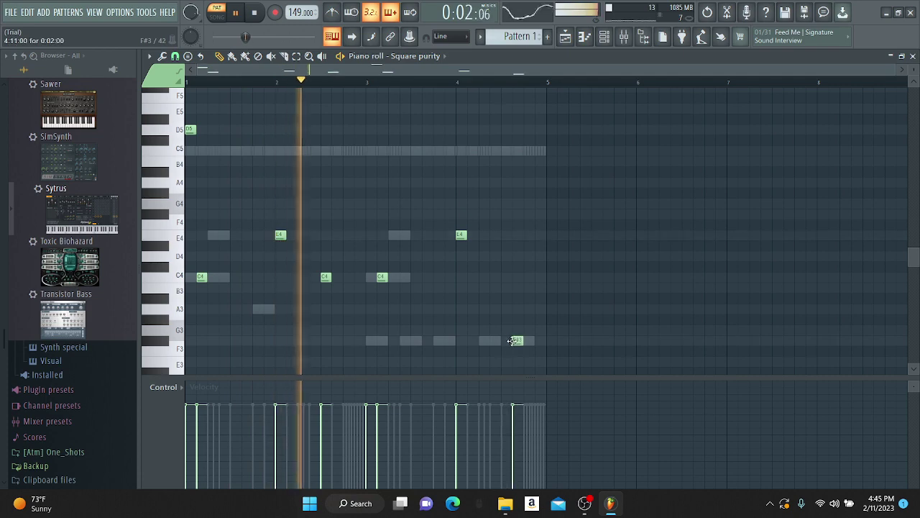
scroll(527, 340, up, 6)
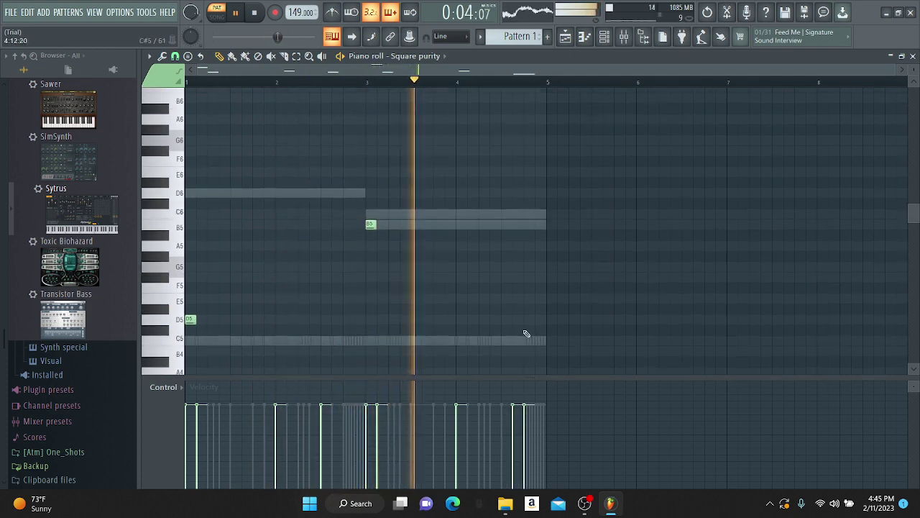
scroll(438, 314, down, 7)
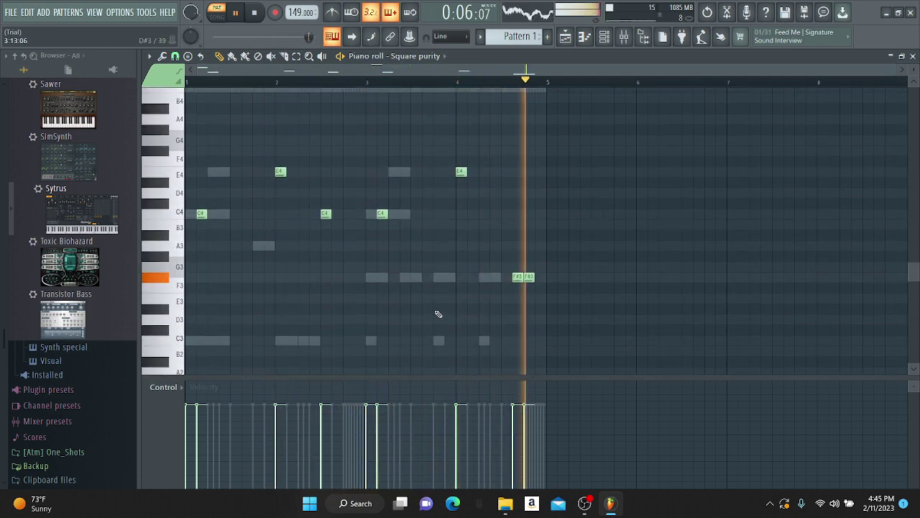
right_click(529, 277)
right_click(518, 277)
Step: Place a short F#3 note at step 4:09 of the Square purity melody and listen to the pattern
scroll(504, 281, up, 3)
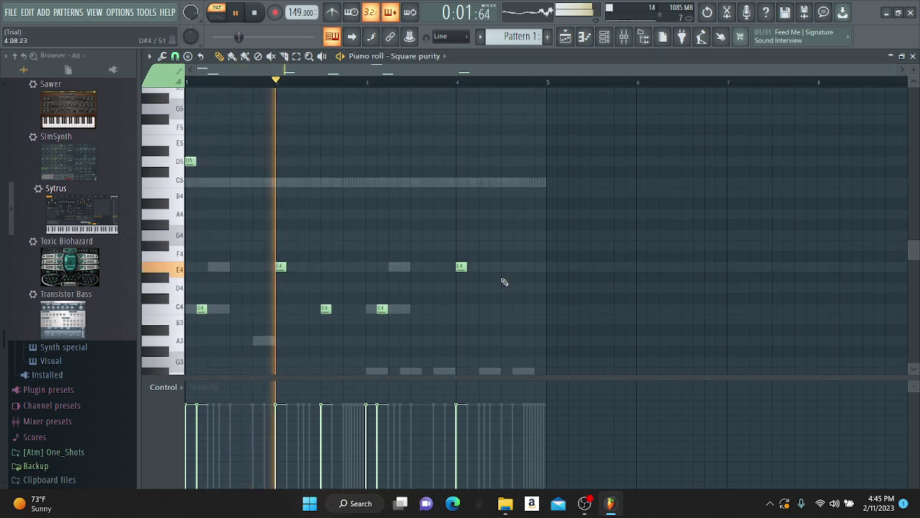
scroll(503, 275, down, 2)
click(506, 308)
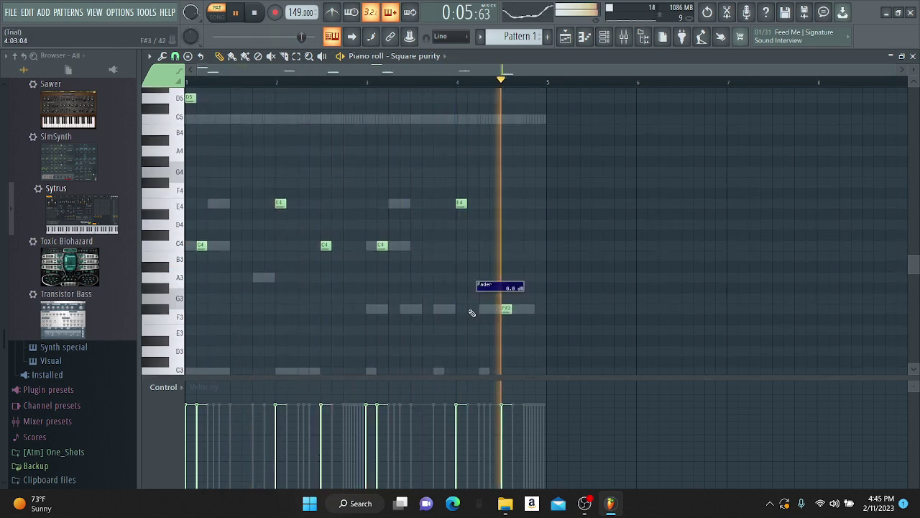
scroll(516, 313, up, 4)
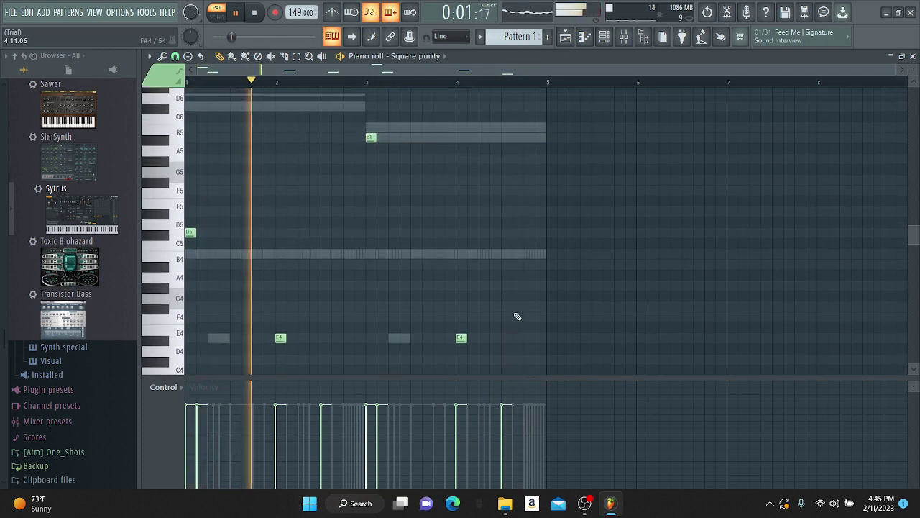
scroll(518, 317, up, 2)
Step: Route the WOD - HIHAT2 channel to mixer insert 10 and mute inserts 5 to 10
click(604, 37)
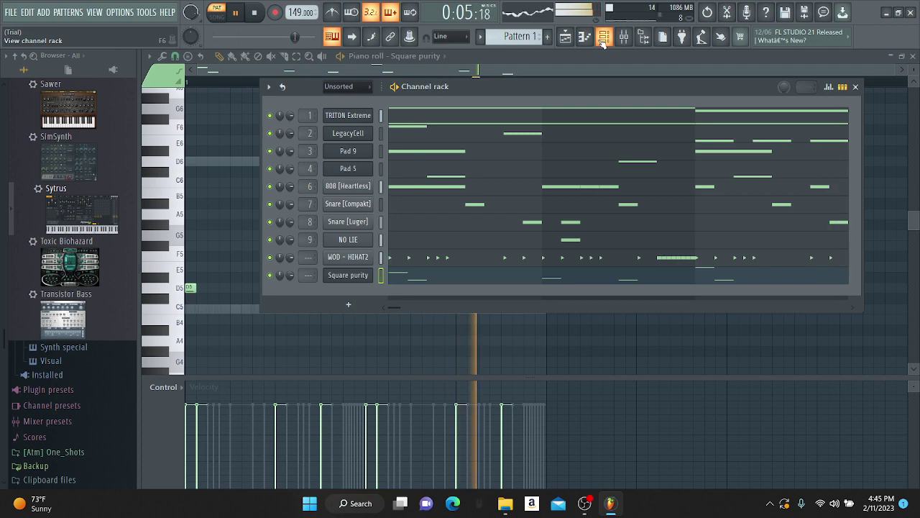
scroll(42, 402, down, 6)
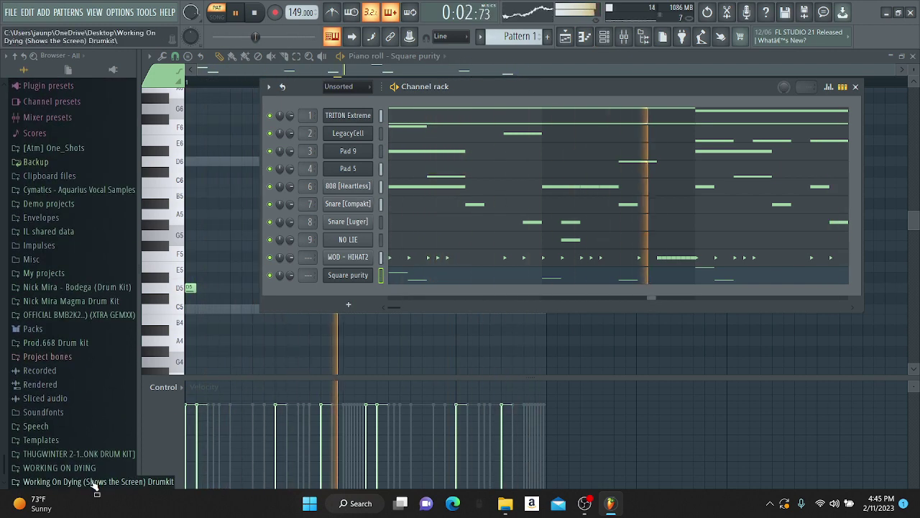
key(F6)
key(F9)
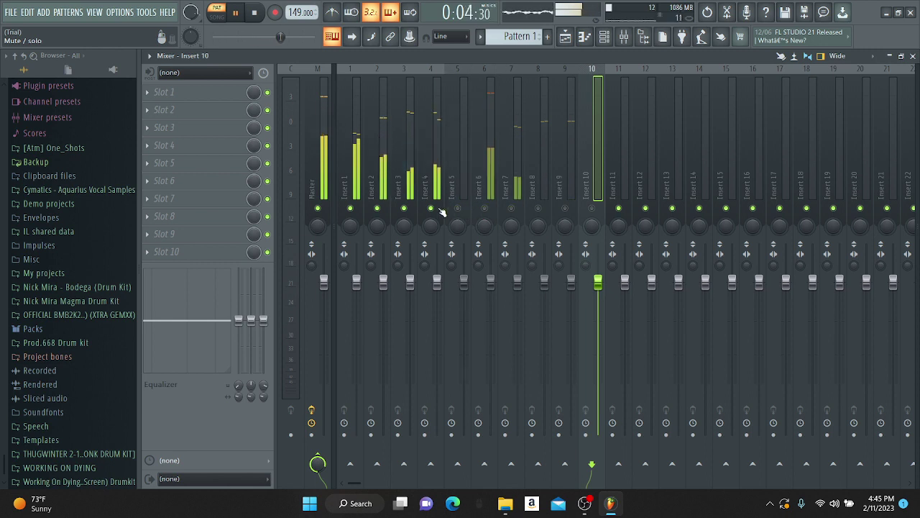
Step: Route the Square purity channel to mixer insert 11 and mute inserts 3, 4 and 11
key(F6)
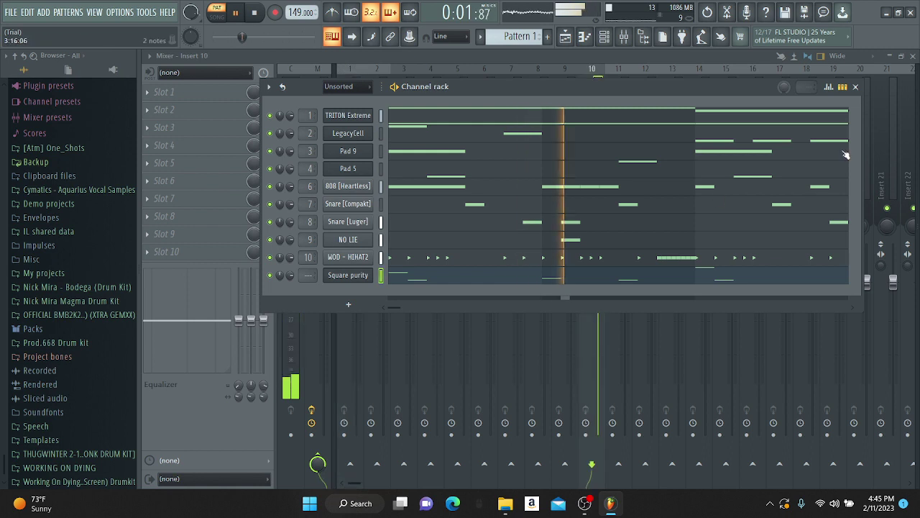
key(F6)
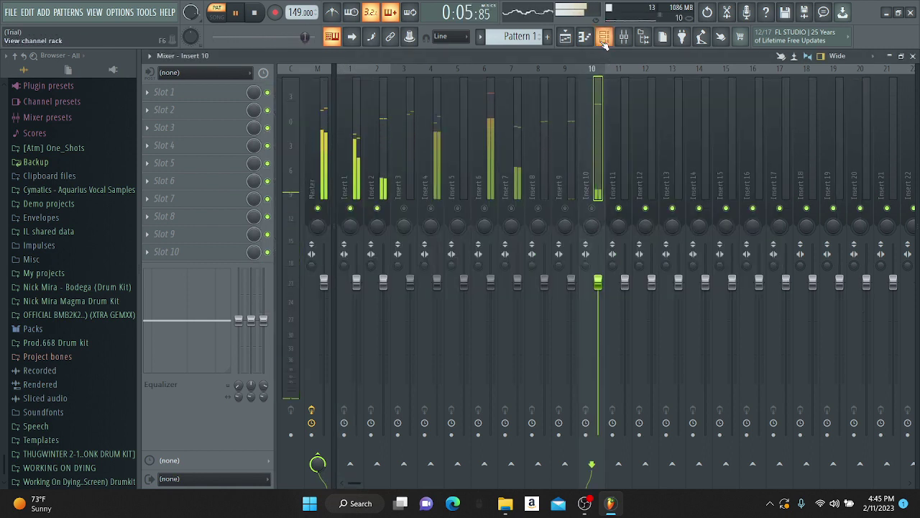
click(604, 39)
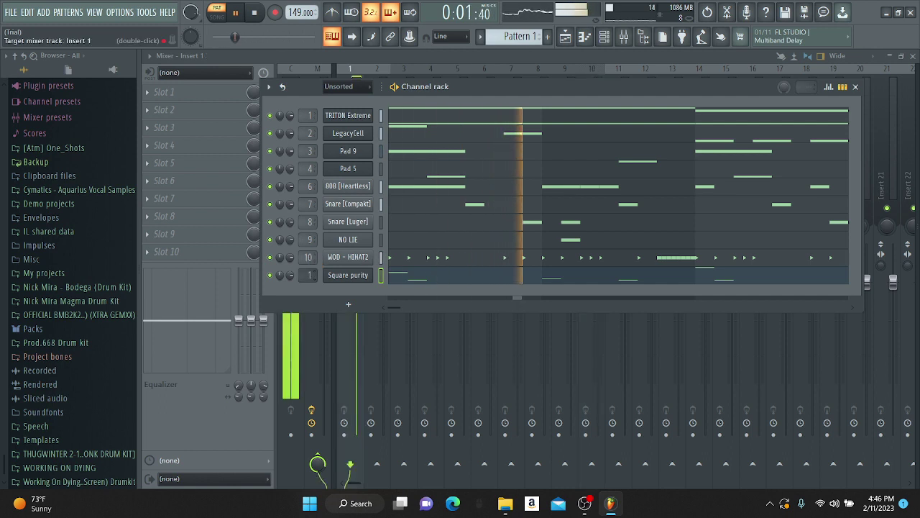
key(F6)
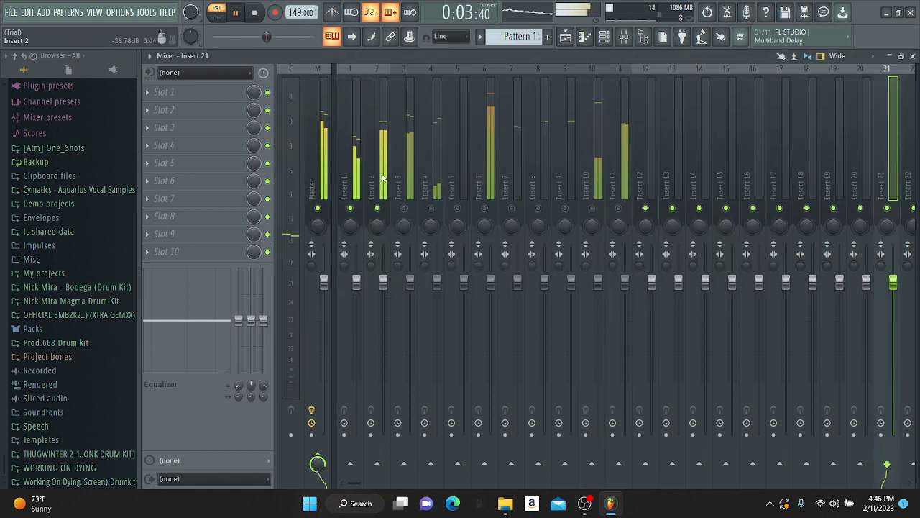
Step: Mute insert 2 and load Fruity Compressor in the first effect slot of Insert 1, moving its window aside
click(358, 186)
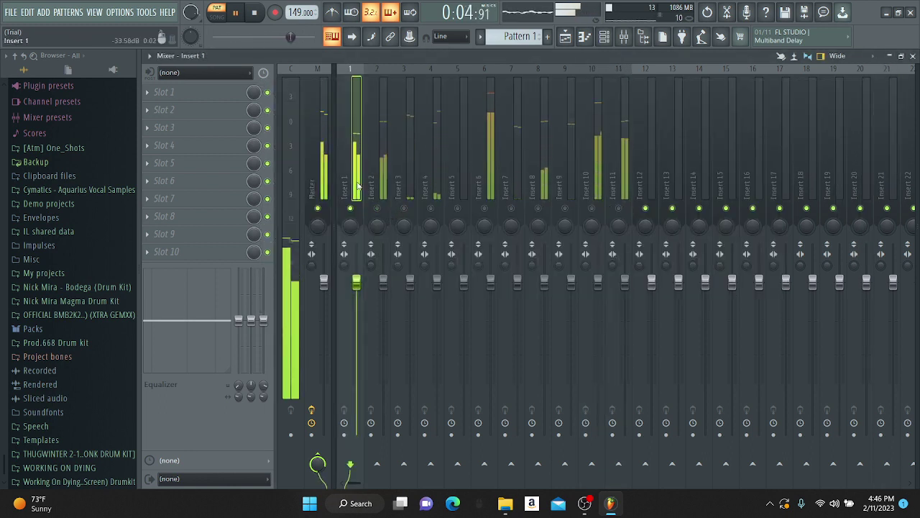
click(192, 107)
click(372, 251)
drag(375, 155, 651, 152)
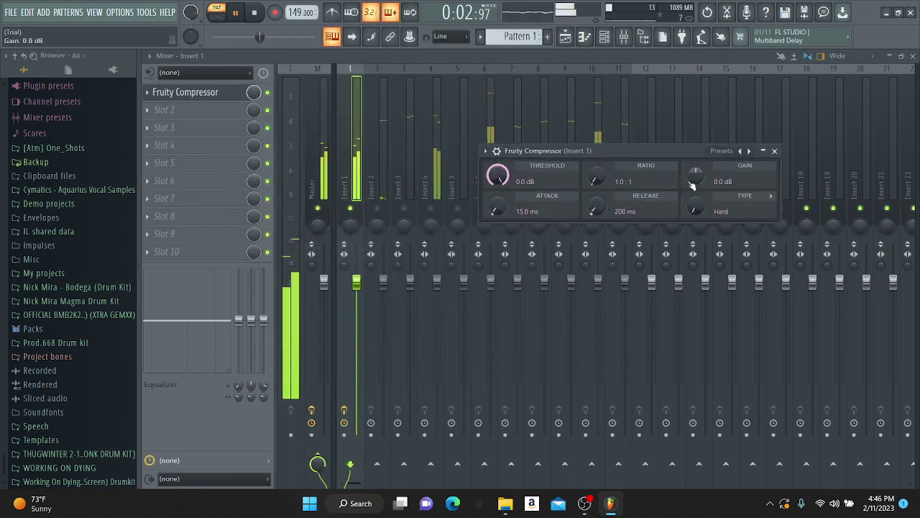
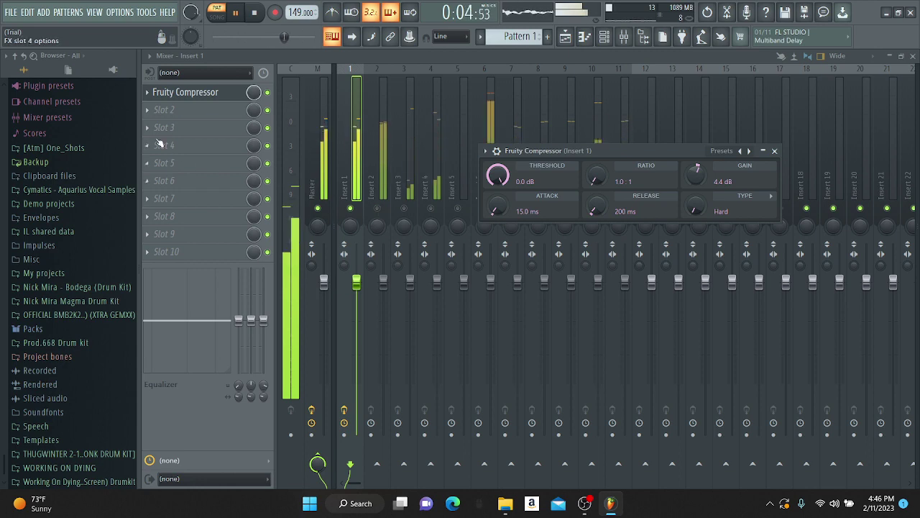
Step: Load Fruity Parametric EQ 2 in the second effect slot of Insert 1 and slightly raise its mid and high bands
click(164, 109)
click(365, 443)
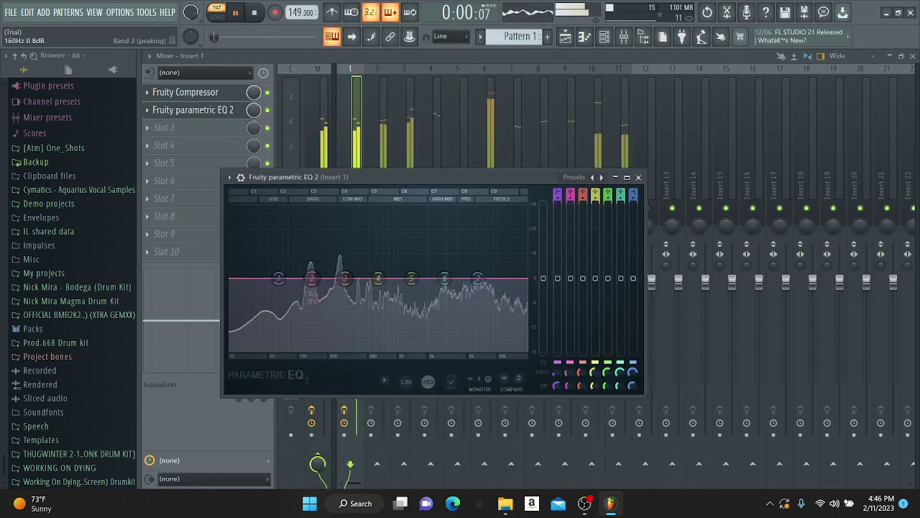
drag(378, 276, 378, 272)
drag(411, 279, 478, 274)
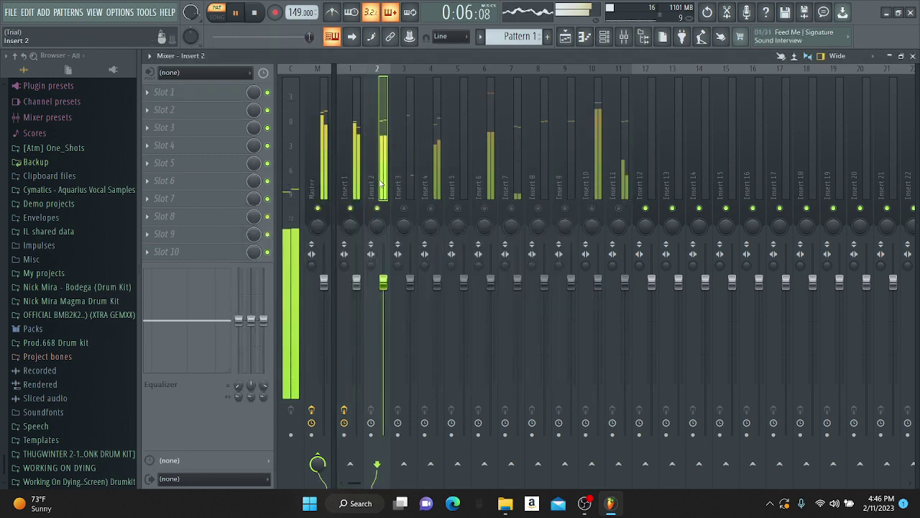
Step: Load Fruity Compressor in the first effect slot of Insert 2 and Fruity Parametric EQ 2 in the second
click(176, 92)
mouse_move(215, 106)
click(346, 246)
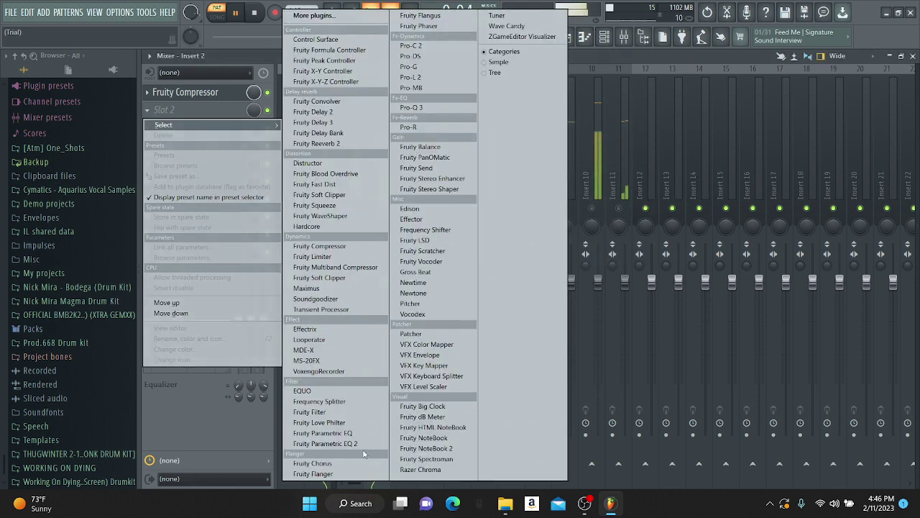
click(342, 402)
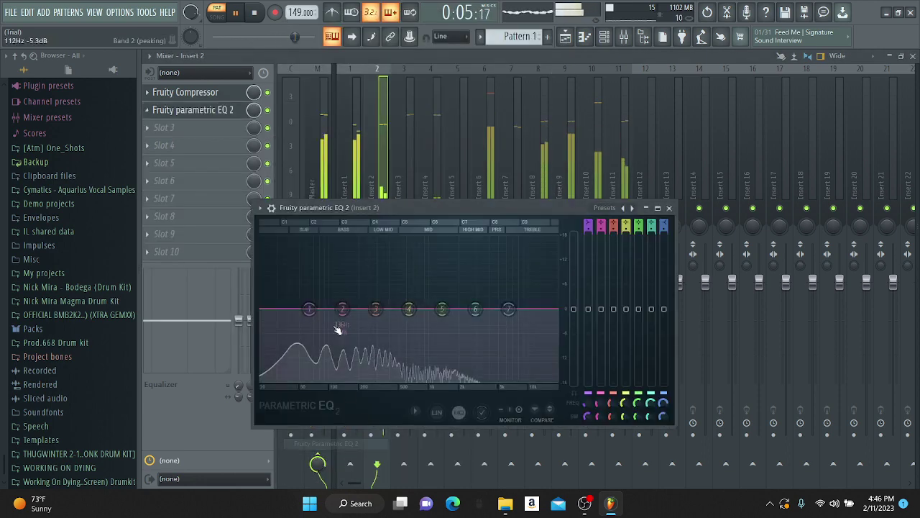
Step: Shape Insert 2's EQ by lowering bands 1 and 2, cutting band 5 about 15 dB, boosting band 6 and dropping band 7 fully
drag(343, 310, 309, 317)
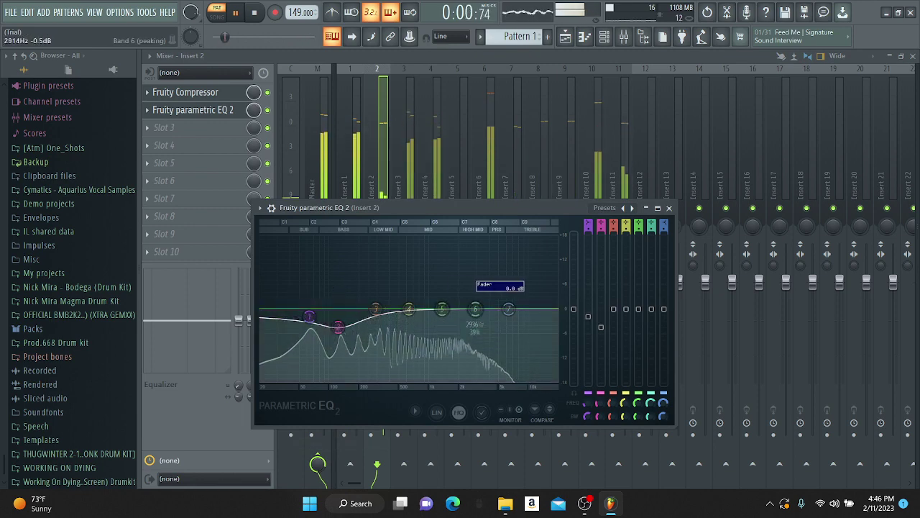
drag(476, 310, 466, 243)
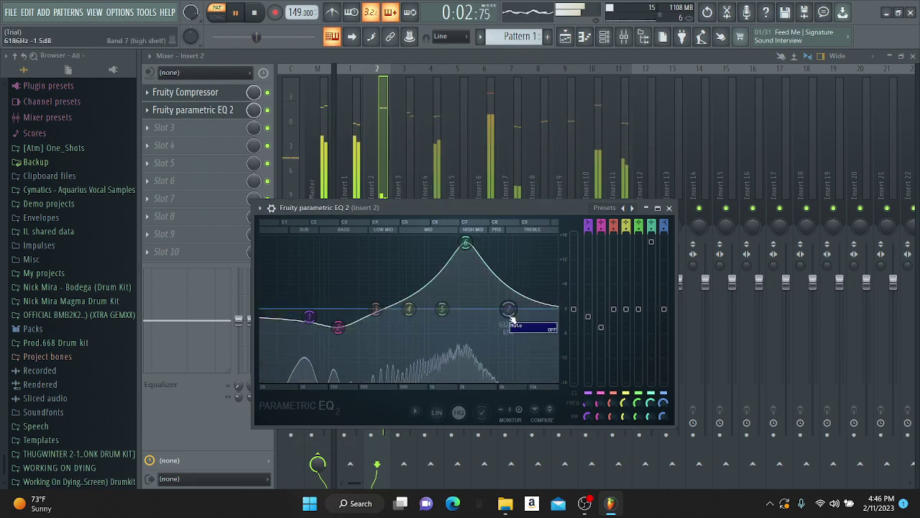
drag(511, 318, 501, 379)
drag(445, 375, 440, 370)
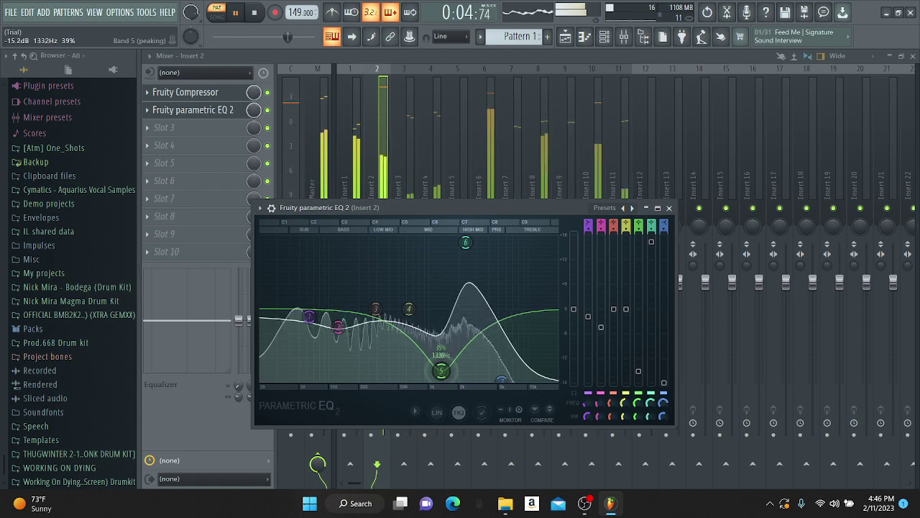
drag(465, 242, 473, 264)
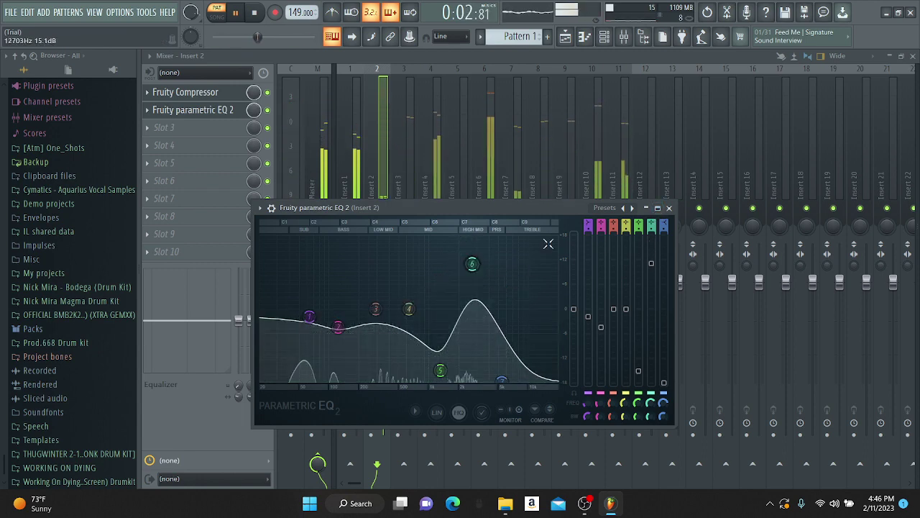
click(646, 208)
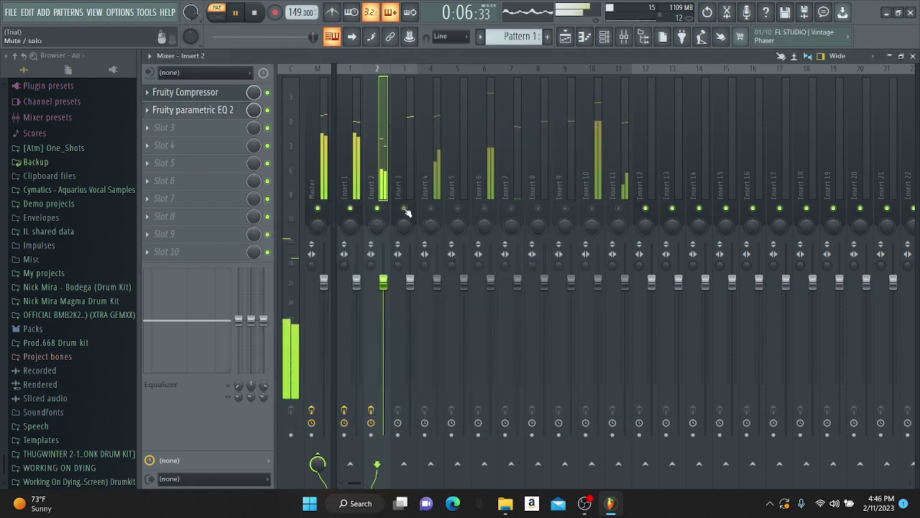
Step: Unmute Insert 3 and load Fruity Compressor in its first effect slot, closing the plugin window
click(404, 207)
click(158, 96)
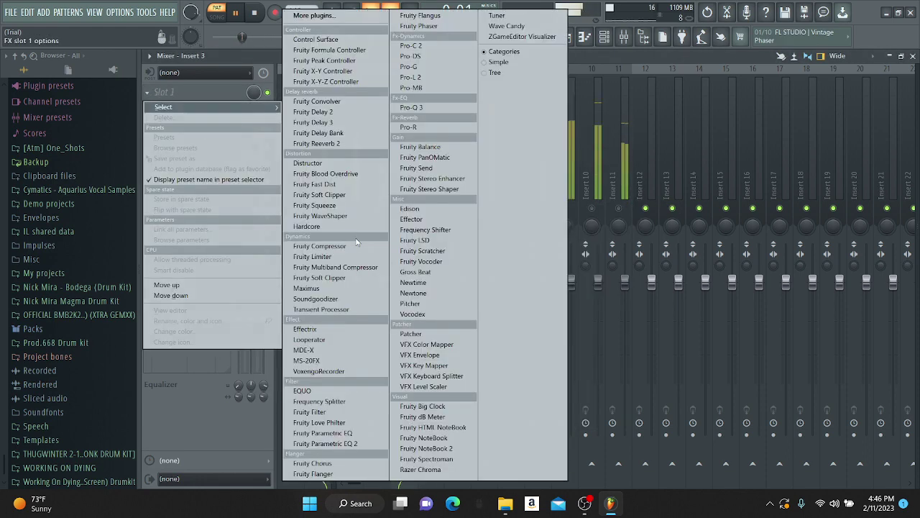
click(330, 245)
drag(323, 99, 575, 99)
click(694, 102)
Step: Load Fruity Compressor in the first effect slot of Insert 4 and set its gain to -1.5 dB
click(435, 189)
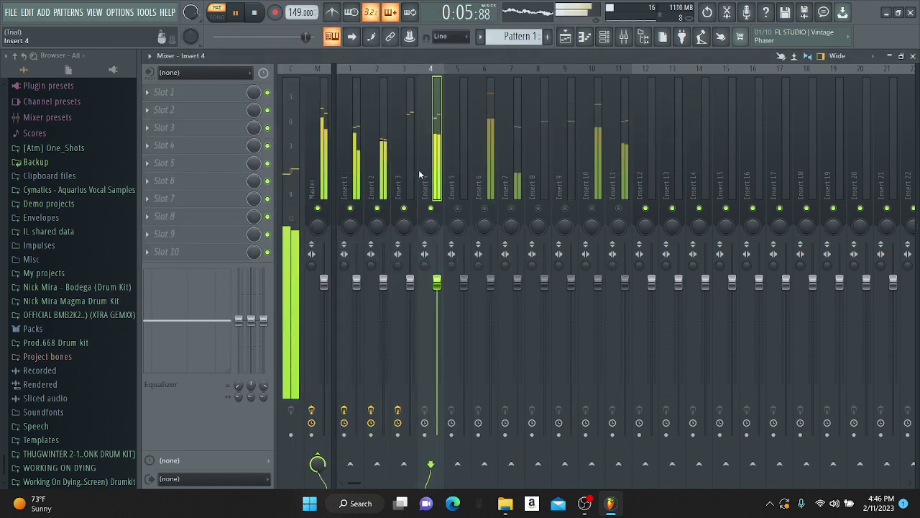
click(197, 127)
click(330, 241)
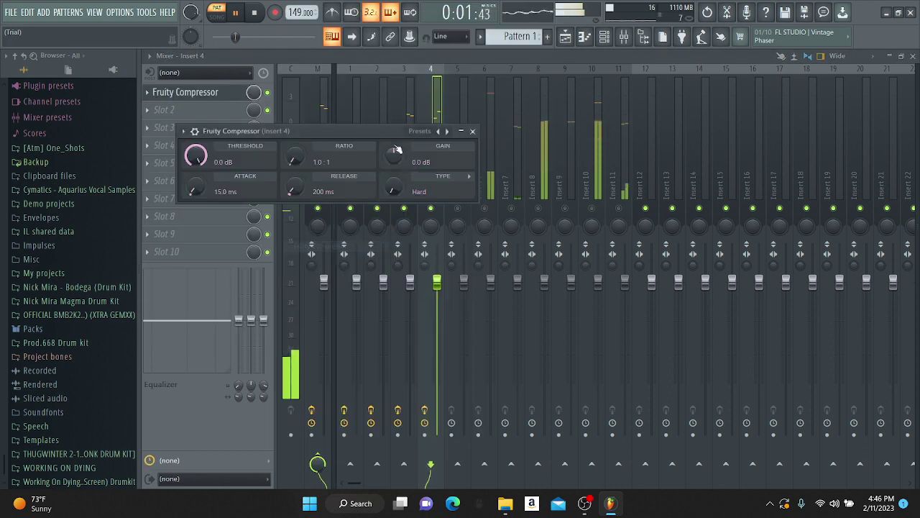
drag(364, 128, 616, 128)
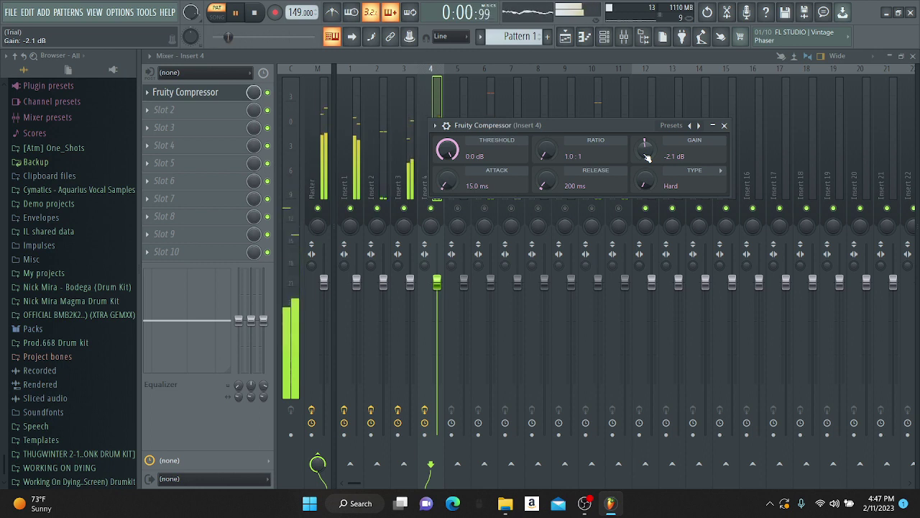
drag(645, 149, 645, 147)
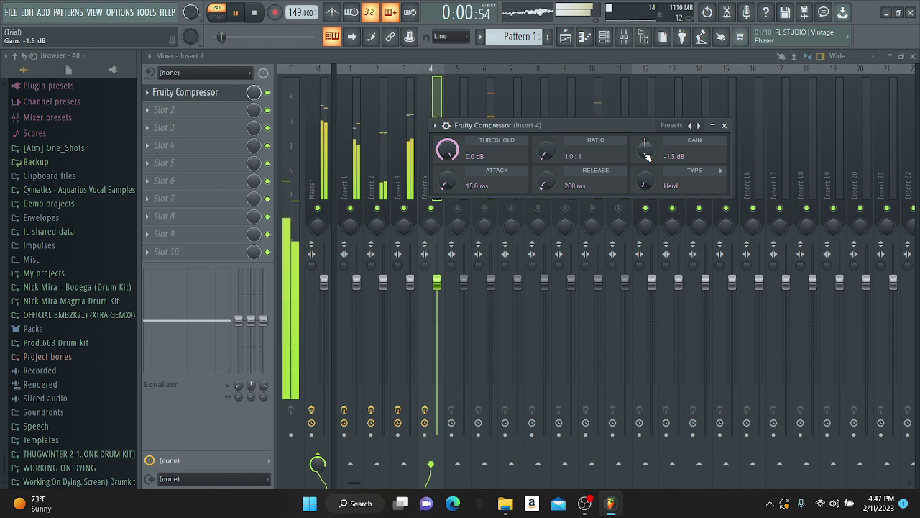
click(724, 125)
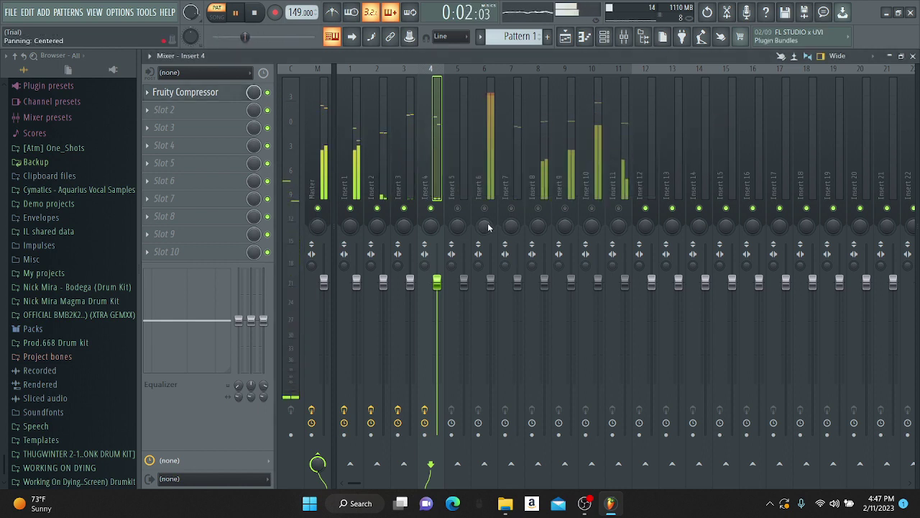
Step: Check the channel rack for a channel routed to Insert 5, mute Insert 5 and unmute Insert 6
click(457, 186)
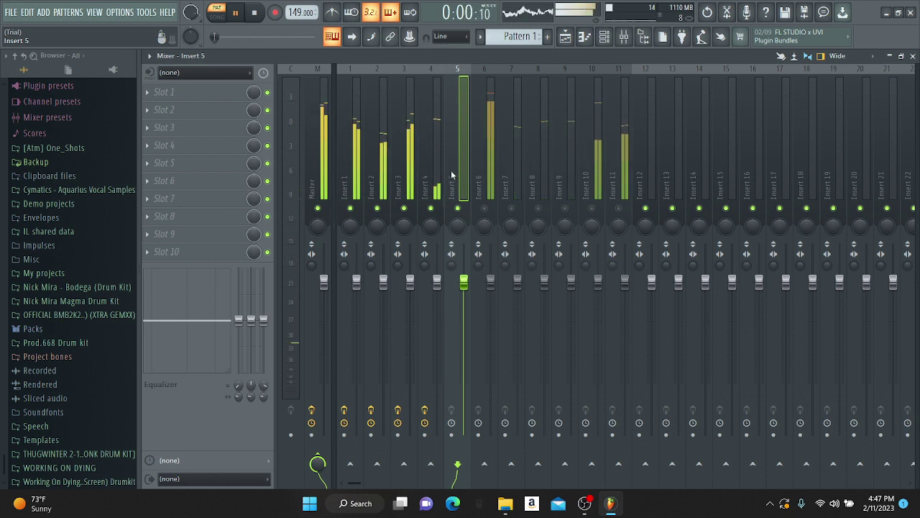
click(605, 41)
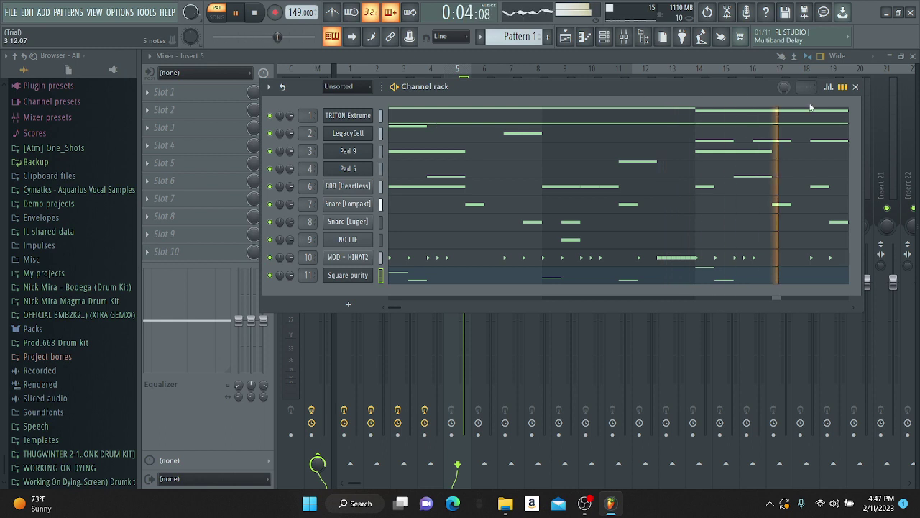
click(856, 86)
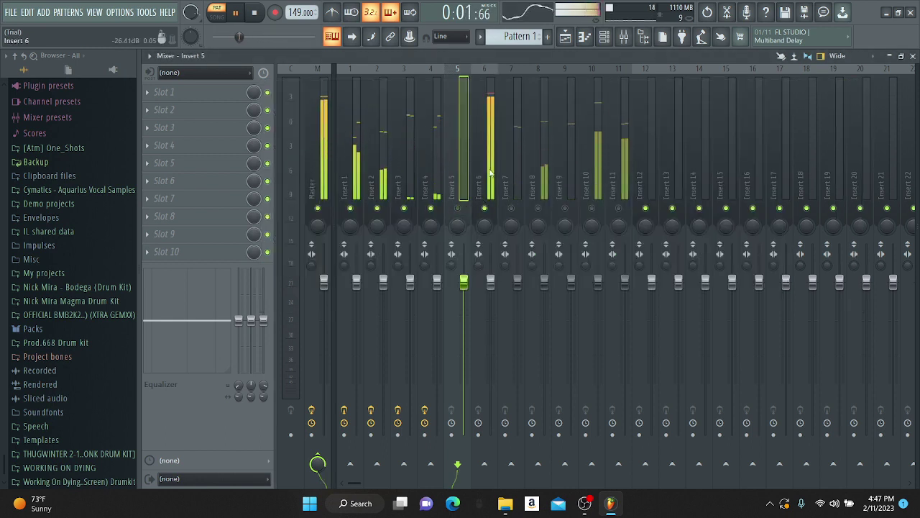
Step: Unmute Insert 7 and load Fruity Compressor in its first effect slot with the gain at 4.3 dB
click(515, 212)
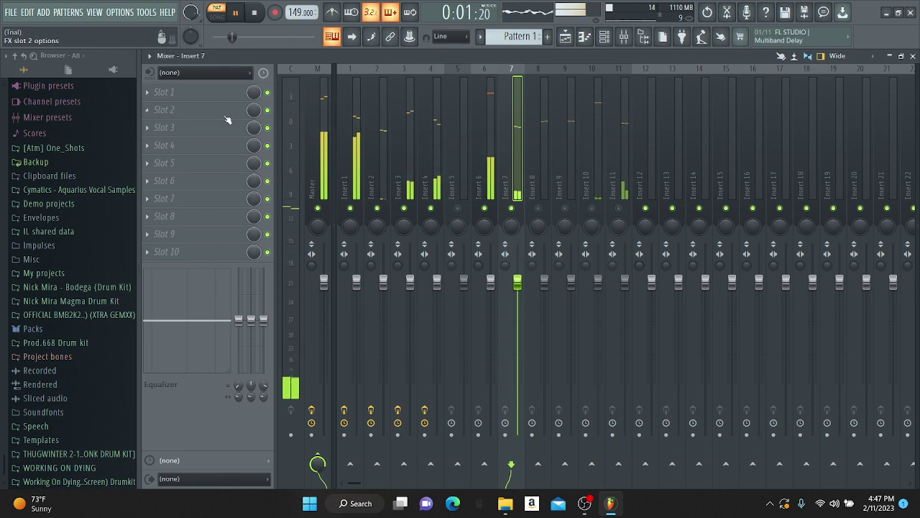
click(209, 92)
click(320, 246)
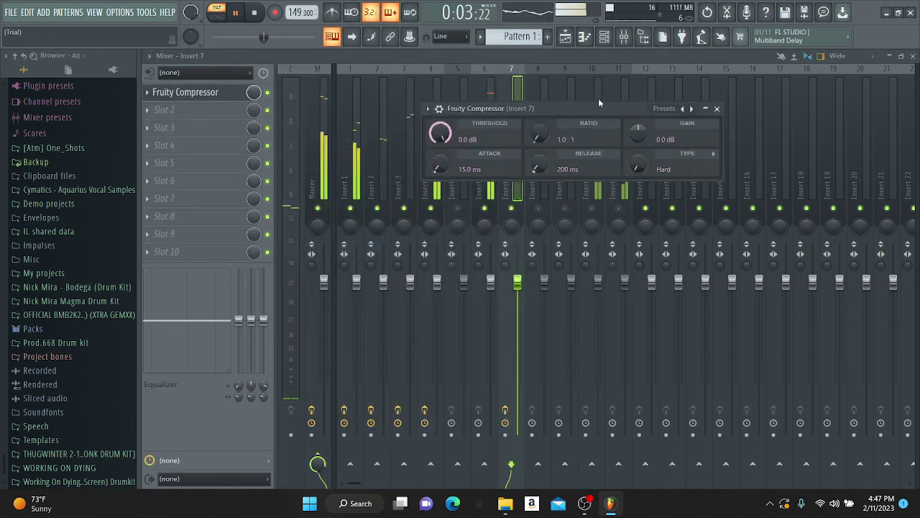
drag(647, 132, 647, 118)
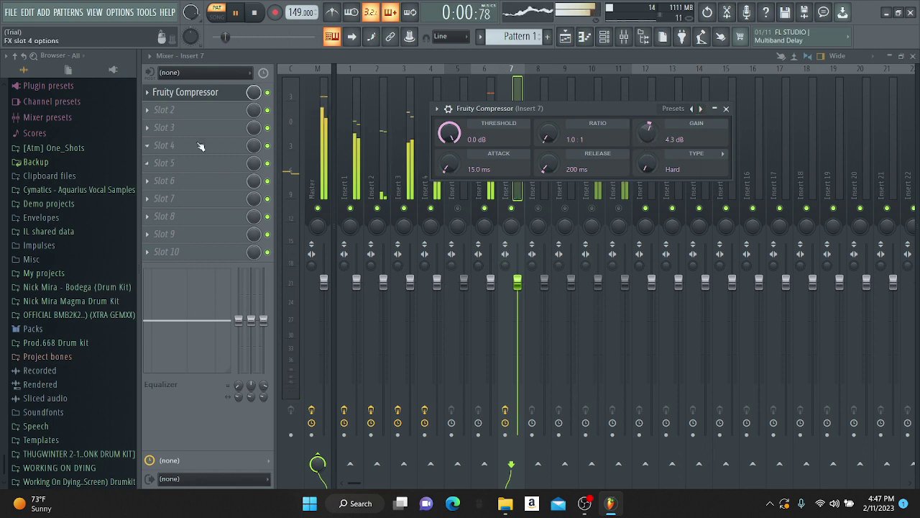
click(726, 109)
Step: Unmute Insert 8 and load Fruity Compressor in its first effect slot with the gain at -1.4 dB
click(539, 210)
click(154, 94)
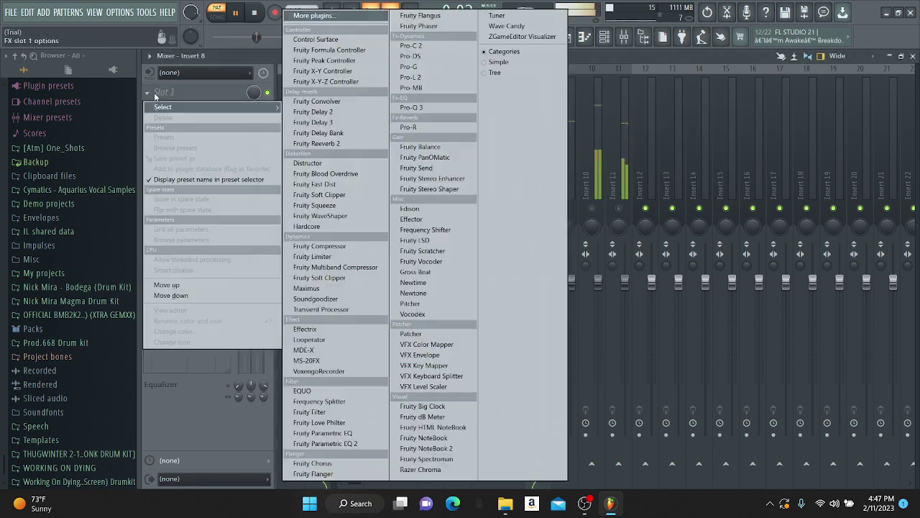
click(319, 245)
drag(379, 128, 699, 160)
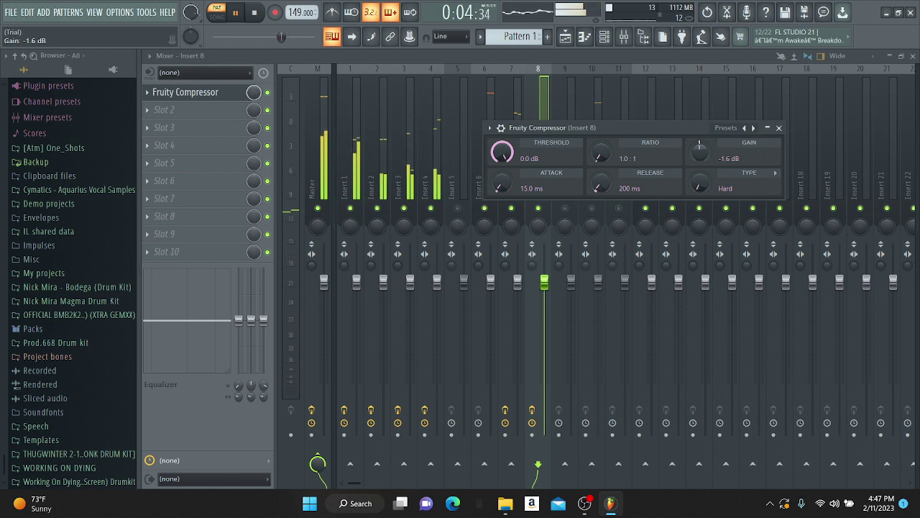
drag(699, 151, 699, 150)
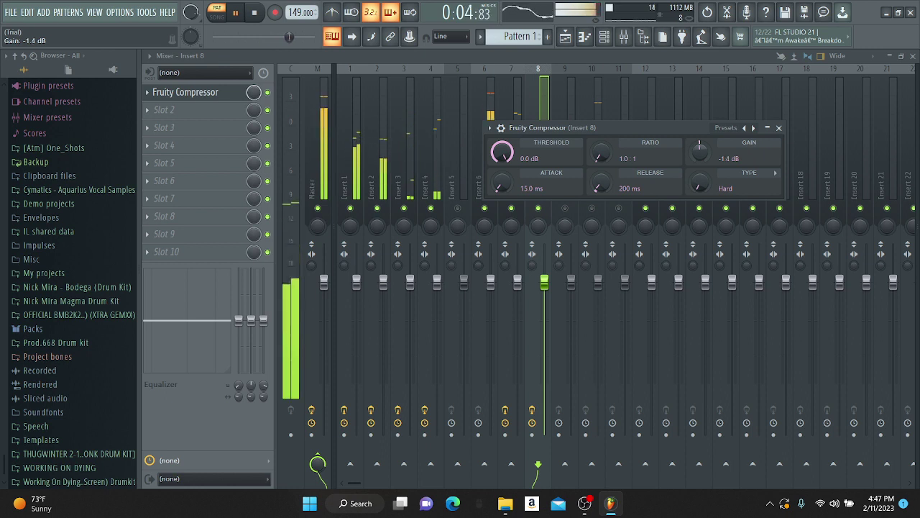
click(780, 128)
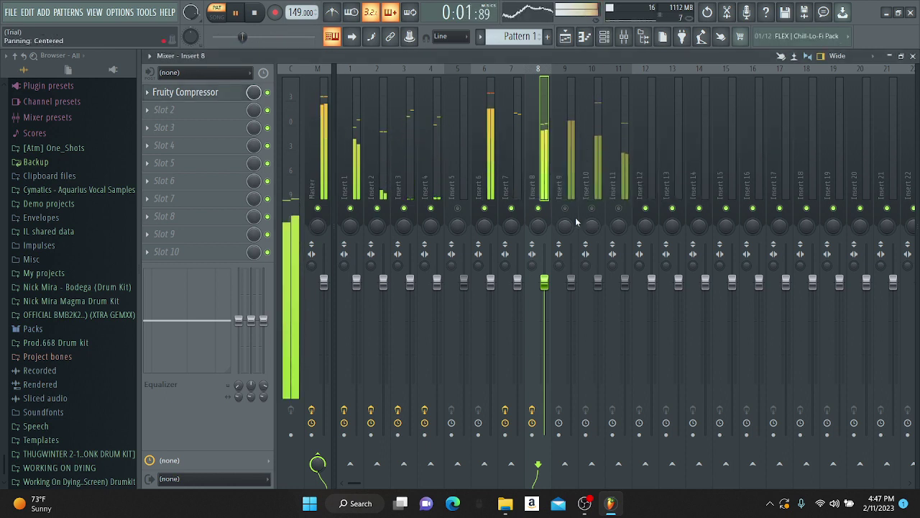
Step: Add a Fruity Compressor to the first effect slot of mixer Insert 9 and lower its gain to about -4.2 dB
key(Right)
click(157, 96)
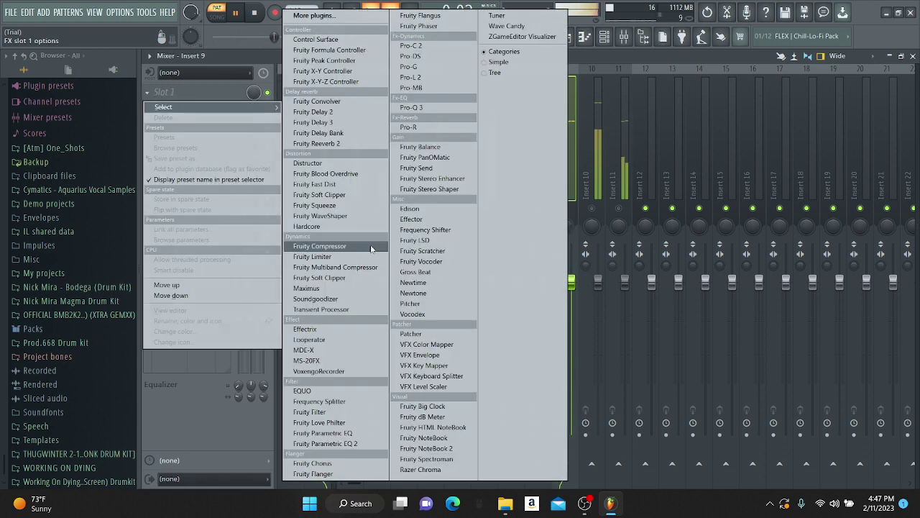
click(331, 188)
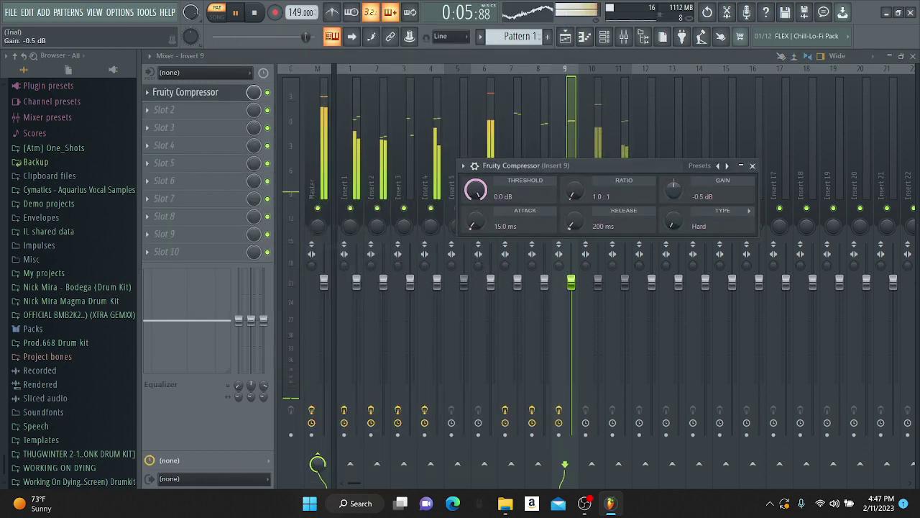
drag(673, 188, 673, 191)
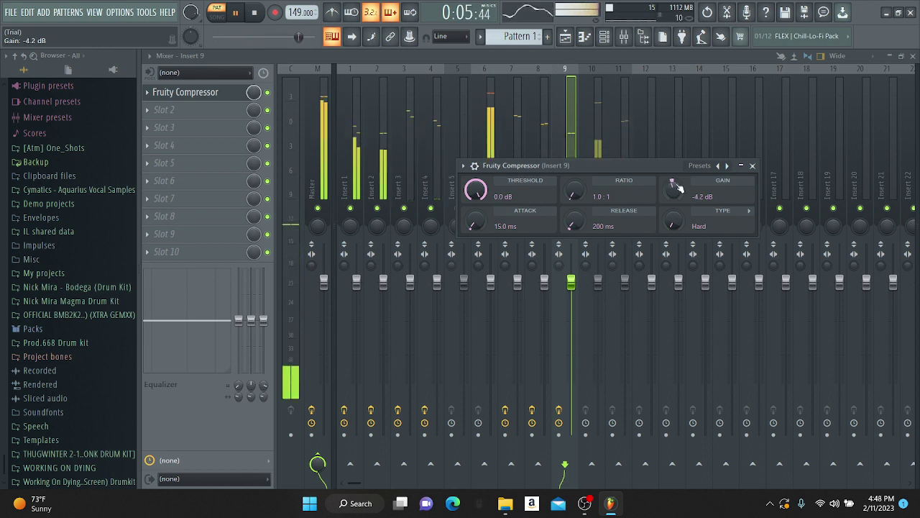
click(752, 165)
click(742, 172)
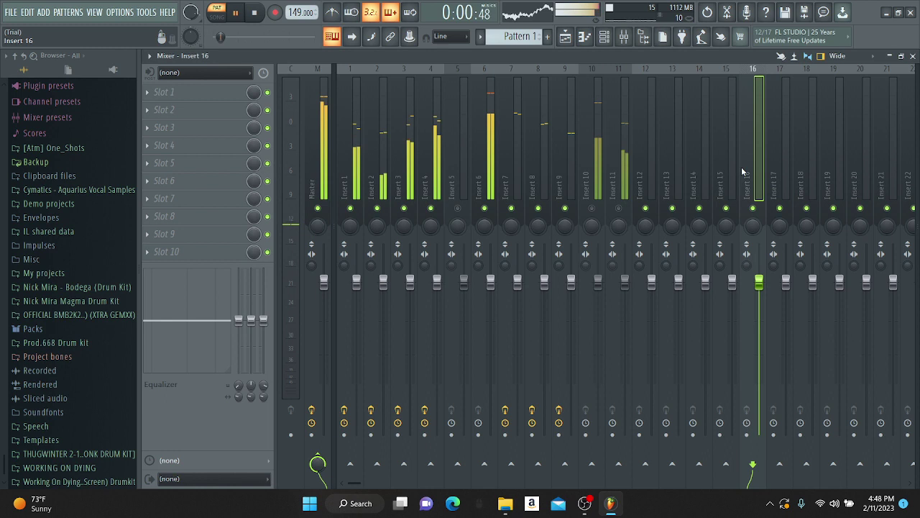
Step: Add a Fruity Compressor to the first effect slot of mixer Insert 10 and lower its gain to about -0.9 dB
click(586, 213)
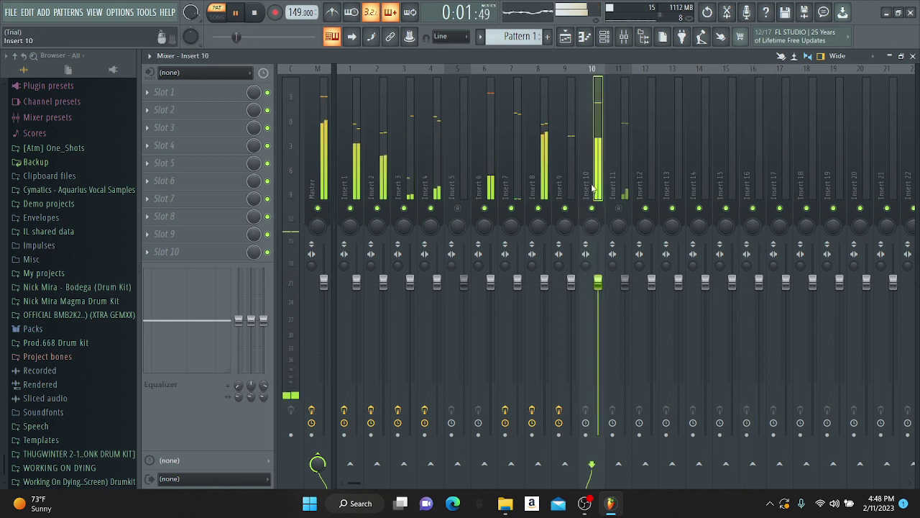
click(159, 96)
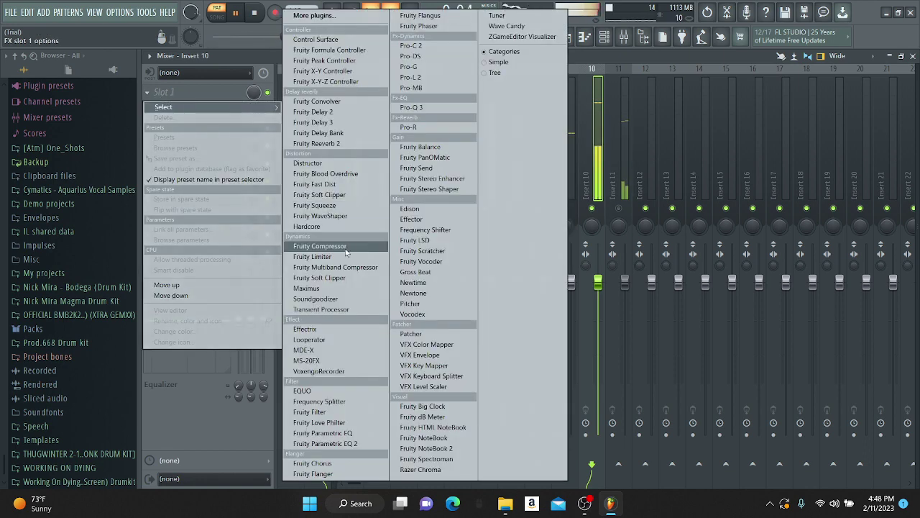
click(320, 246)
click(596, 144)
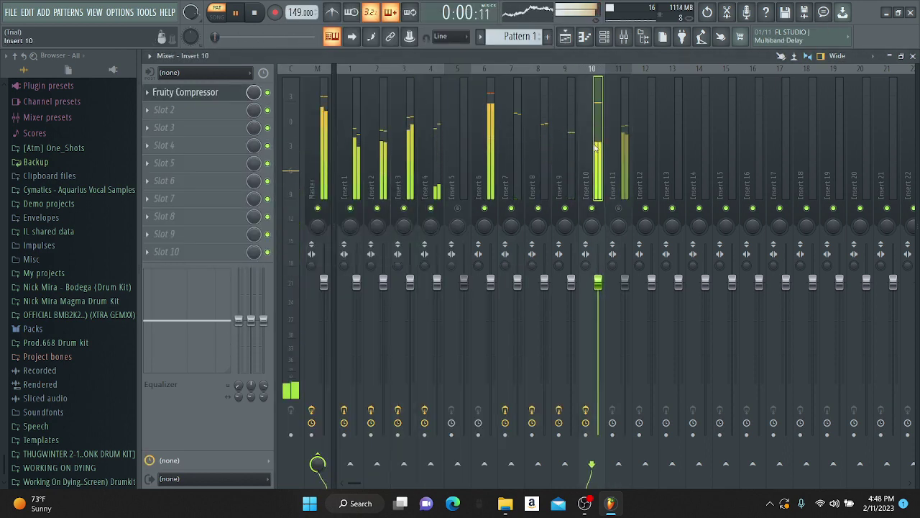
click(184, 92)
drag(441, 194, 760, 173)
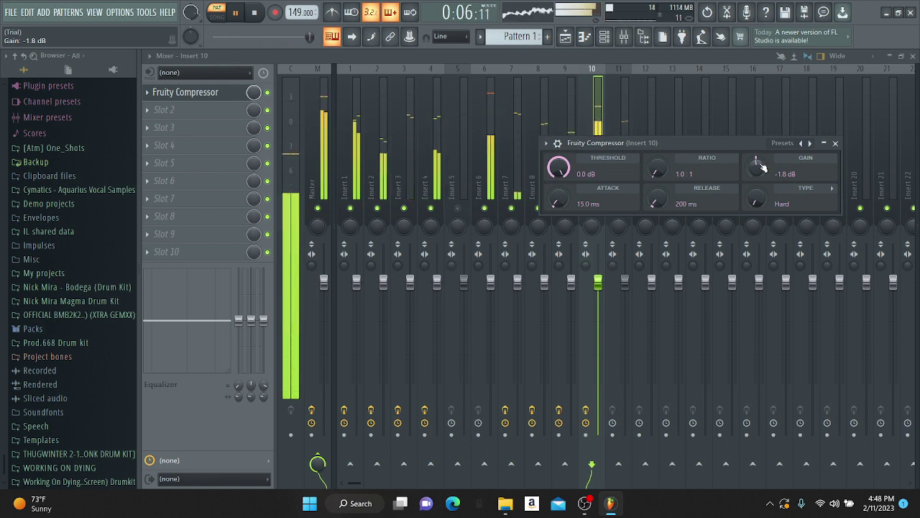
drag(761, 168, 761, 164)
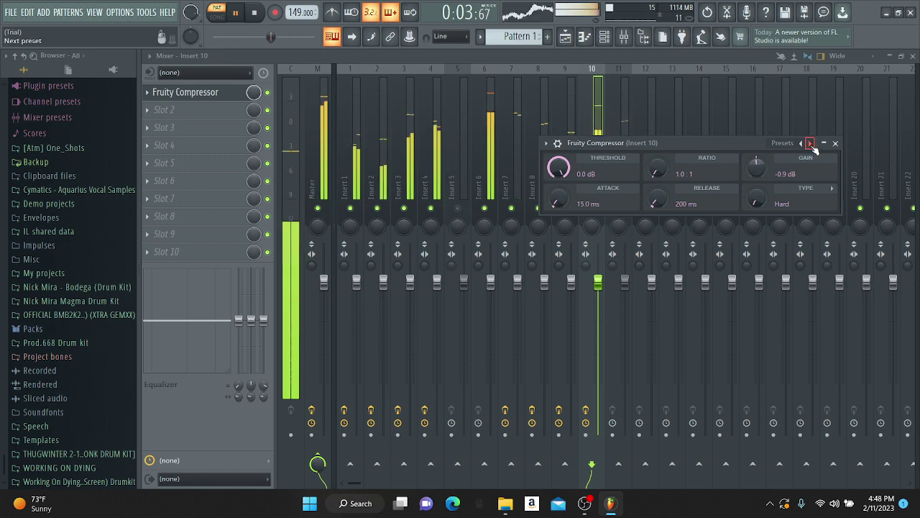
click(835, 142)
Step: Load a Fruity Compressor into the first effect slot of mixer Insert 11
click(625, 181)
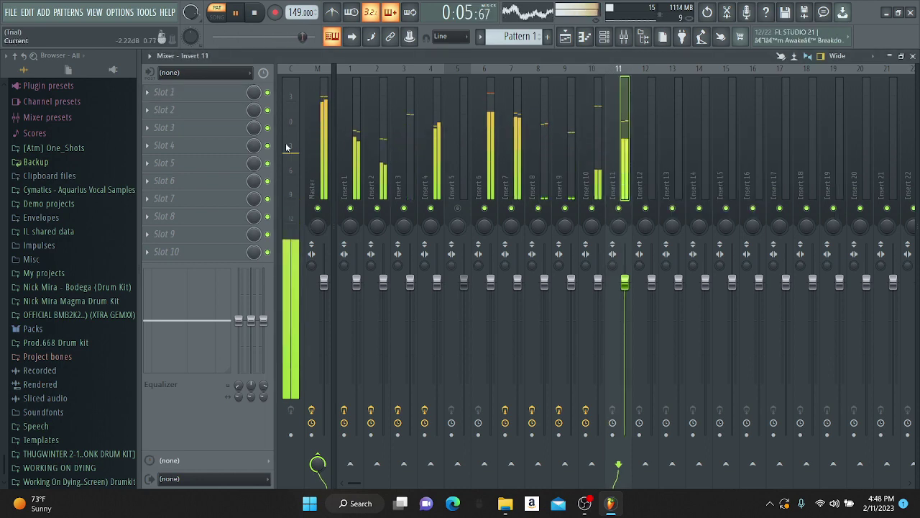
click(165, 93)
click(366, 244)
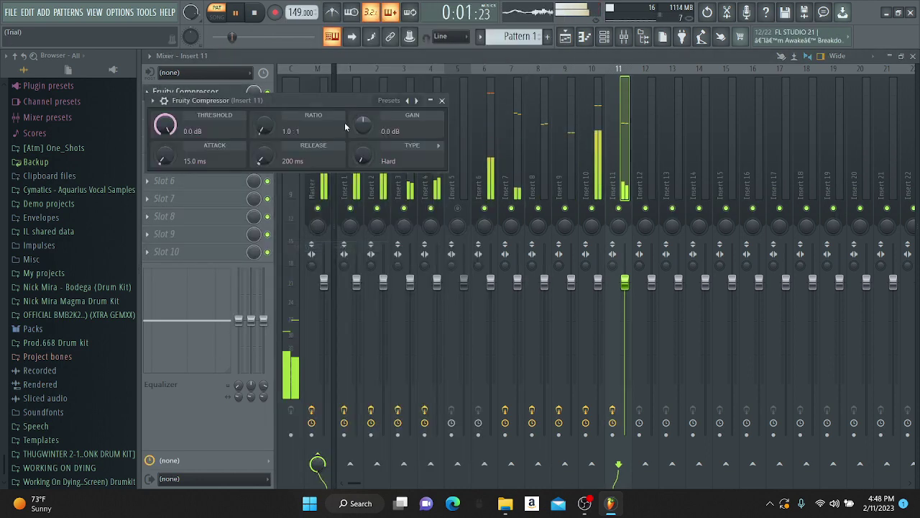
drag(344, 123, 659, 102)
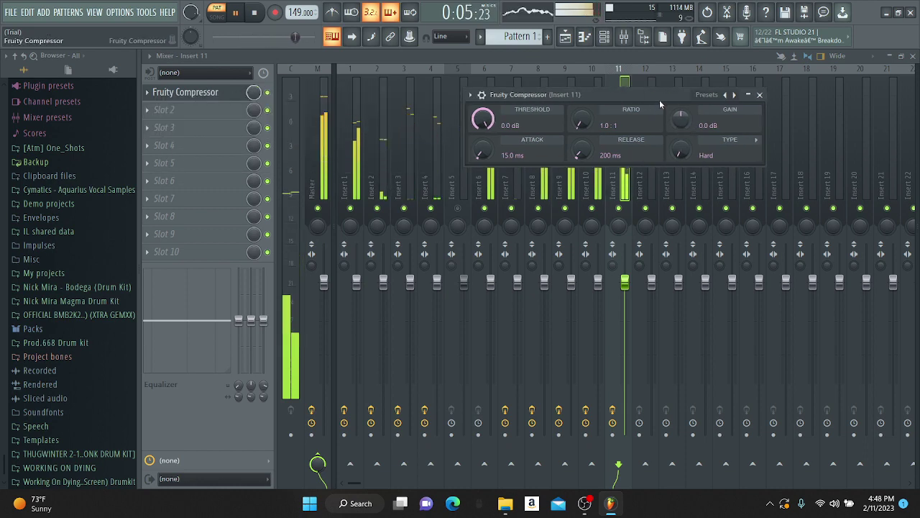
Step: Play the pattern while examining the Square purity notes in the piano roll, and return to the Insert 11 compressor
click(584, 36)
key(space)
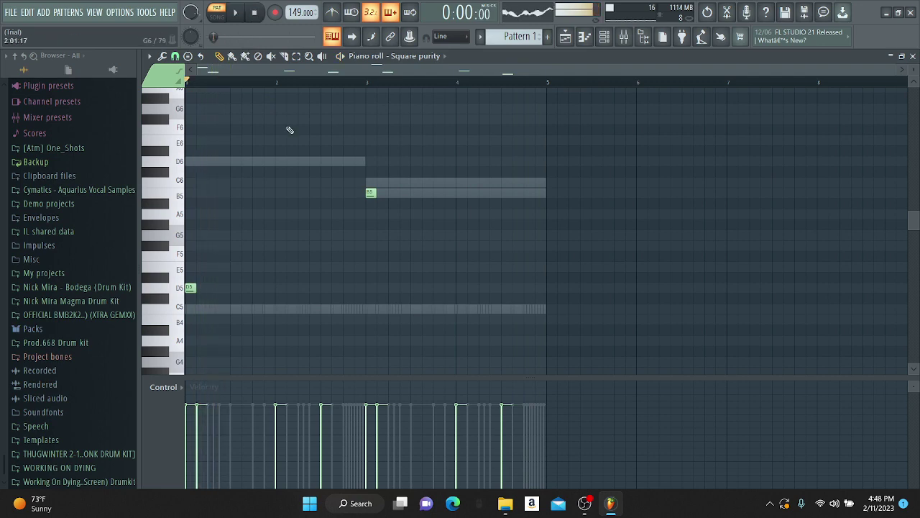
scroll(312, 188, down, 5)
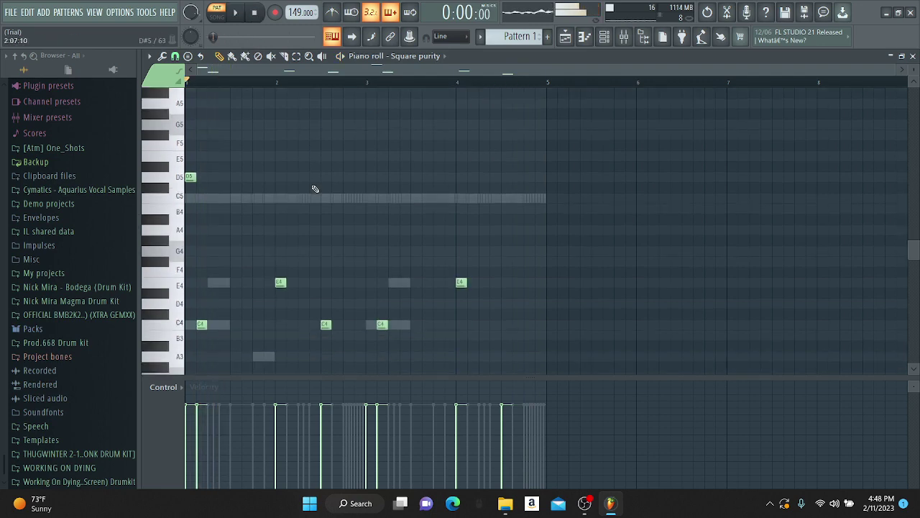
click(243, 21)
scroll(353, 263, up, 3)
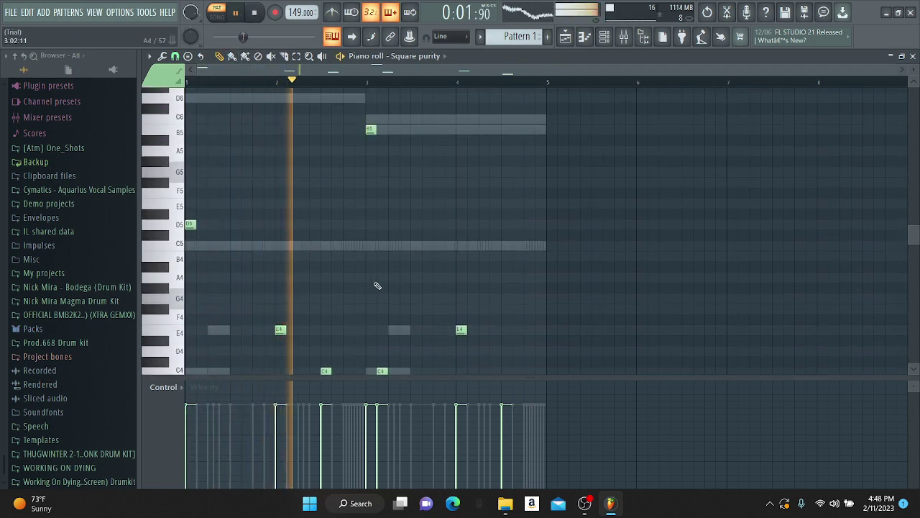
scroll(381, 299, down, 1)
scroll(385, 341, down, 2)
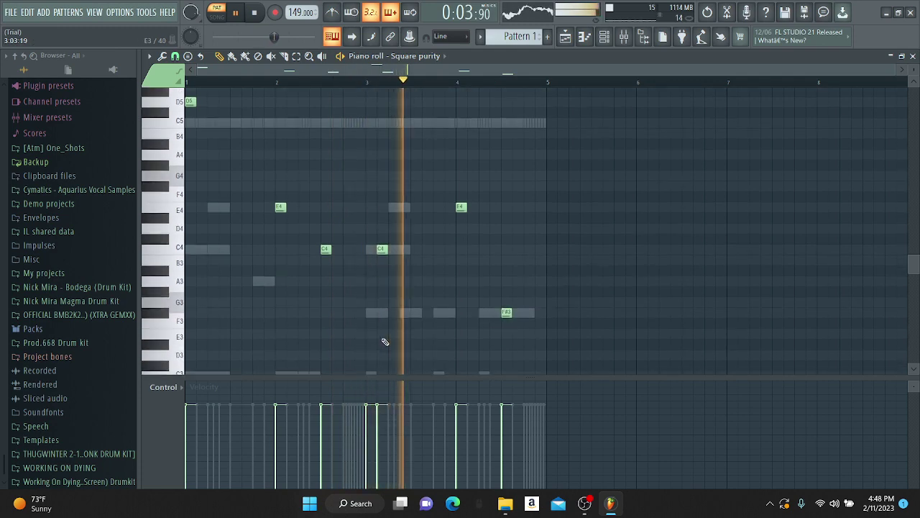
scroll(384, 342, down, 1)
click(605, 37)
click(624, 37)
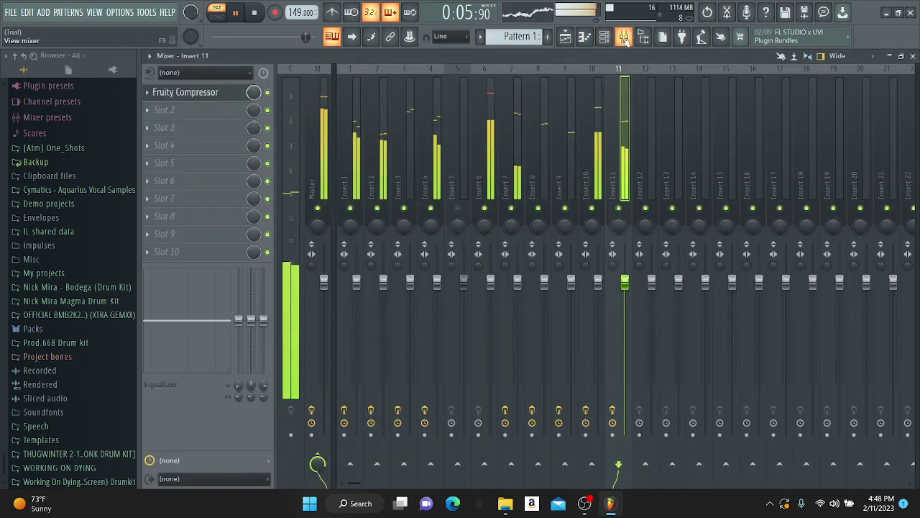
click(189, 93)
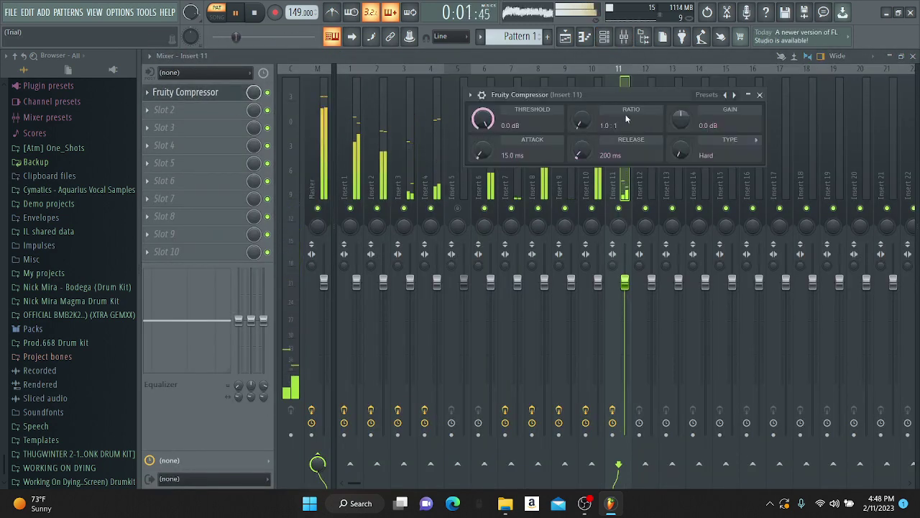
Step: Add Fruity Parametric EQ 2 to Insert 11, cutting bands 4 and 6 and boosting band 5 by about 15.9 dB at 1600 Hz
click(163, 111)
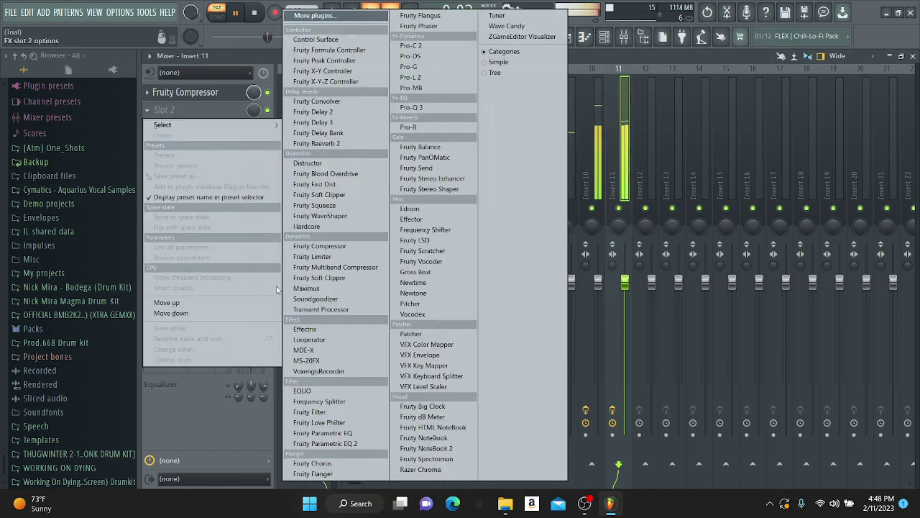
click(329, 442)
drag(318, 217, 318, 275)
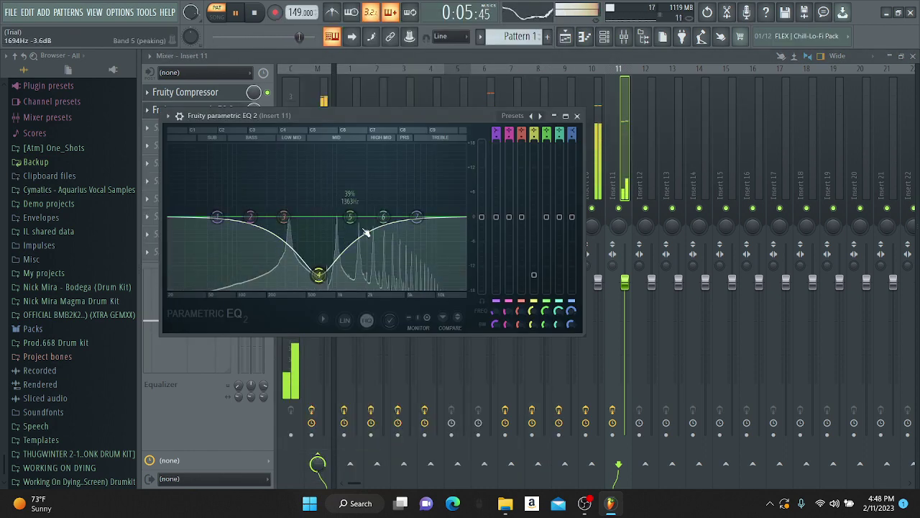
drag(383, 217, 388, 263)
drag(350, 217, 356, 164)
drag(386, 119, 447, 100)
drag(418, 147, 419, 134)
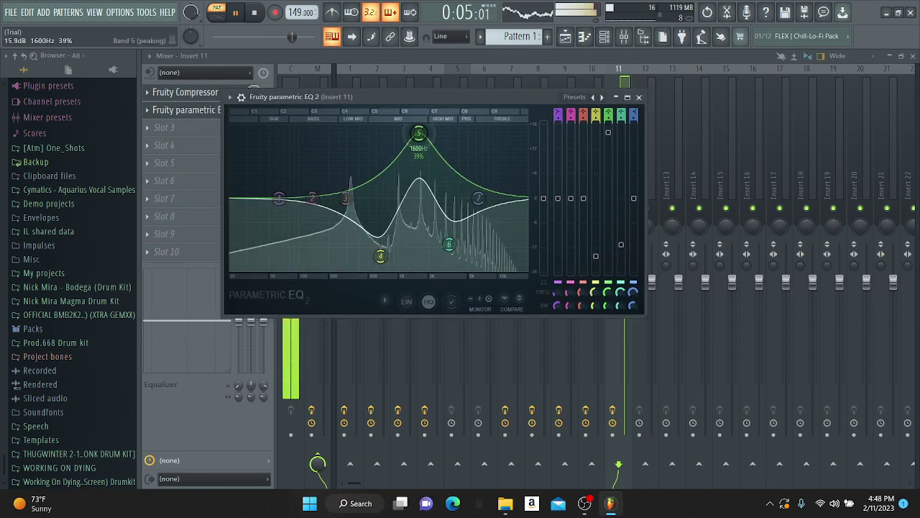
drag(447, 246, 446, 251)
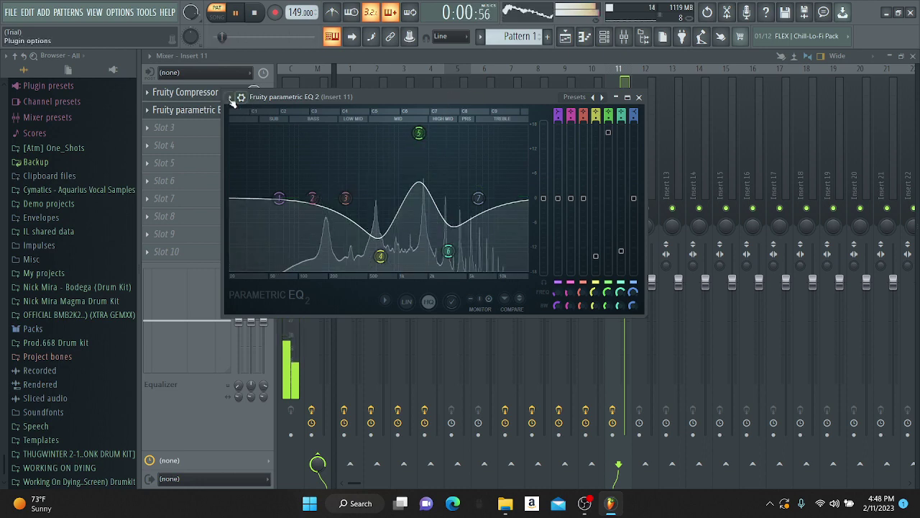
Step: Lower the gain of Insert 11's Fruity Compressor to about -2.0 dB
click(191, 109)
click(205, 93)
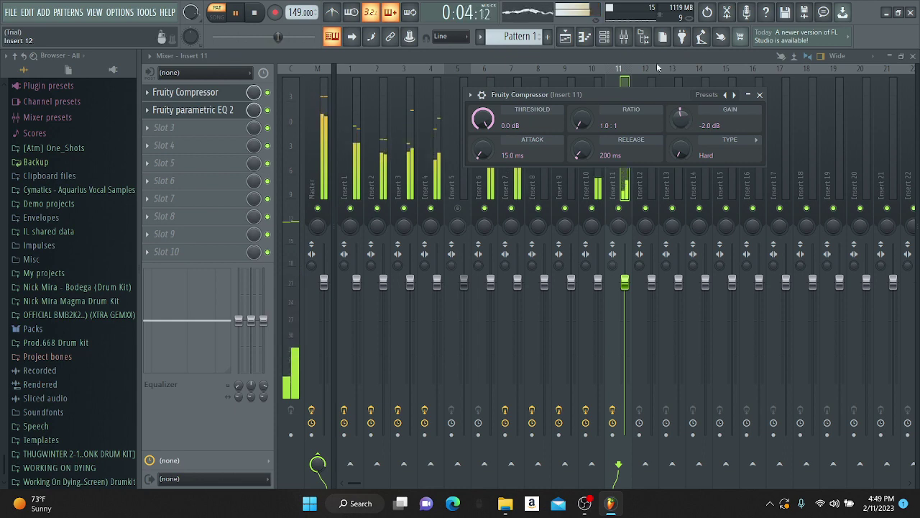
Step: Add the SUPAH_MARIO_famous_trap_splash sample from the Working On Dying drum kit's Crashes & Cymbals folder as a new channel
click(567, 40)
click(585, 38)
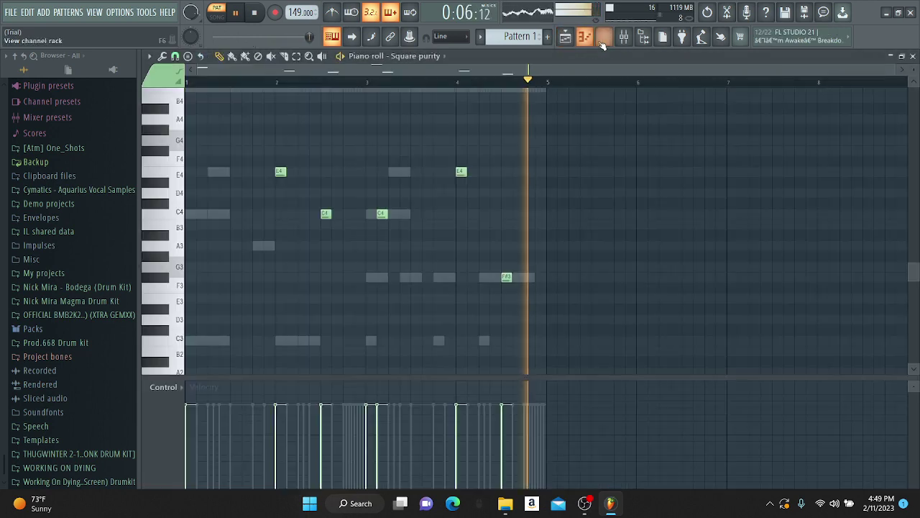
click(605, 39)
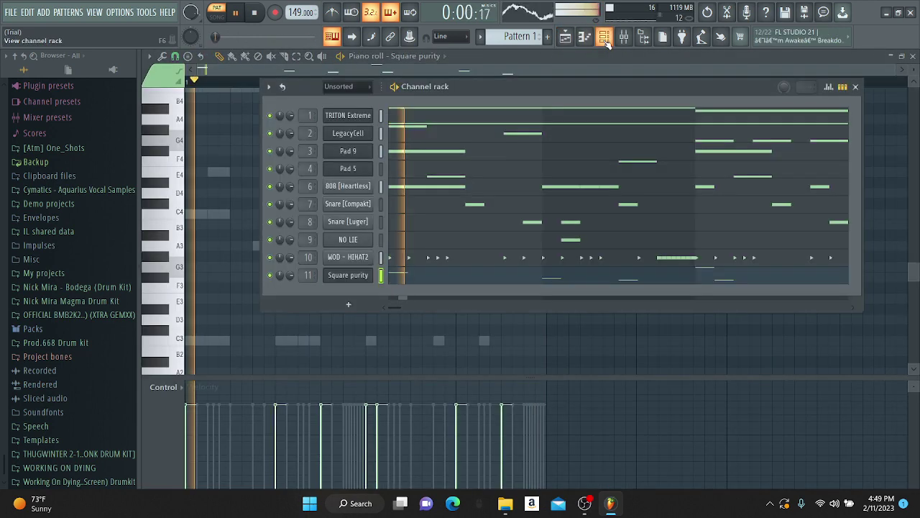
click(72, 481)
click(65, 384)
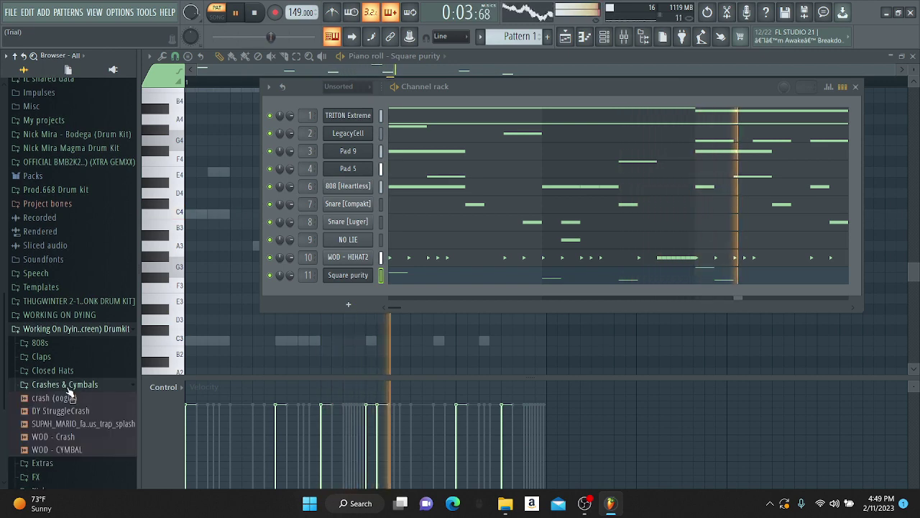
click(255, 14)
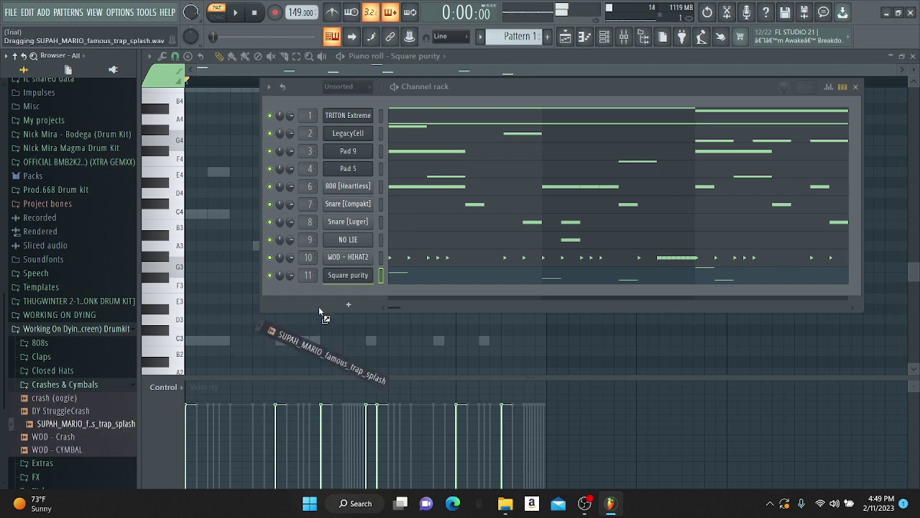
drag(338, 295, 339, 293)
Step: Place a one-bar C5 note at the start of bar 1 in the splash channel's piano roll
click(432, 55)
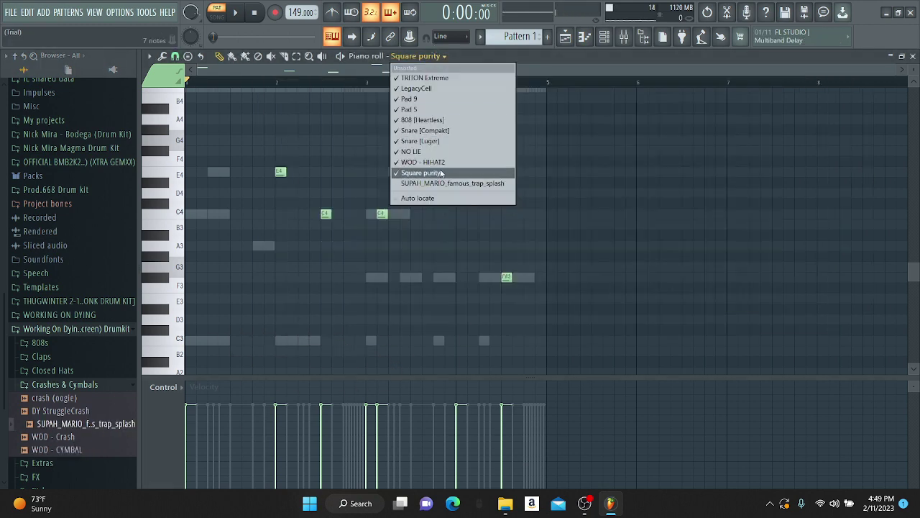
click(436, 183)
scroll(189, 213, up, 5)
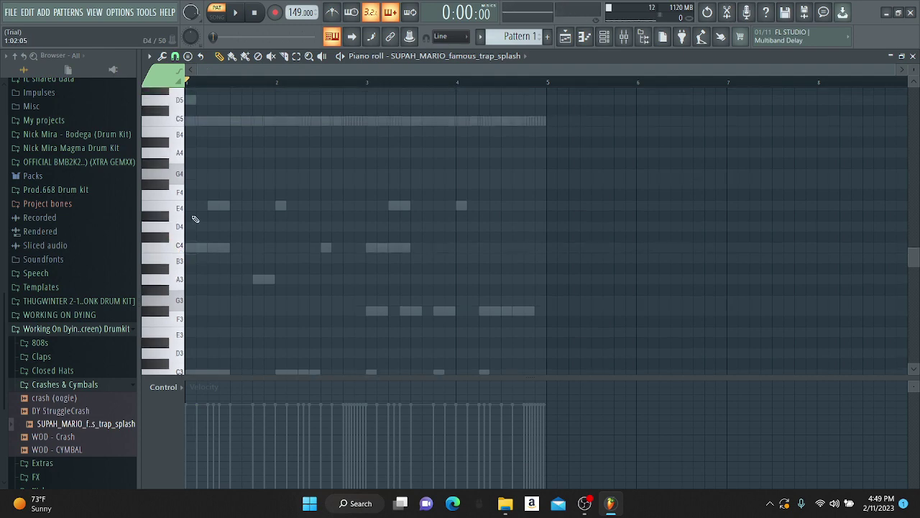
key(space)
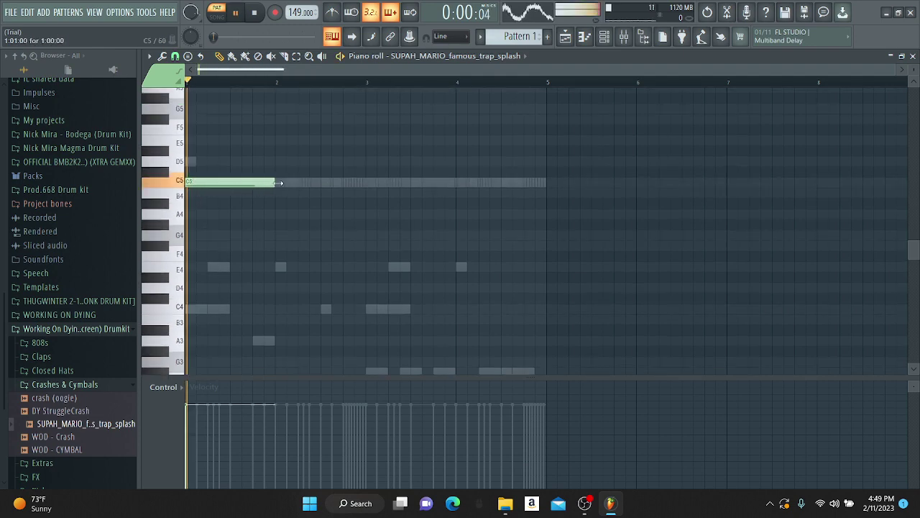
click(369, 183)
right_click(368, 186)
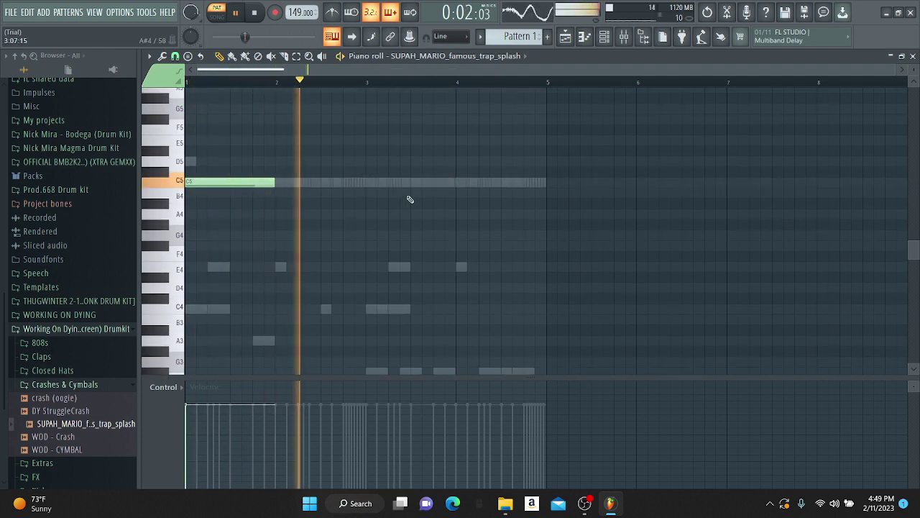
Step: Add the WOD - PERC sample from the Working On Dying drum kit's Percs folder as a new channel
key(F6)
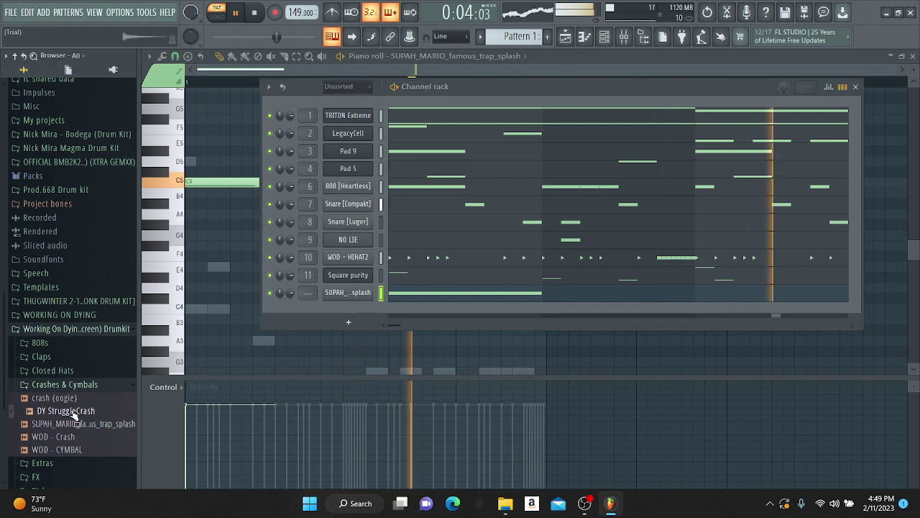
click(77, 374)
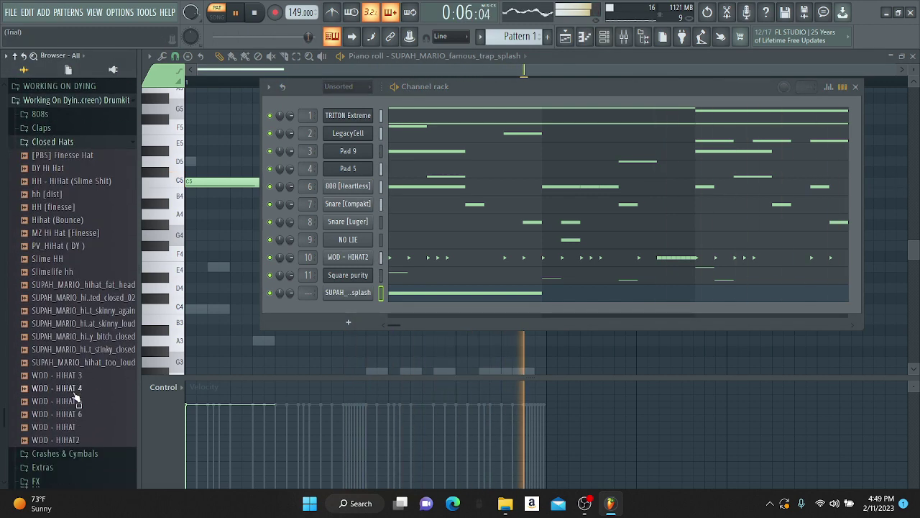
click(62, 434)
key(space)
scroll(63, 431, down, 3)
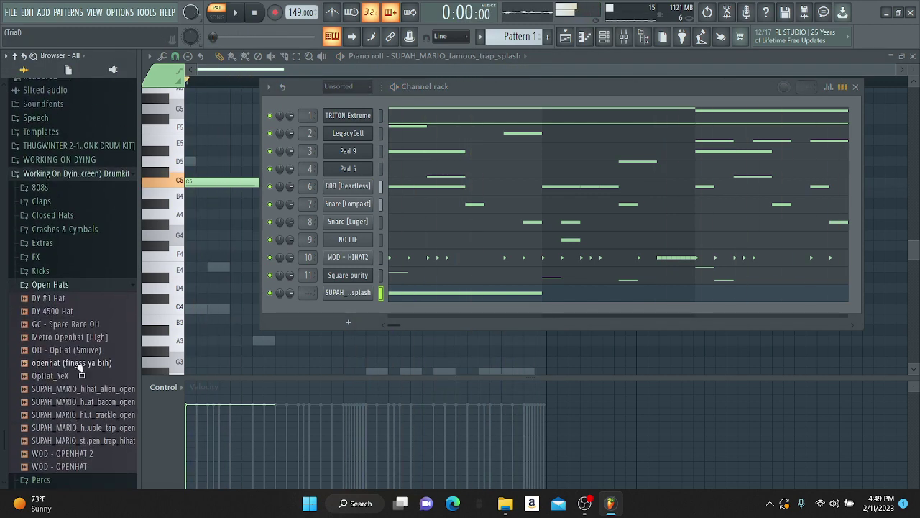
click(81, 348)
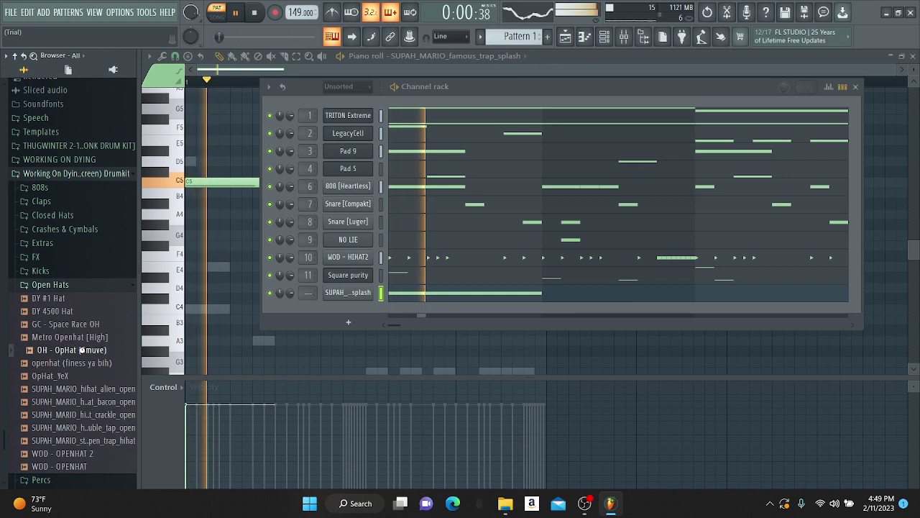
click(54, 480)
click(77, 314)
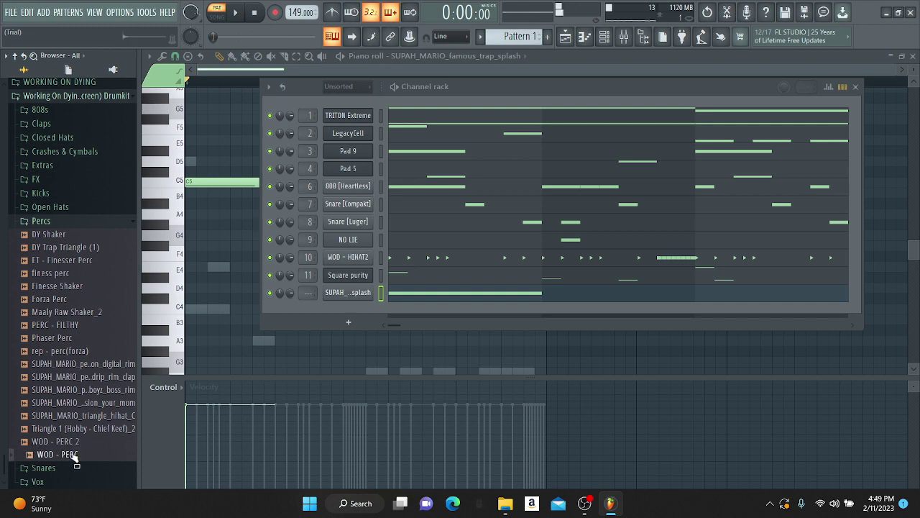
drag(363, 305, 364, 308)
Step: Place a one-beat C5 note on the second beat of each of bars 1 to 4 in the WOD - PERC channel's piano roll
click(477, 57)
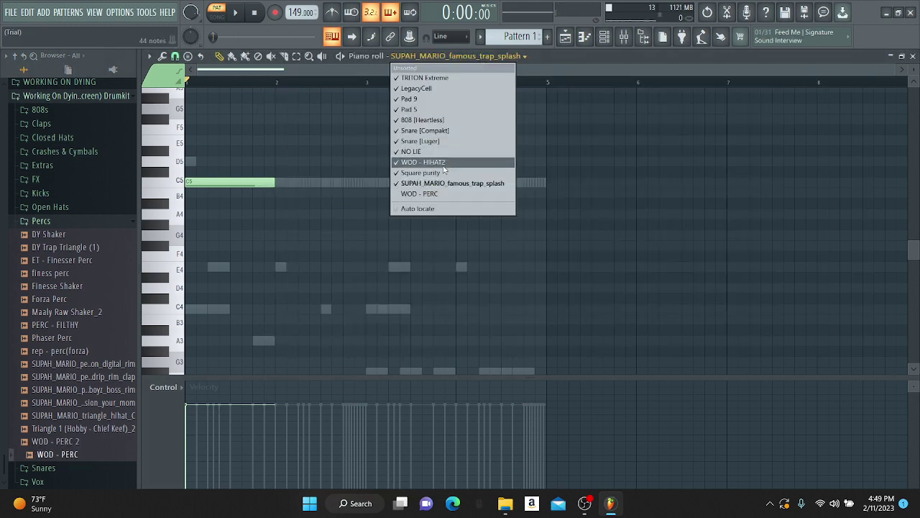
click(413, 193)
click(197, 183)
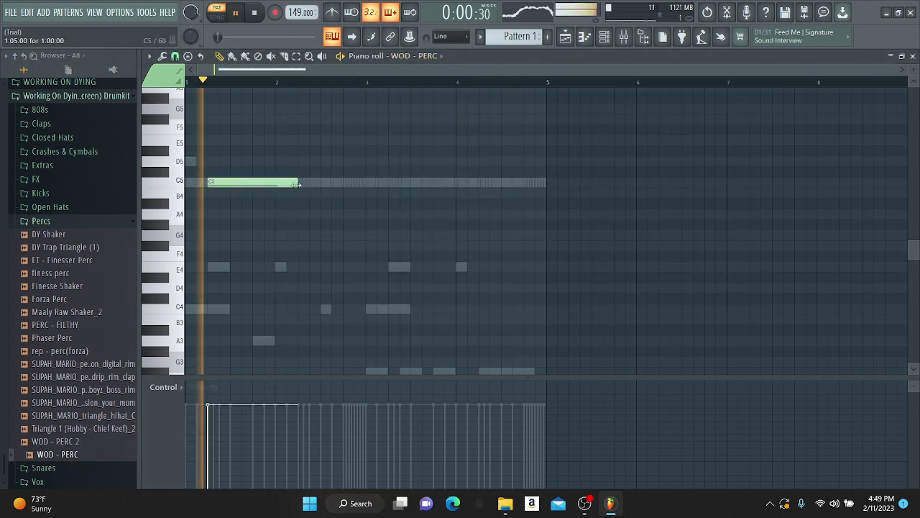
drag(297, 182, 231, 182)
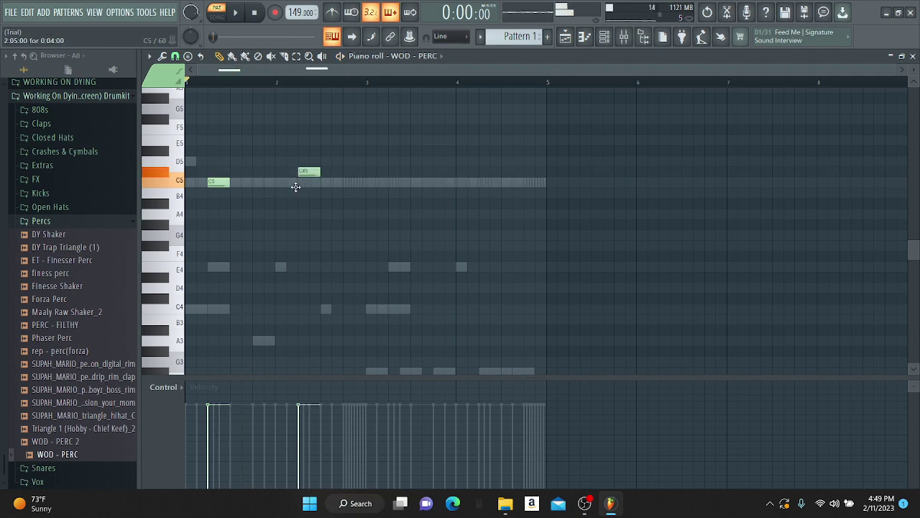
drag(295, 187, 302, 183)
click(394, 183)
key(space)
click(477, 183)
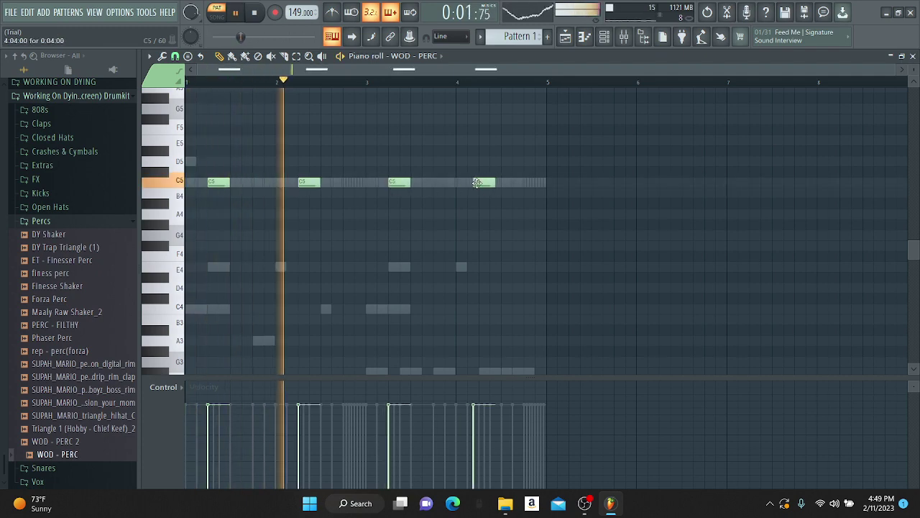
drag(476, 182, 481, 183)
Step: Replace the WOD - PERC channel's sample with WOD - PERC 2 from the WORKING ON DYING kit
click(604, 37)
scroll(112, 281, up, 4)
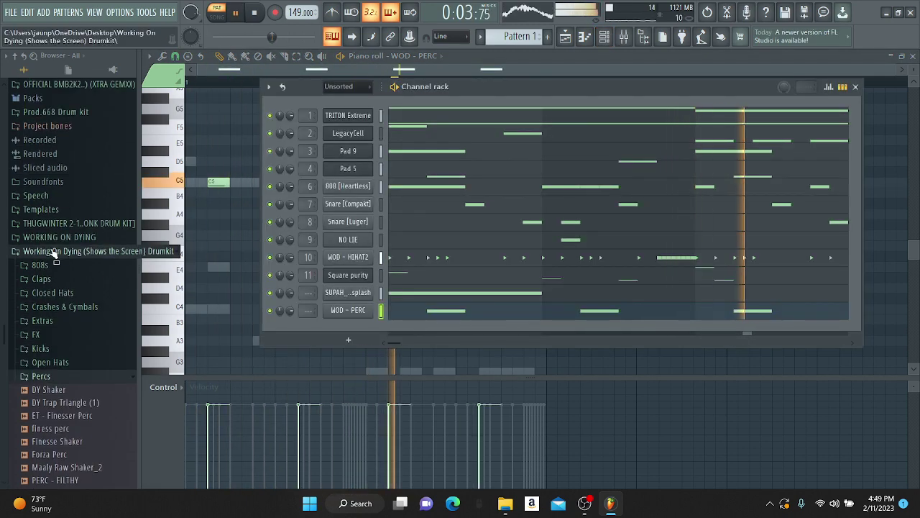
scroll(53, 253, up, 5)
click(72, 465)
key(space)
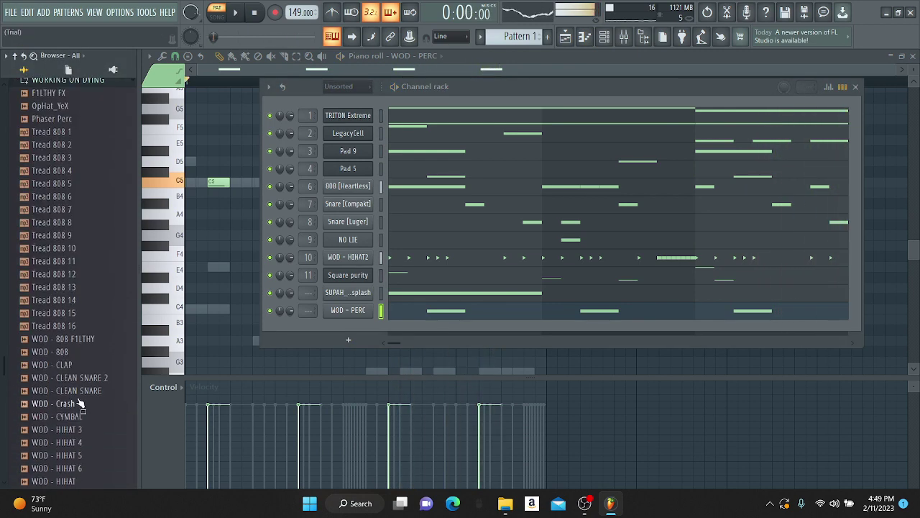
scroll(78, 413, down, 4)
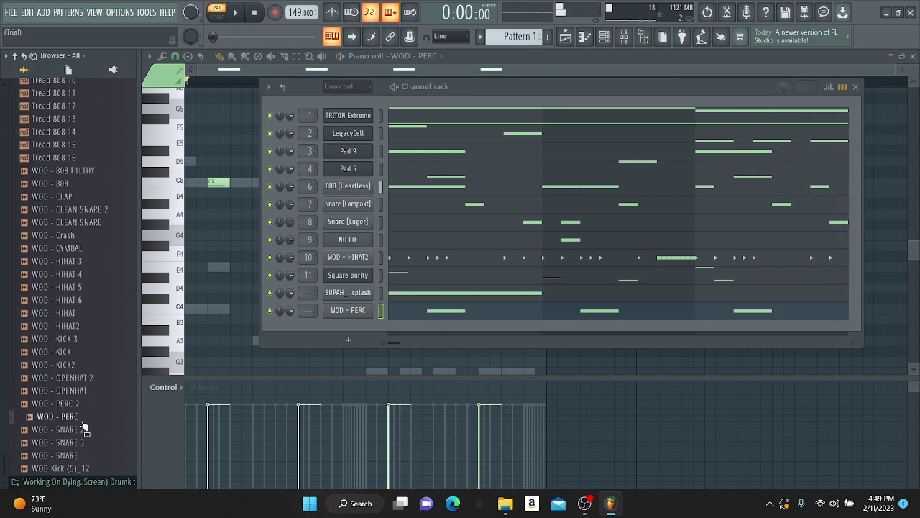
drag(325, 331, 325, 327)
key(space)
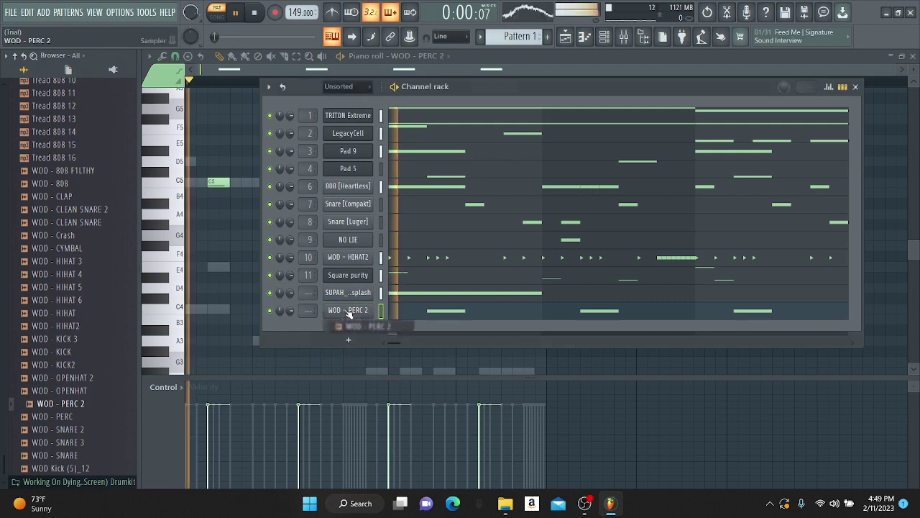
Step: Add the Phaser Perc sample from the WORKING ON DYING kit as a new channel and open its piano roll
scroll(84, 297, up, 7)
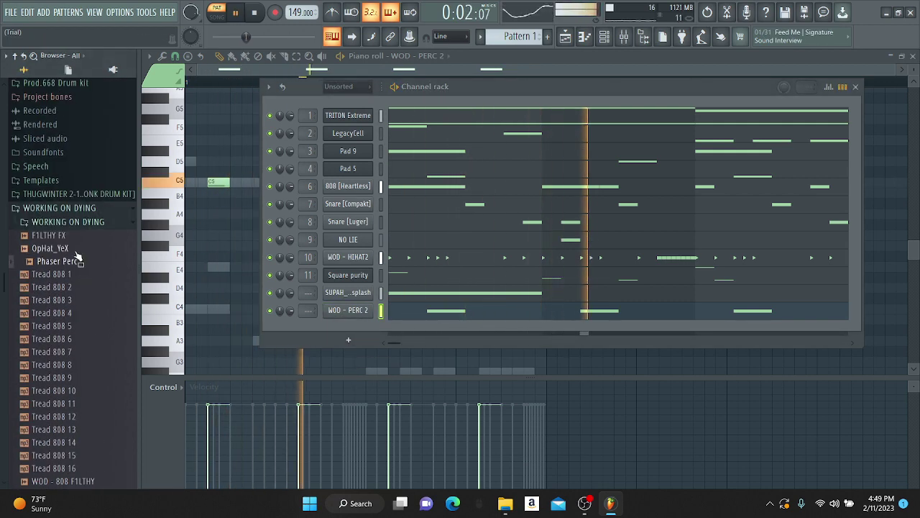
drag(67, 261, 365, 329)
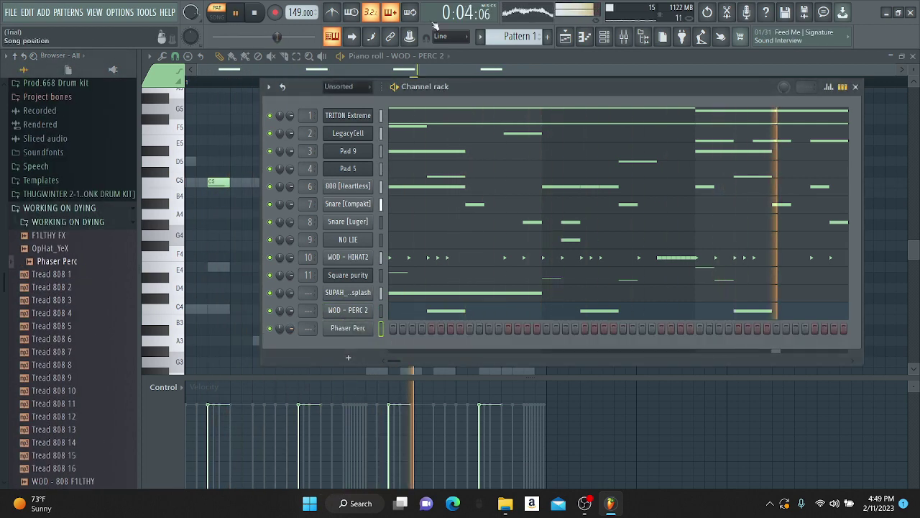
click(403, 55)
click(417, 204)
key(space)
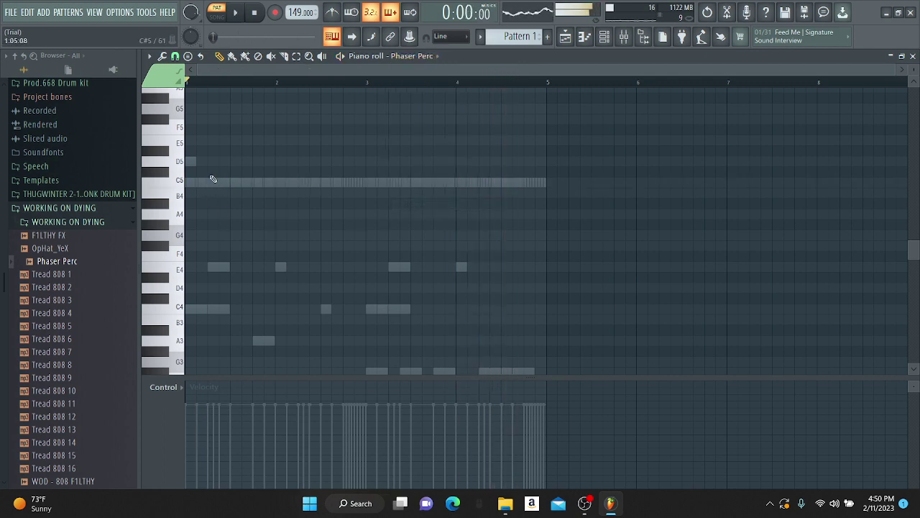
Step: Place one-beat C5 notes for Phaser Perc at steps 1, 7 and 13 of bar 1, steps 1 and 13 of bar 3, and step 5 of bar 4
key(space)
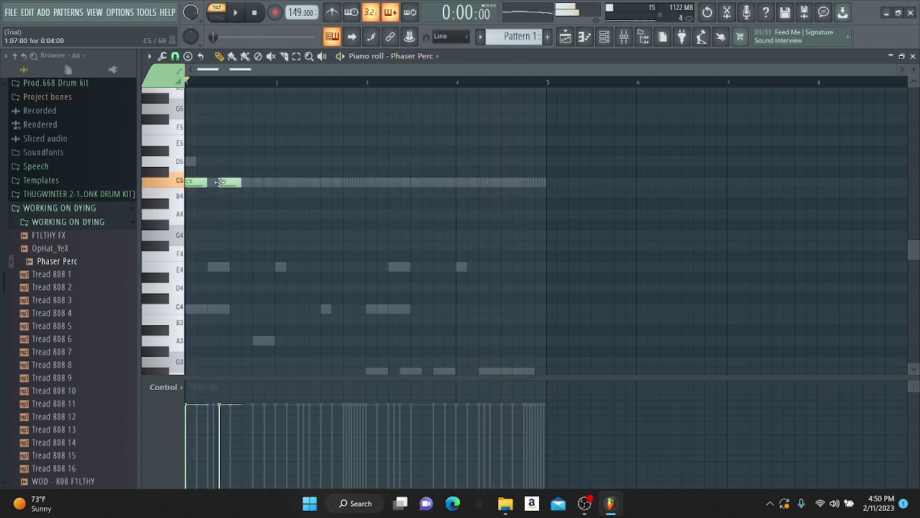
key(space)
click(264, 181)
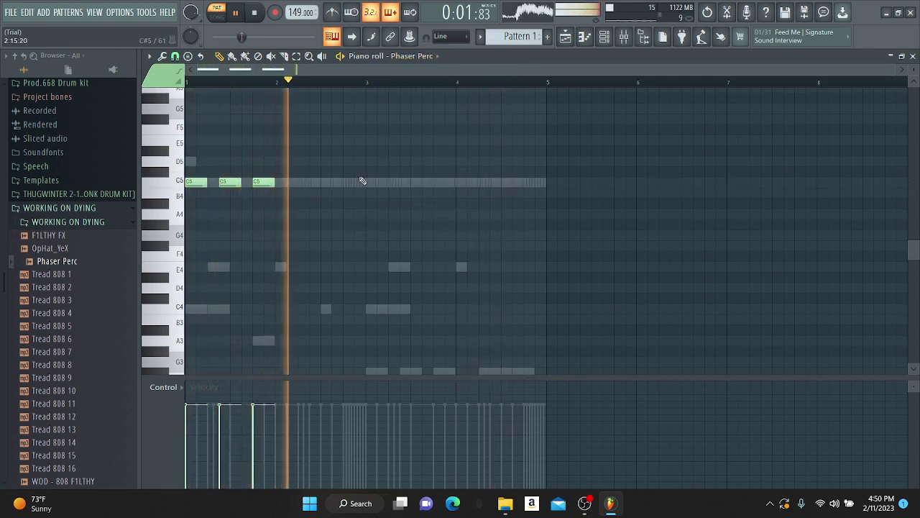
click(373, 181)
click(439, 181)
click(480, 182)
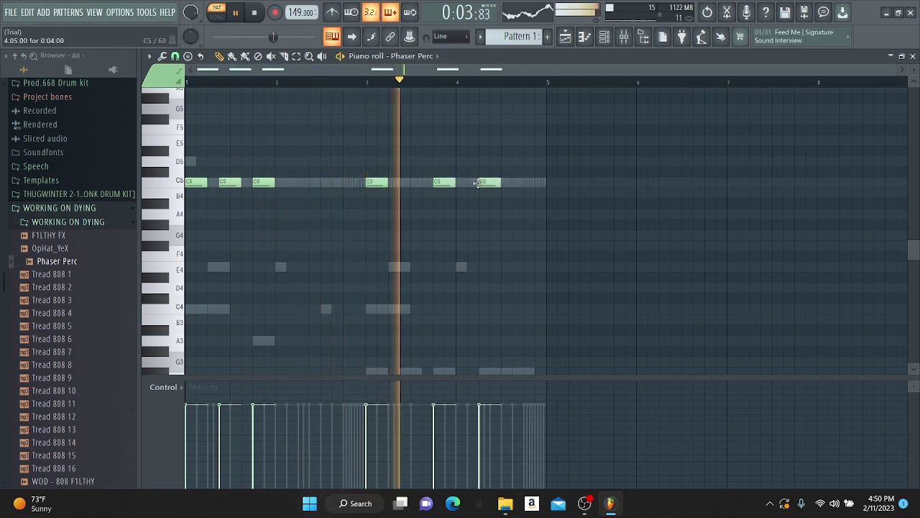
Step: Add the OpHat_YeX sample as a new channel and place one-beat C5 notes on the third beat of each of bars 1 to 4
key(F6)
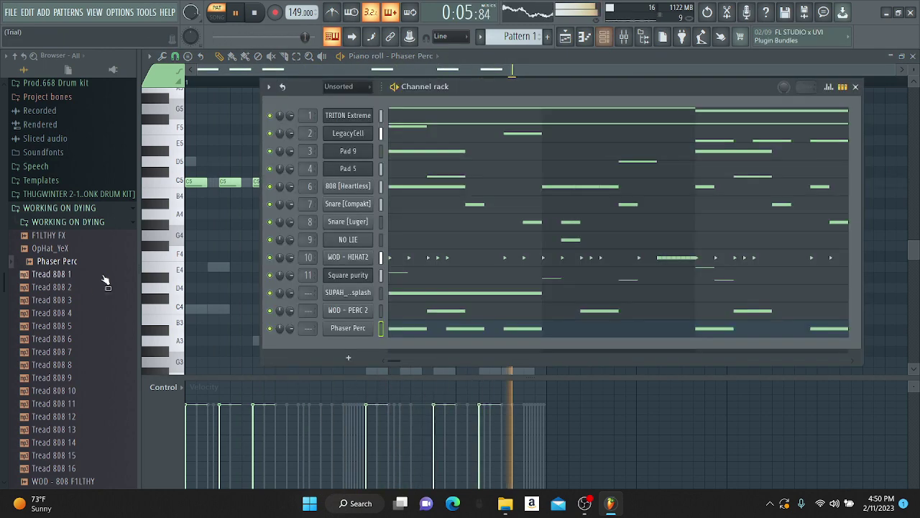
drag(66, 252, 356, 345)
click(391, 56)
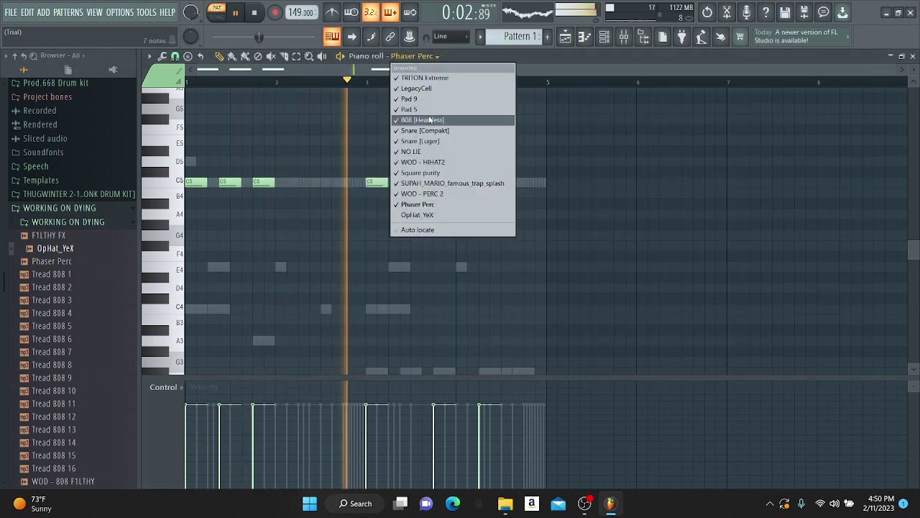
click(424, 215)
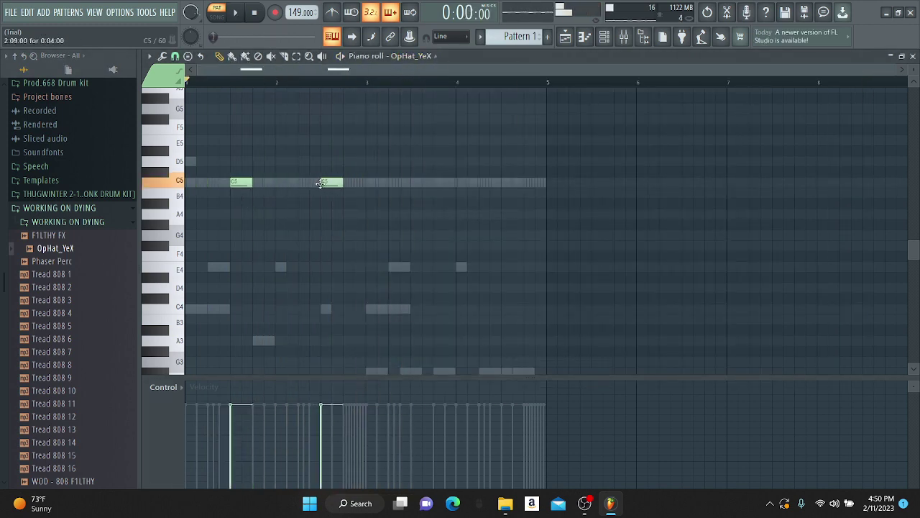
drag(406, 182, 412, 183)
click(505, 182)
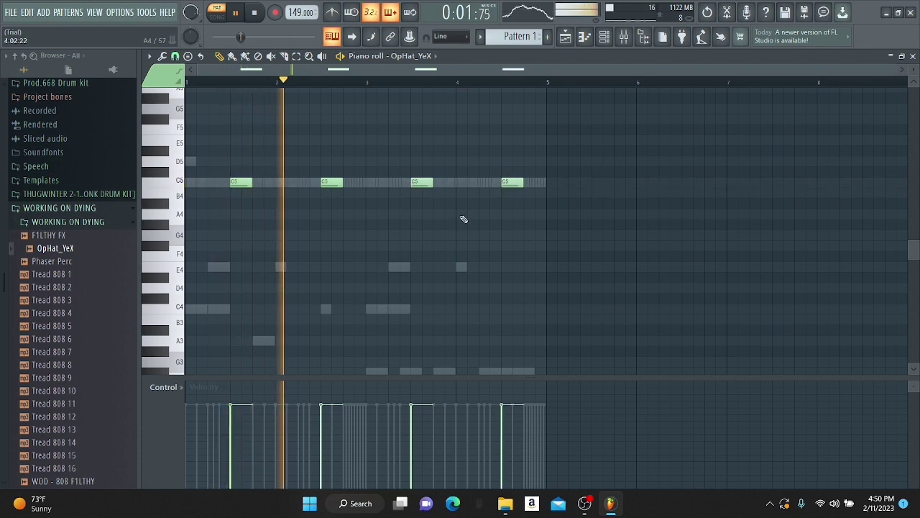
Step: Look through the WORKING ON DYING kit and the other browser folders for another drum sample
click(605, 38)
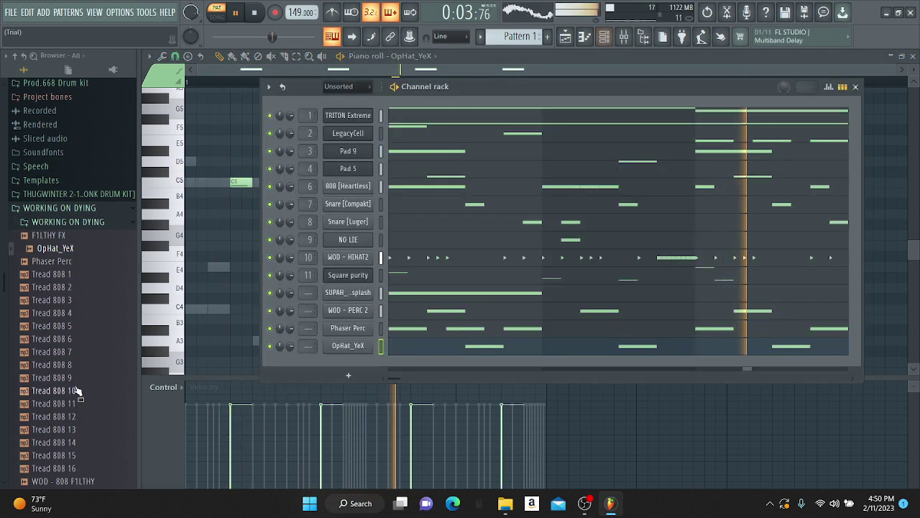
scroll(77, 390, down, 3)
scroll(76, 388, down, 5)
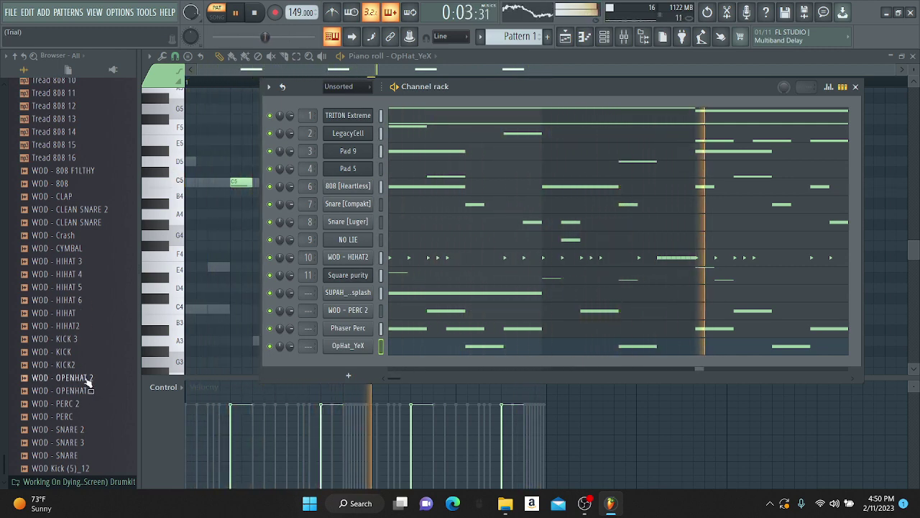
scroll(84, 368, up, 6)
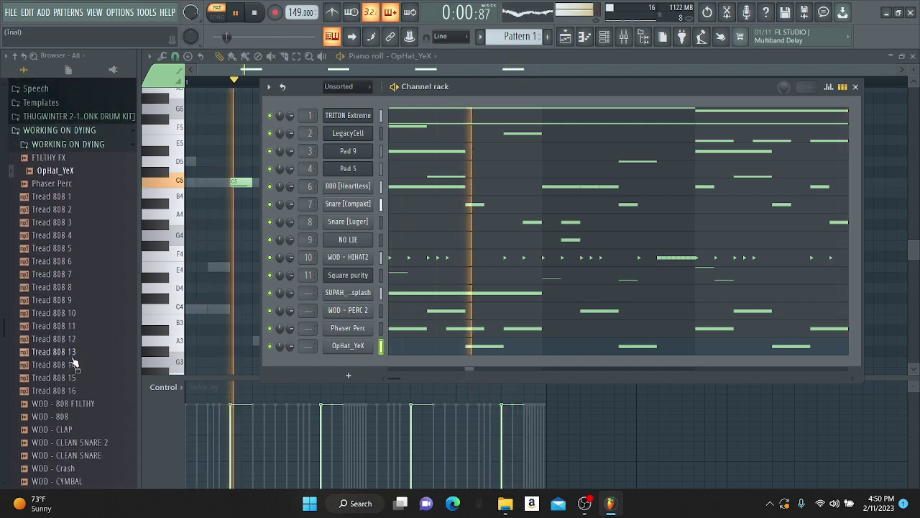
scroll(75, 356, down, 4)
scroll(75, 354, up, 8)
scroll(72, 346, up, 3)
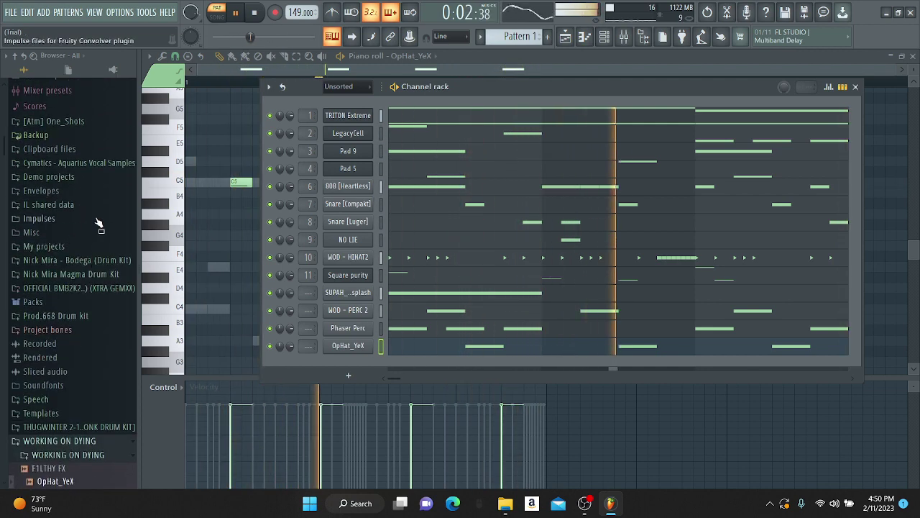
Step: Add the Kick [FaceTime] sample from the OFFICIAL BMB2K2 (XTRA GEMXX) kit's Kick [100] folder as a new channel
click(68, 289)
scroll(67, 363, down, 3)
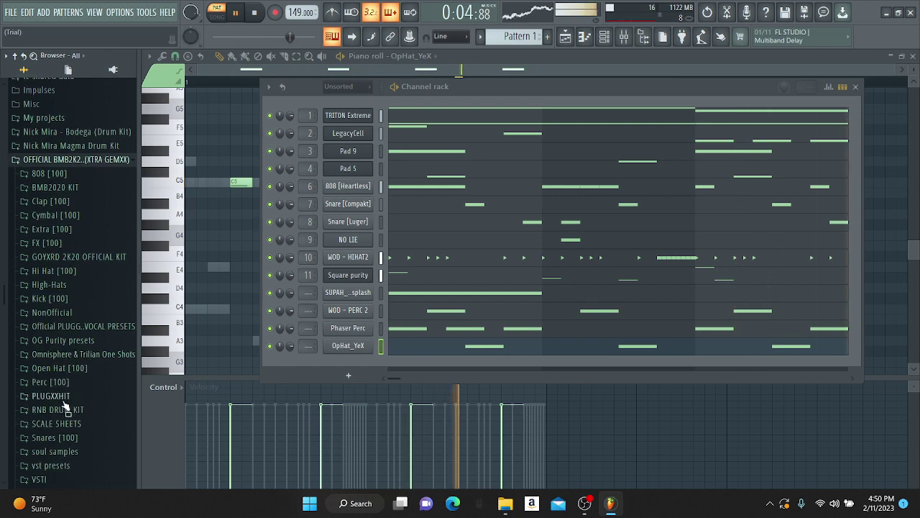
scroll(66, 363, down, 3)
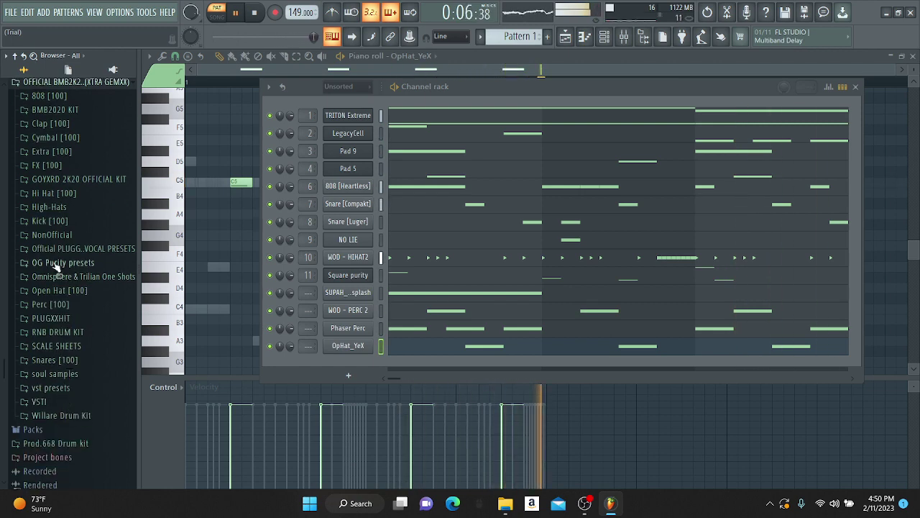
click(62, 219)
scroll(79, 302, down, 5)
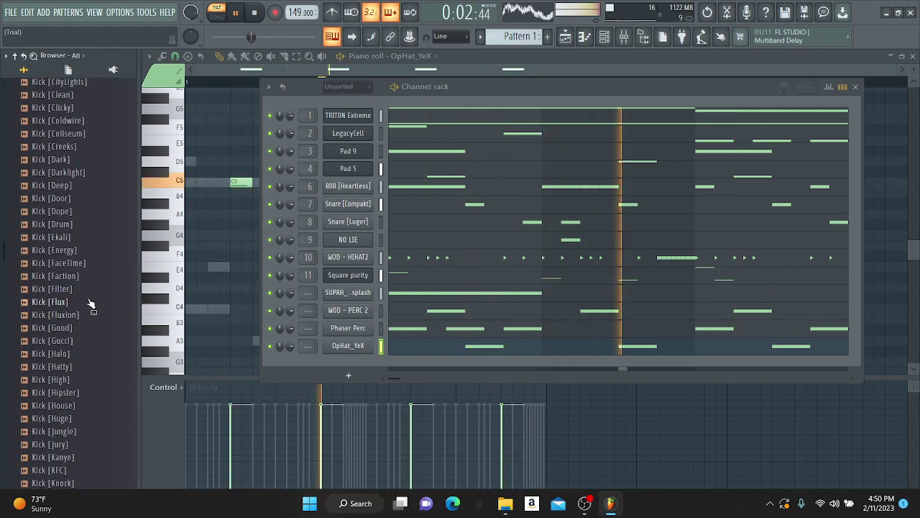
click(64, 251)
key(space)
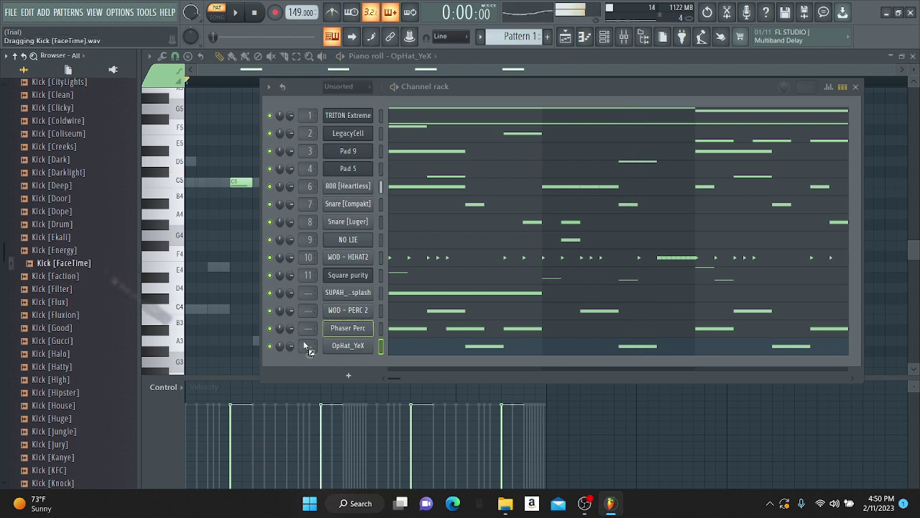
drag(346, 364, 348, 360)
Step: Place a pattern of short C5 notes across bars 1 to 4 in the Kick [FaceTime] channel's piano roll
click(417, 57)
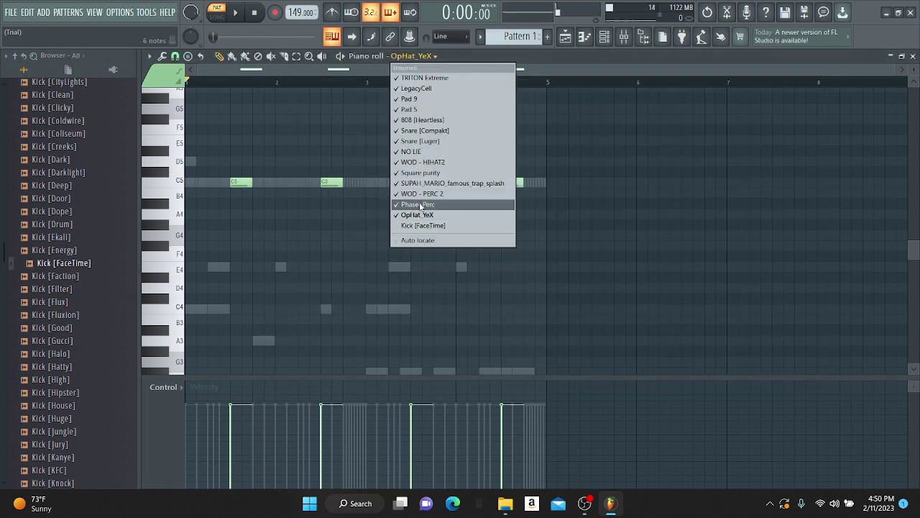
click(393, 225)
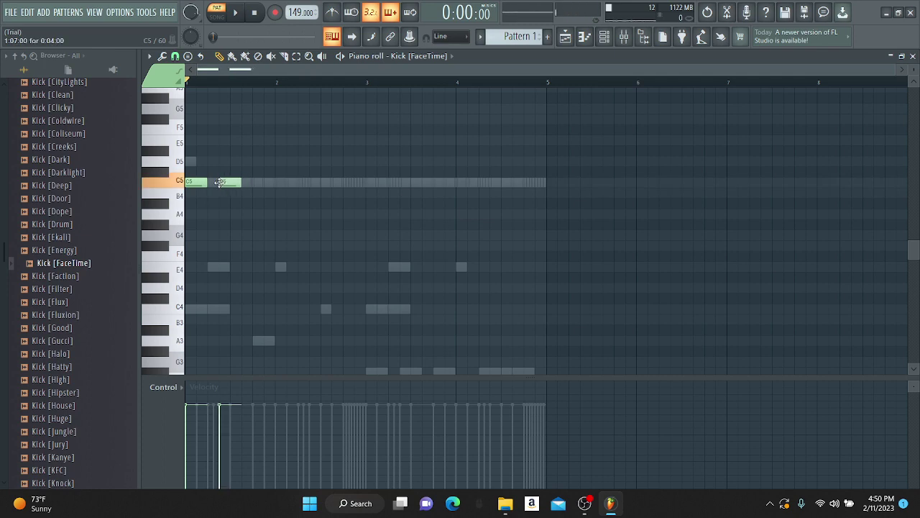
key(space)
click(258, 182)
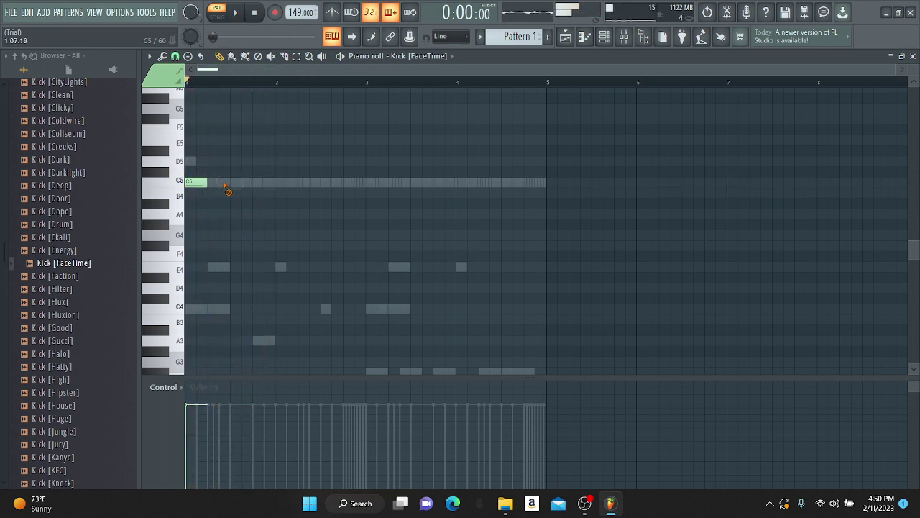
key(space)
click(259, 183)
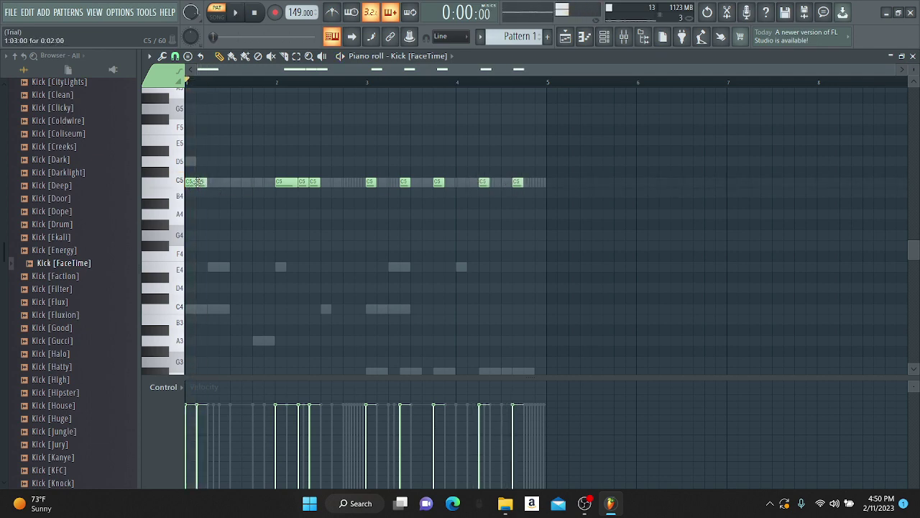
Step: Boost the gain of the Kick [FaceTime] sample to about 13% in its channel settings and play the pattern
key(space)
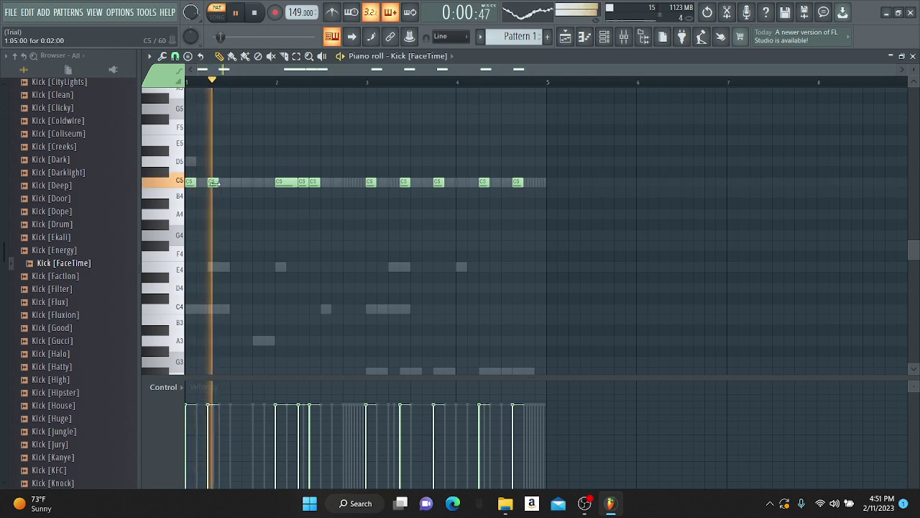
key(F6)
click(348, 364)
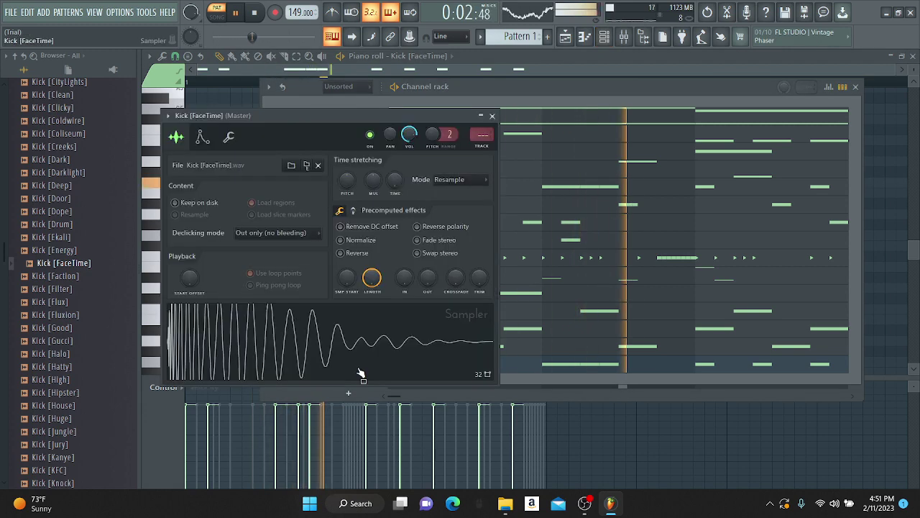
drag(348, 231, 347, 222)
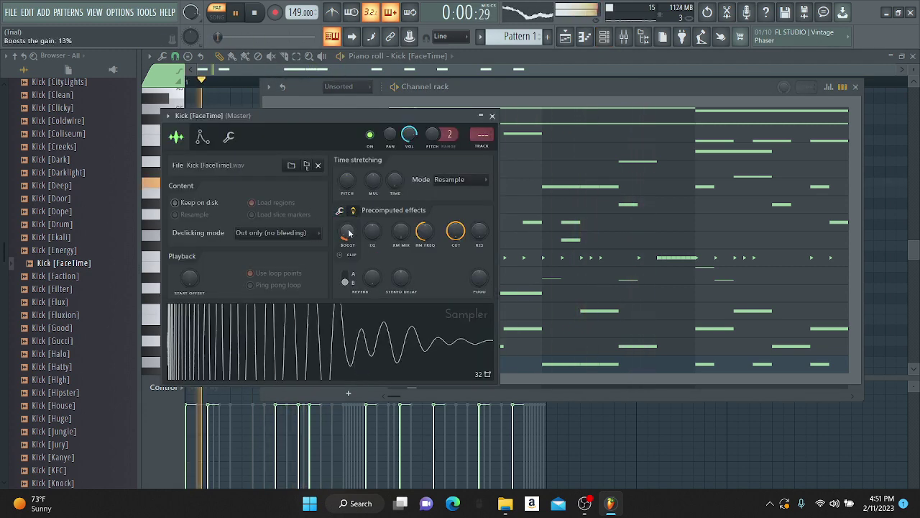
click(249, 106)
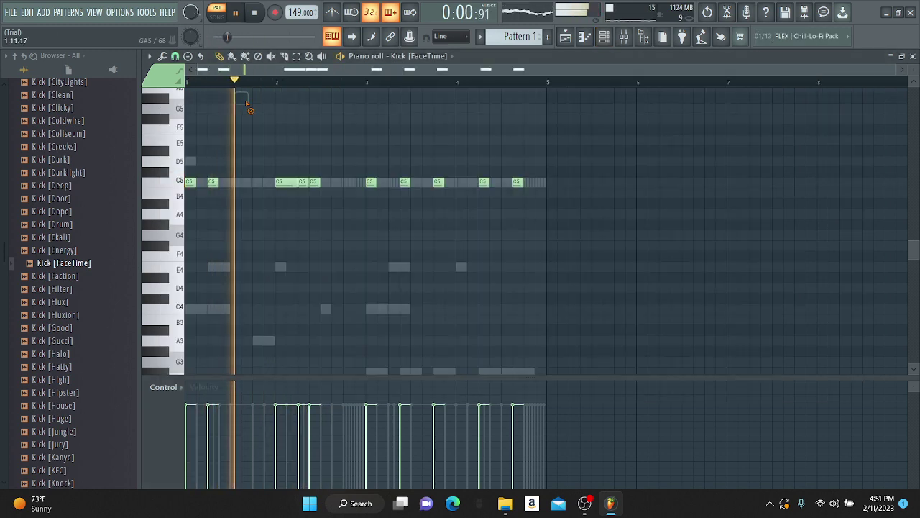
key(space)
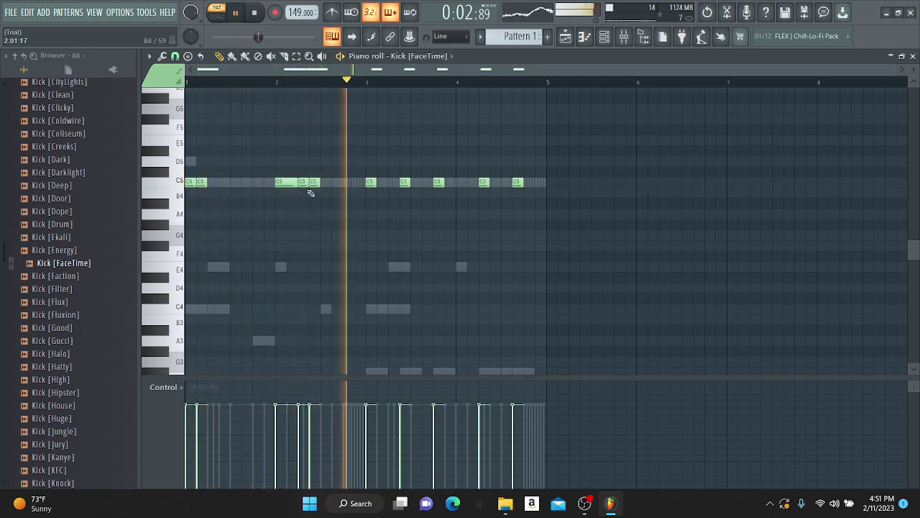
Step: Audition samples in the Perc [100] folder and add Perc [Cavern] as a new channel
click(604, 38)
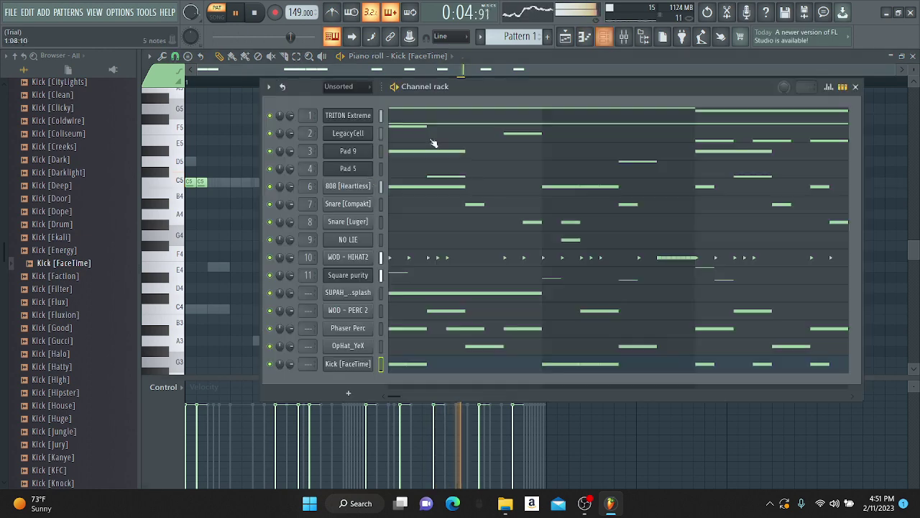
scroll(26, 336, down, 15)
scroll(26, 335, down, 3)
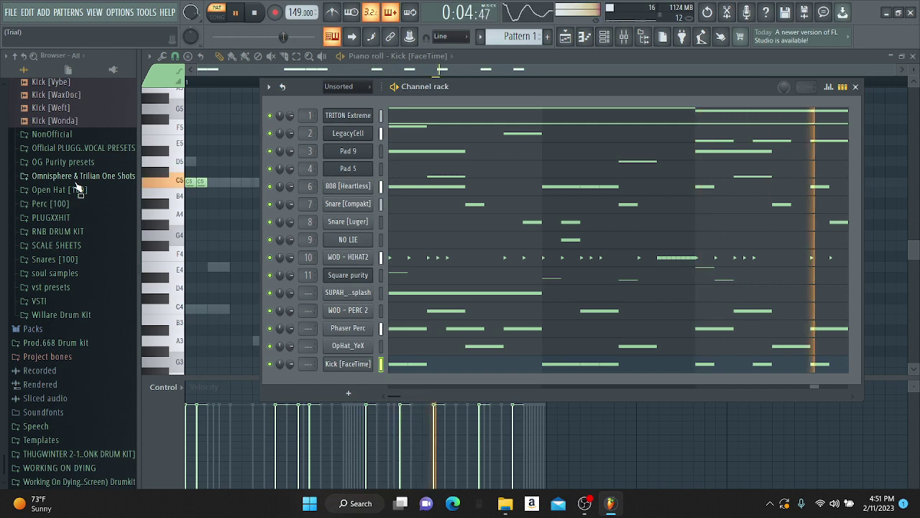
click(74, 204)
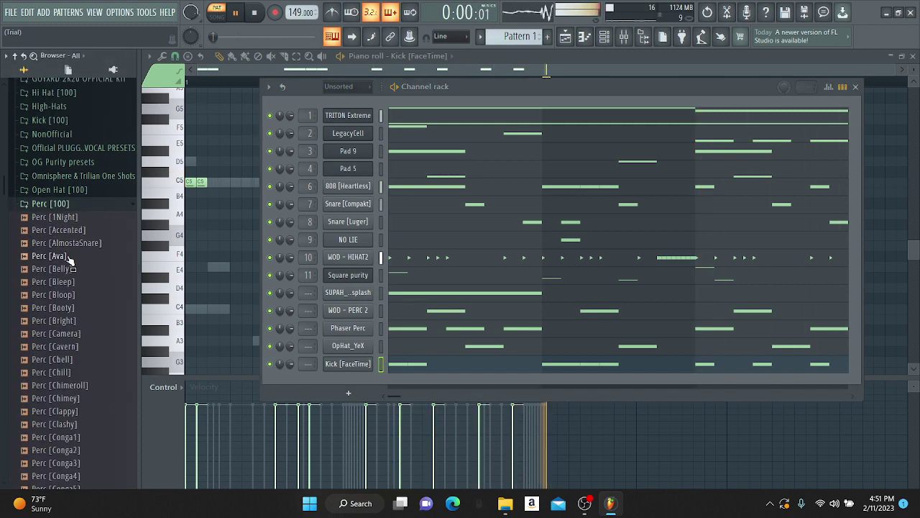
click(71, 256)
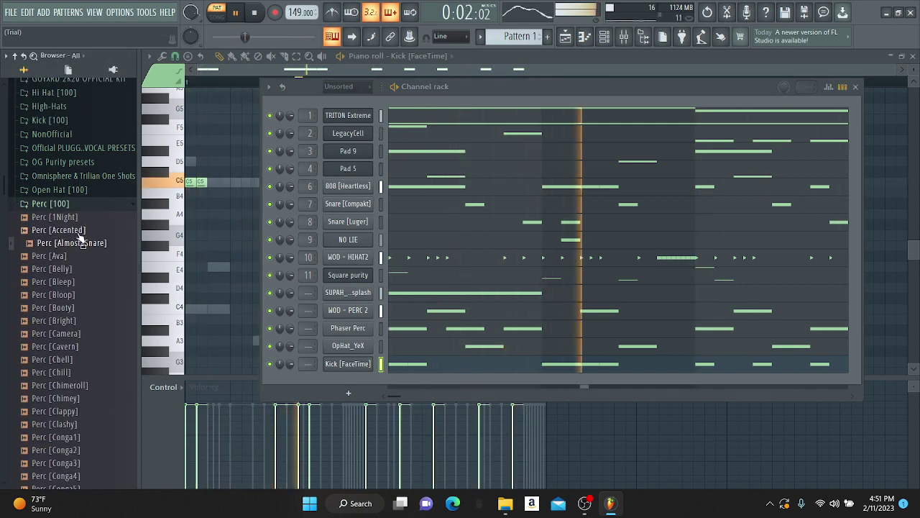
click(69, 269)
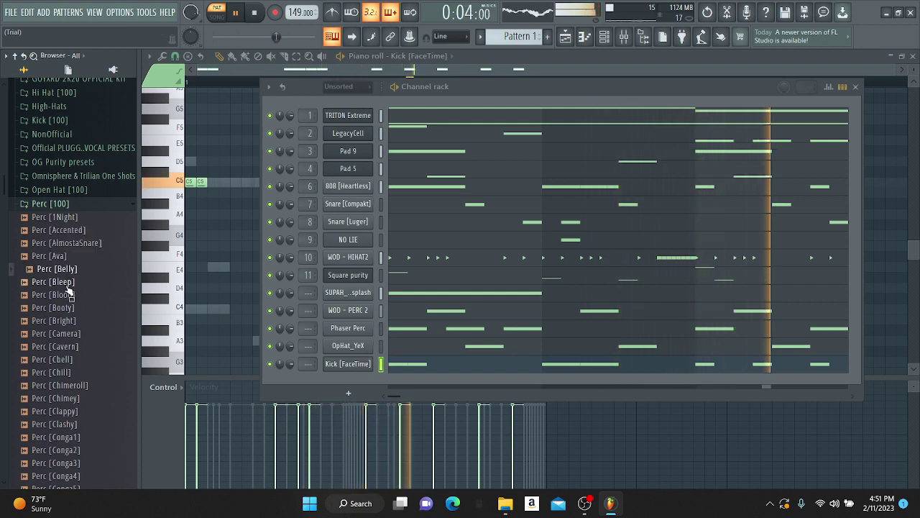
click(69, 295)
click(74, 308)
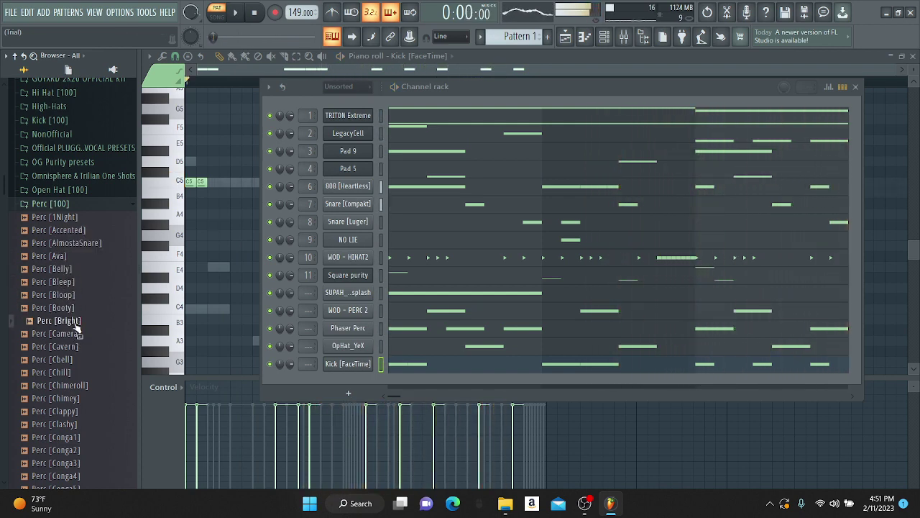
drag(349, 379, 345, 380)
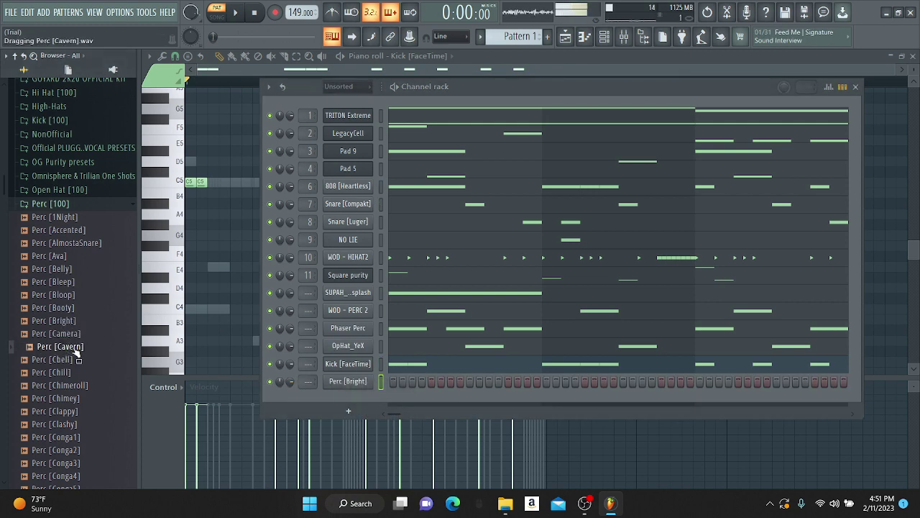
Step: Place short C5 notes on the fourth beat of bars 1 and 3 in the Perc [Cavern] channel's piano roll
key(space)
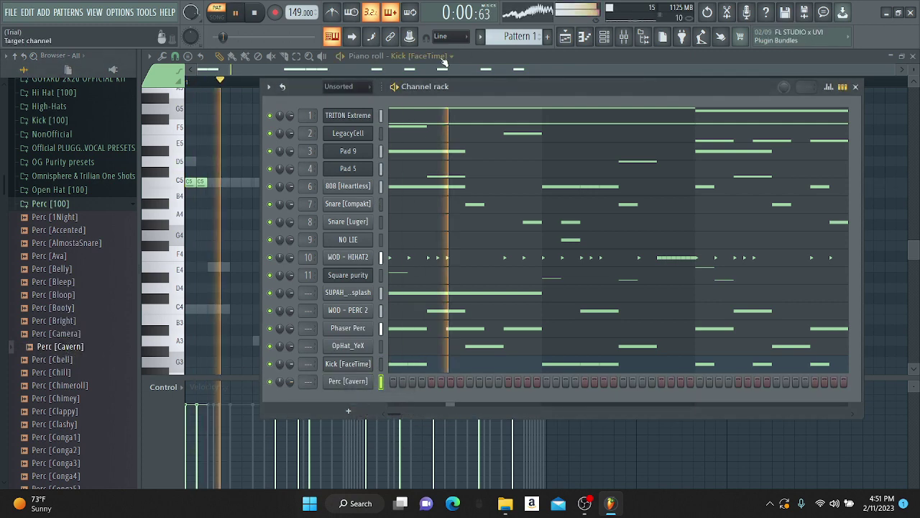
click(399, 55)
click(408, 236)
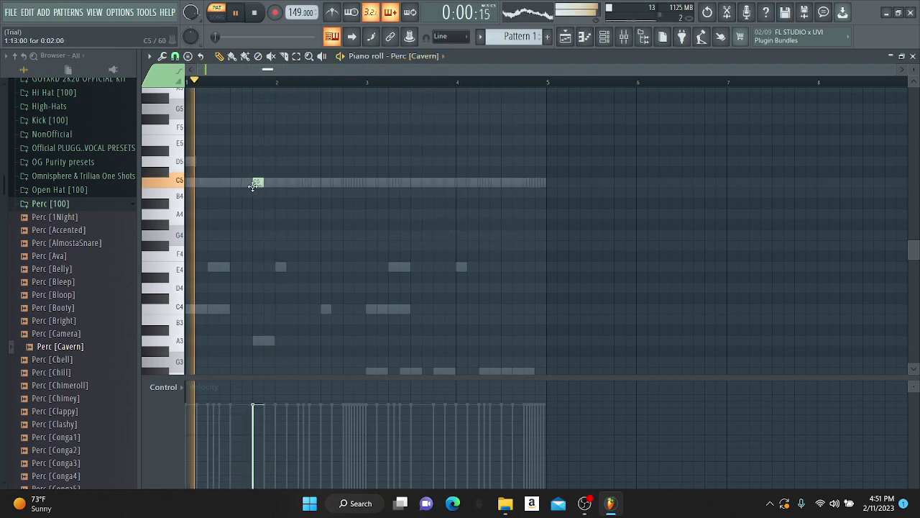
click(438, 182)
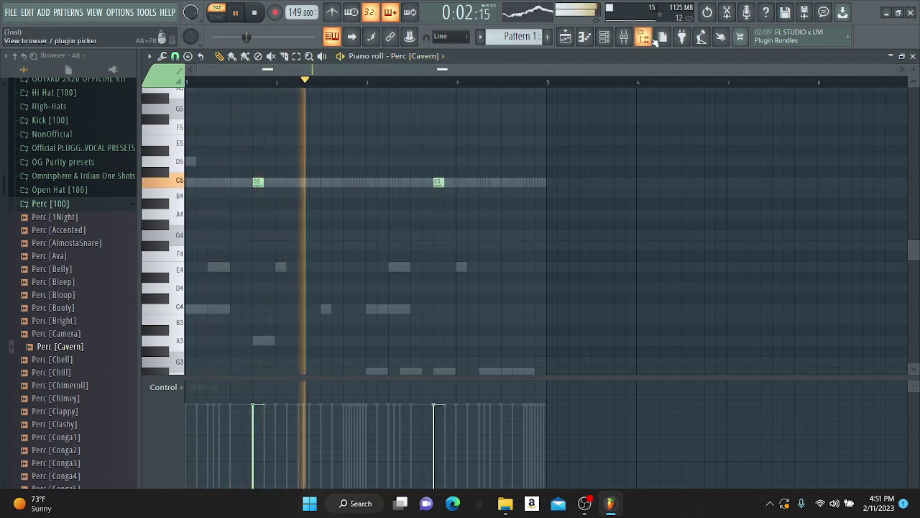
Step: Add the Perc [Chill] sample as a new channel and place short C5 notes on the third and fourth beats of bar 4
click(608, 39)
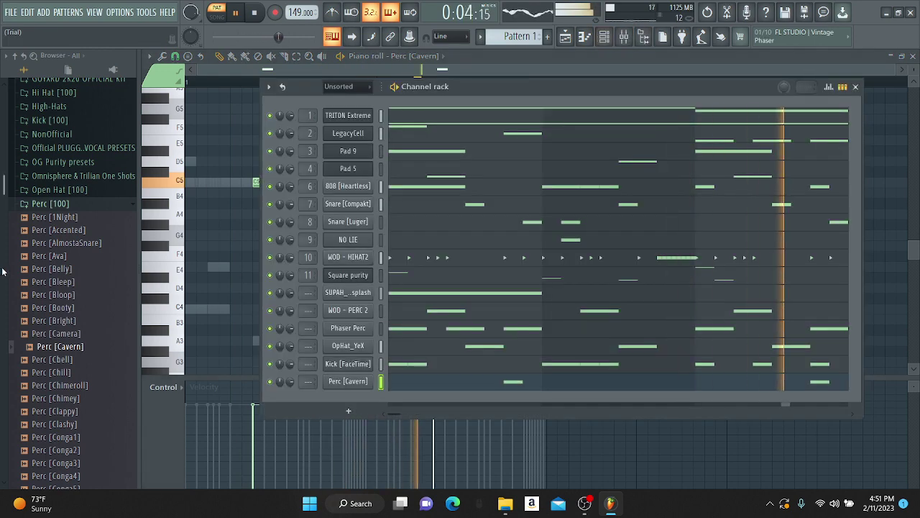
scroll(64, 298, down, 4)
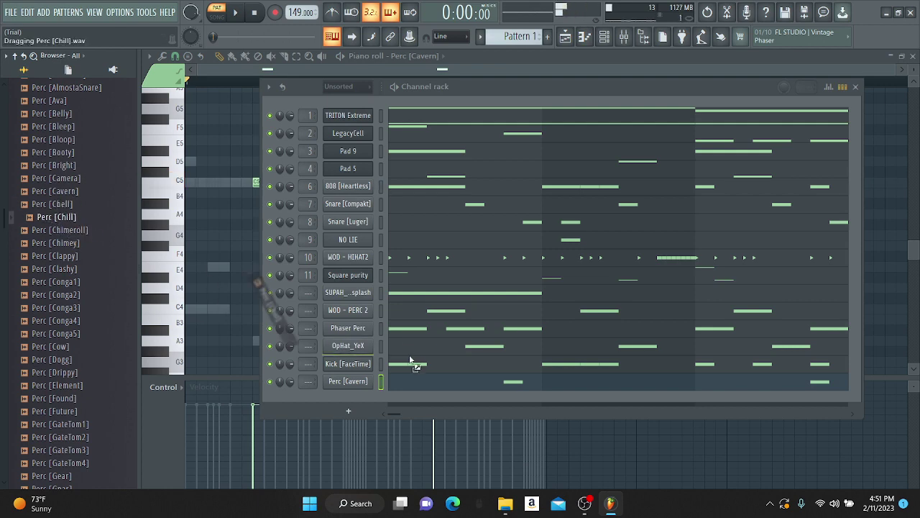
drag(412, 359, 368, 400)
click(442, 55)
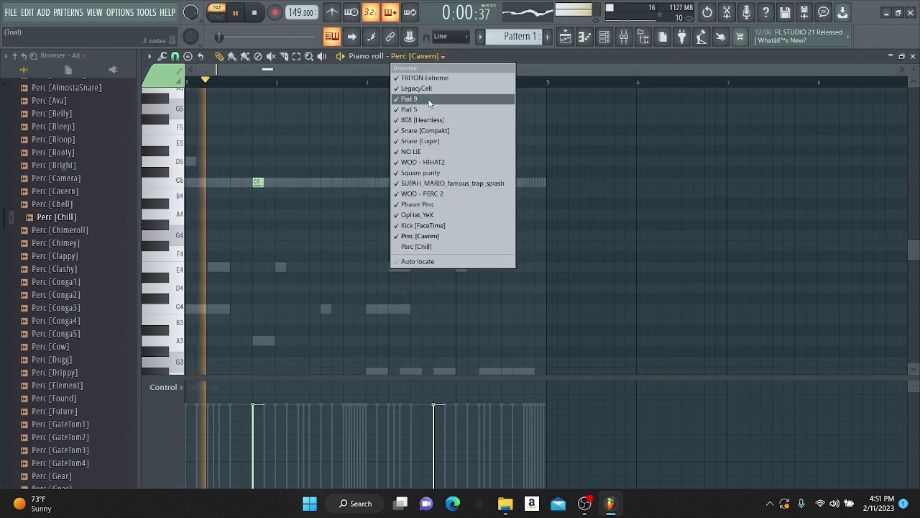
click(459, 245)
click(502, 182)
click(527, 182)
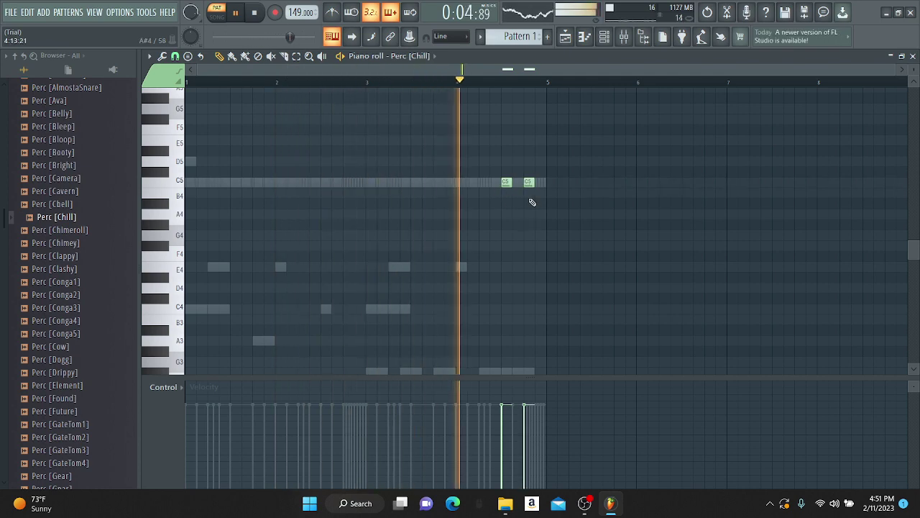
Step: Audition further samples in the Perc [100] folder against the beat and add Perc [Marty] as a new channel
click(605, 37)
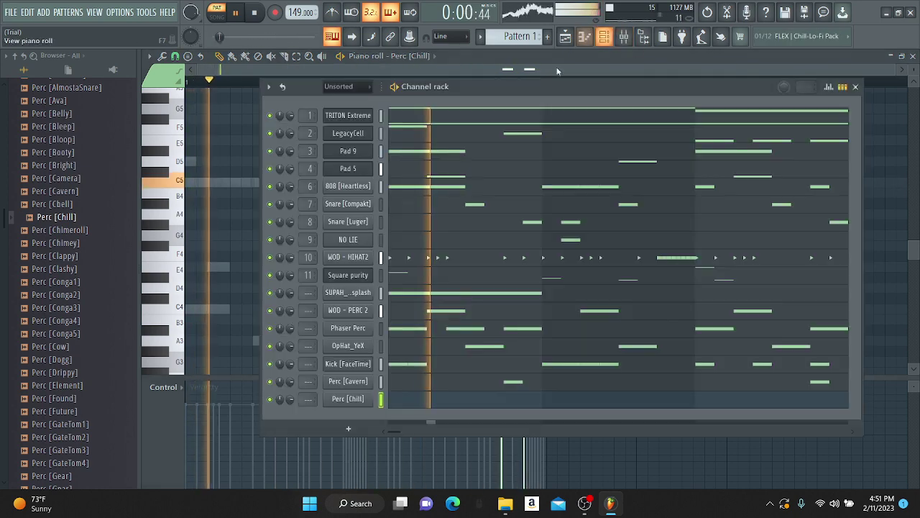
key(space)
scroll(76, 366, down, 2)
click(76, 359)
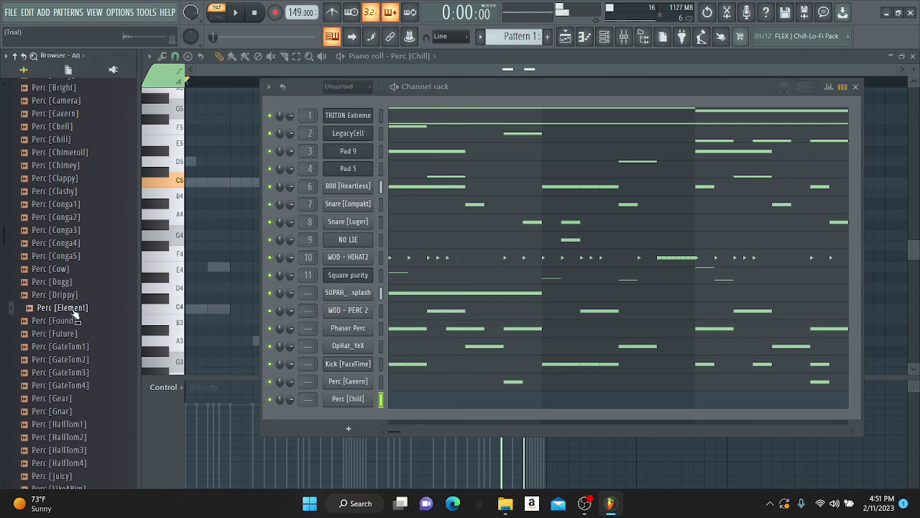
key(space)
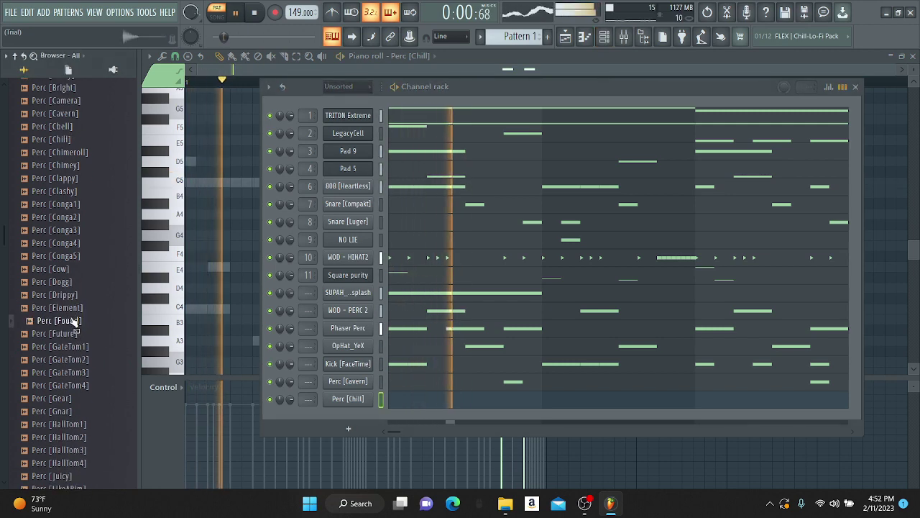
key(space)
key(space)
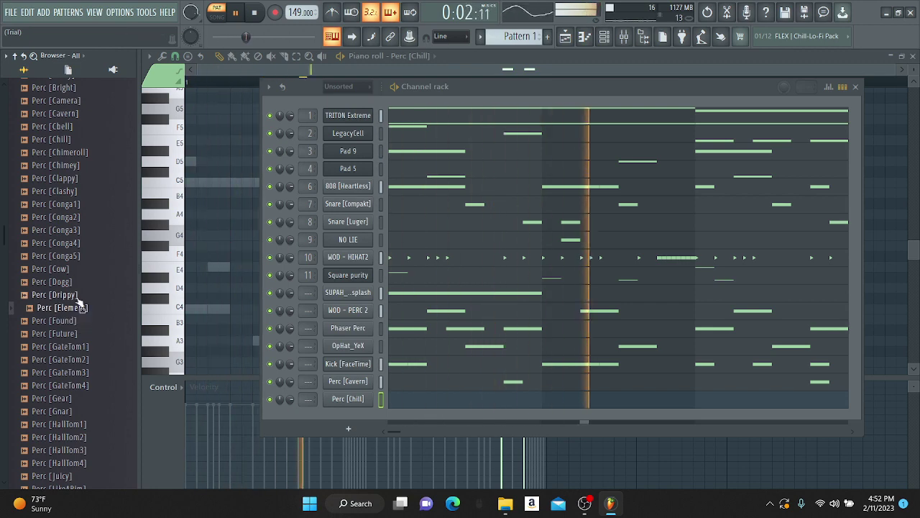
key(space)
scroll(77, 284, down, 4)
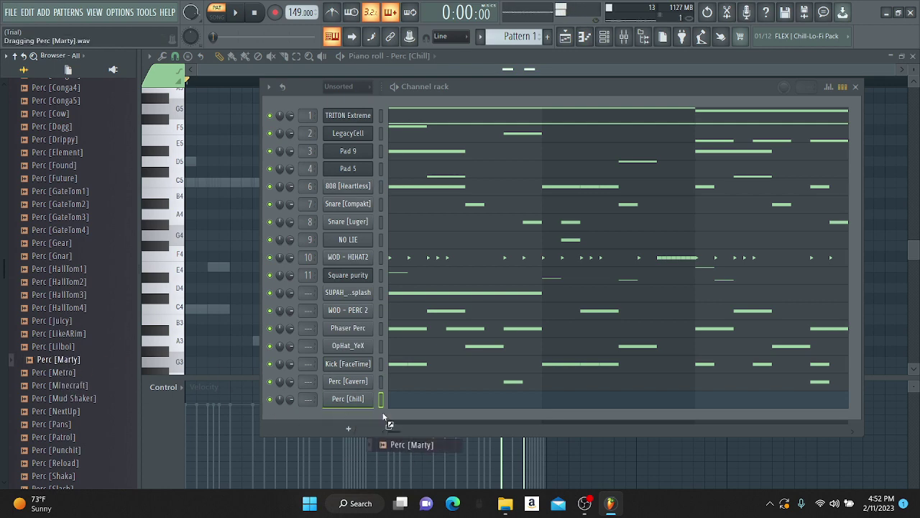
drag(384, 416, 385, 417)
Step: Place half-bar C5 notes at the start of each of bars 1 to 4 in the Perc [Marty] channel's piano roll
click(426, 56)
click(419, 257)
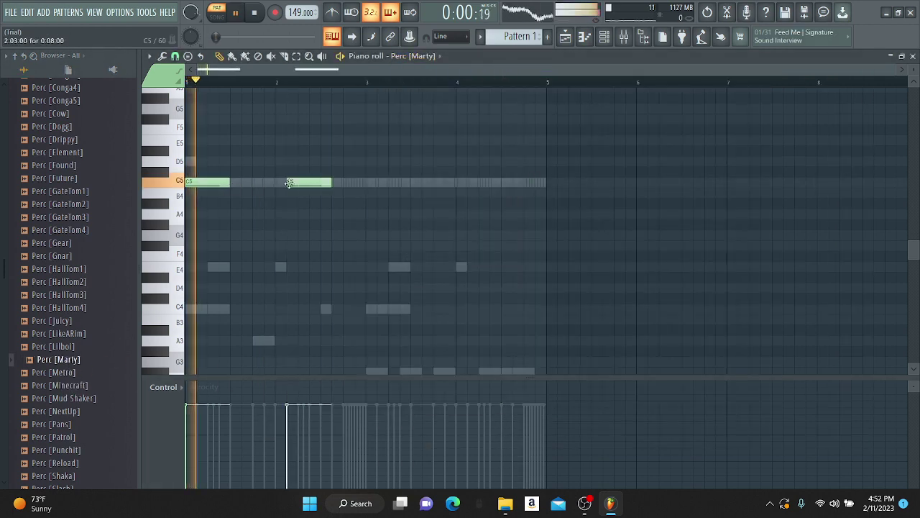
drag(289, 184, 278, 184)
drag(355, 175, 369, 187)
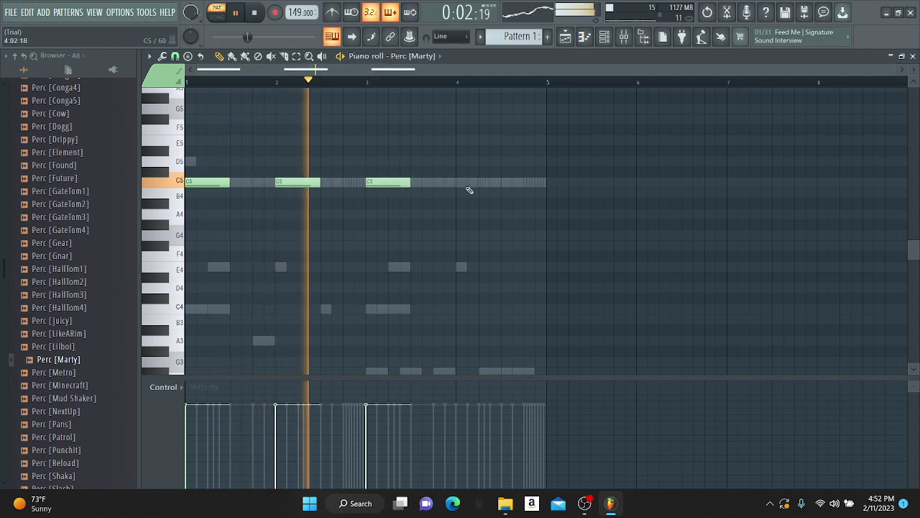
click(459, 183)
scroll(465, 227, up, 5)
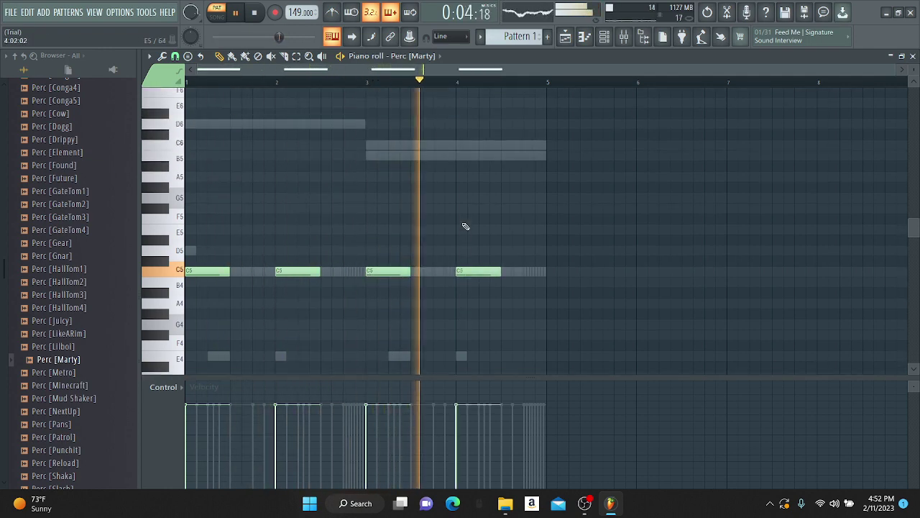
Step: Look through the generator categories in the plugin database, including Visual and Synth special, and the other browser folders
click(606, 38)
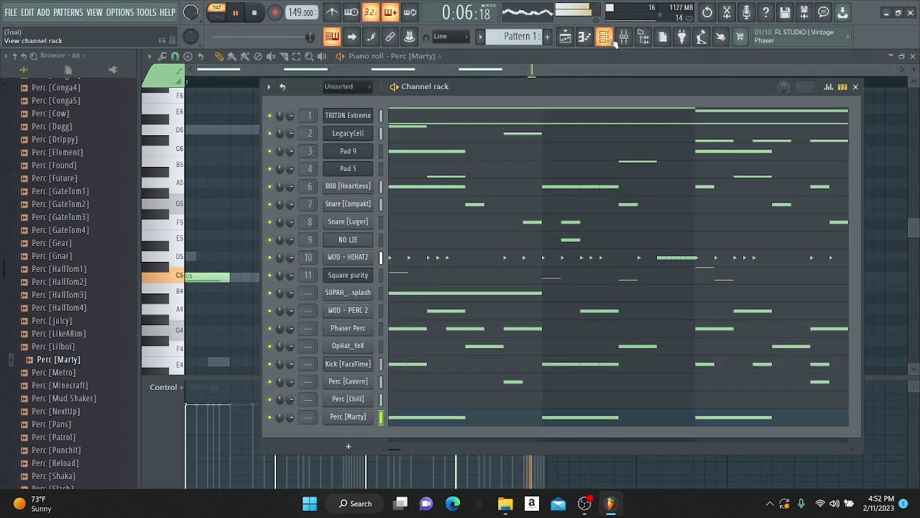
scroll(107, 181, up, 15)
click(103, 128)
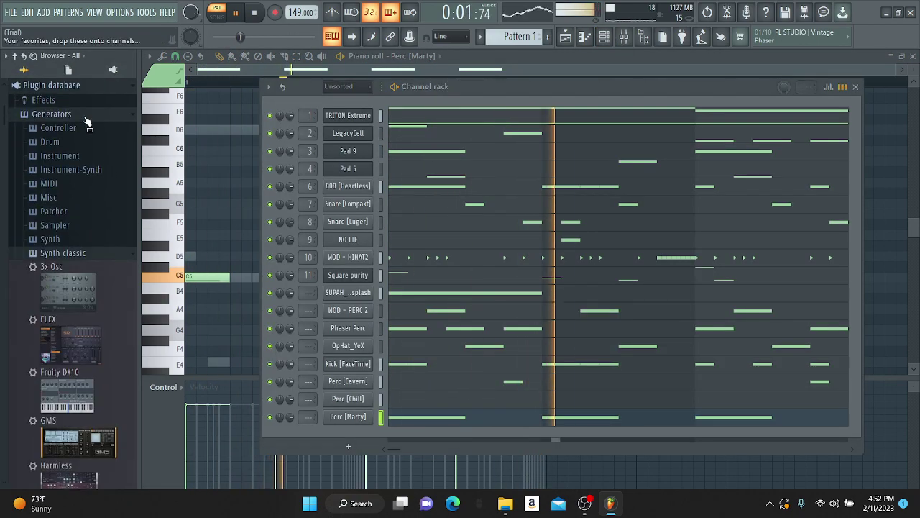
scroll(72, 216, down, 15)
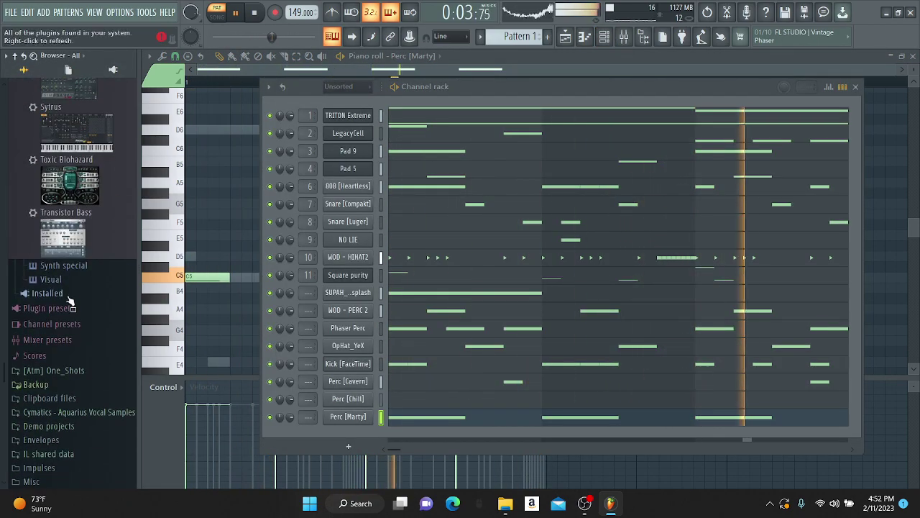
scroll(72, 287, down, 4)
click(62, 186)
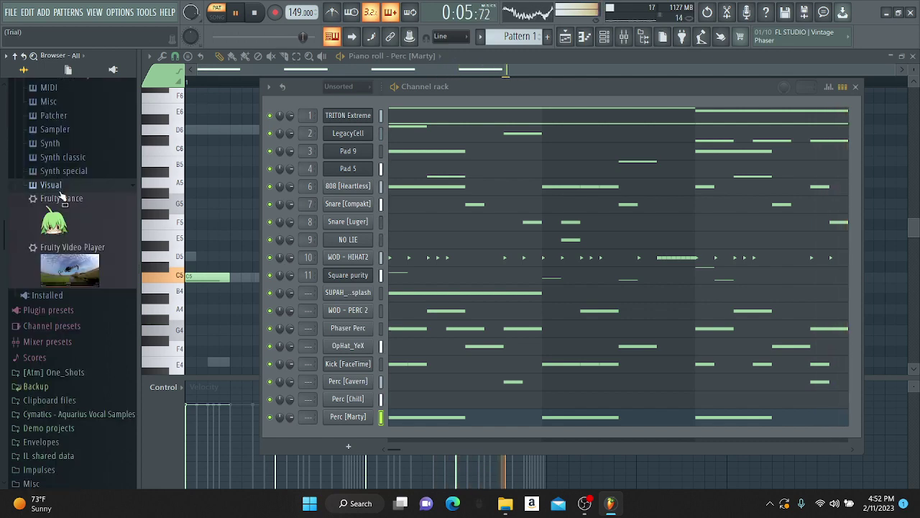
click(67, 171)
scroll(67, 205, down, 4)
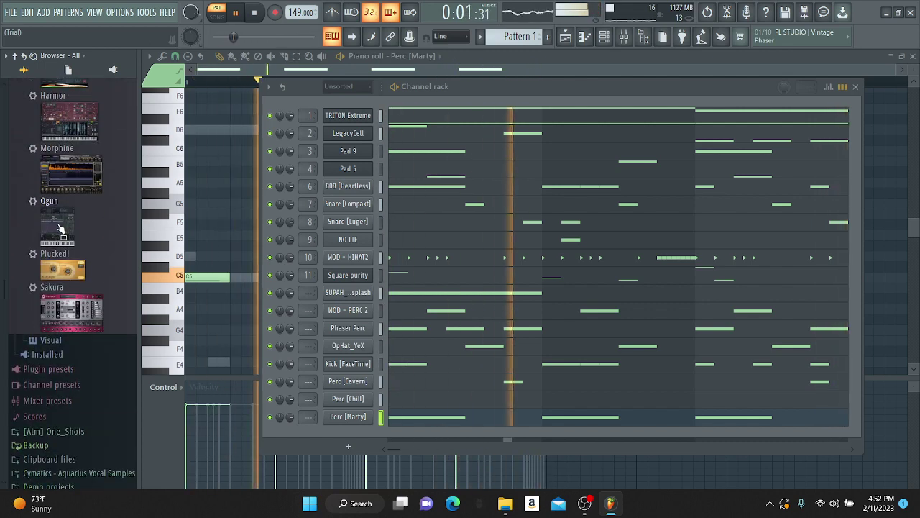
scroll(63, 229, down, 12)
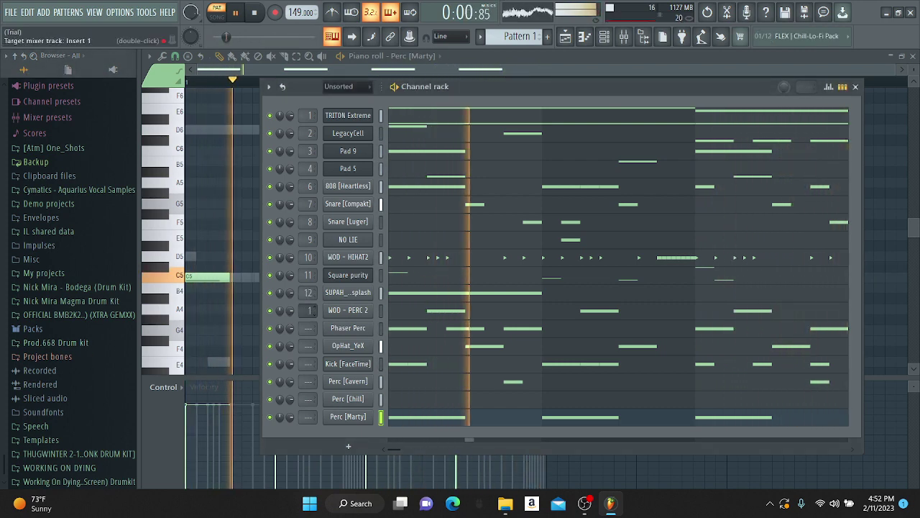
Step: Route the channels from WOD - PERC 2 through Perc [Marty] to mixer tracks 13 to 19 in order
double_click(308, 310)
double_click(308, 328)
mouse_move(312, 345)
mouse_down()
mouse_move(308, 411)
mouse_move(308, 400)
mouse_up()
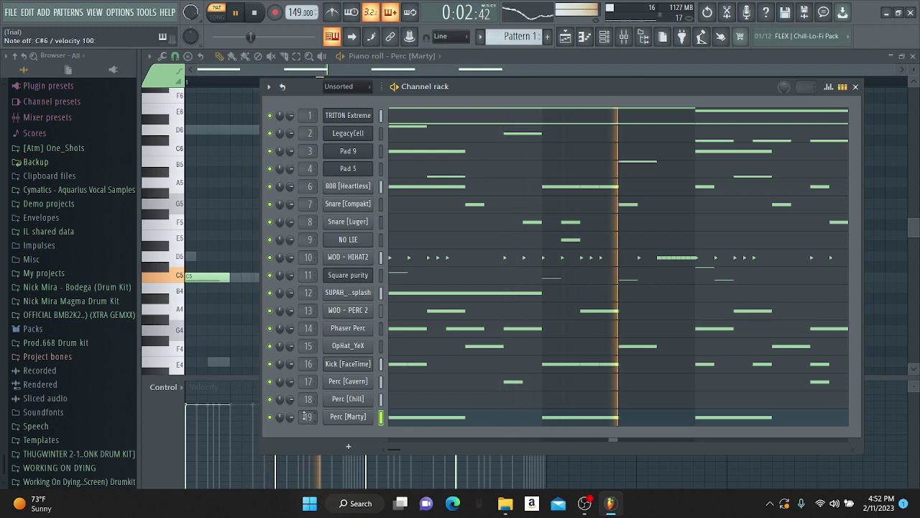
Step: Audition the Perc [100] folder samples from Perc [Accented] through Perc [Chimeroll] against the playing beat
click(83, 317)
scroll(83, 316, down, 7)
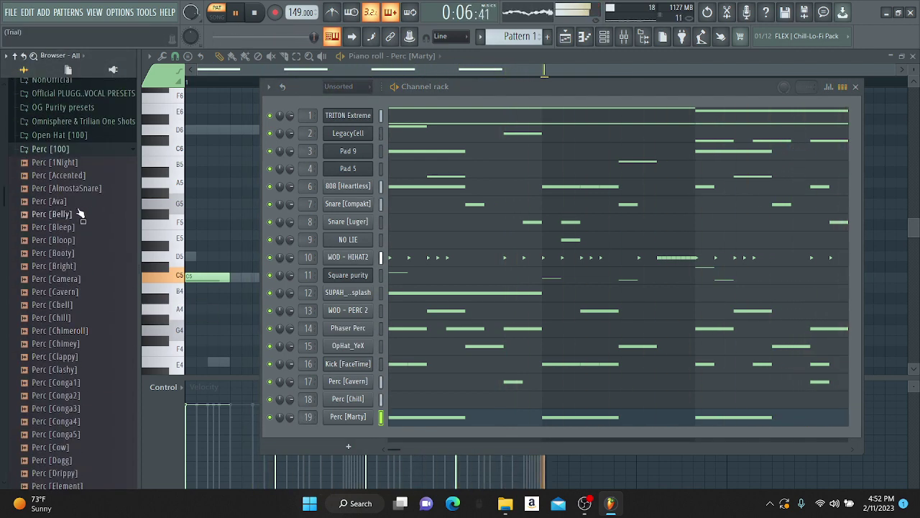
click(64, 175)
click(68, 202)
click(71, 214)
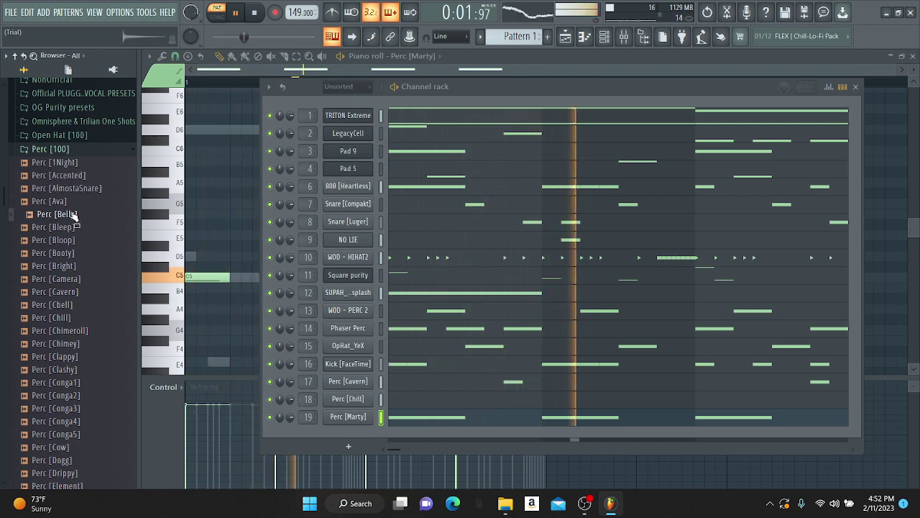
click(73, 227)
click(75, 241)
click(78, 254)
click(78, 266)
click(78, 279)
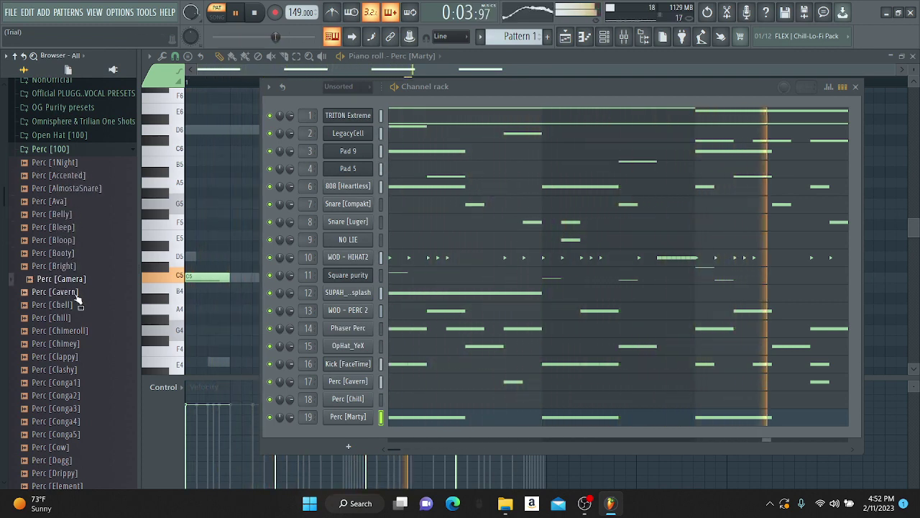
click(79, 291)
click(80, 305)
click(80, 317)
click(82, 331)
Step: Audition several Rim samples and the Perc samples from Perc [XSquare] back to Perc [Twist] against the beat
scroll(80, 359, down, 20)
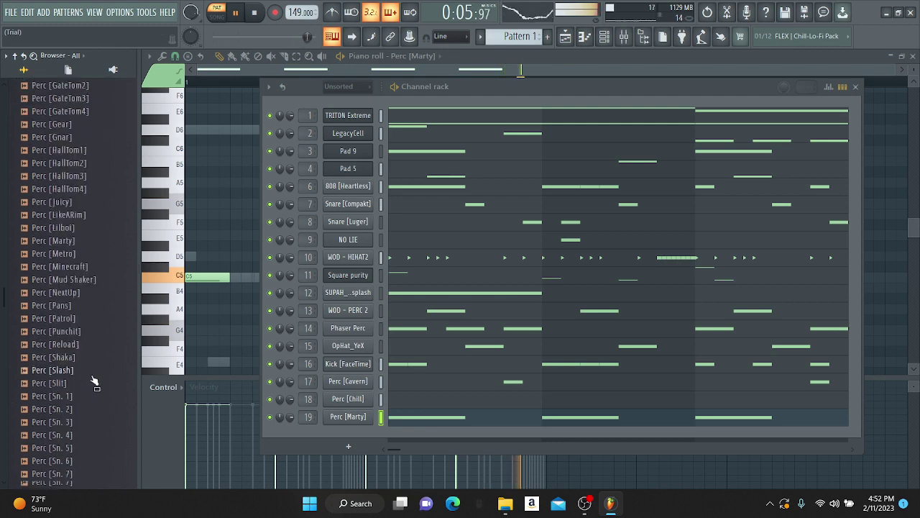
click(65, 309)
click(73, 324)
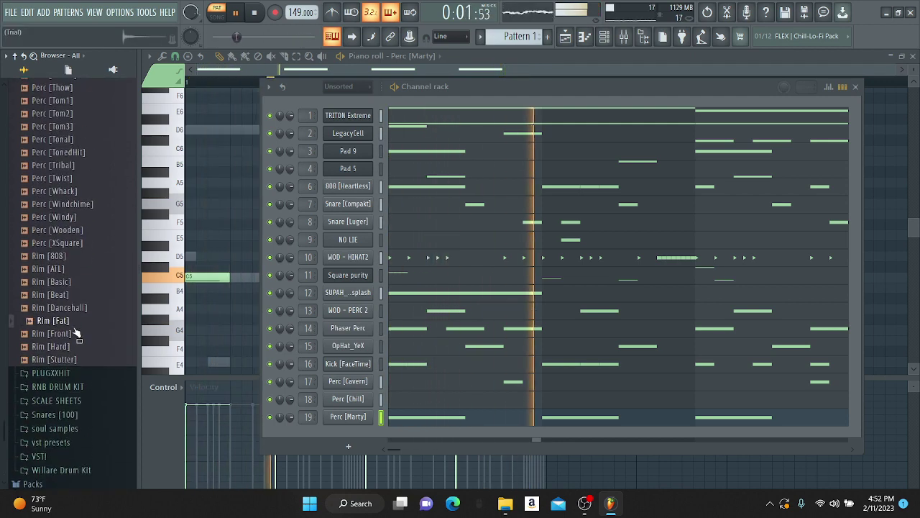
click(77, 349)
click(75, 258)
click(82, 243)
click(81, 230)
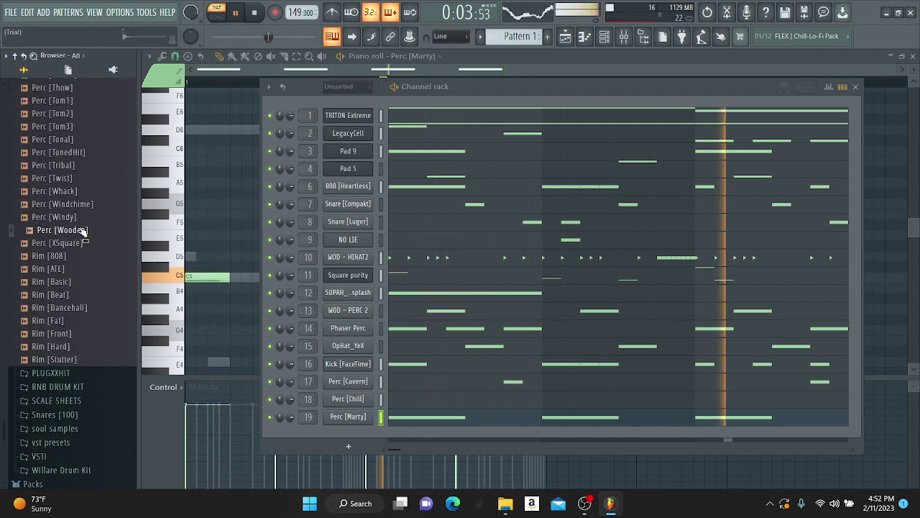
click(80, 218)
click(80, 205)
click(79, 192)
click(79, 178)
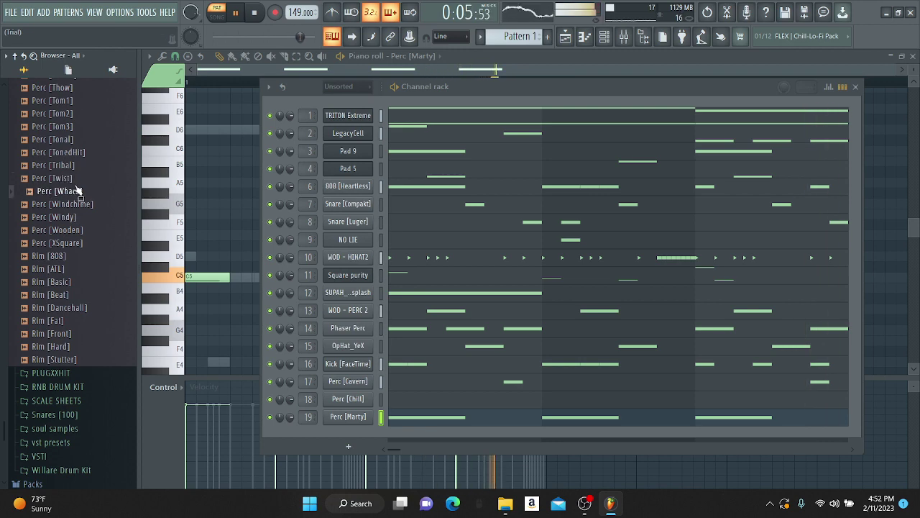
Step: Check the effects on mixer track Insert 11, and enable and select Insert 12
click(624, 38)
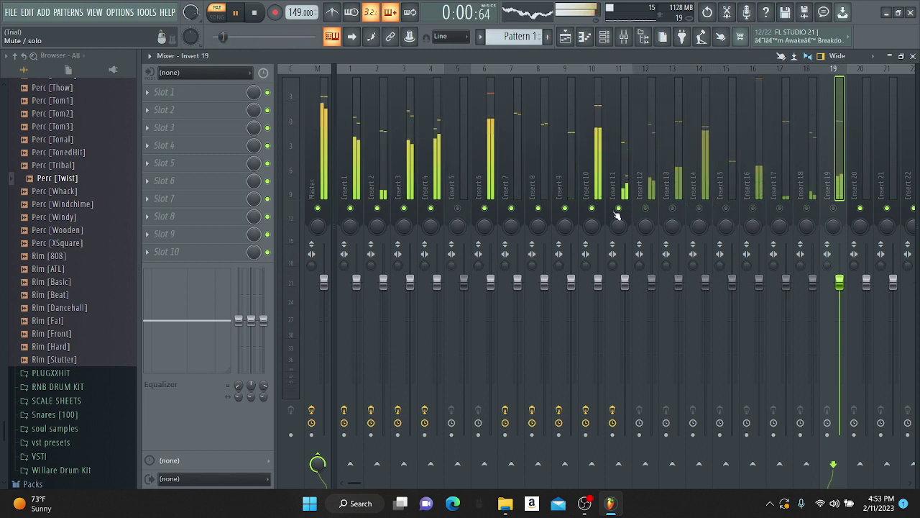
click(617, 184)
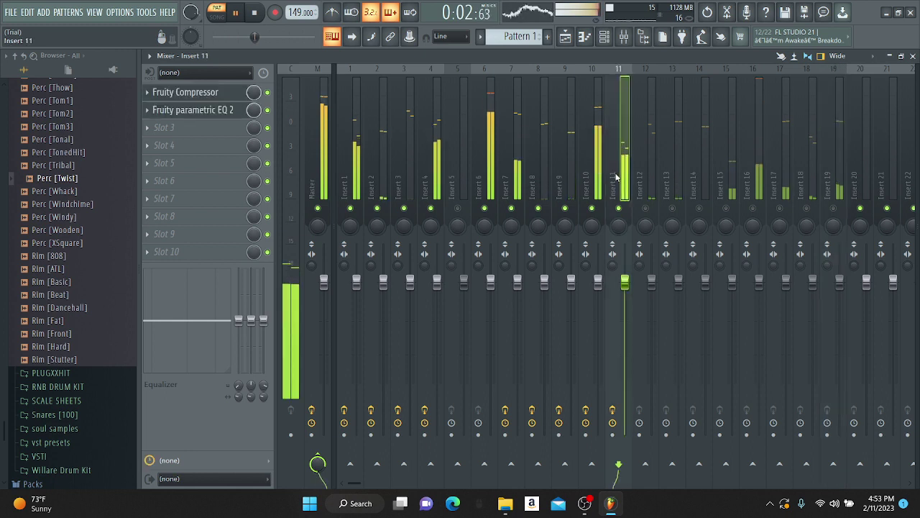
click(644, 197)
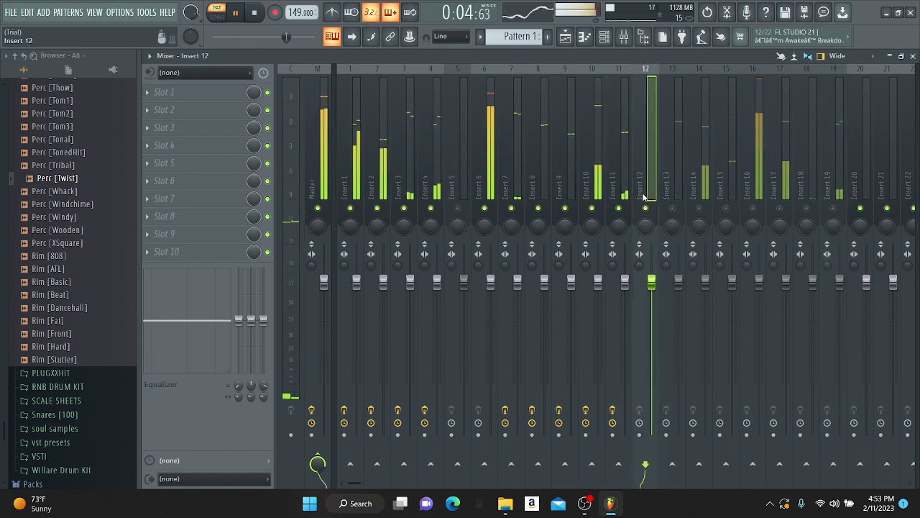
click(501, 172)
click(485, 172)
click(618, 165)
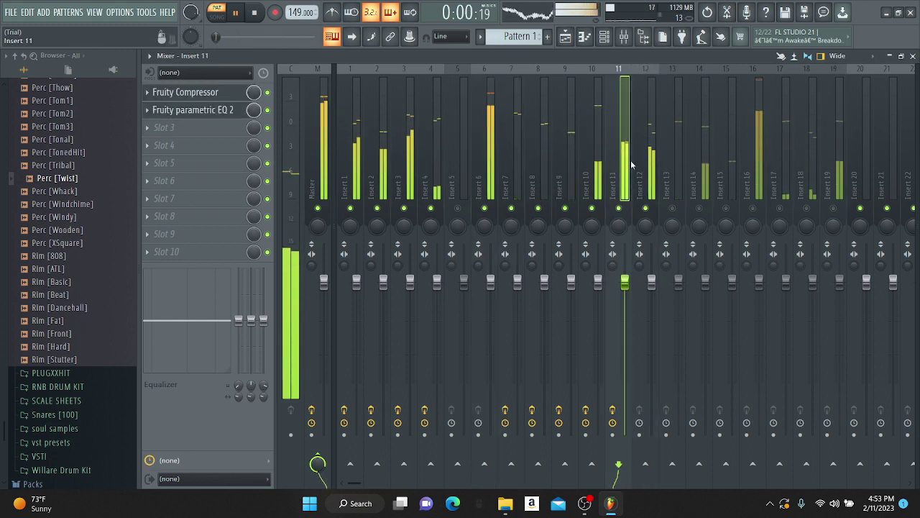
click(643, 161)
click(649, 191)
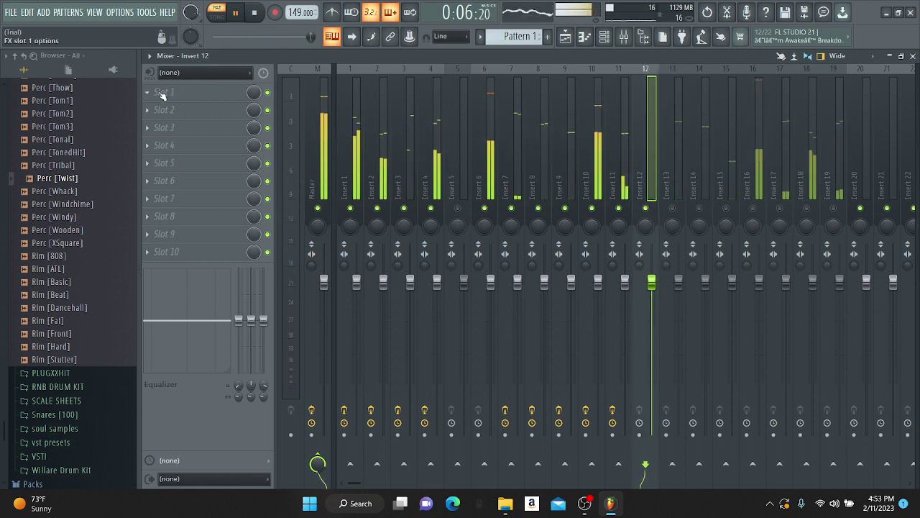
Step: Load Fruity Compressor into slot 1 of Insert 12 and move its window aside
click(163, 95)
click(324, 212)
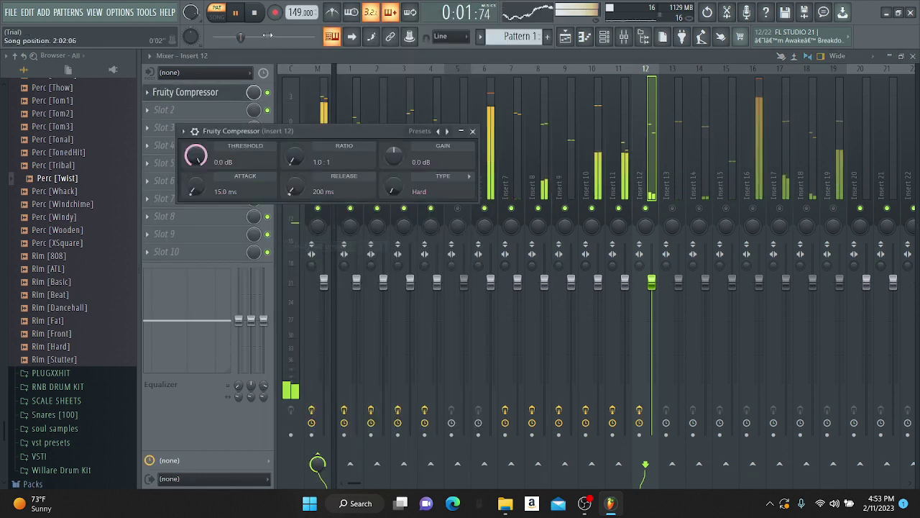
drag(322, 131, 492, 130)
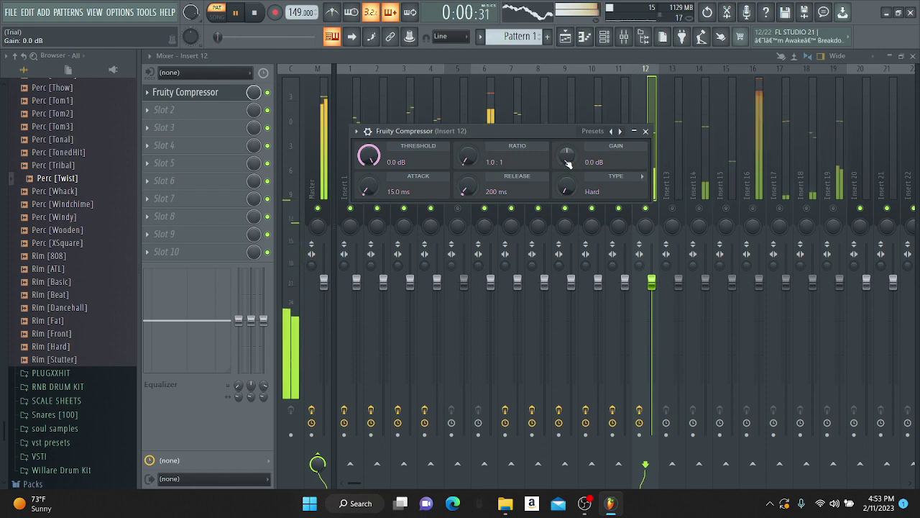
Step: Load Fruity Parametric EQ 2 into slot 2 of Insert 12 and boost the high bands 6 and 7
click(172, 112)
mouse_move(172, 125)
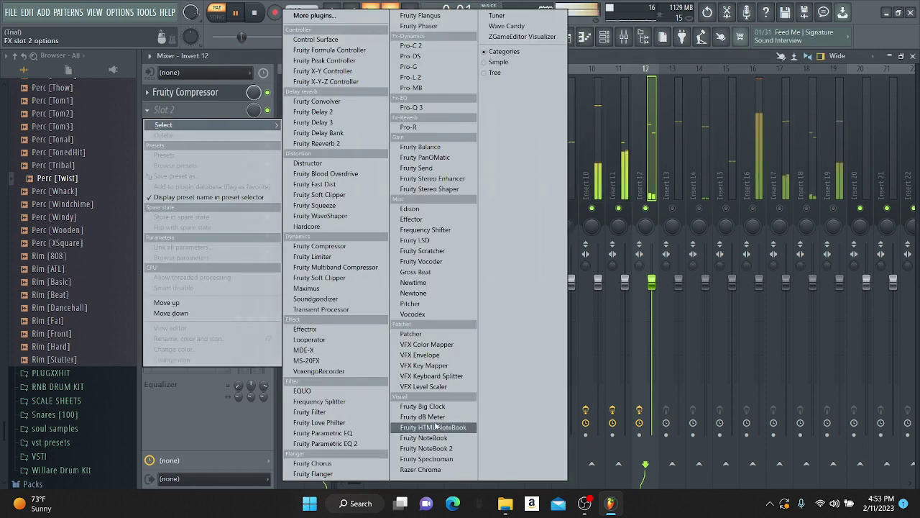
click(351, 444)
drag(415, 248, 453, 224)
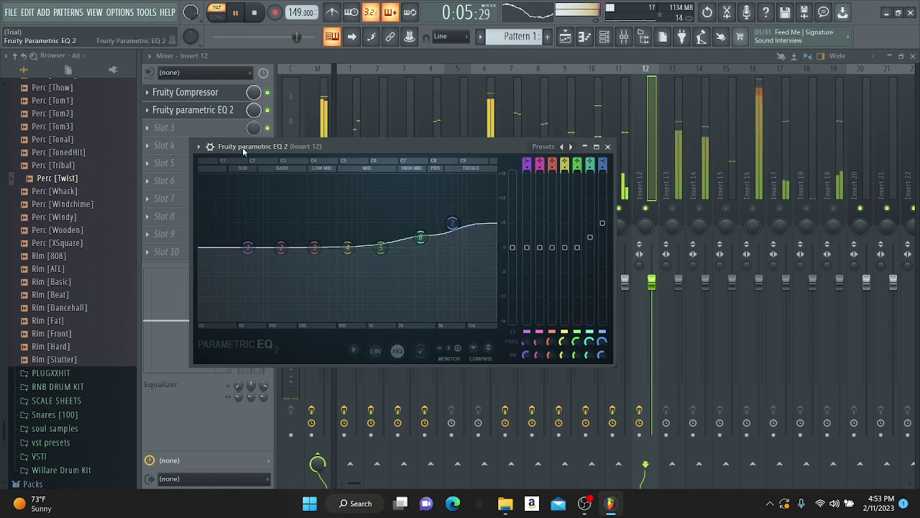
Step: Search the full effect plugin list for "rev" and try MReverb in slot 3 of Insert 12
click(166, 128)
click(335, 17)
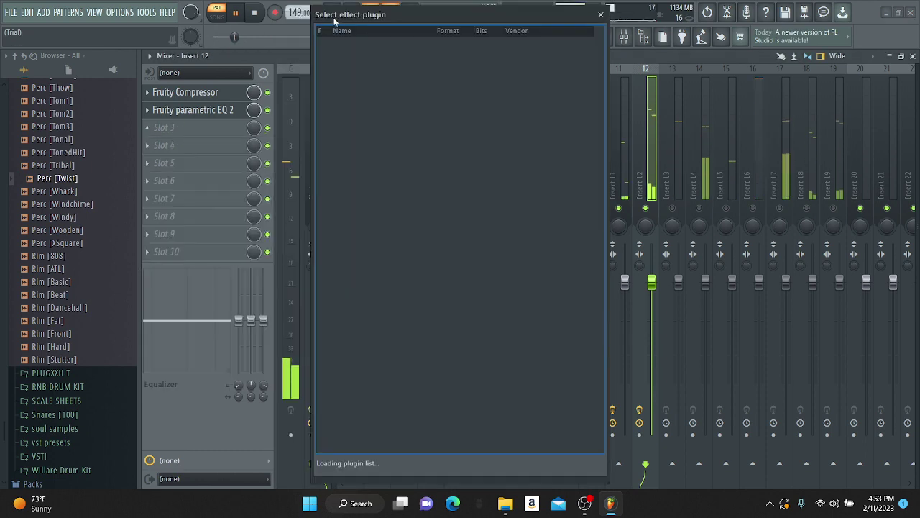
click(600, 15)
click(169, 127)
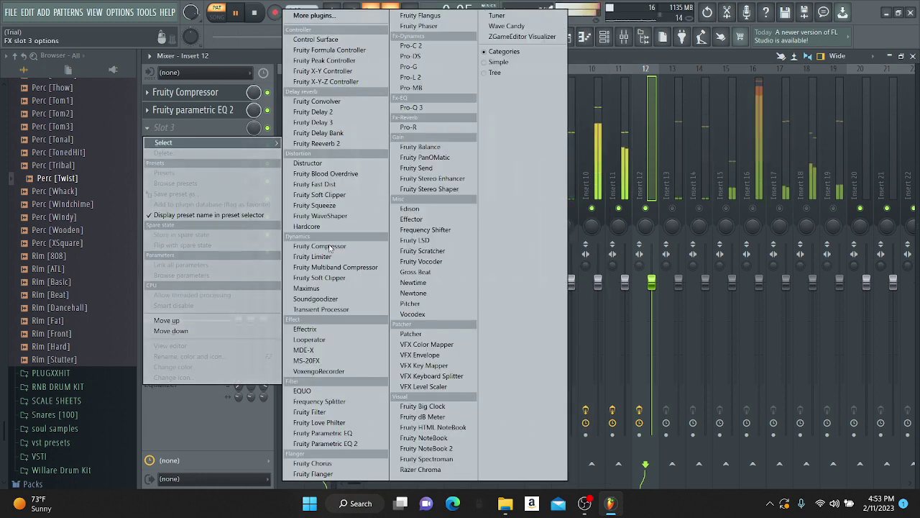
click(317, 15)
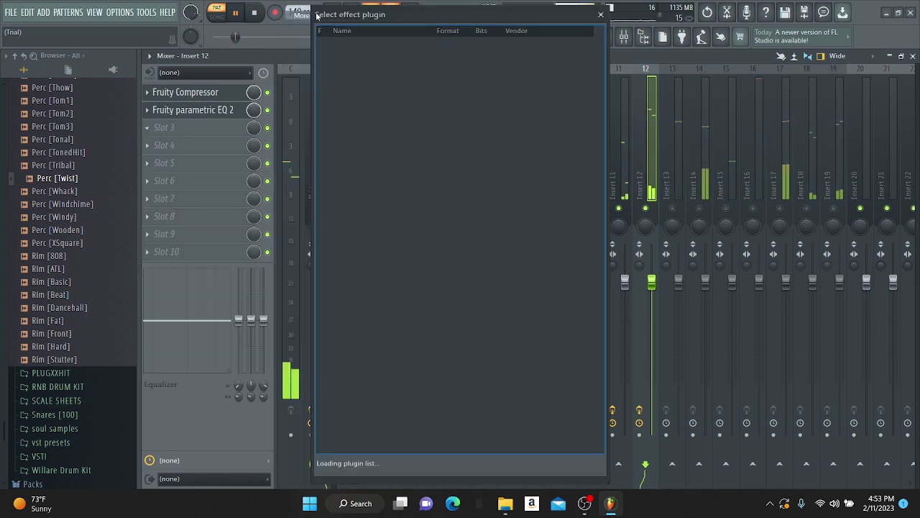
text(rev)
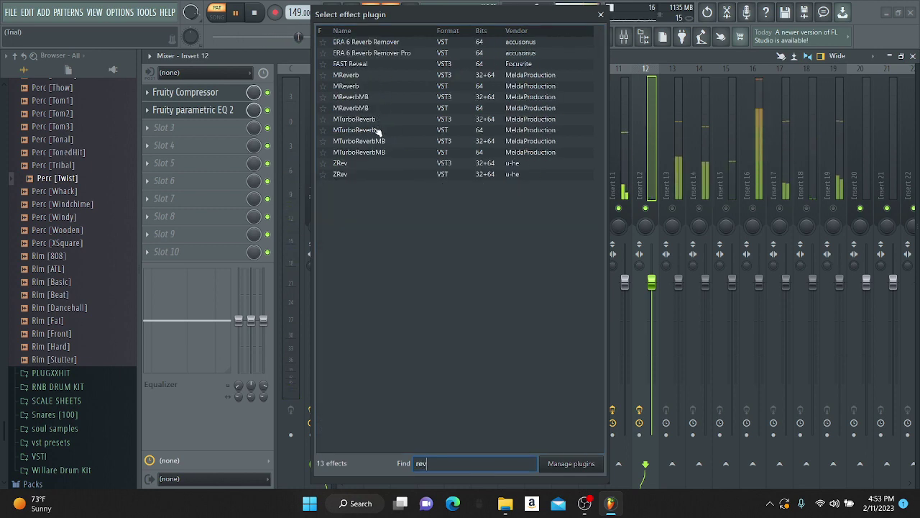
key(ctrl+a)
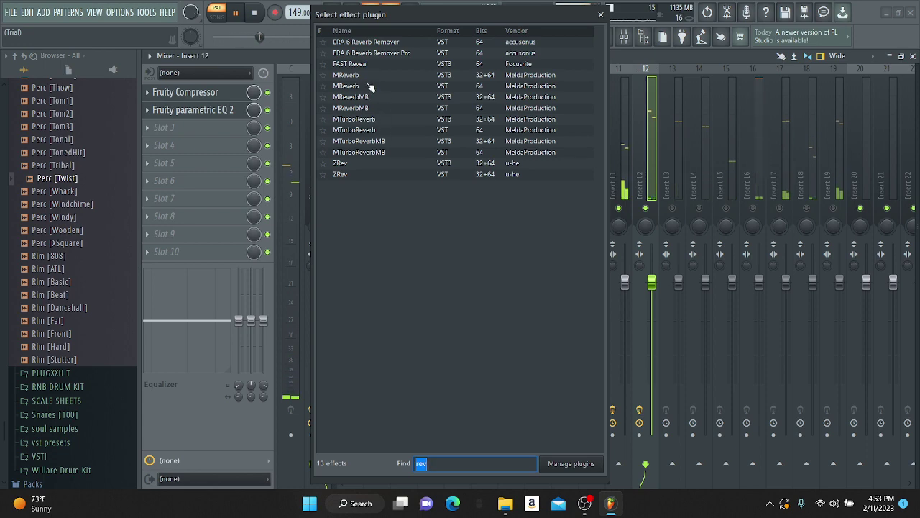
double_click(365, 74)
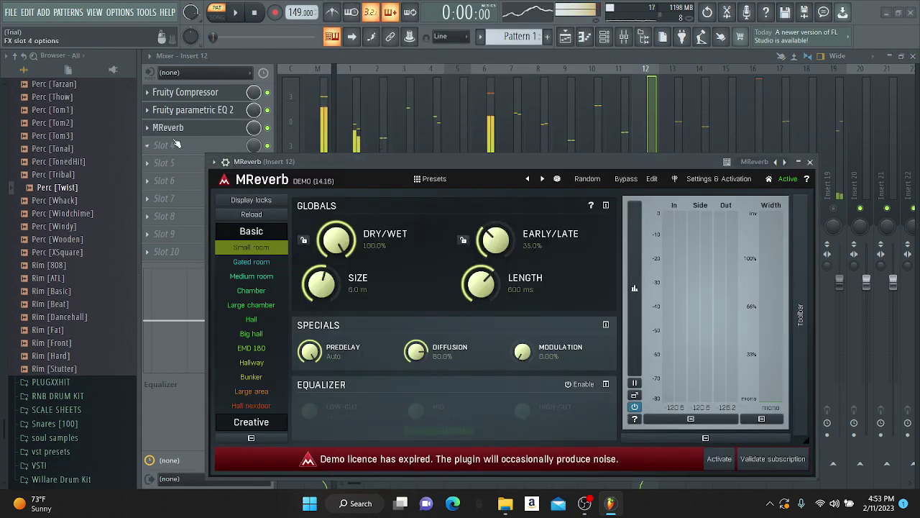
Step: Remove MReverb from slot 3 of Insert 12
click(147, 129)
click(164, 153)
click(508, 295)
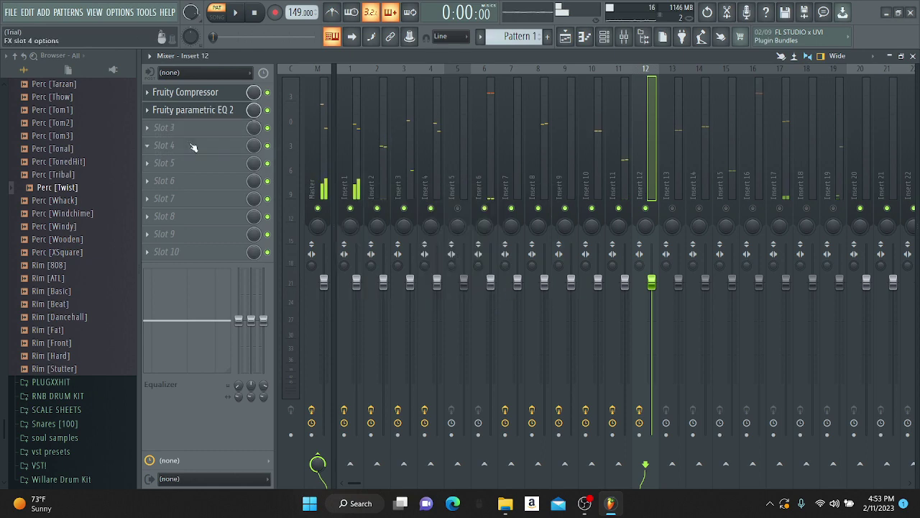
Step: Load Fruity Reeverb 2 into slot 3 of Insert 12 and restart playback
click(165, 131)
click(324, 148)
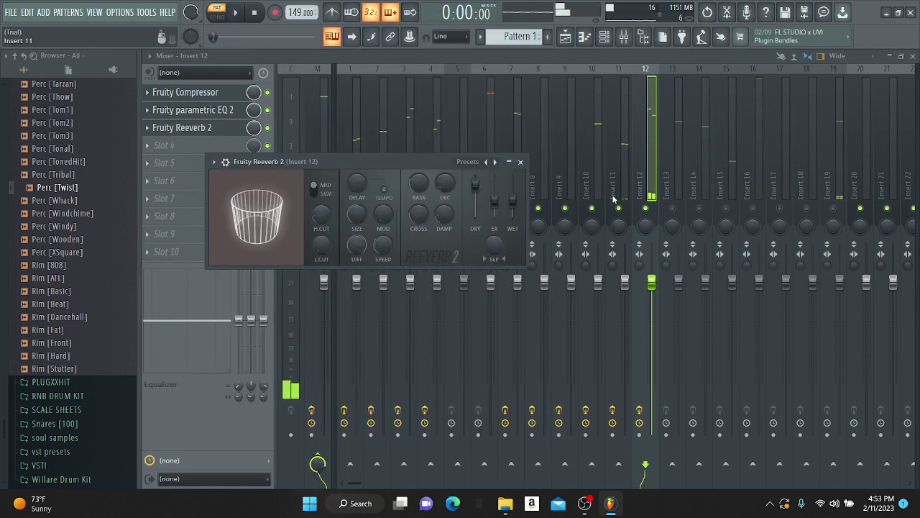
key(space)
Step: Load Fruity Parametric EQ 2 into slot 1 of Insert 13, lowering band 6 strongly and raising band 7 slightly
click(669, 191)
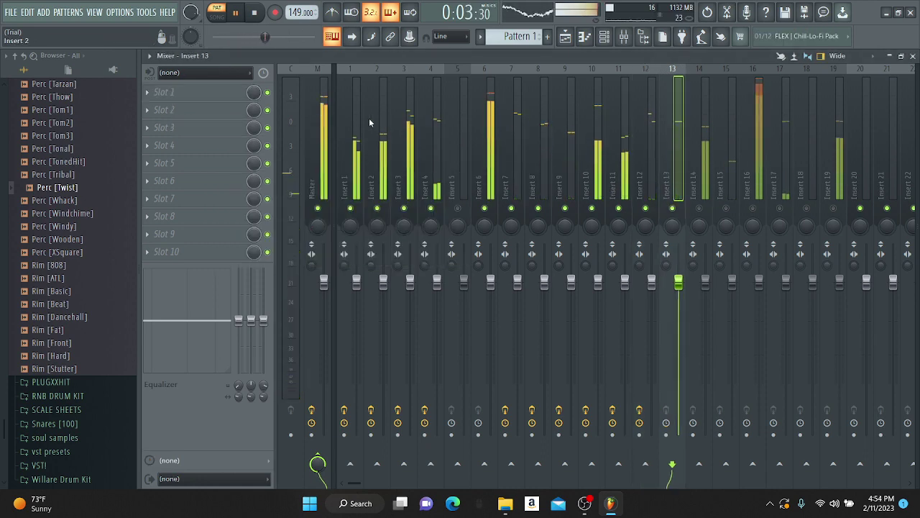
click(195, 92)
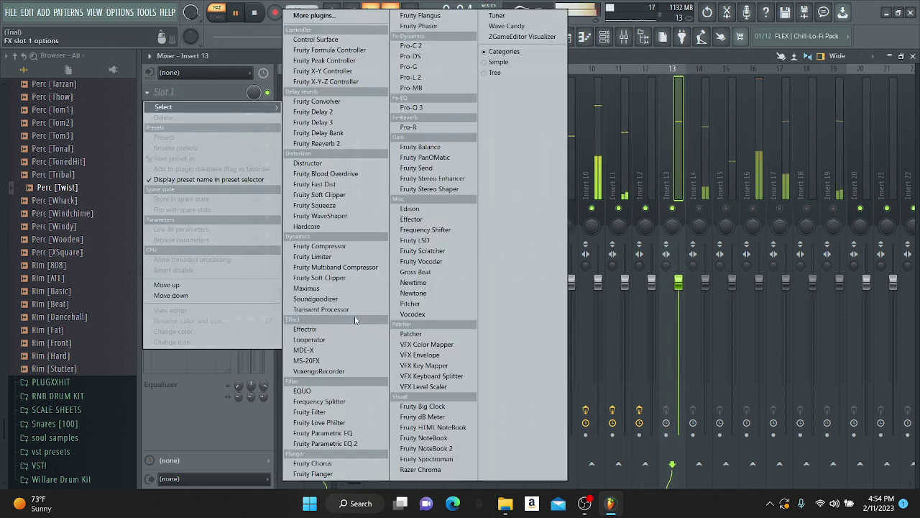
click(339, 443)
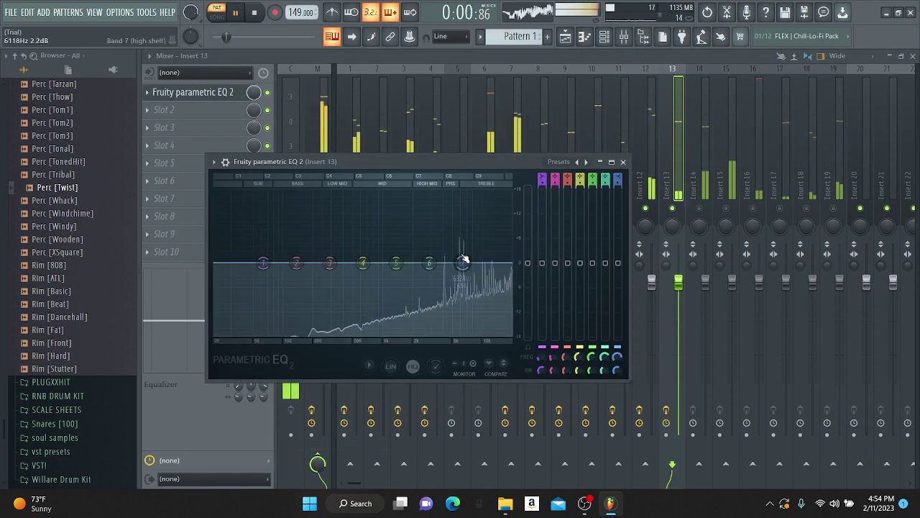
drag(430, 263, 418, 335)
mouse_move(461, 262)
mouse_down()
mouse_move(453, 194)
mouse_move(433, 190)
mouse_move(456, 203)
mouse_move(466, 254)
mouse_up()
Step: Load Fruity Compressor into slot 2 of Insert 13 and set its gain to -1.3 dB
click(209, 112)
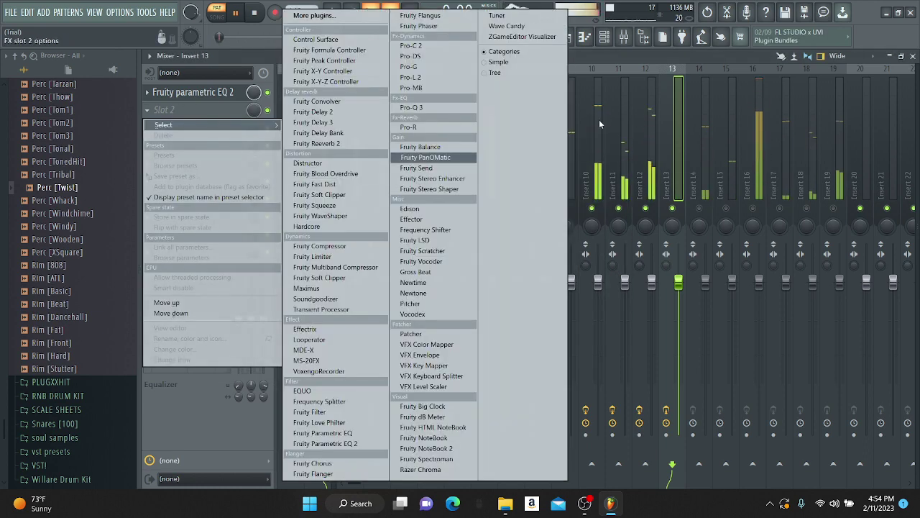
click(655, 122)
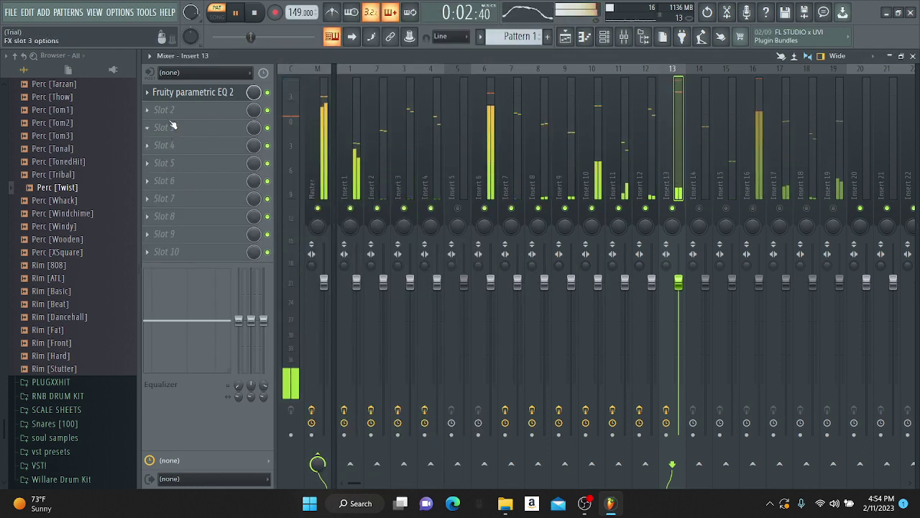
click(162, 120)
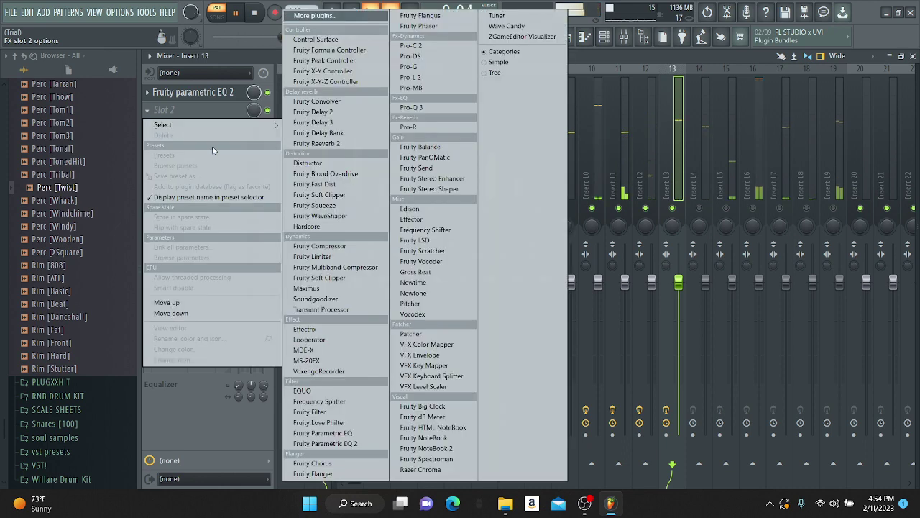
click(320, 246)
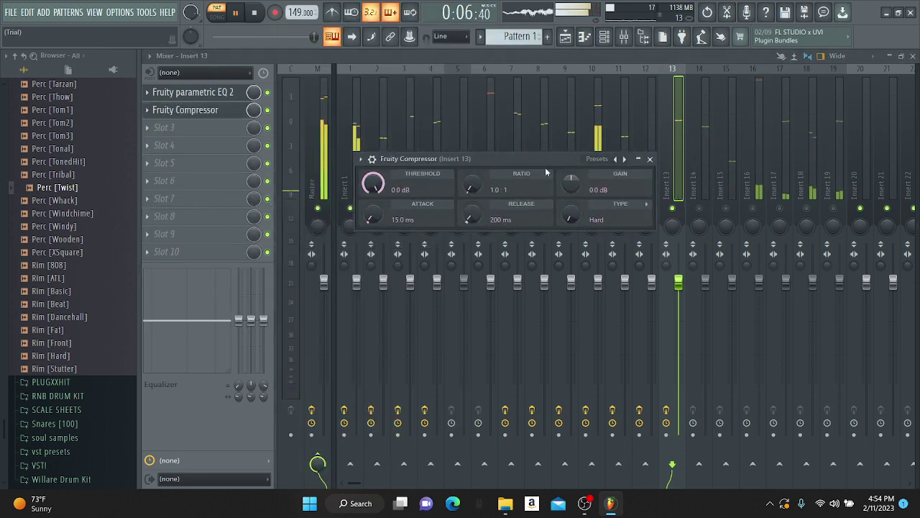
drag(574, 188, 574, 192)
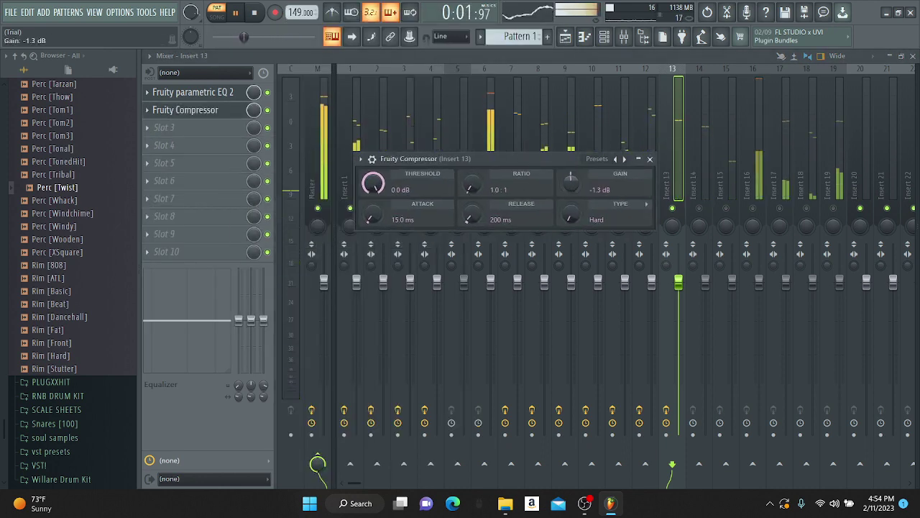
Step: Search the full effect plugin list for "del" and load Fruity Delay into slot 3 of Insert 13
click(150, 130)
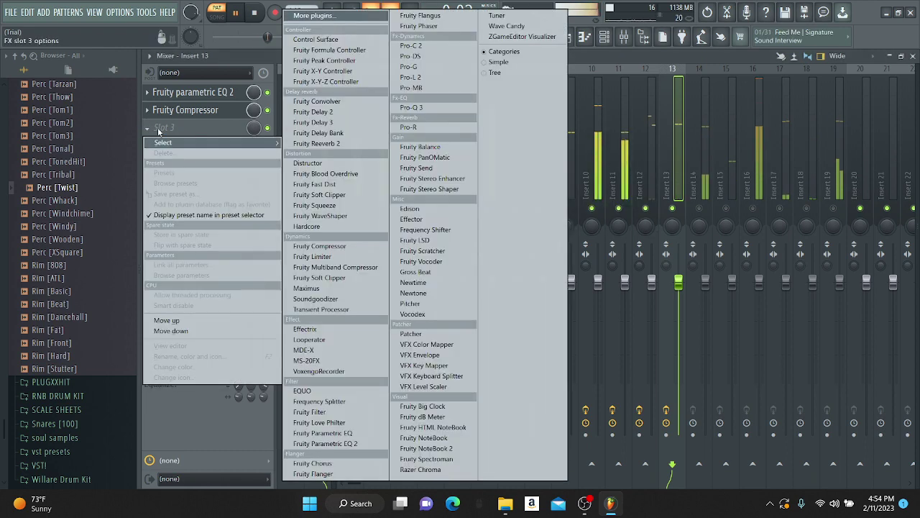
click(324, 16)
text(del)
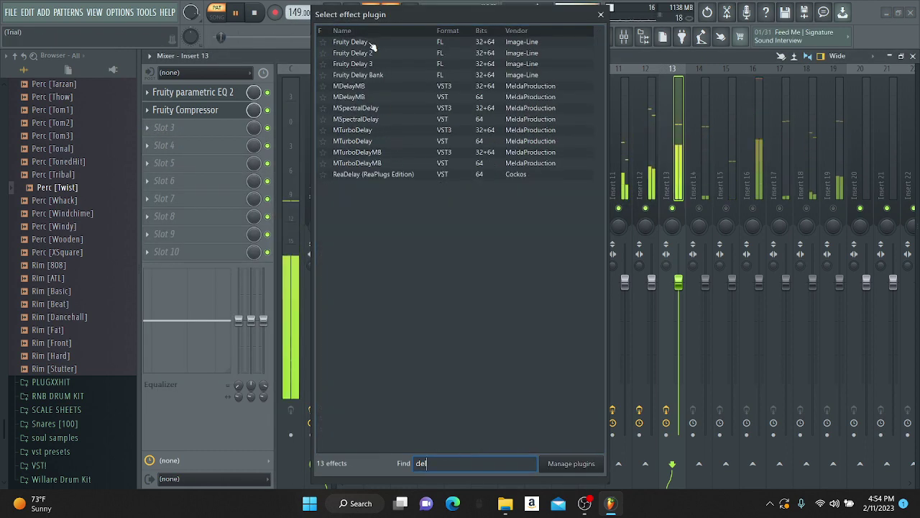
double_click(364, 42)
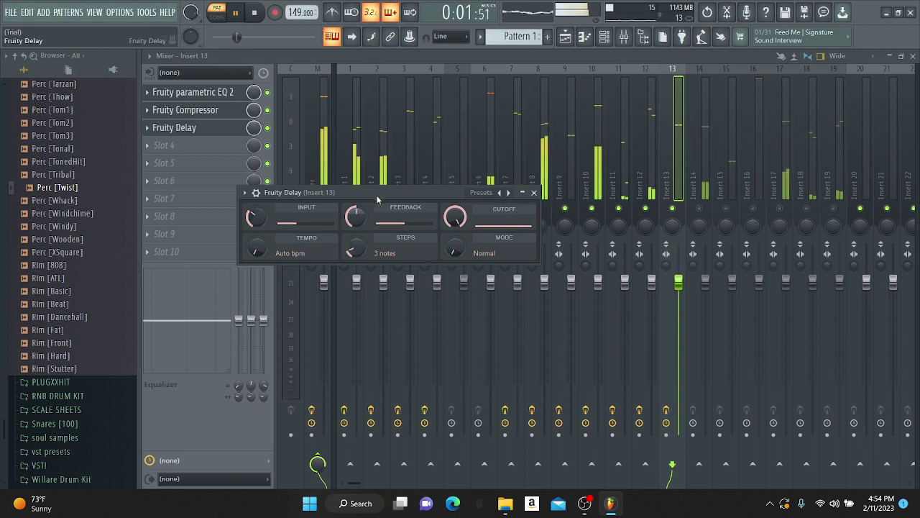
Step: Restart playback and listen to Insert 13 while muting and unmuting Inserts 1 to 12
click(533, 193)
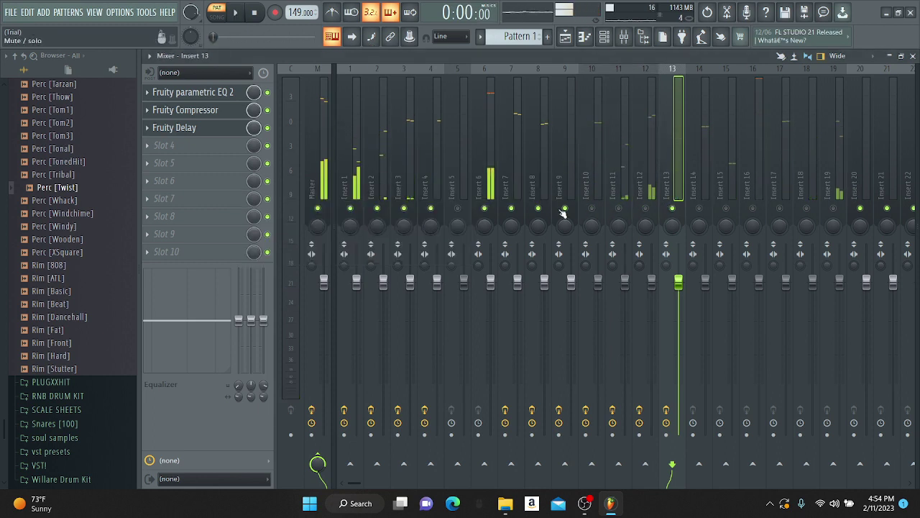
key(space)
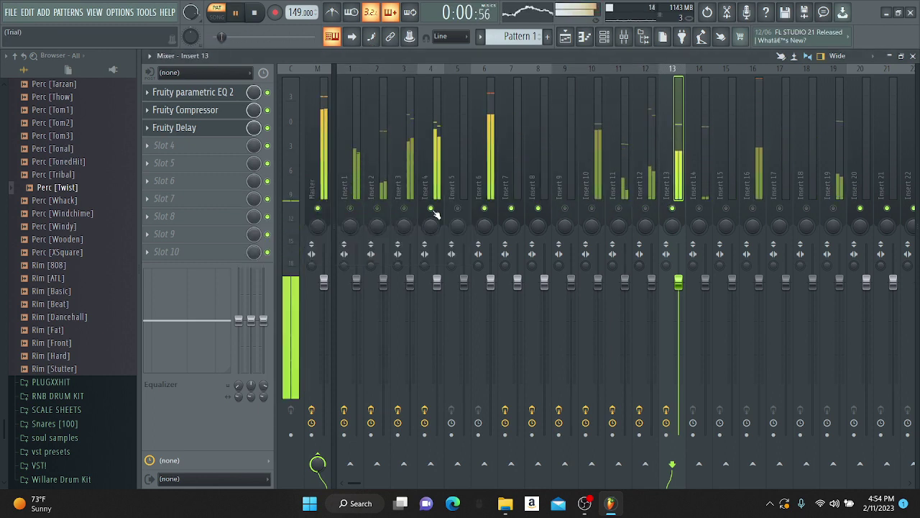
click(432, 209)
click(485, 210)
click(513, 209)
click(539, 209)
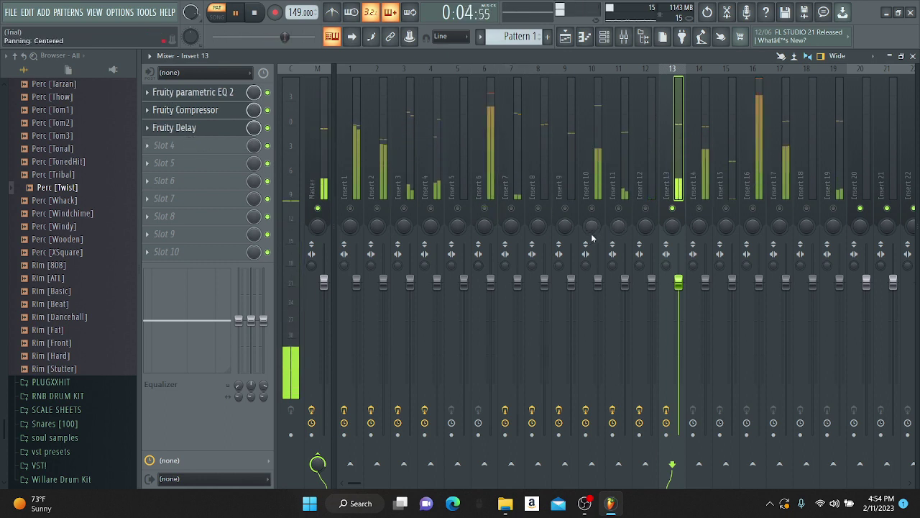
drag(646, 207, 540, 208)
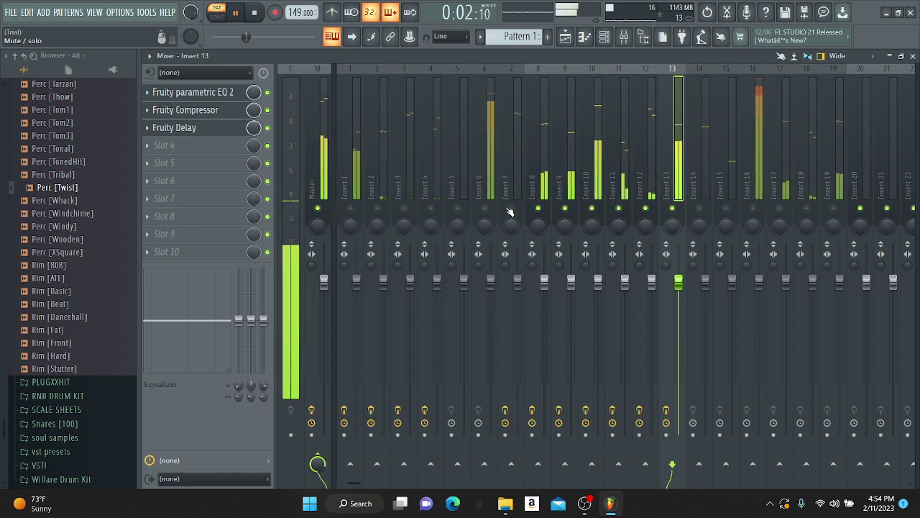
drag(509, 209, 359, 210)
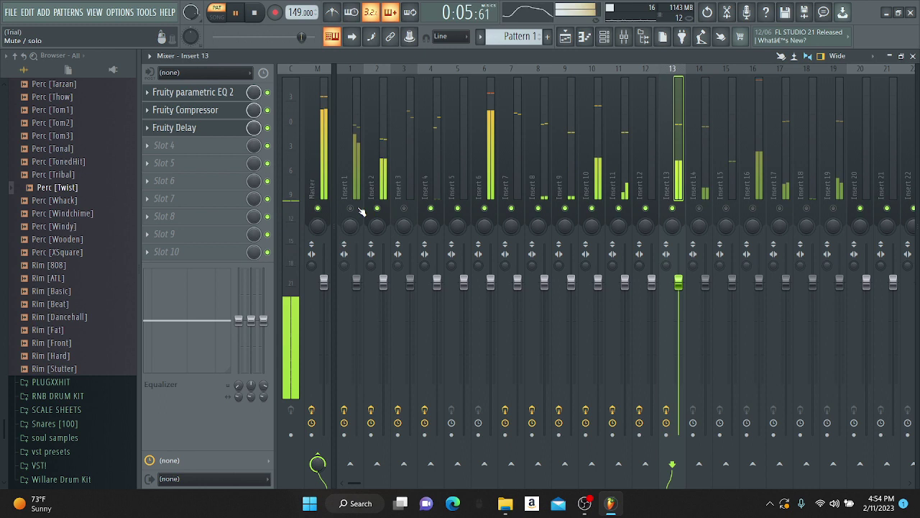
Step: Unmute Insert 14 and load Fruity Compressor into its slot 1 with a gain of 0.8 dB
click(698, 207)
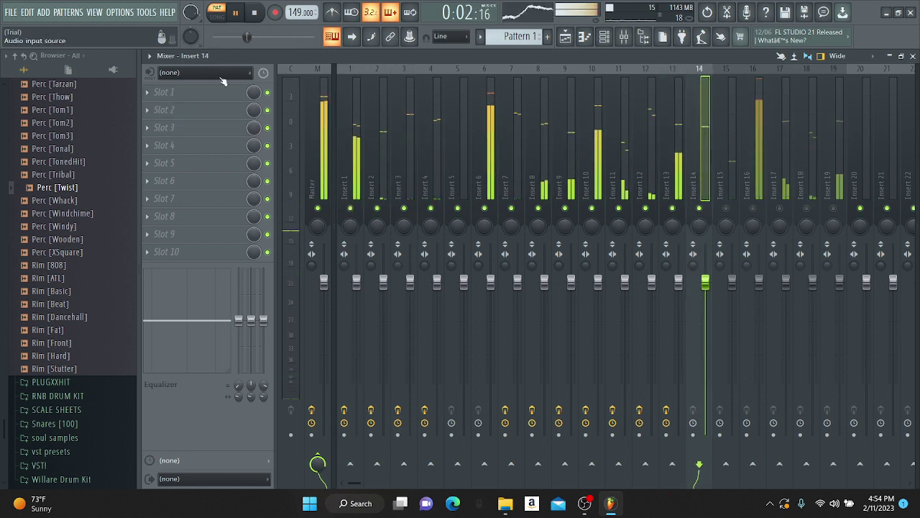
click(153, 96)
click(320, 246)
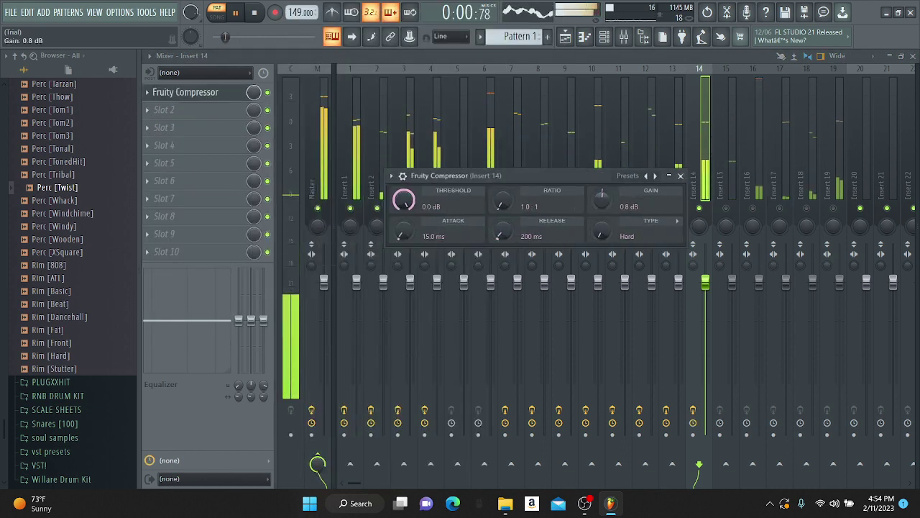
Step: Load Fruity Parametric EQ 2 into slot 2 of Insert 14 and raise band 6 to about 3.3 dB
click(164, 110)
click(353, 441)
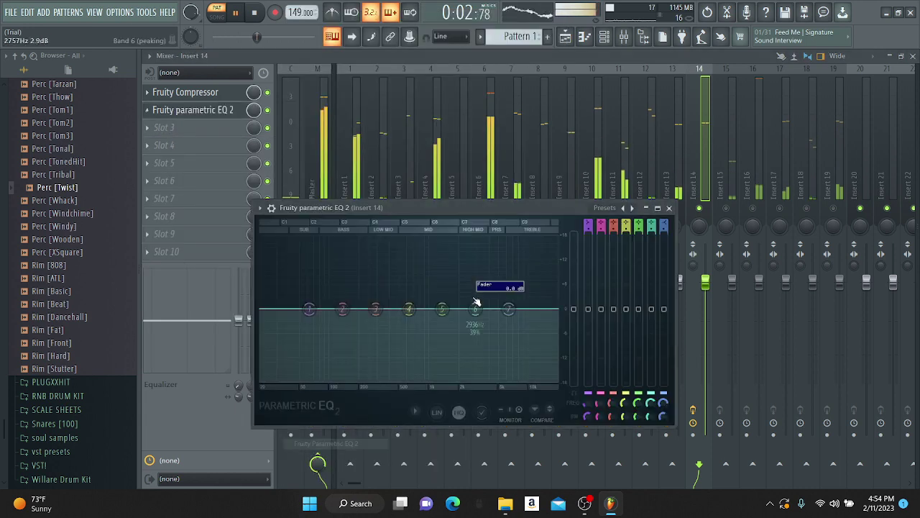
mouse_move(476, 302)
mouse_down()
mouse_move(475, 237)
mouse_move(476, 295)
mouse_move(488, 291)
mouse_up()
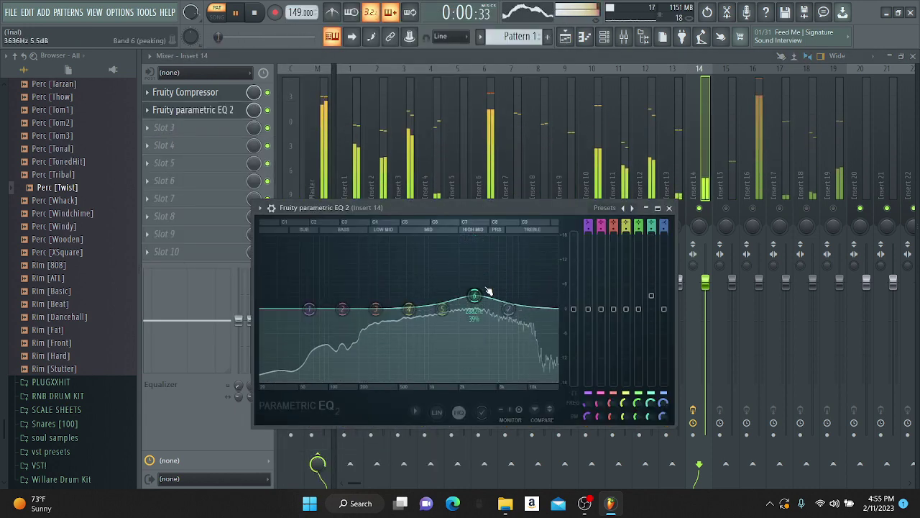
click(669, 207)
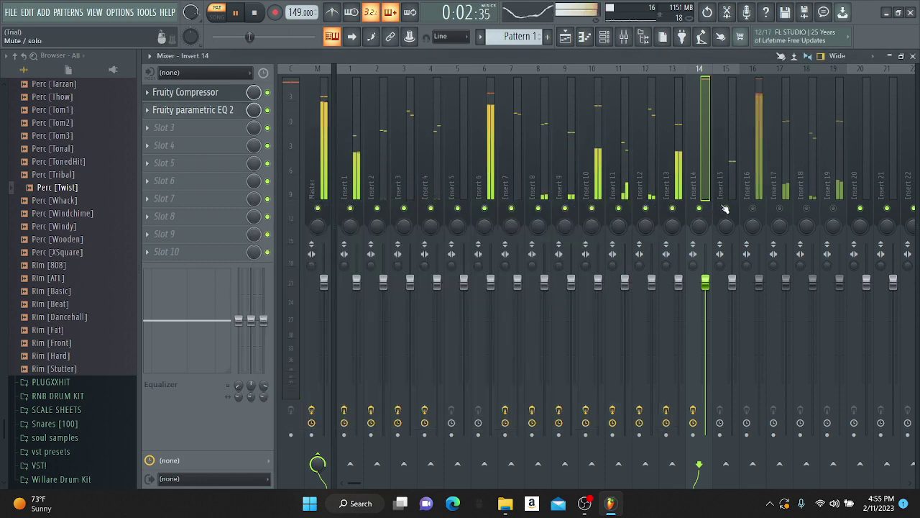
Step: Unmute Insert 15 and review band 6 in the Fruity Parametric EQ 2 on Insert 14
click(725, 209)
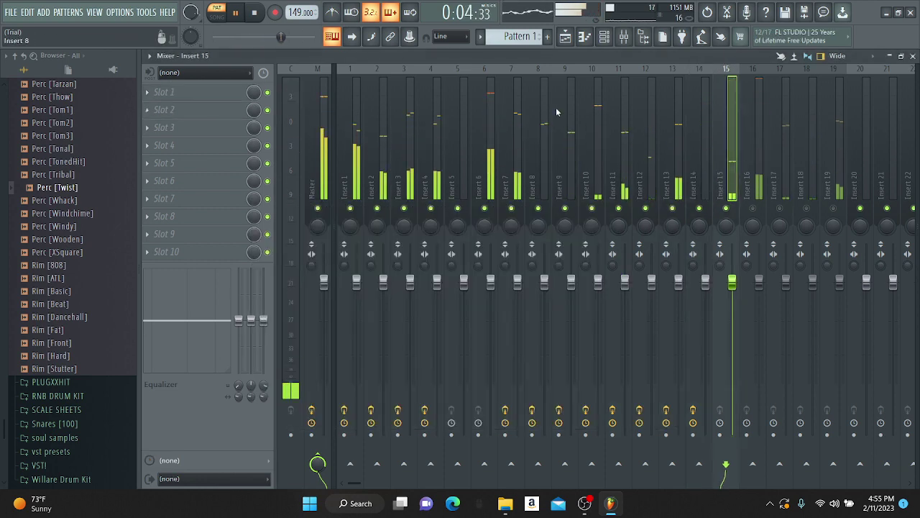
click(703, 151)
click(190, 109)
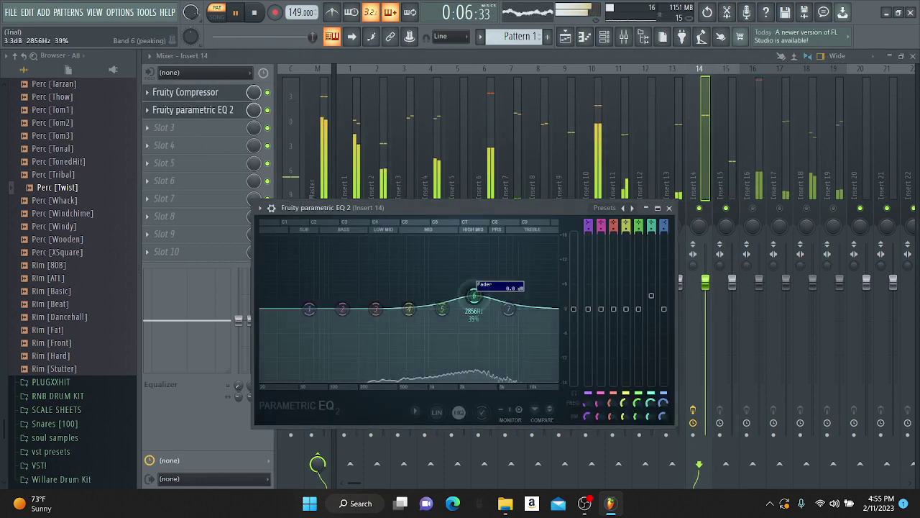
click(669, 207)
Step: Load Fruity Compressor into slot 1 of Insert 15 and set its gain to 7.8 dB
click(727, 188)
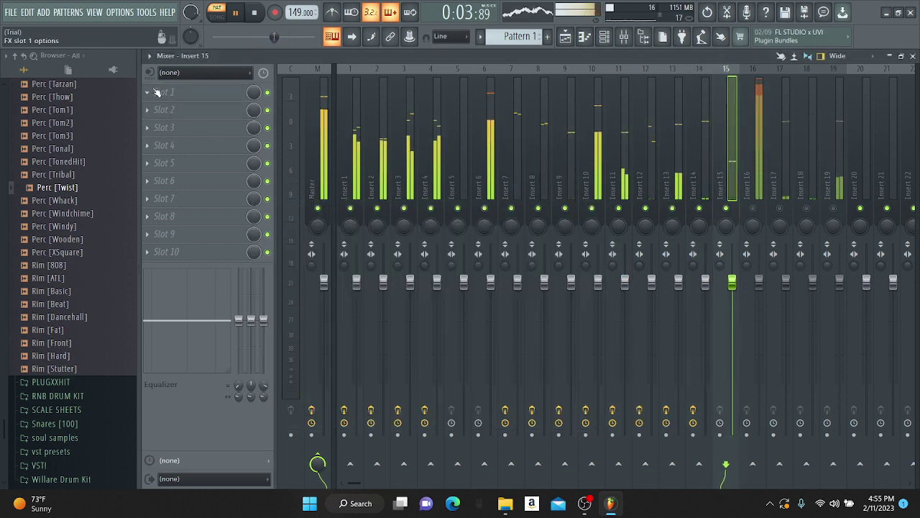
click(157, 92)
click(326, 247)
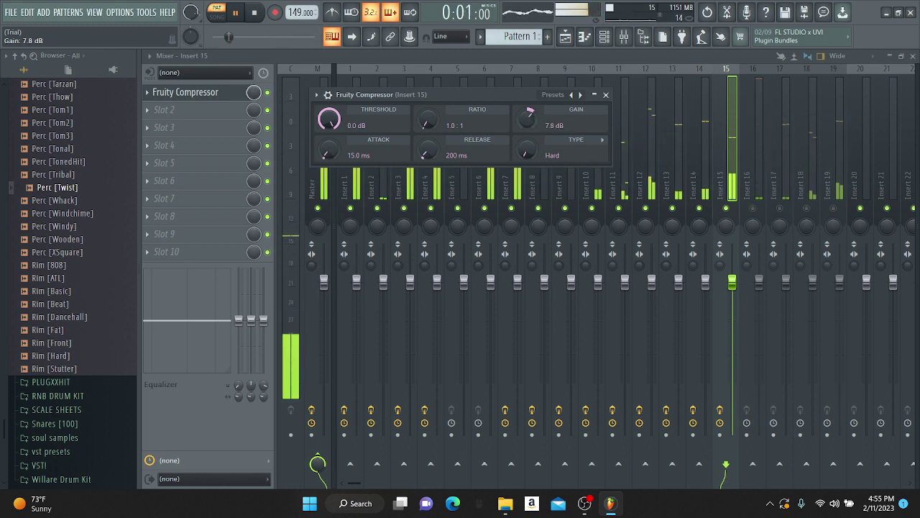
click(606, 94)
Step: Unmute Inserts 16 and 17 and load Fruity Compressor into slot 1 of Insert 17 with a gain of -0.9 dB
click(753, 209)
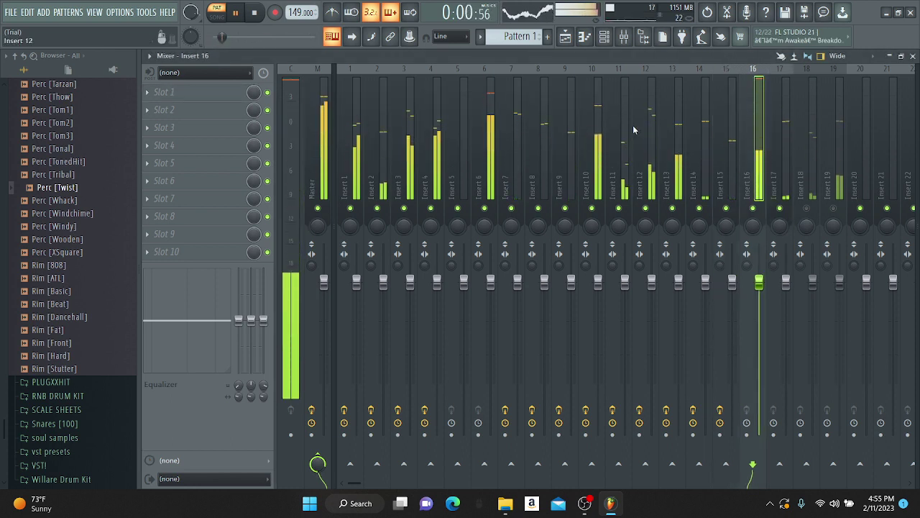
click(783, 172)
click(180, 92)
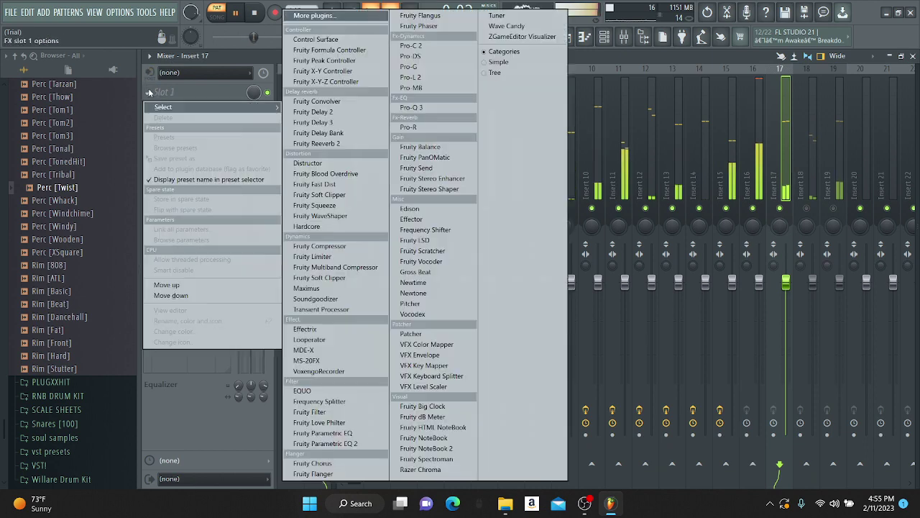
click(331, 250)
drag(343, 161, 559, 161)
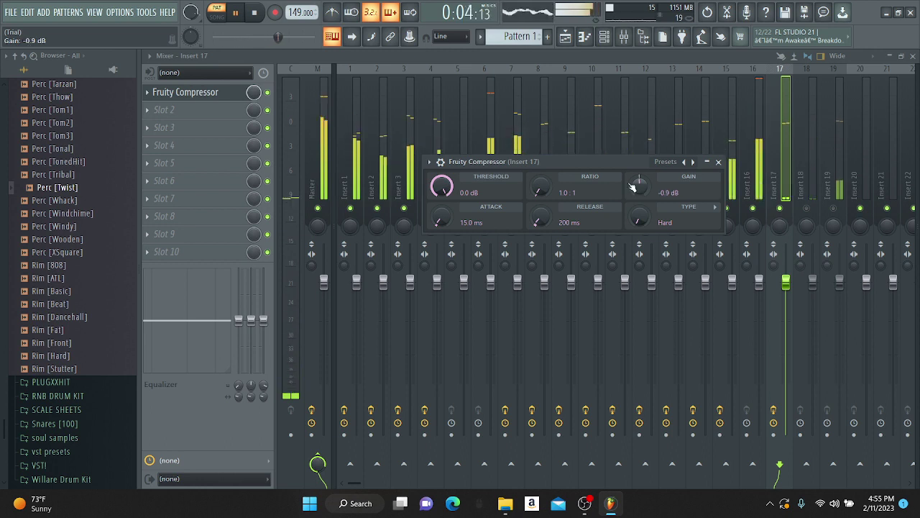
click(719, 162)
Step: Unmute Insert 18 and load Fruity Compressor with 2.7 dB gain into slot 1 and Fruity Reeverb 2 into slot 2
key(Right)
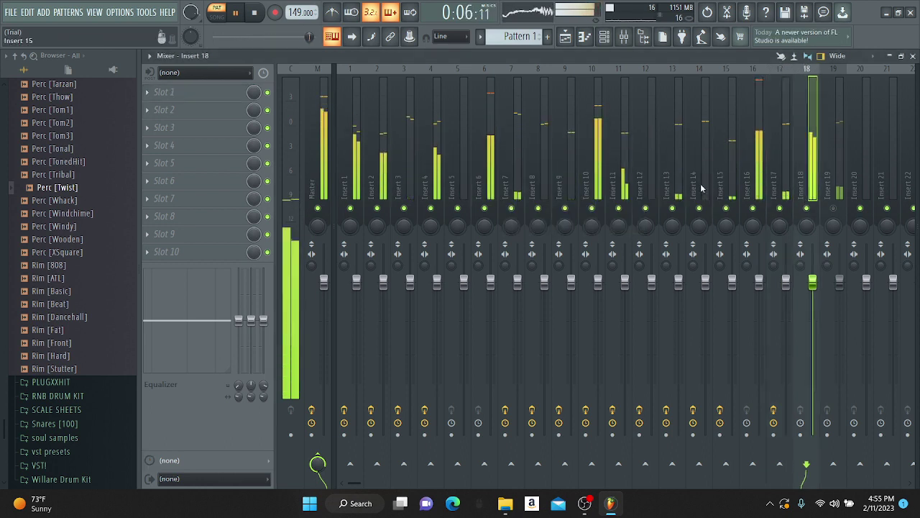
click(162, 97)
click(328, 298)
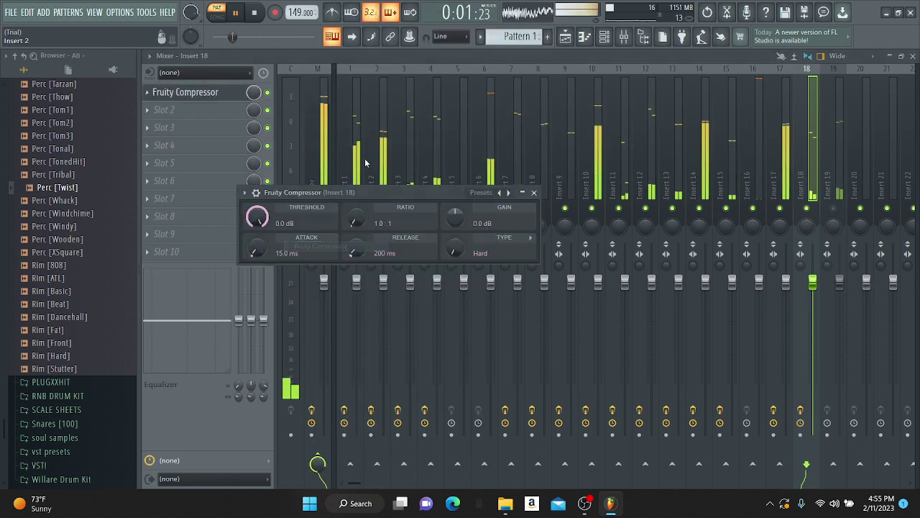
drag(404, 197, 532, 198)
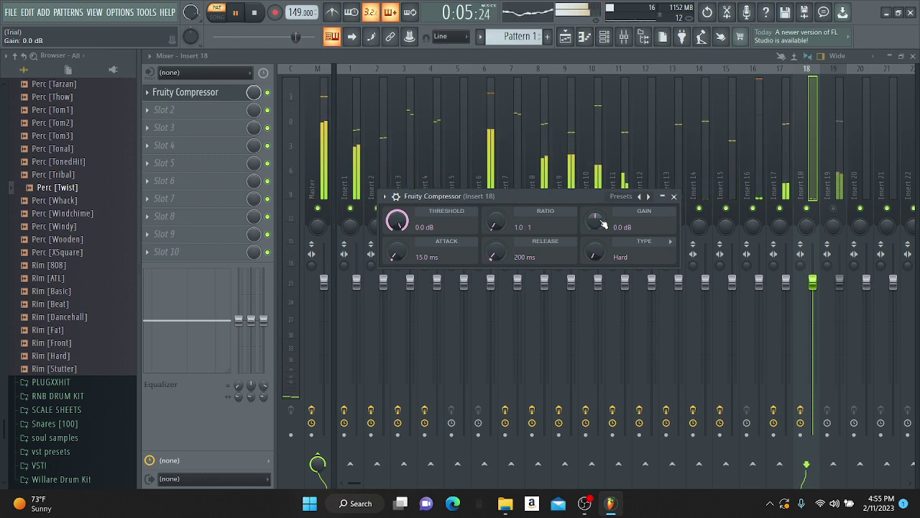
drag(604, 225, 604, 210)
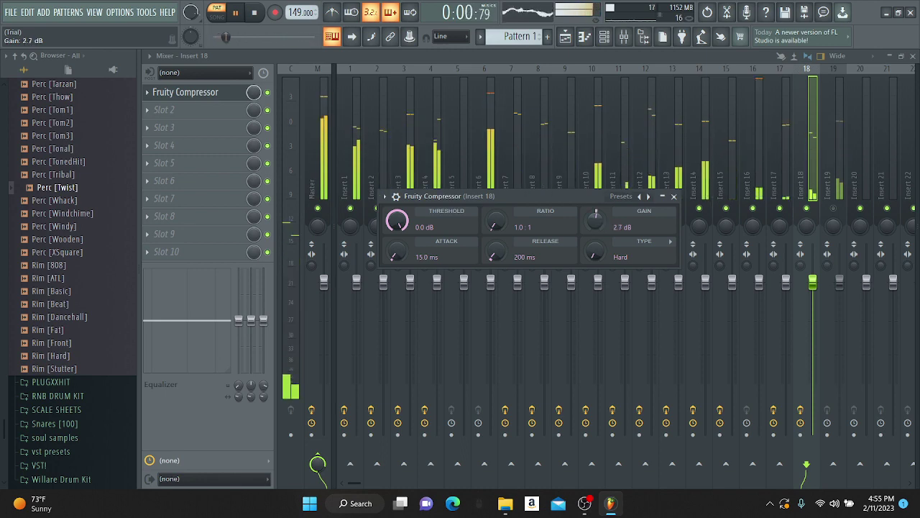
click(155, 112)
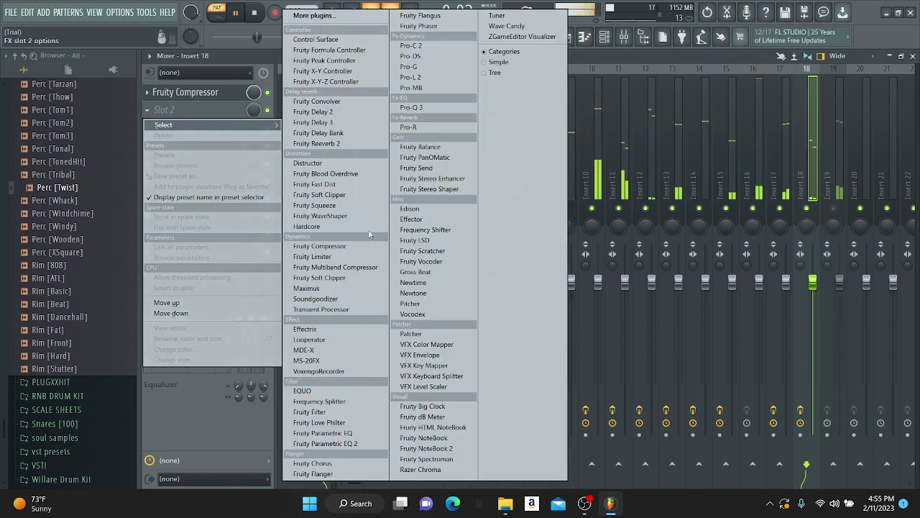
click(317, 143)
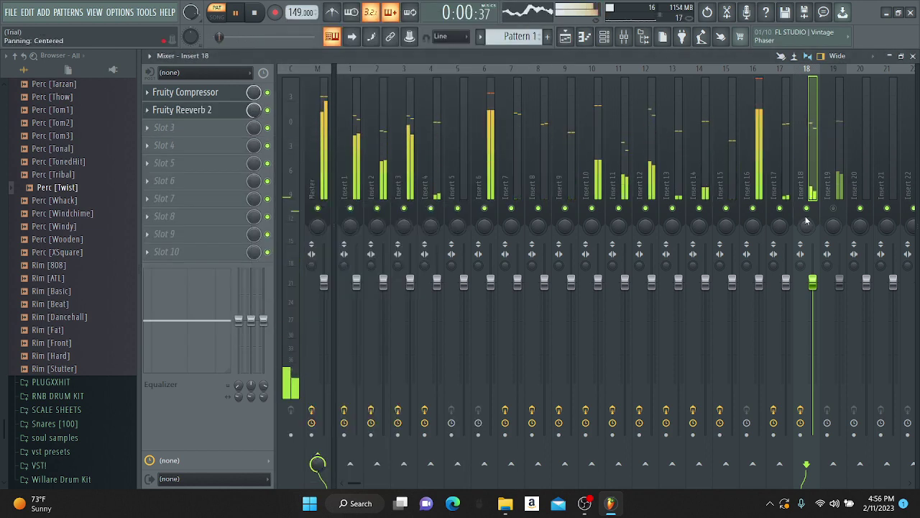
Step: Unmute Insert 19 and load Fruity Compressor into its slot 1 with a gain of -1.9 dB
click(832, 196)
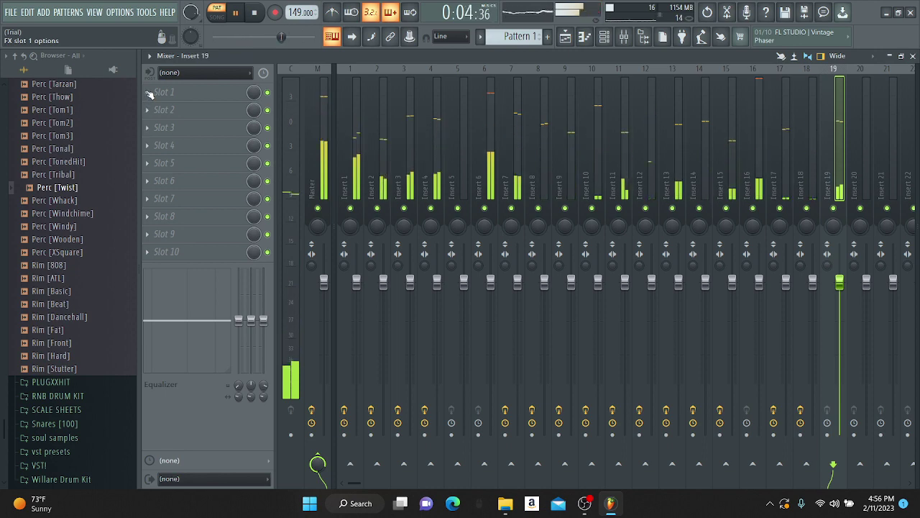
click(150, 95)
click(334, 247)
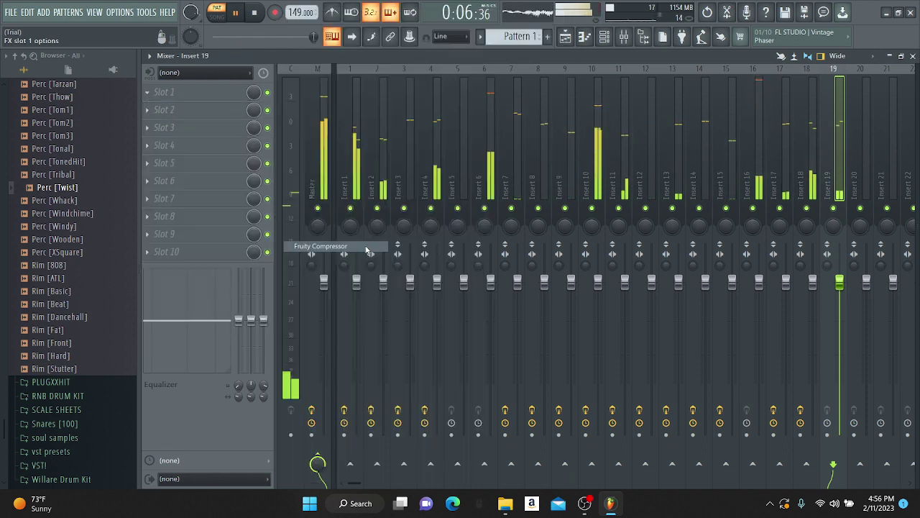
drag(353, 125, 353, 129)
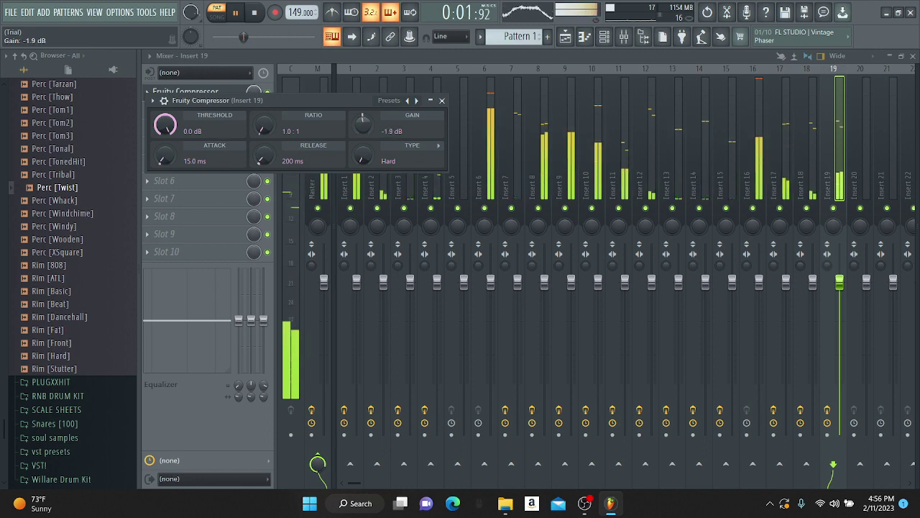
Step: Check the Perc [Chill] sampler settings and set the compressor gain on Insert 19 to -1.2 dB
click(611, 45)
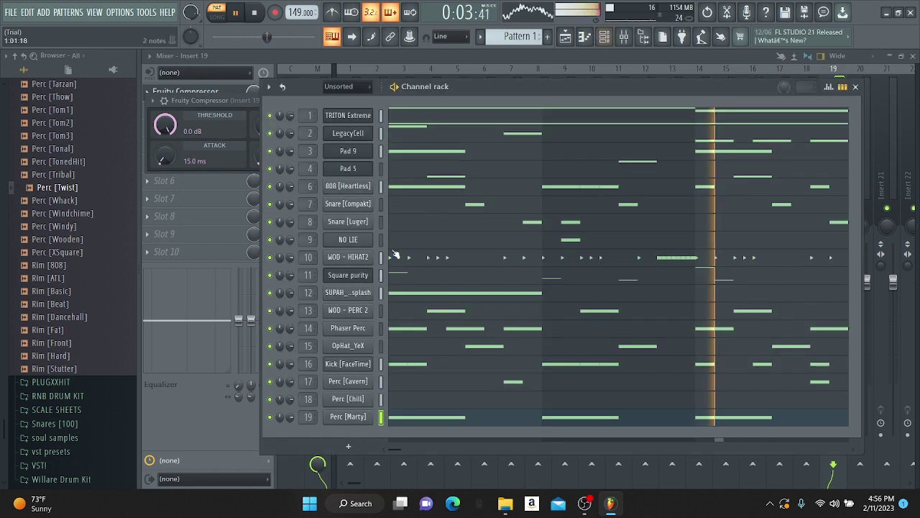
click(348, 411)
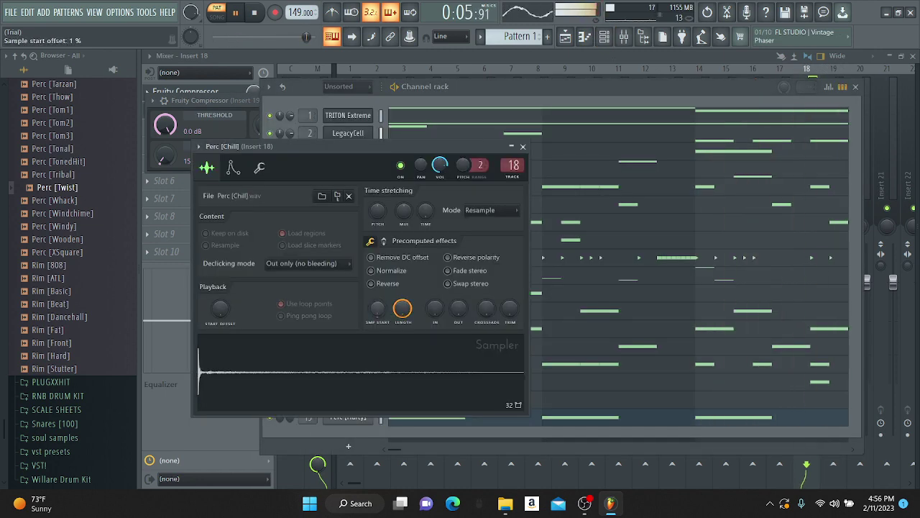
click(523, 147)
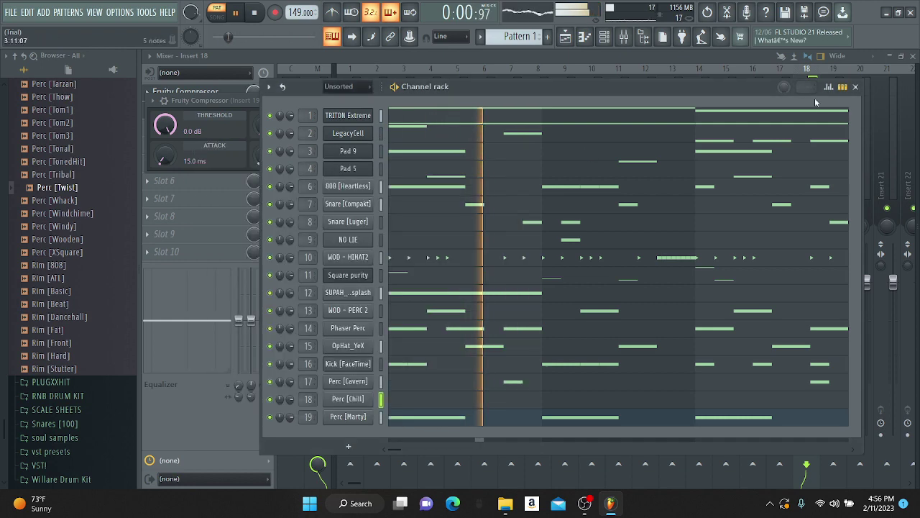
click(855, 87)
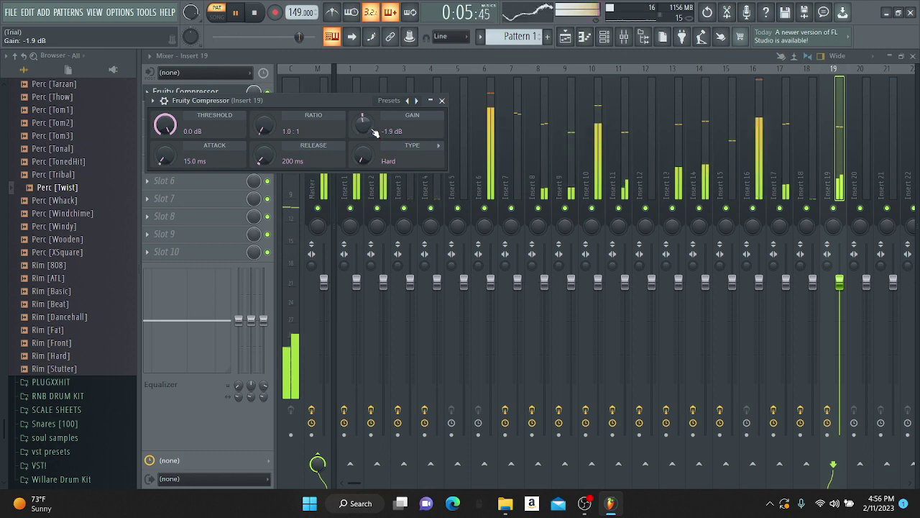
drag(369, 129, 369, 124)
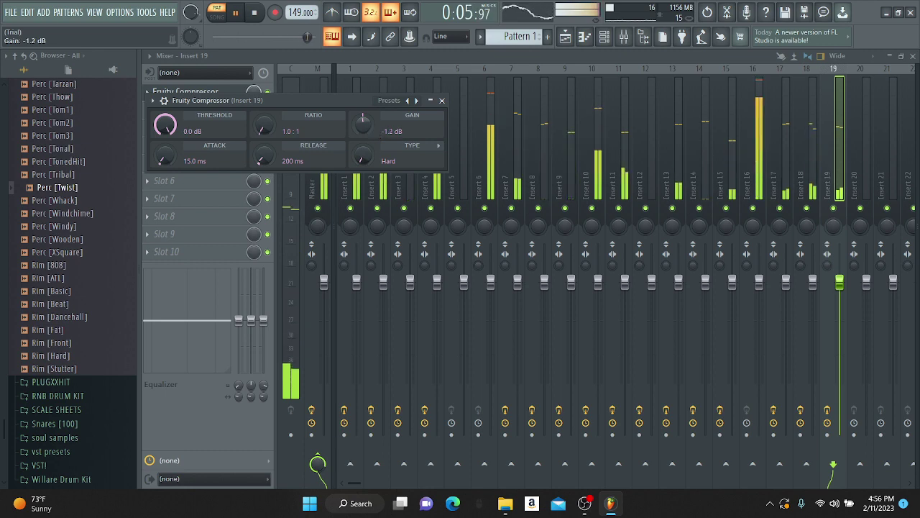
click(442, 100)
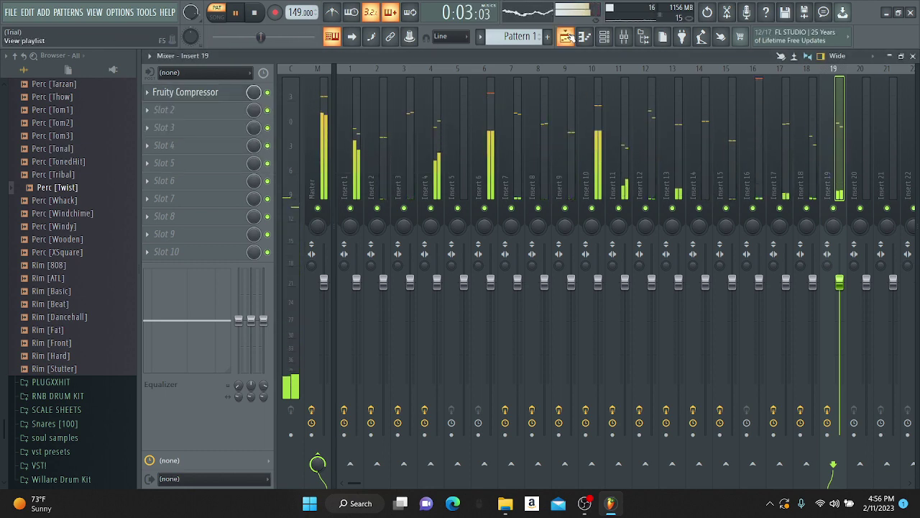
Step: Glance over the channel rack, lower the master pitch to -331 cents and stop playback
click(602, 42)
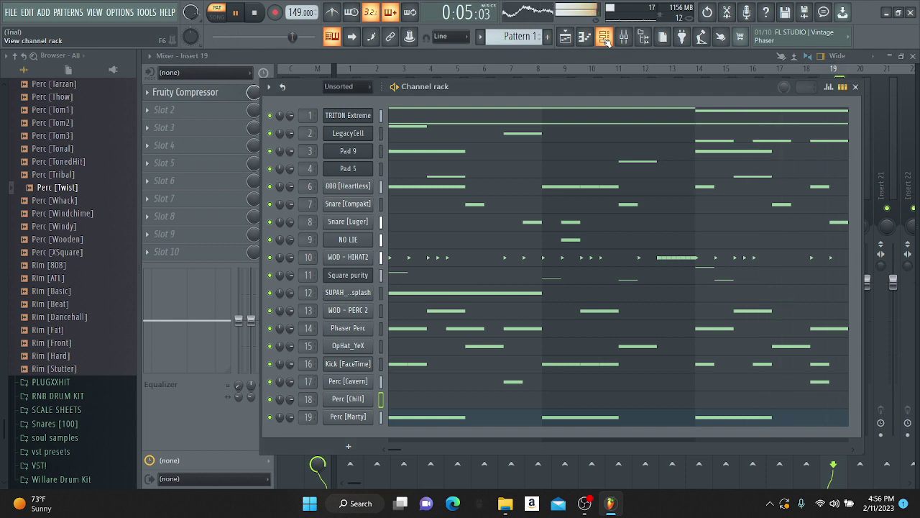
click(603, 42)
key(space)
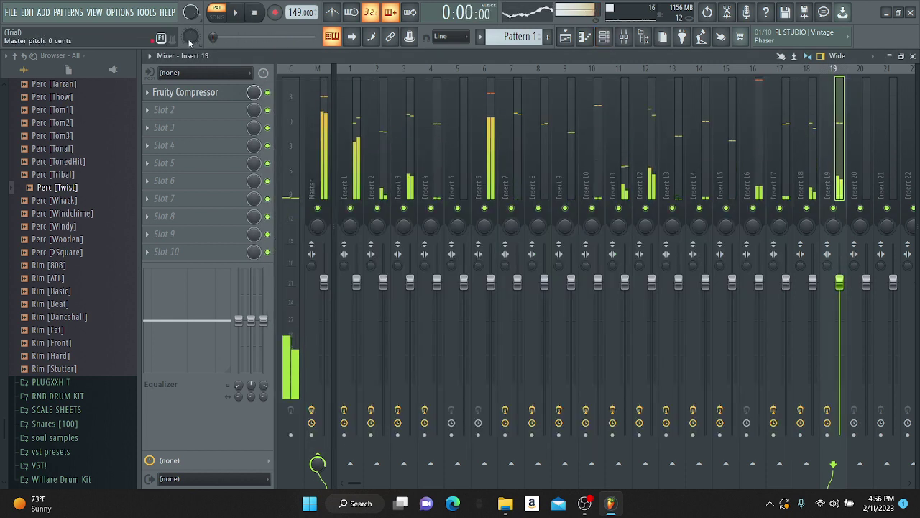
key(space)
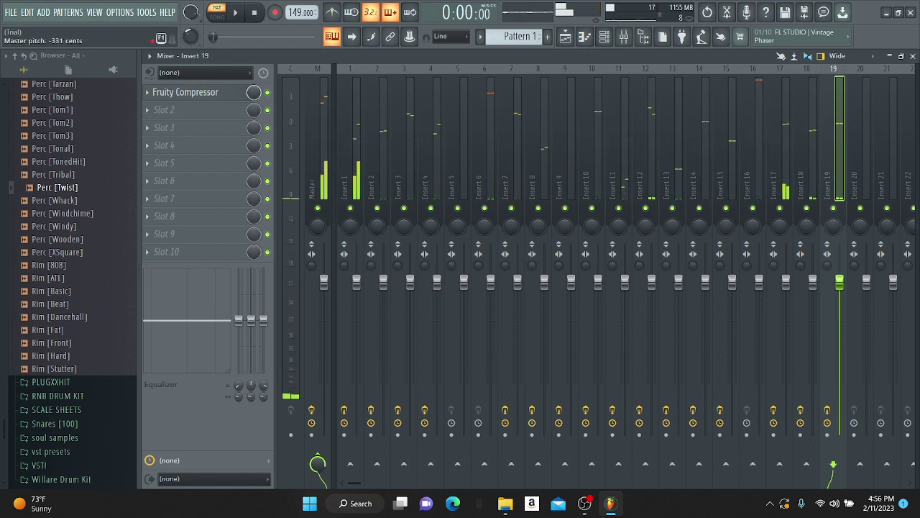
Step: Audition the beat and set the master pitch to +19 cents
key(space)
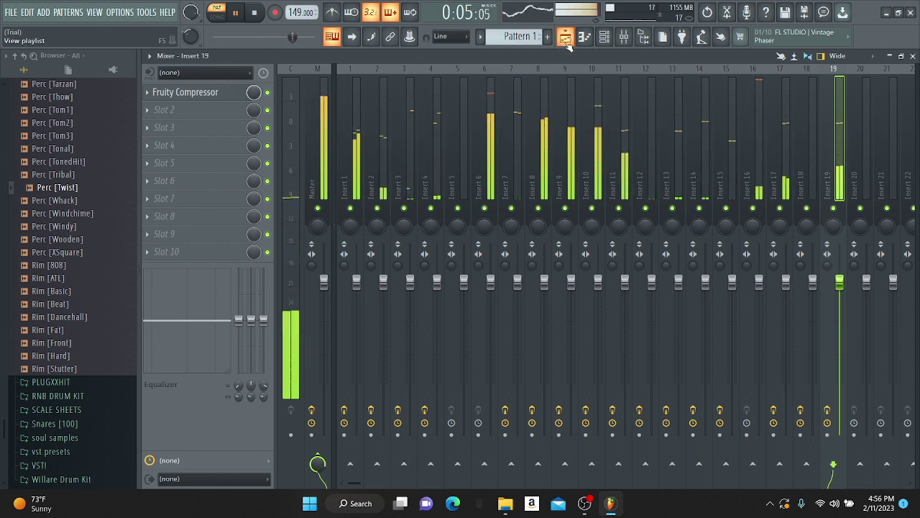
key(space)
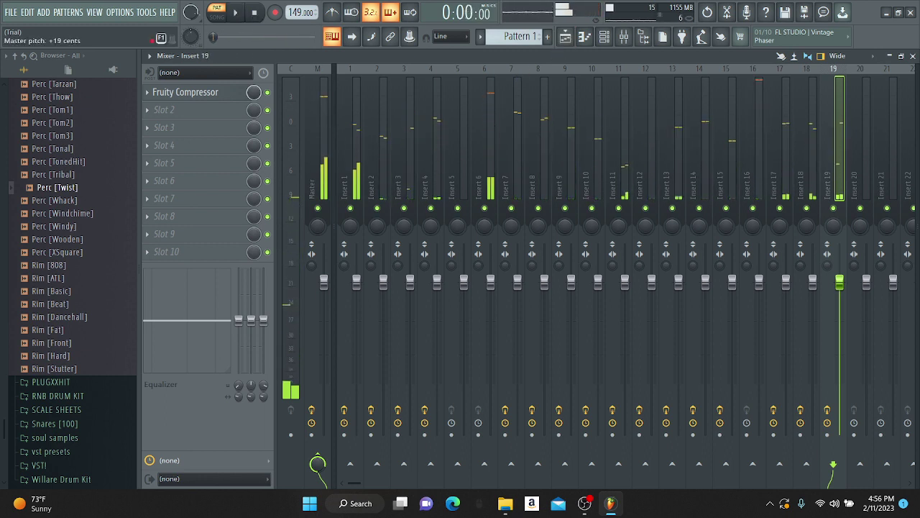
key(space)
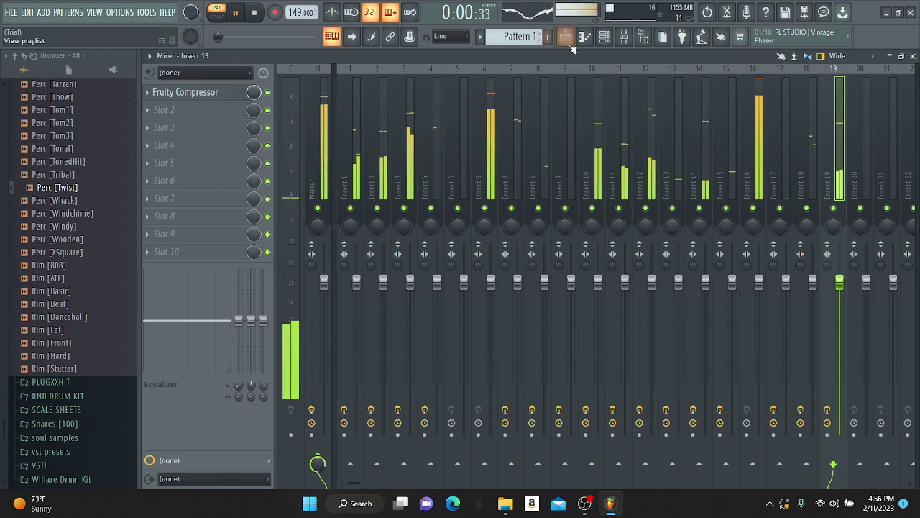
Step: Open the playlist, stop playback and split Pattern 1 by channel
click(568, 39)
key(space)
right_click(181, 96)
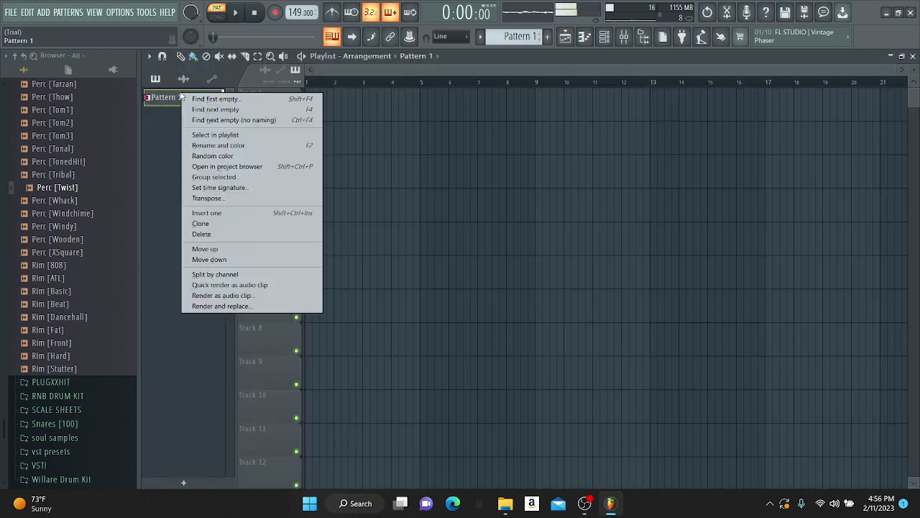
click(215, 275)
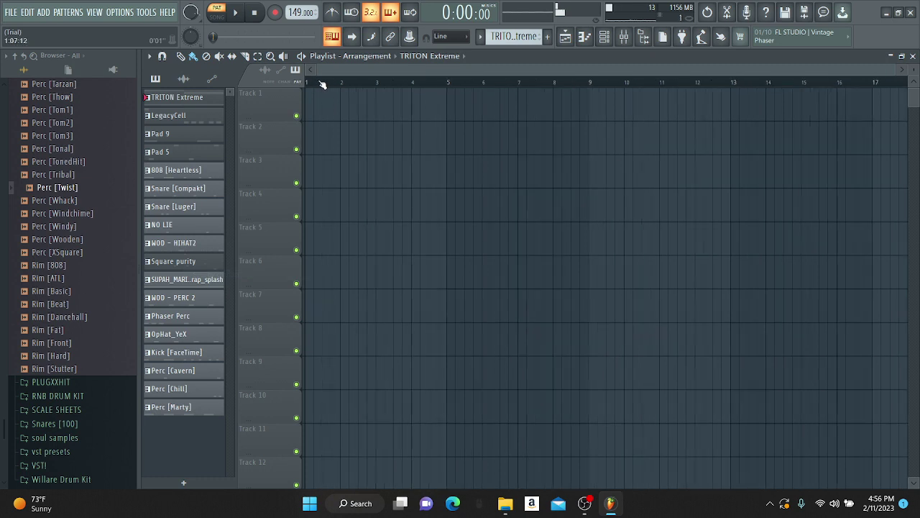
Step: Place TRITON Extreme on Track 1 and LegacyCell on Track 2 at bar 1, and play the arrangement in song mode
drag(179, 97, 339, 101)
scroll(348, 86, down, 1)
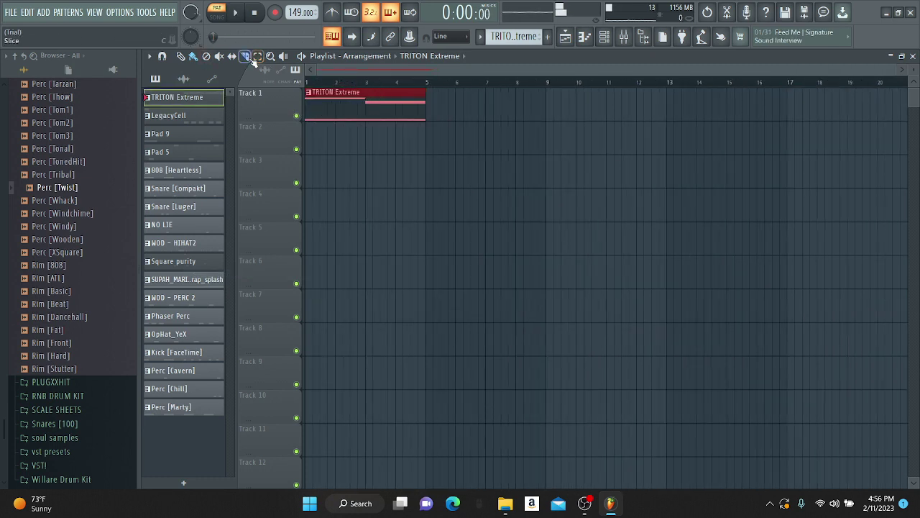
drag(185, 119, 311, 140)
key(space)
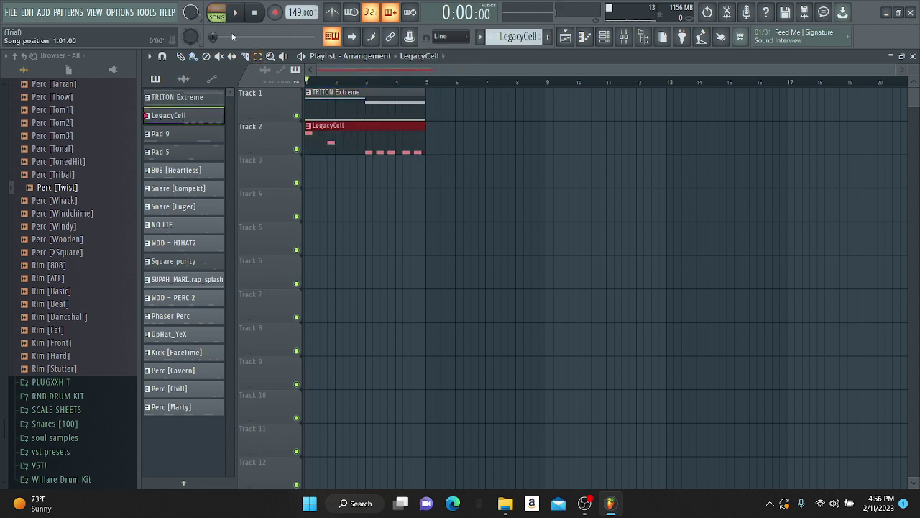
key(space)
Step: Select the TRITON Extreme and LegacyCell clips and duplicate them three times to fill bars 1 to 16
drag(469, 187, 412, 97)
key(ctrl+b)
key(ctrl+b)
scroll(417, 84, down, 2)
key(ctrl+b)
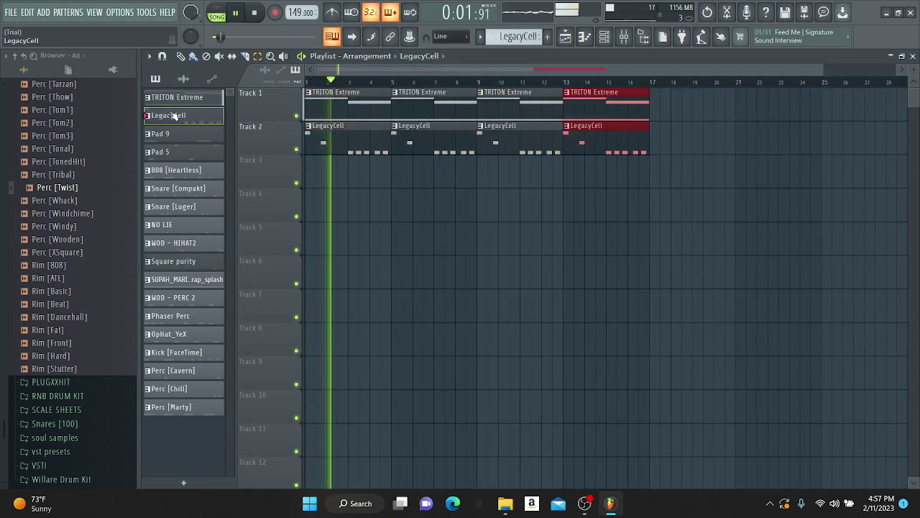
Step: Stop playback and delete the first two LegacyCell clips from Track 2 so that part enters at bar 9
key(space)
right_click(356, 140)
right_click(407, 141)
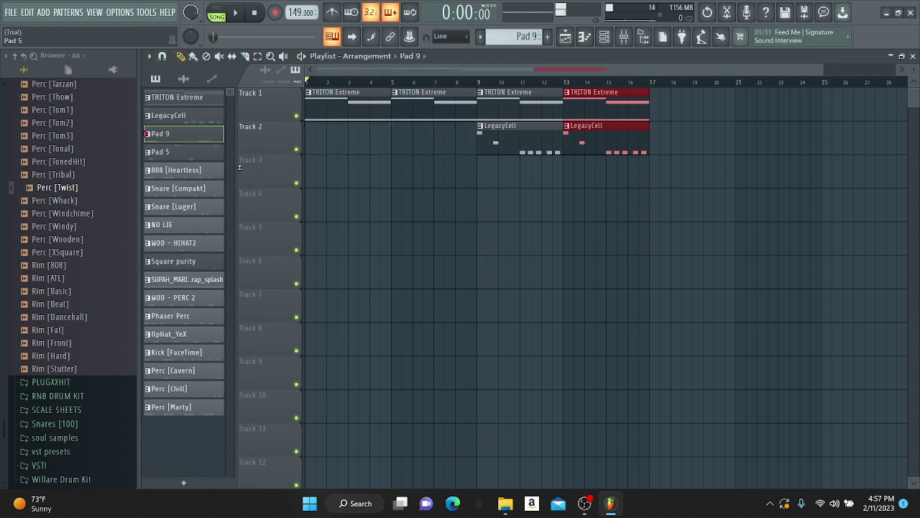
Step: Place four-bar Pad 9 and Pad 5 clips at bar 1 on Tracks 3 and 4
click(313, 140)
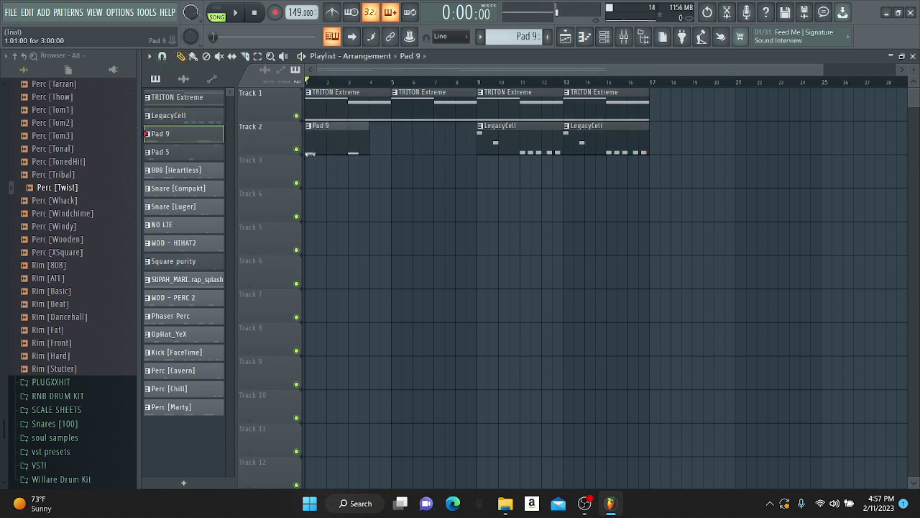
key(space)
drag(329, 173, 390, 177)
click(204, 152)
key(space)
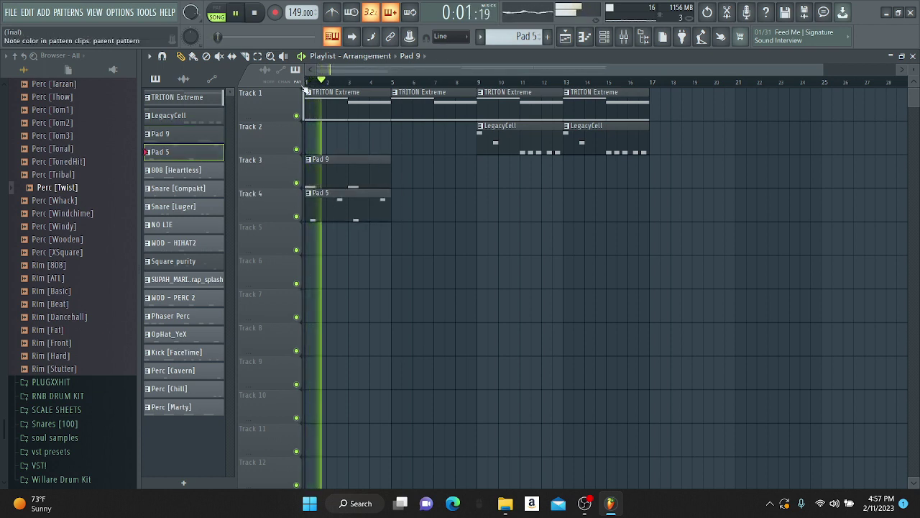
Step: Select the Pad 9 and Pad 5 clips and duplicate them three times to fill bars 1 to 16
click(258, 56)
drag(493, 285, 350, 157)
key(ctrl+b)
key(ctrl+b)
key(ctrl+b)
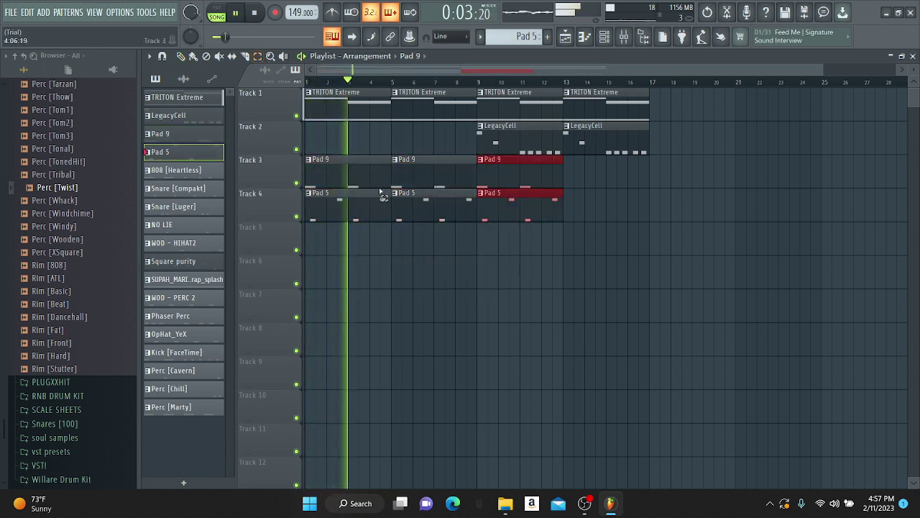
scroll(424, 82, down, 2)
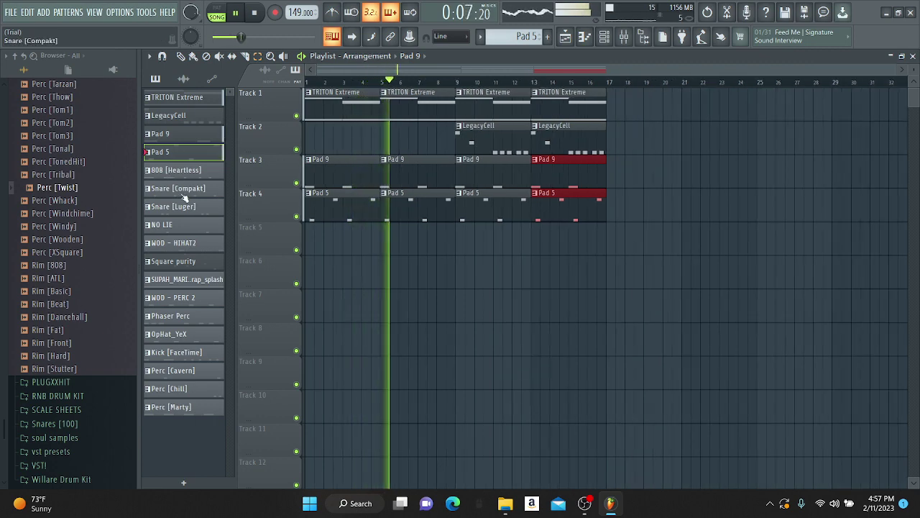
Step: Select the clips in bars 9 to 16 on Tracks 1 to 4 and duplicate the block four times
drag(703, 254, 492, 89)
key(ctrl+b)
key(ctrl+b)
key(ctrl+b)
key(ctrl+b)
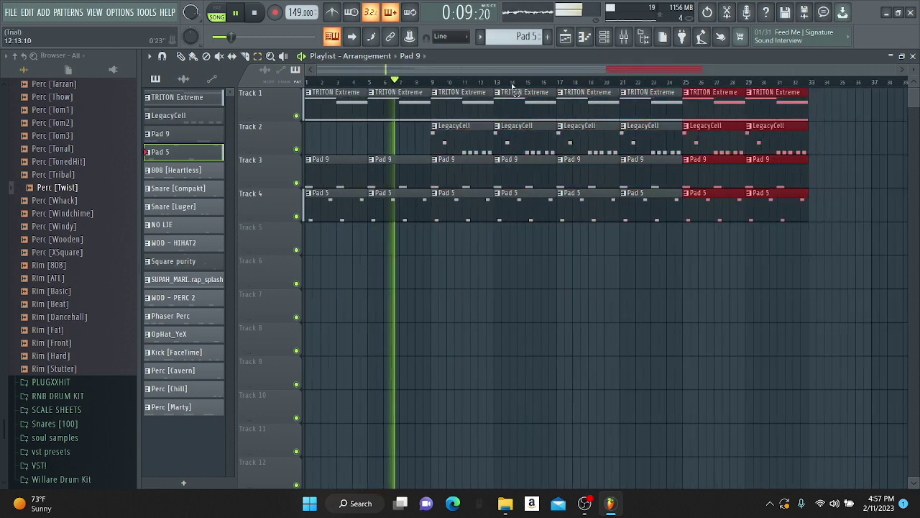
Step: Place 808 [Heartless] clips on Track 5 at bars 9 and 13, and duplicate the pair once
click(169, 172)
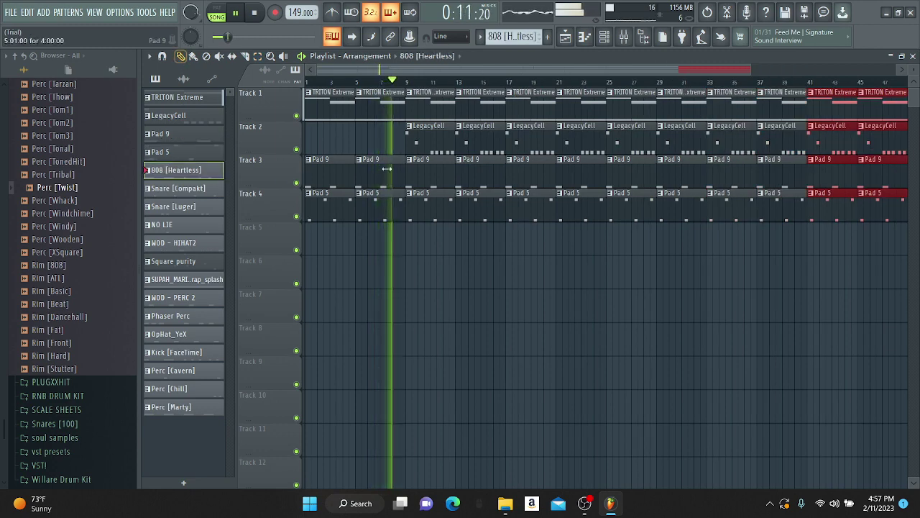
click(409, 238)
click(468, 242)
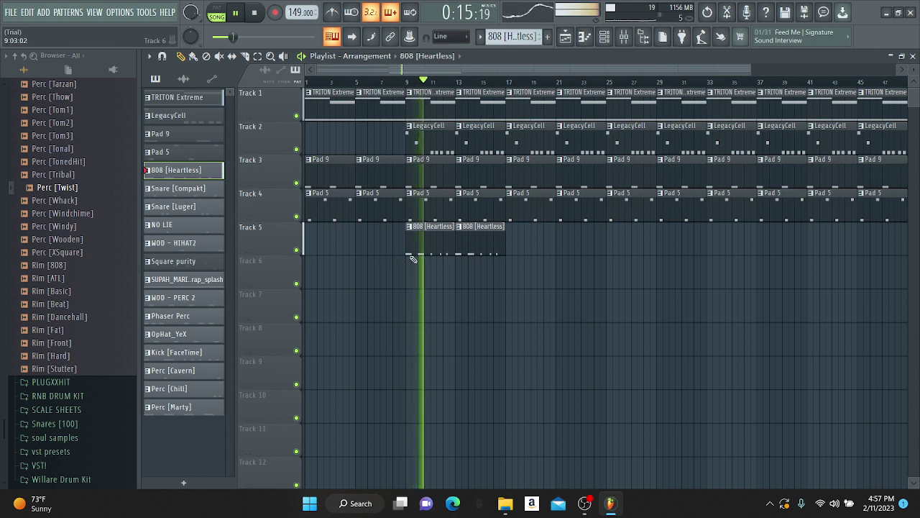
click(258, 57)
drag(573, 243, 432, 249)
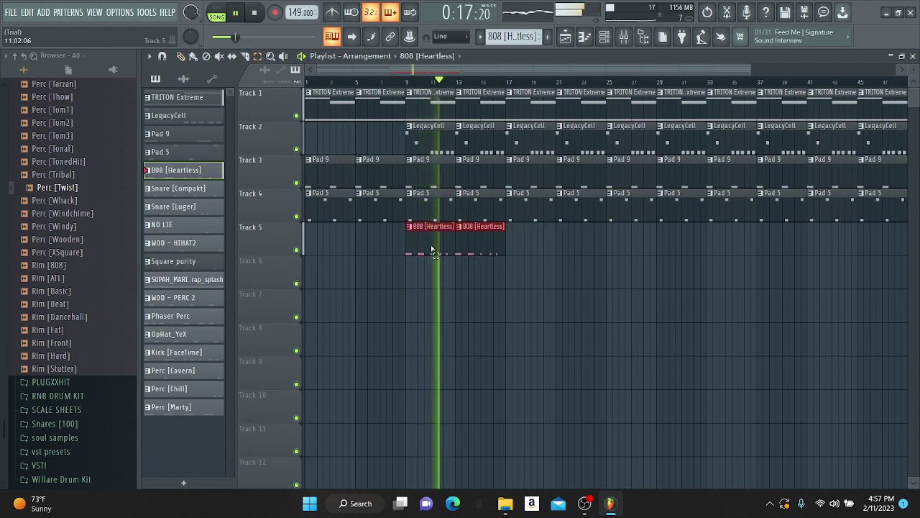
key(ctrl+b)
Step: Place Snare [Compakt] on Track 6 and Snare [Luger] on Track 7, each at bars 17 and 21
click(178, 188)
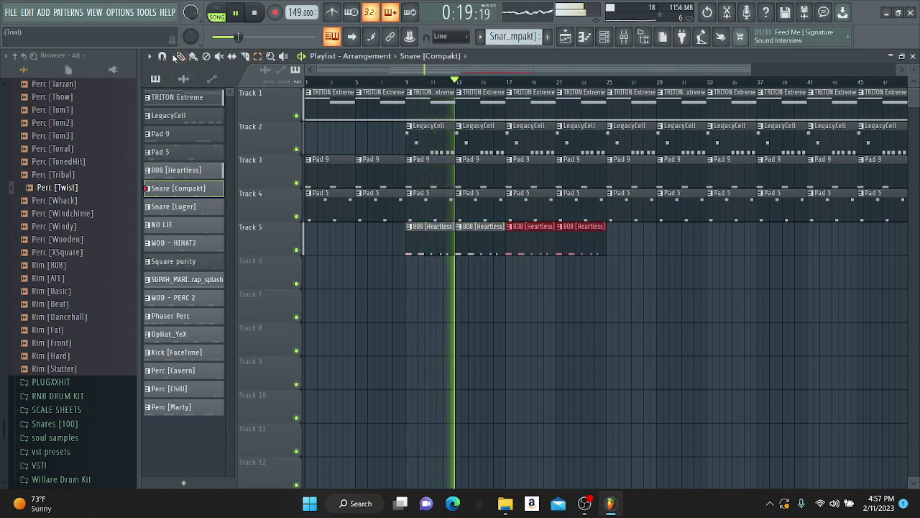
click(509, 271)
click(565, 271)
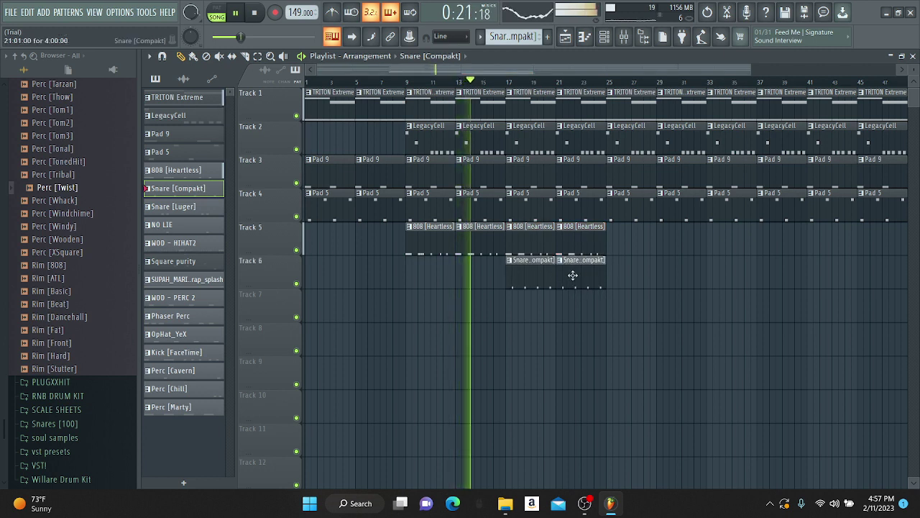
click(514, 307)
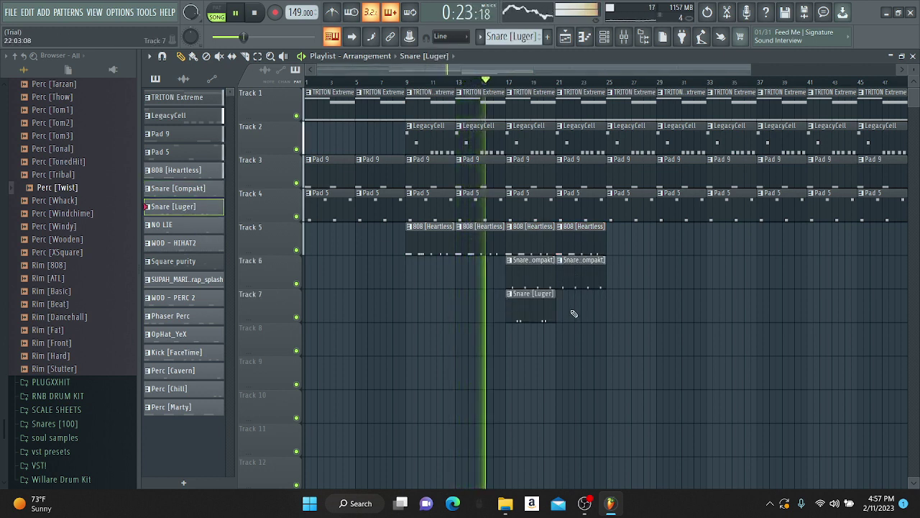
click(565, 310)
Step: Place WOD - HIHAT2 on Track 8 at bars 17 and 21, and duplicate that eight-bar section of Tracks 5 to 8 once
click(182, 244)
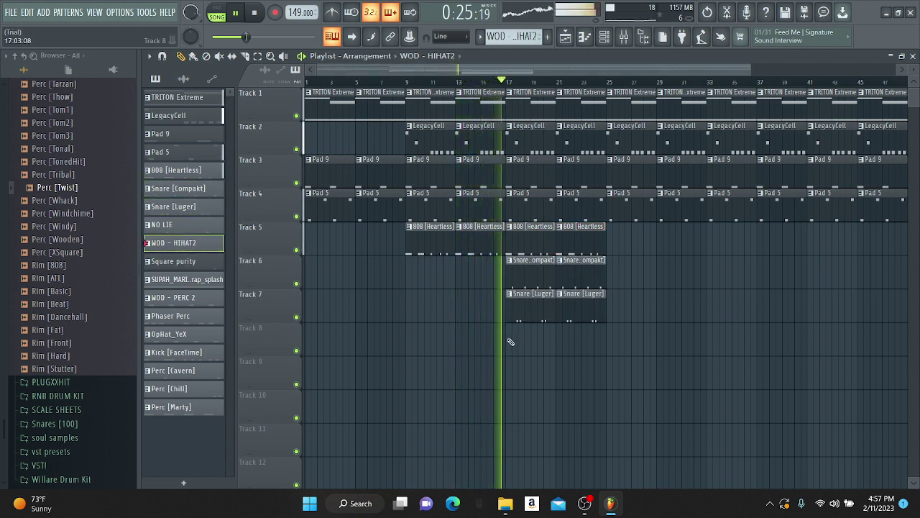
click(510, 341)
click(558, 347)
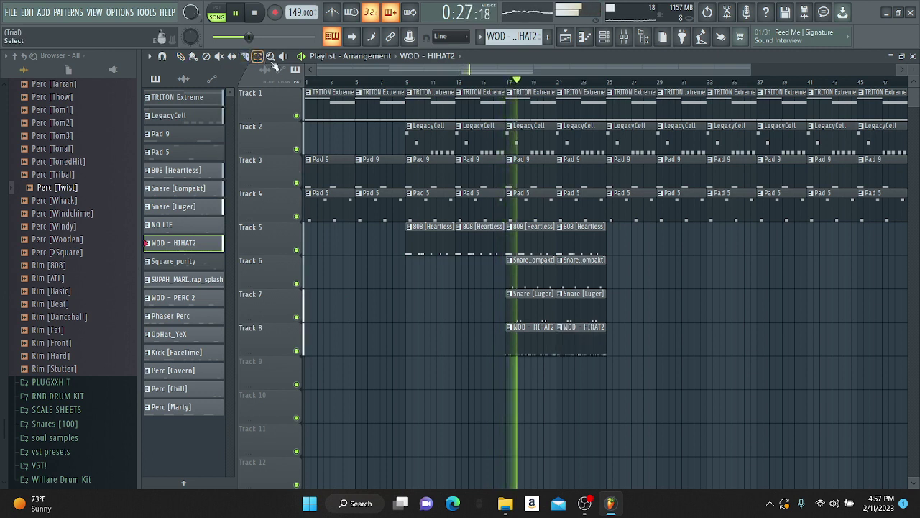
drag(719, 391, 509, 229)
key(ctrl+b)
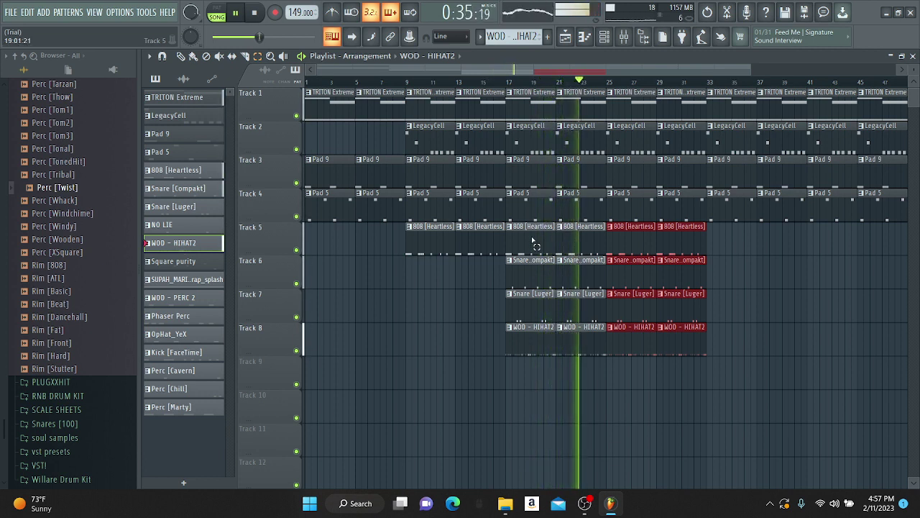
Step: Place Square purity on Track 9 and SUPAH_MARIO_famous_trap_splash on Track 10, each at bars 25 and 29
click(184, 263)
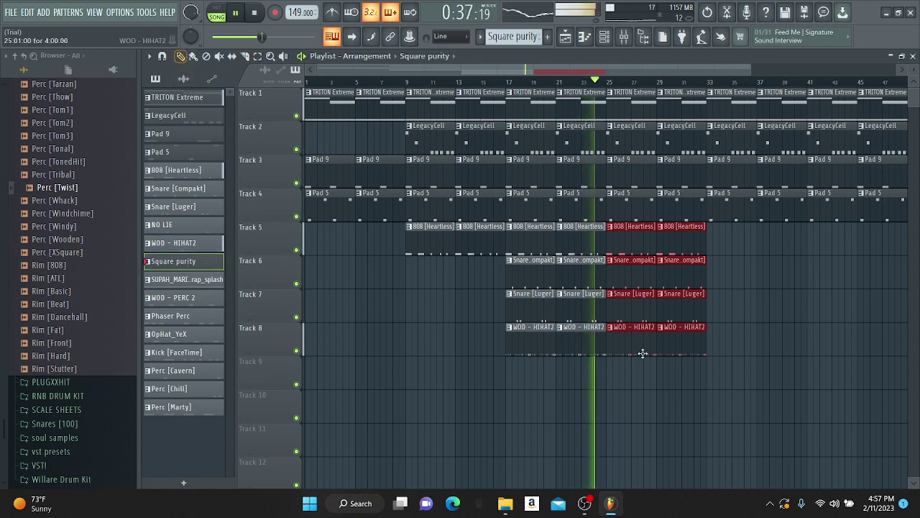
click(607, 374)
click(671, 379)
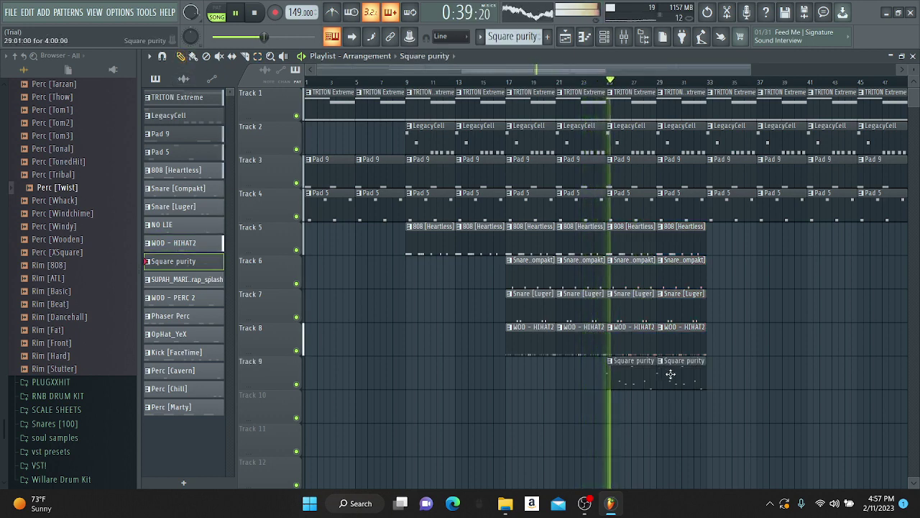
click(175, 282)
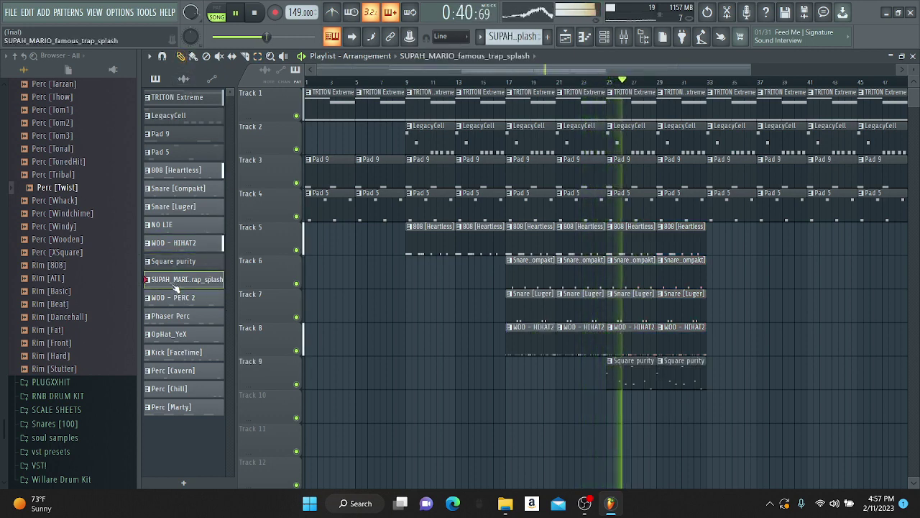
click(611, 419)
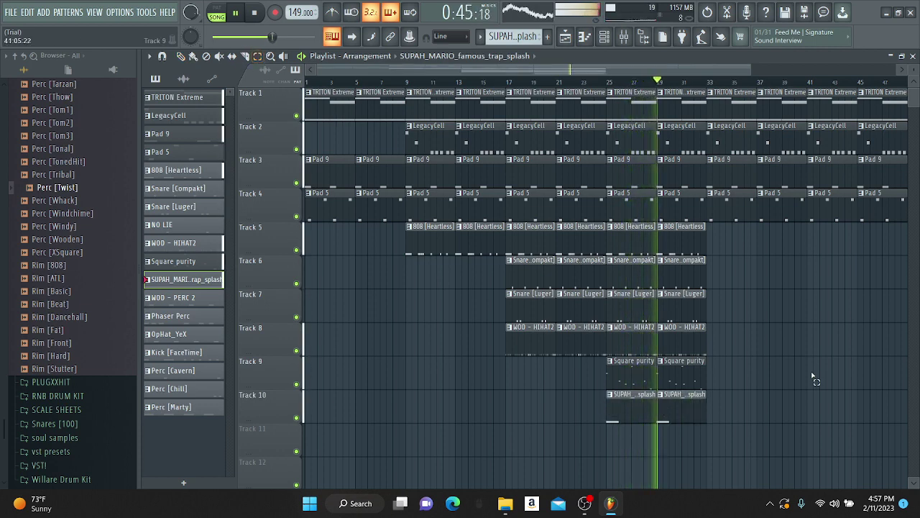
Step: Duplicate the bars 25 to 32 clips on Tracks 5 to 10 once and stop playback
drag(772, 456, 639, 238)
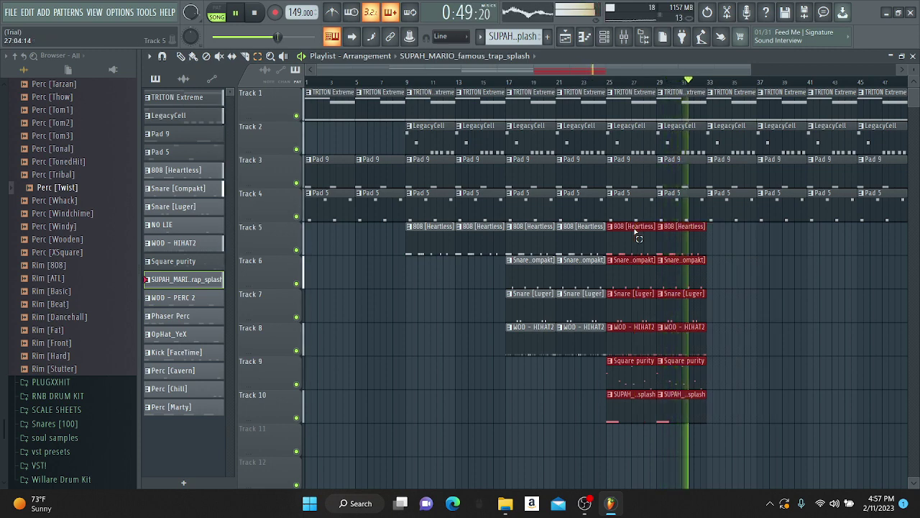
key(ctrl+b)
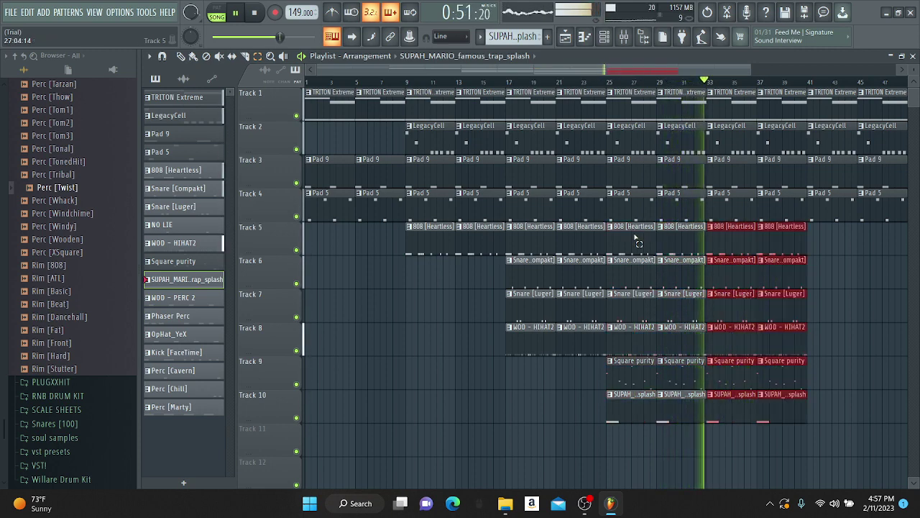
key(space)
Step: Place WOD - PERC 2, Phaser Perc and OpHat_YeX at bar 33 on Tracks 11, 12 and 13
scroll(448, 335, down, 2)
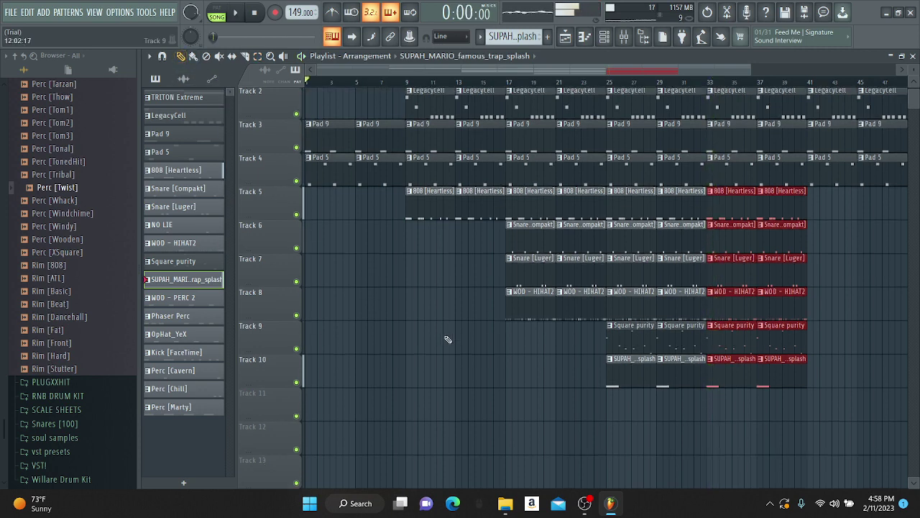
click(707, 371)
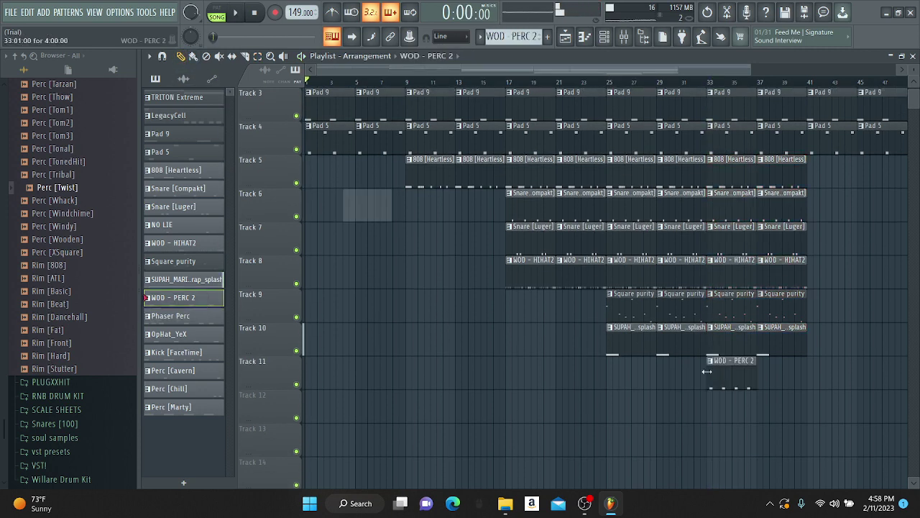
click(706, 417)
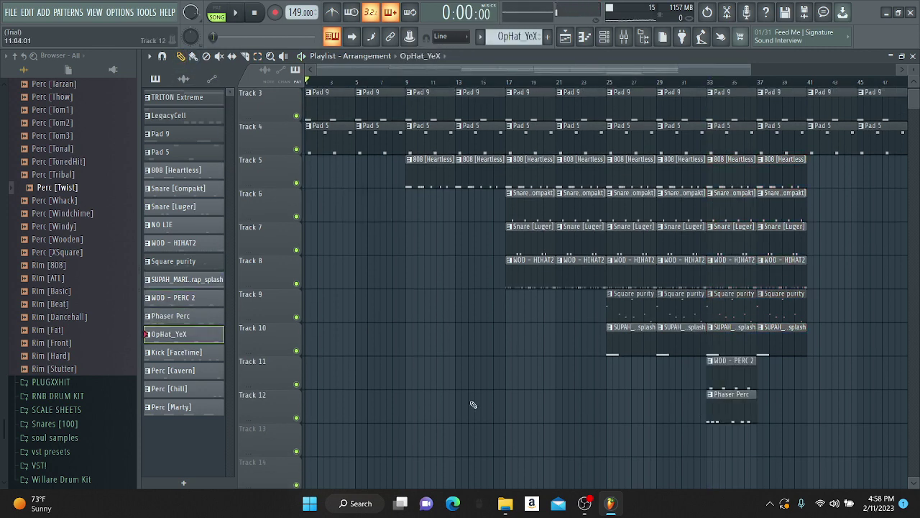
click(713, 442)
Step: Place Kick [FaceTime], Perc [Cavern], Perc [Chill] and Perc [Marty] at bar 33 on Tracks 14, 15, 16 and 17
scroll(690, 448, down, 1)
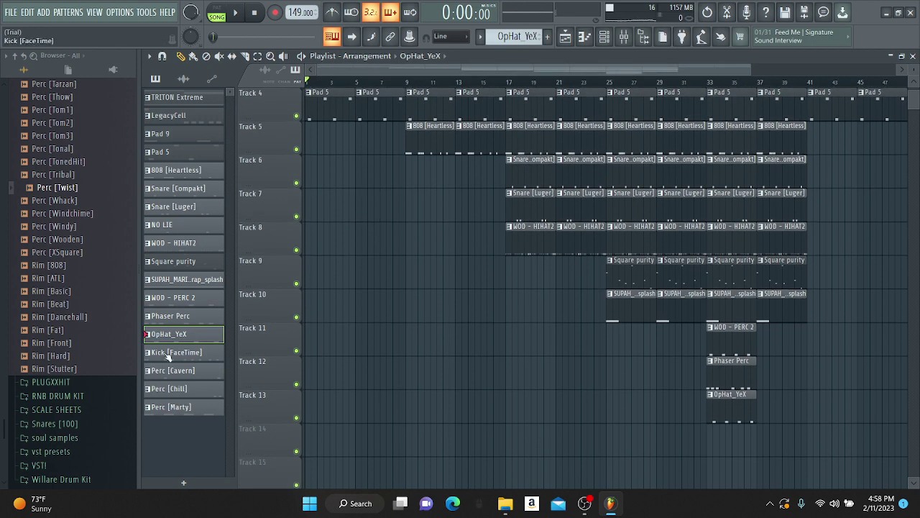
click(708, 443)
click(179, 374)
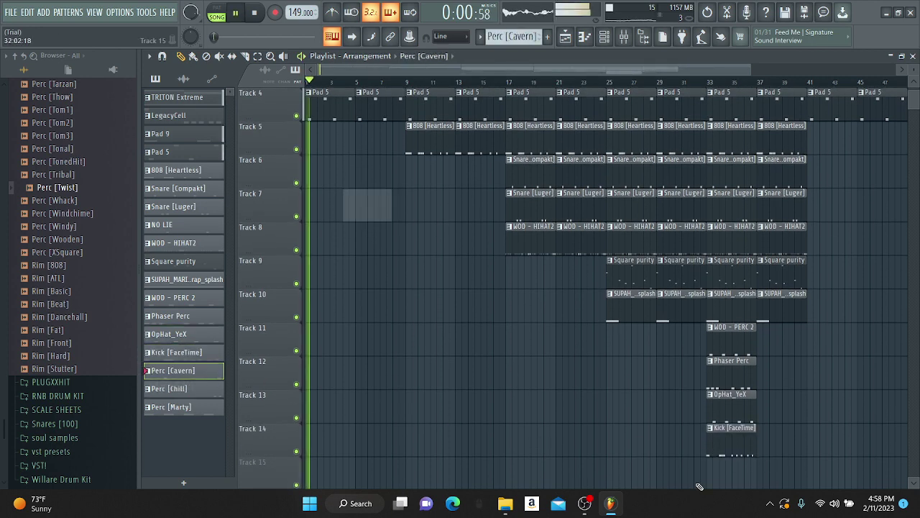
click(711, 468)
scroll(691, 467, down, 1)
click(186, 391)
scroll(656, 456, down, 1)
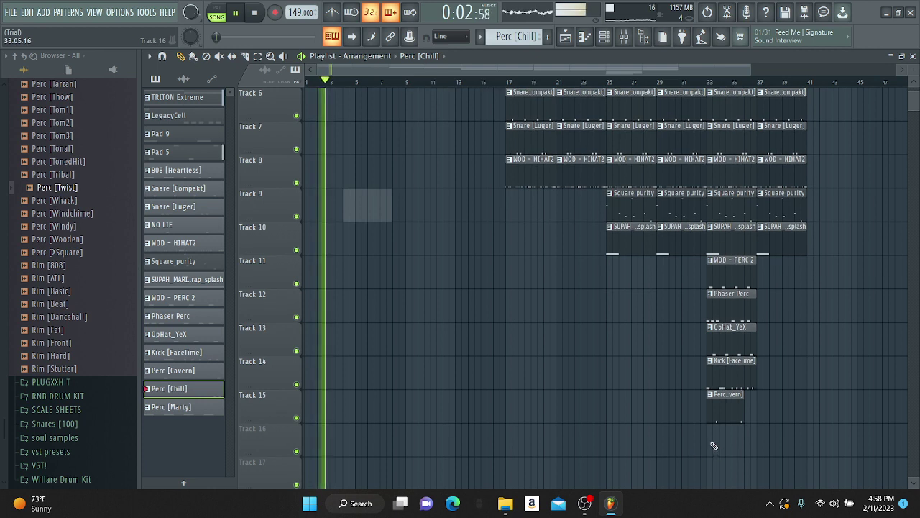
click(713, 442)
click(201, 407)
click(707, 477)
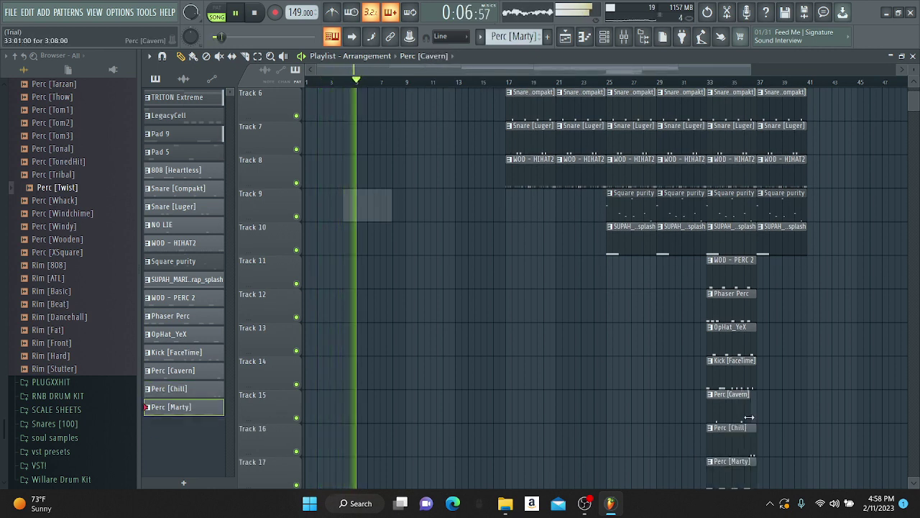
Step: Select the bar 33 clips on Tracks 11 to 17 and duplicate them once so they fill bars 37 to 40
scroll(755, 417, down, 3)
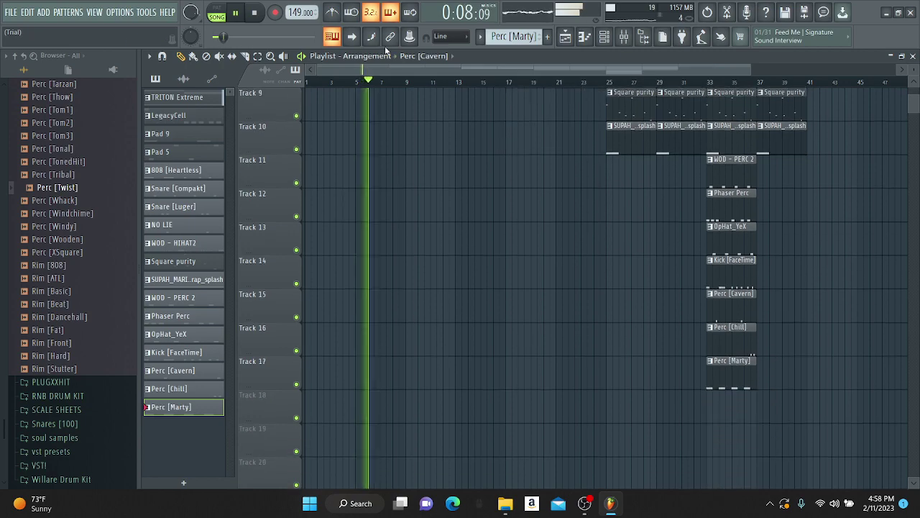
click(259, 57)
drag(852, 421, 733, 156)
key(ctrl+b)
Step: Shorten the 808 [Heartless] clip at bar 13 on Track 5 so it ends at bar 16
scroll(626, 295, up, 2)
scroll(618, 298, up, 8)
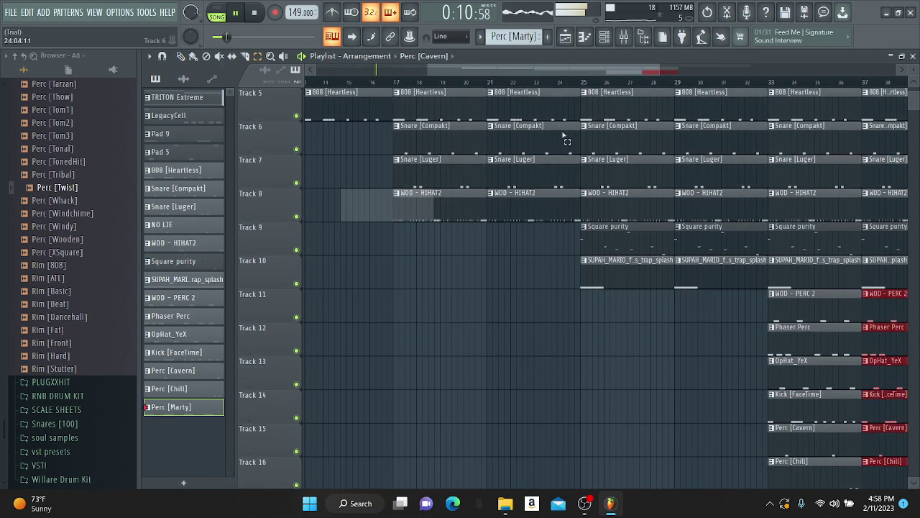
scroll(590, 287, down, 3)
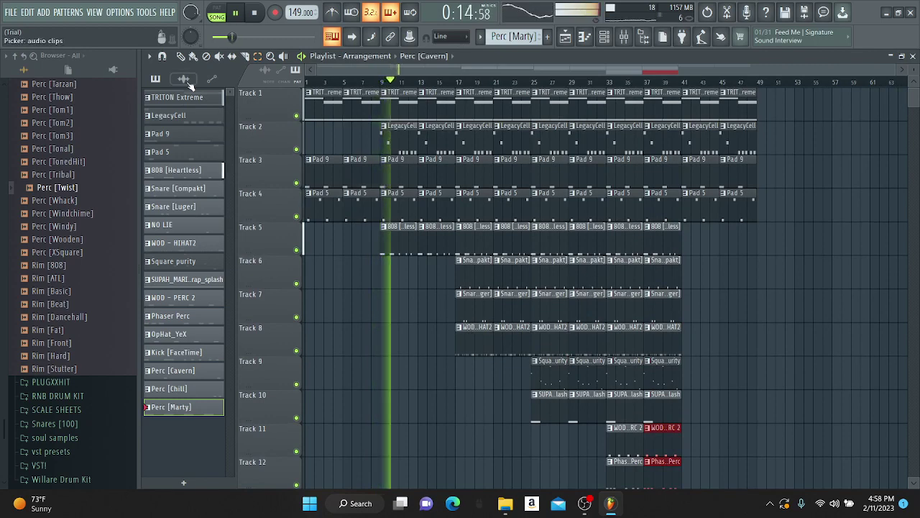
scroll(492, 241, up, 3)
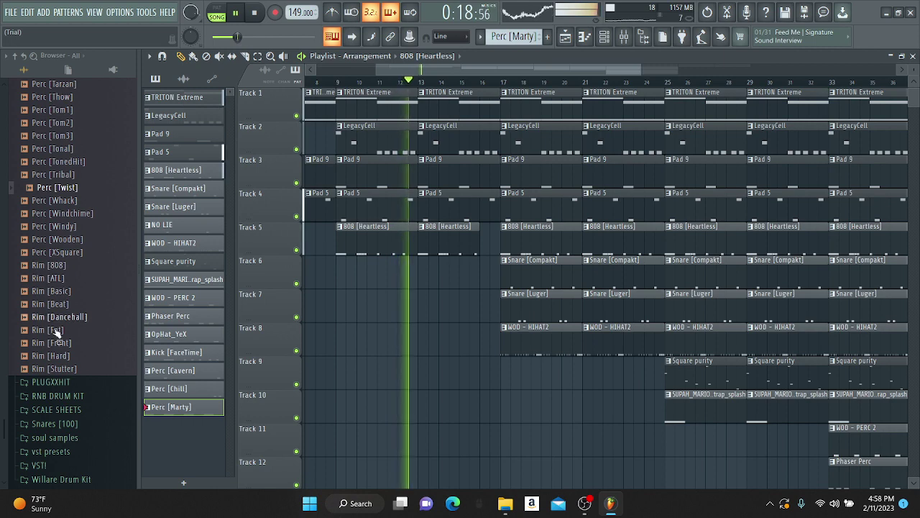
Step: Add the Crash [808Dist] sample from the Cymbal [100] folder to Track 10 near bar 14, deleting stray clips
scroll(51, 365, down, 4)
scroll(47, 299, up, 20)
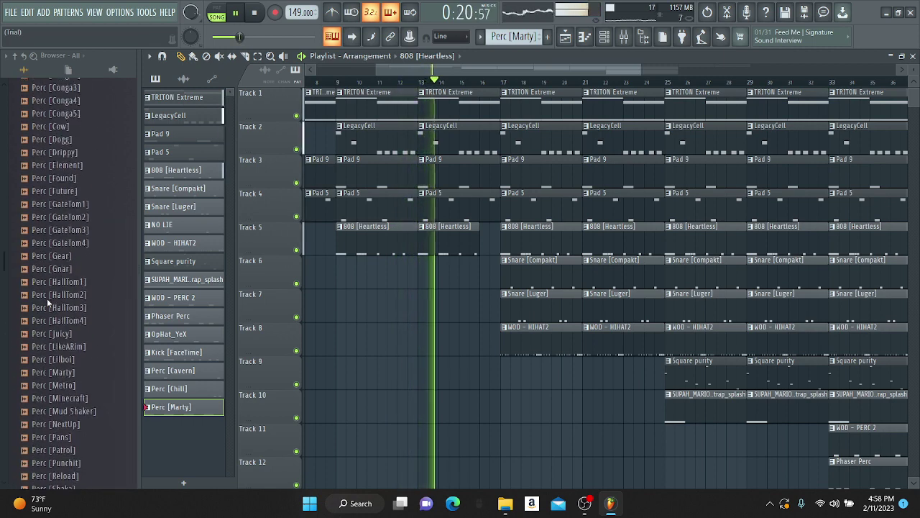
scroll(47, 298, up, 4)
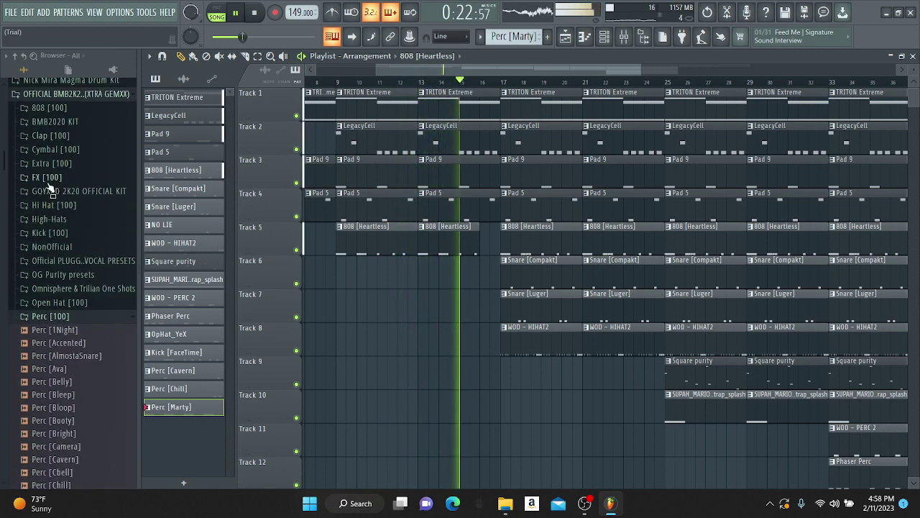
click(56, 149)
drag(64, 111, 414, 400)
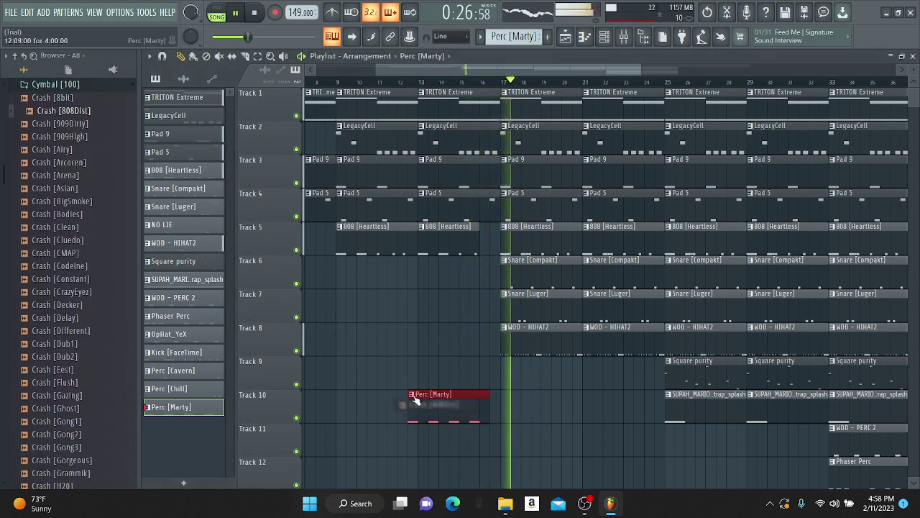
right_click(430, 401)
mouse_move(72, 112)
mouse_down()
mouse_move(354, 400)
mouse_move(433, 415)
mouse_move(474, 404)
mouse_up()
right_click(441, 409)
Step: Reverse the Crash [808Dist] audio clip in its channel settings and stop playback
double_click(463, 405)
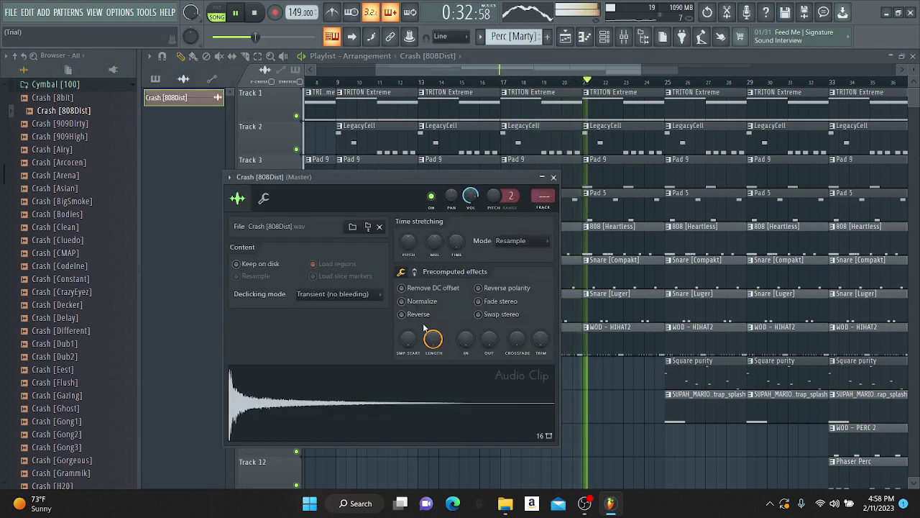
click(402, 315)
click(554, 177)
key(space)
Step: Align the end of the reversed Crash [808Dist] clip on Track 10 with bar 17 and play the transition
drag(515, 71, 493, 72)
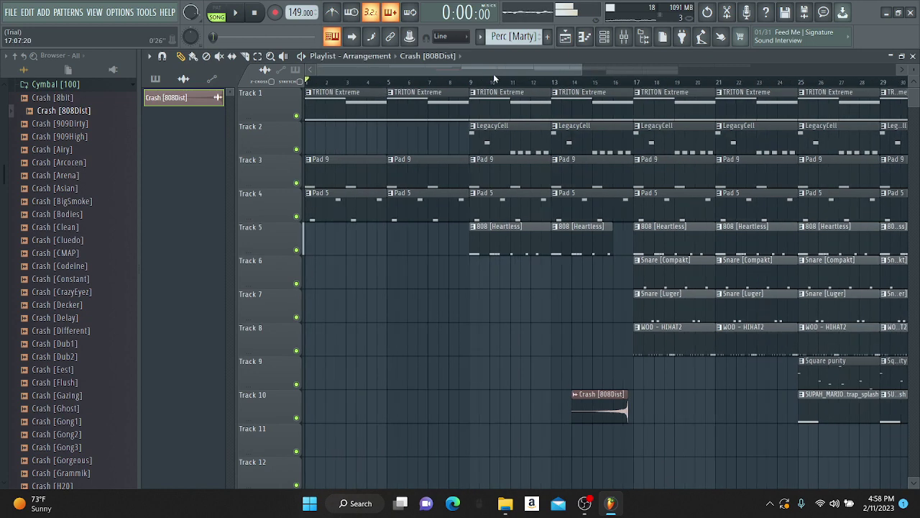
scroll(644, 79, up, 1)
scroll(650, 82, up, 4)
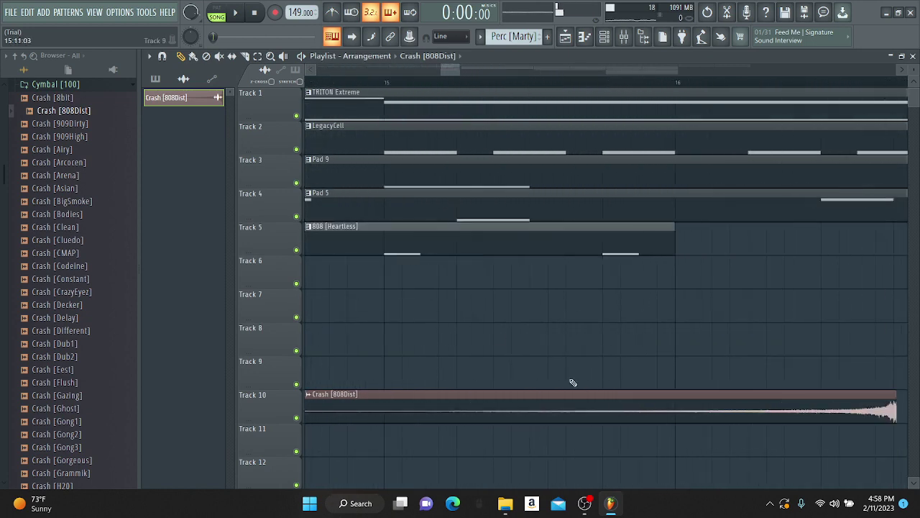
drag(652, 396, 516, 374)
scroll(877, 71, up, 5)
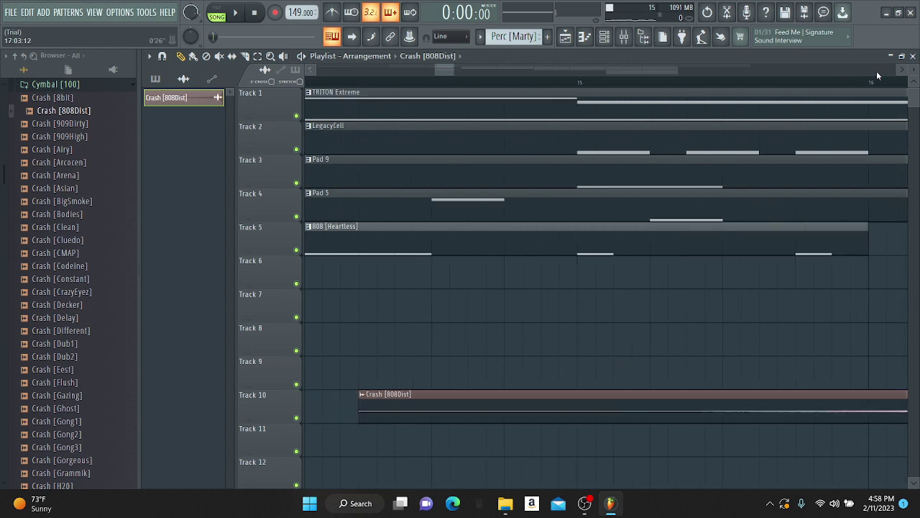
scroll(869, 82, up, 2)
click(699, 84)
scroll(707, 72, down, 1)
drag(707, 73, 465, 71)
scroll(508, 84, up, 2)
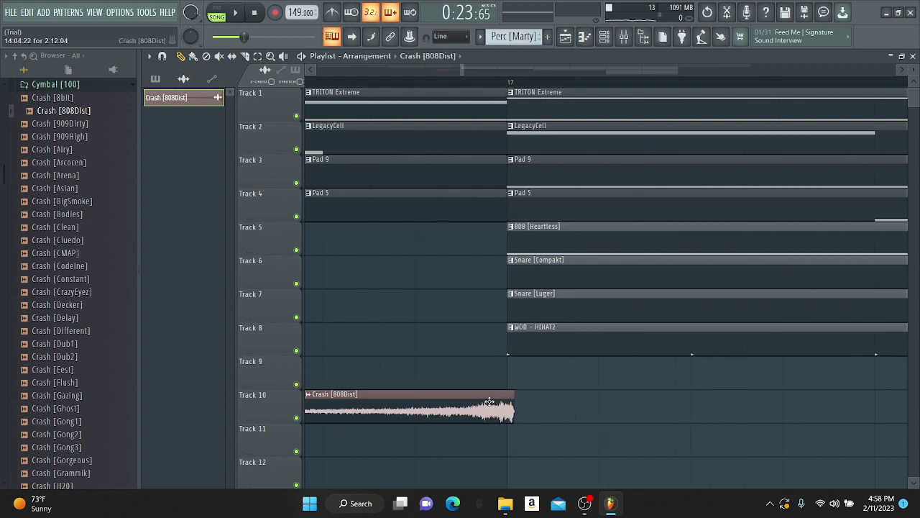
key(space)
scroll(407, 85, down, 3)
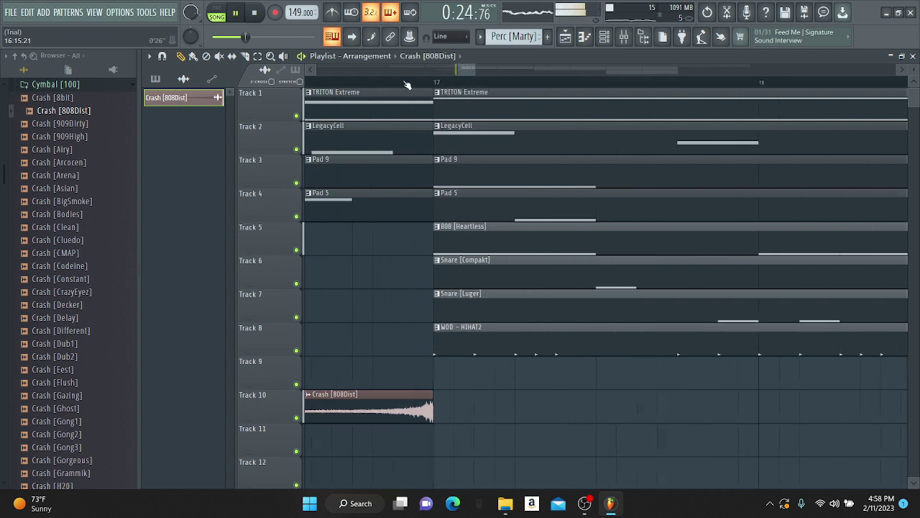
Step: Move the reversed Crash [808Dist] clip down to Track 21, realign its end with bar 17 and play the transition
scroll(407, 85, down, 6)
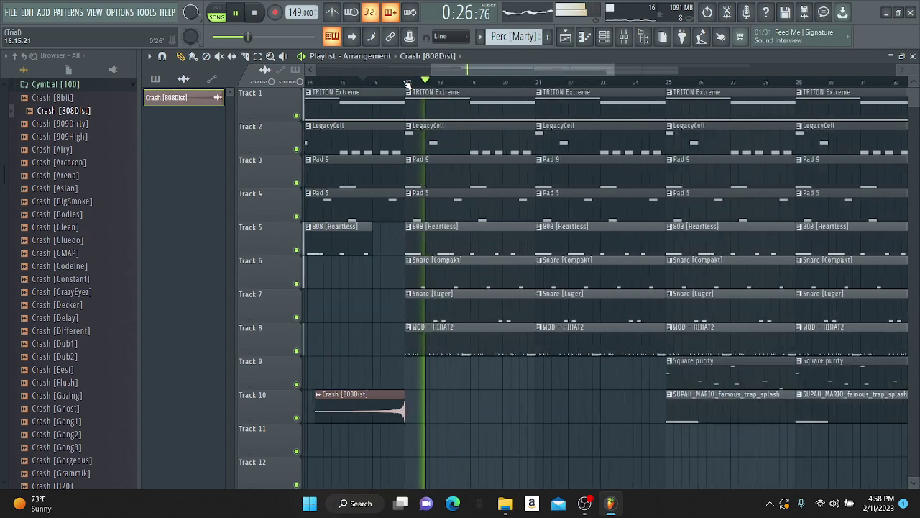
scroll(556, 303, down, 4)
scroll(556, 302, down, 1)
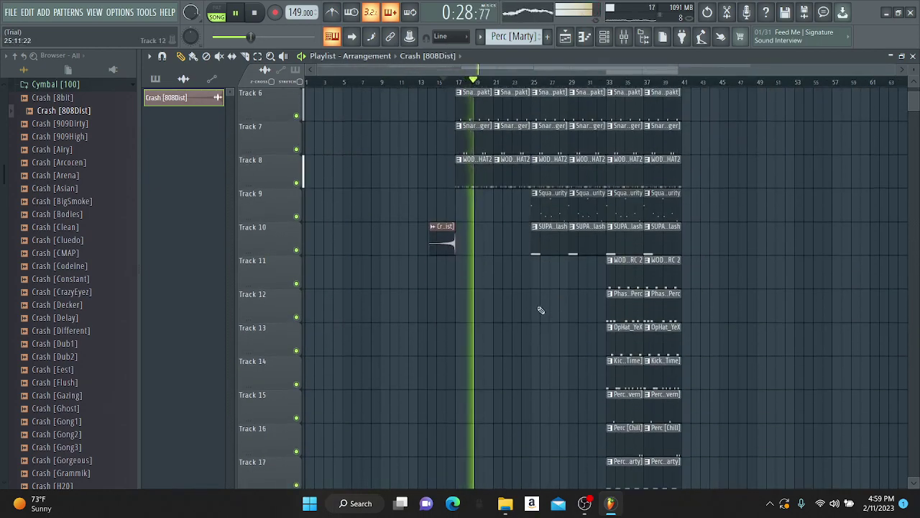
drag(440, 236, 450, 460)
scroll(484, 86, up, 6)
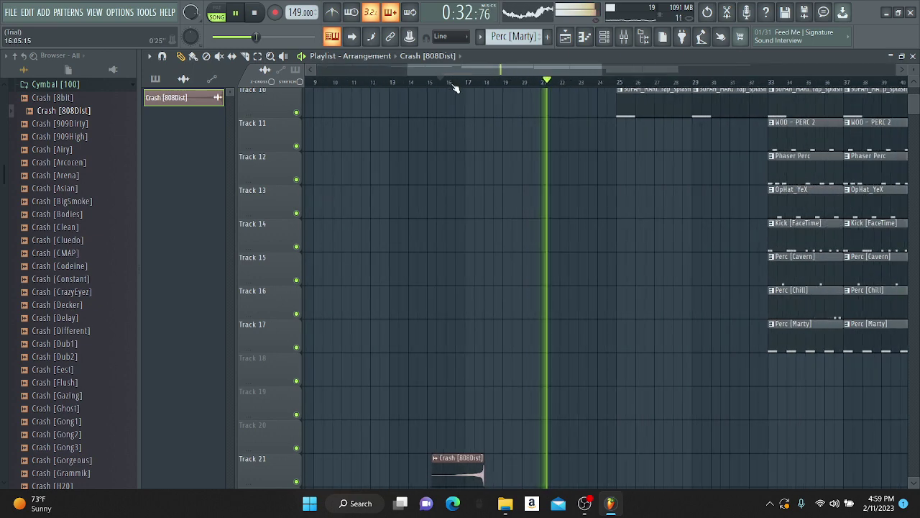
click(539, 83)
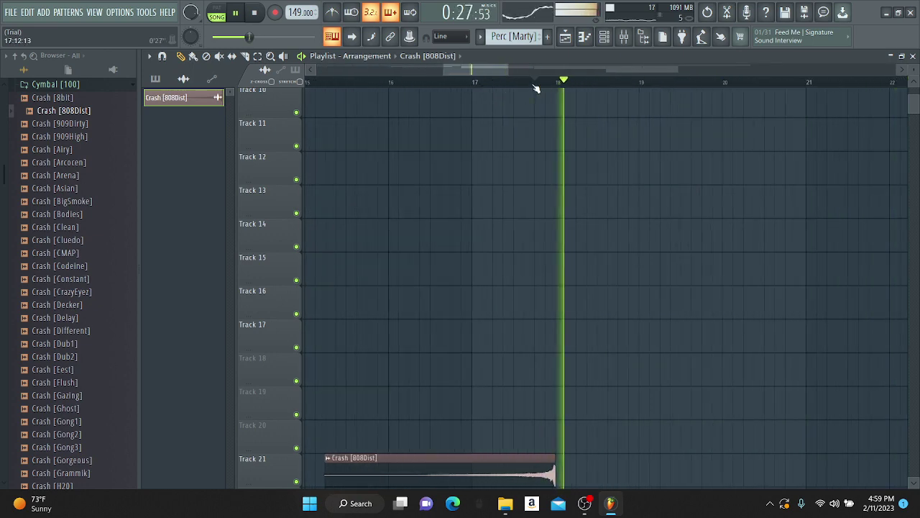
click(441, 83)
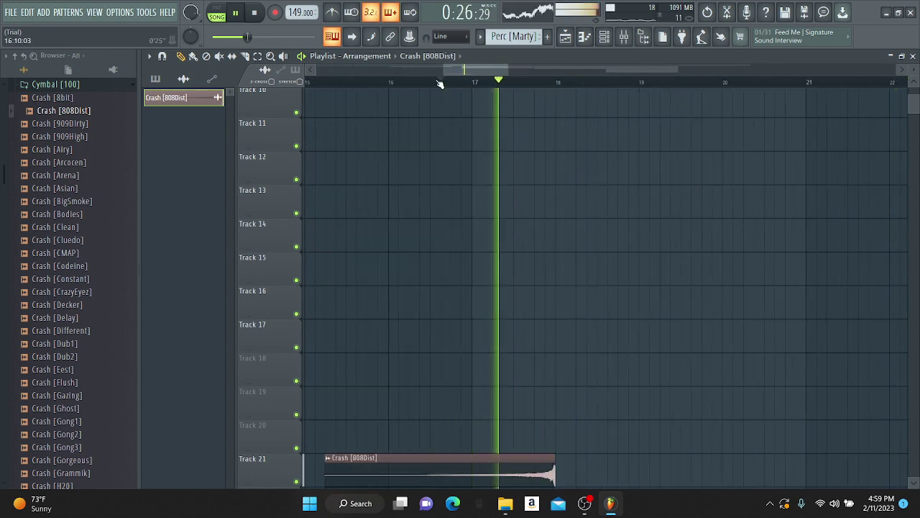
click(438, 82)
drag(503, 469, 427, 465)
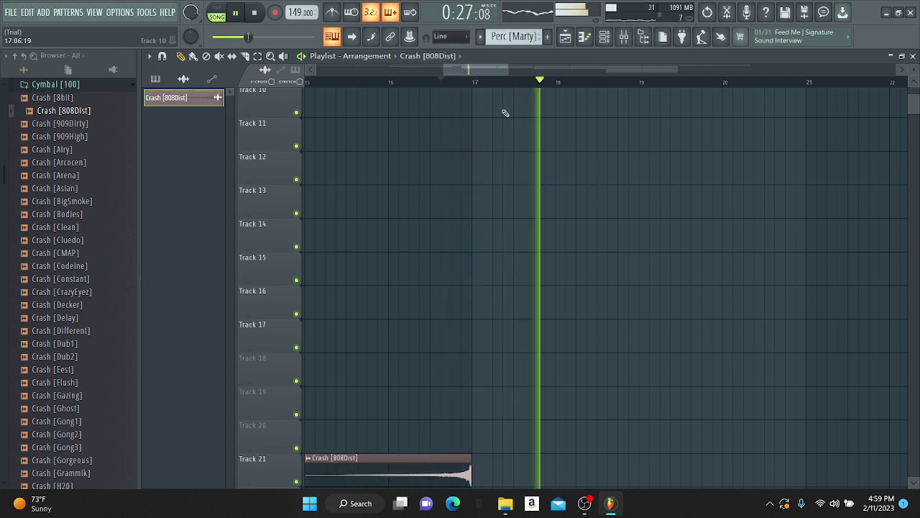
click(438, 83)
scroll(438, 84, down, 6)
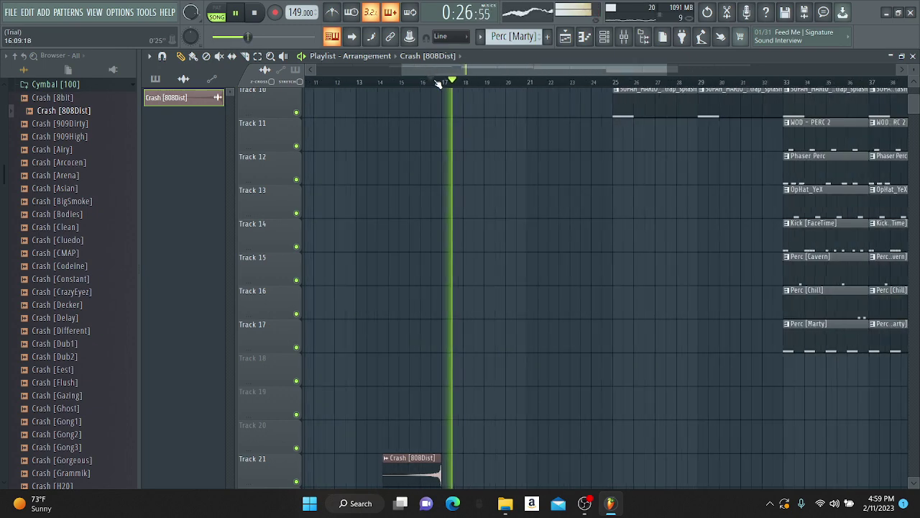
Step: Add a second Crash [808Dist] clip on Track 21 and align its end with bar 25
scroll(627, 416, down, 2)
drag(626, 416, 625, 400)
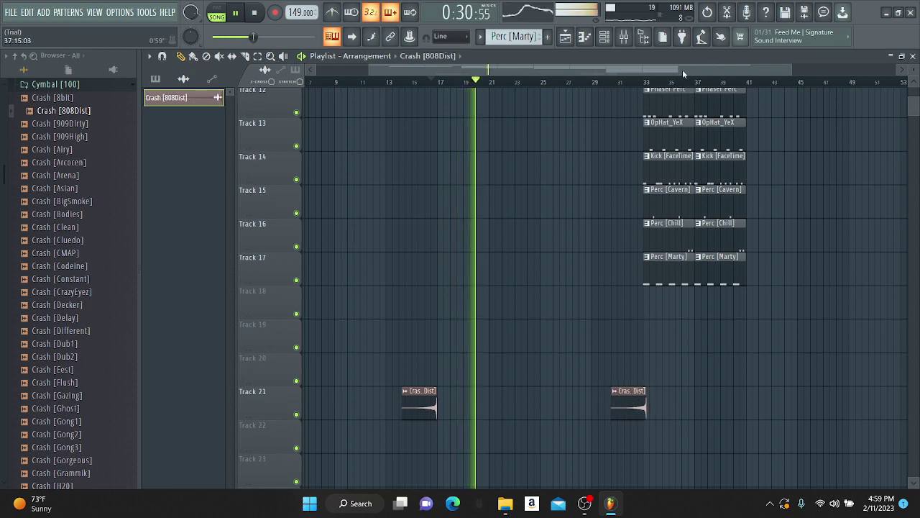
scroll(769, 85, up, 5)
drag(654, 399, 383, 399)
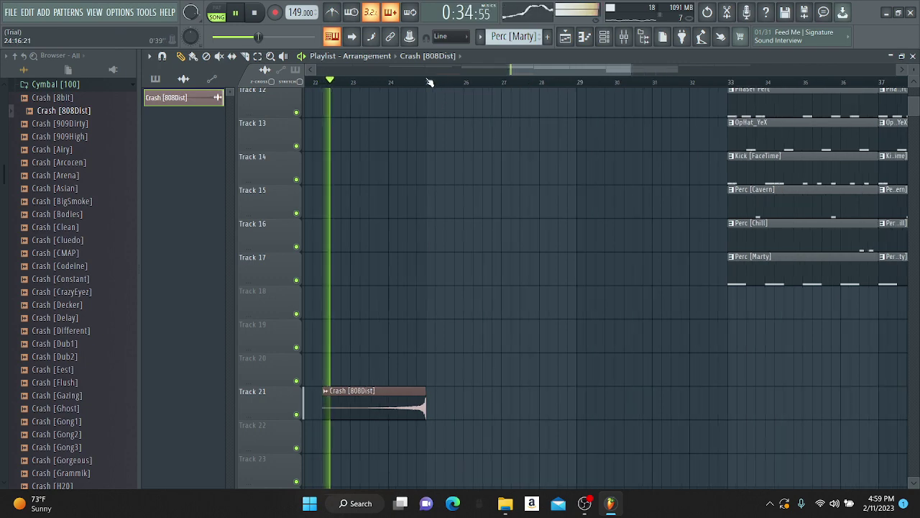
scroll(430, 85, up, 3)
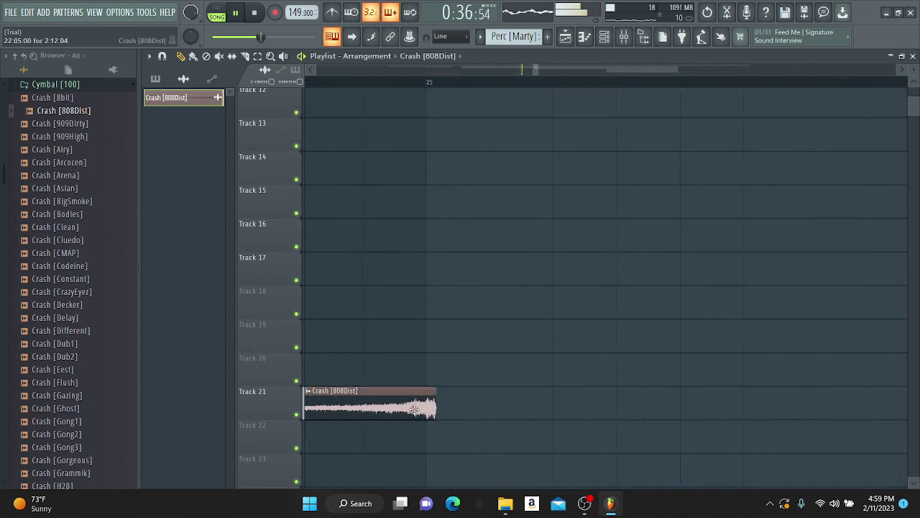
drag(414, 405, 399, 406)
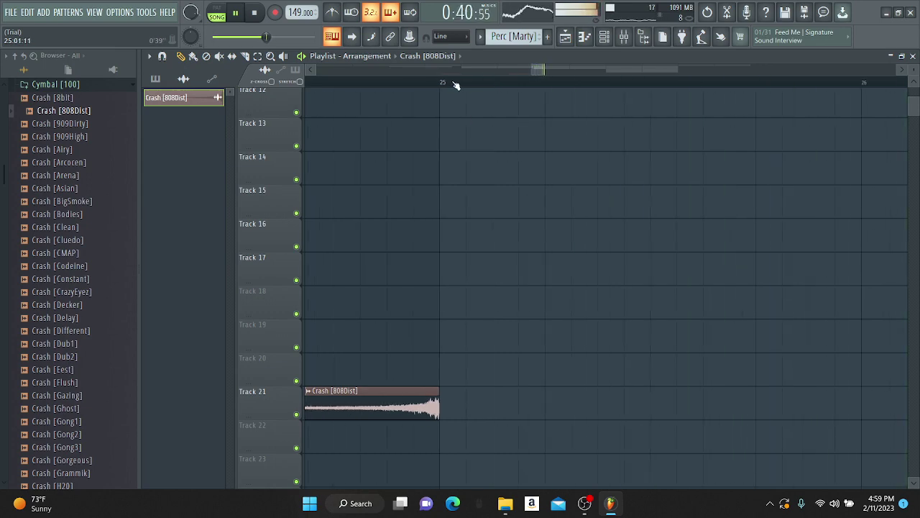
Step: Select the bars 33 to 40 clips from Track 5 downward and duplicate them once into bars 41 to 48
scroll(455, 85, down, 6)
scroll(568, 326, up, 4)
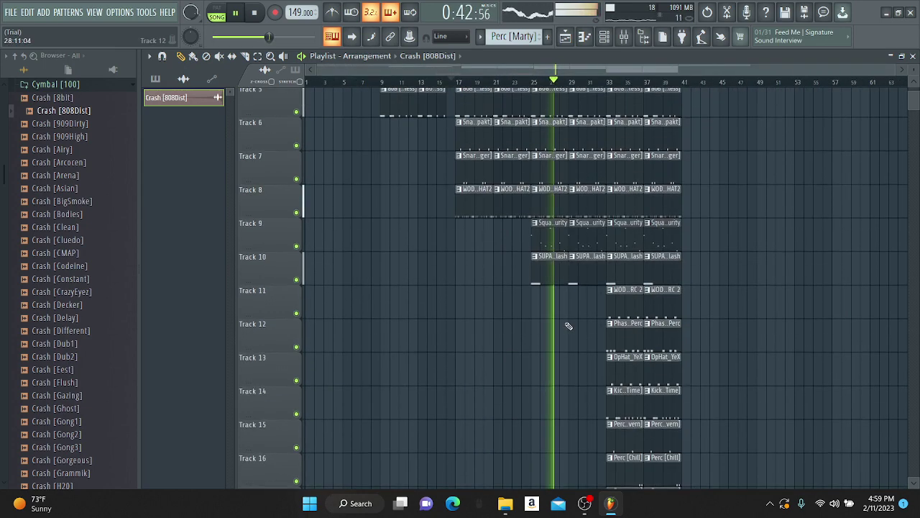
scroll(568, 326, up, 3)
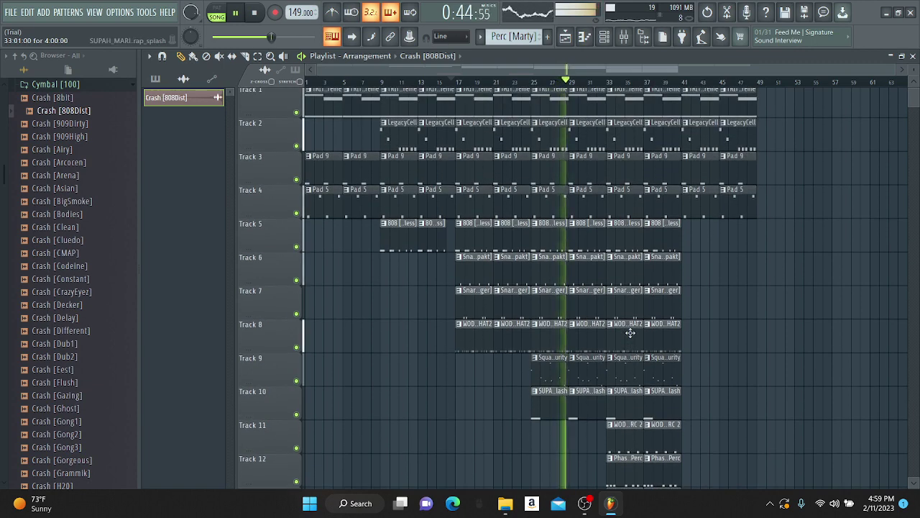
scroll(630, 333, down, 2)
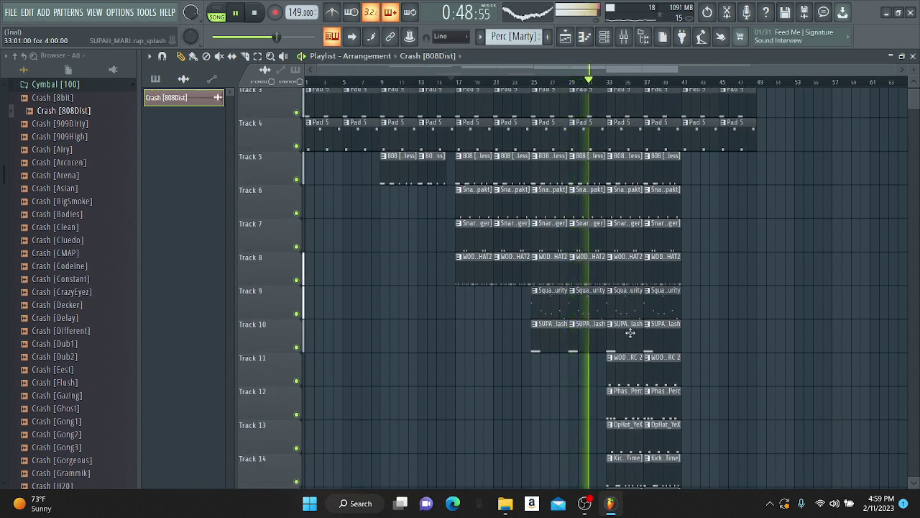
scroll(452, 294, down, 3)
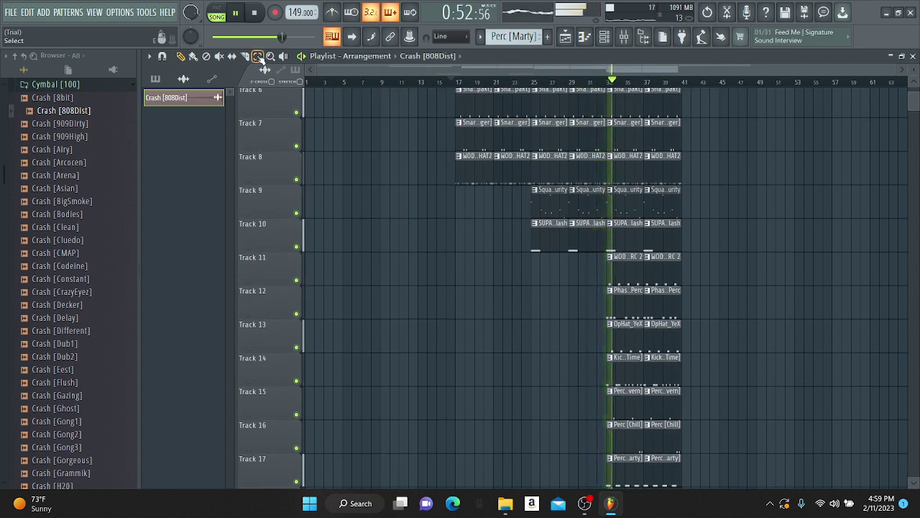
scroll(568, 317, down, 4)
scroll(581, 329, up, 8)
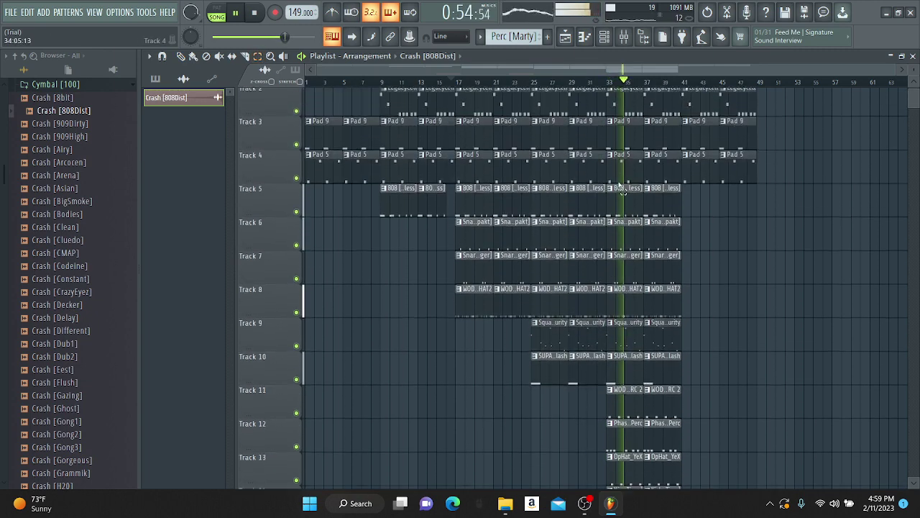
scroll(574, 71, right, 3)
scroll(568, 86, left, 3)
scroll(591, 158, down, 6)
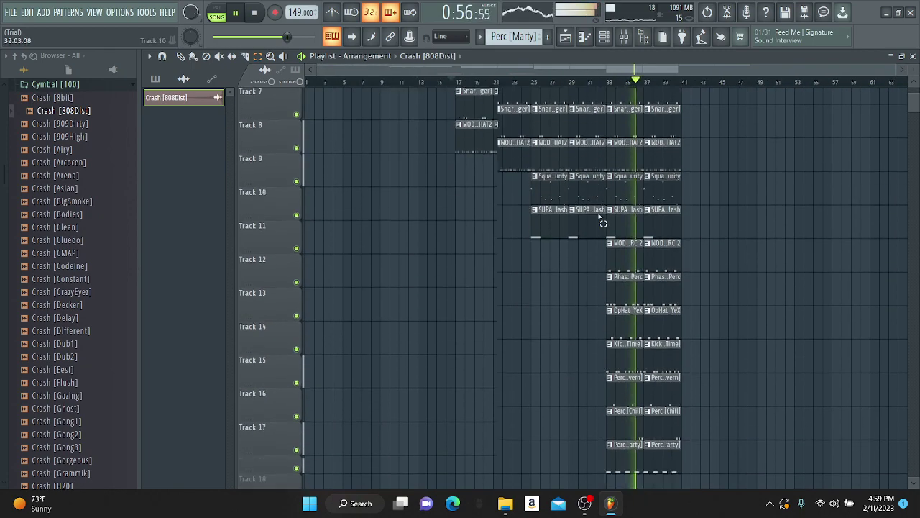
drag(770, 440, 625, 240)
key(ctrl+b)
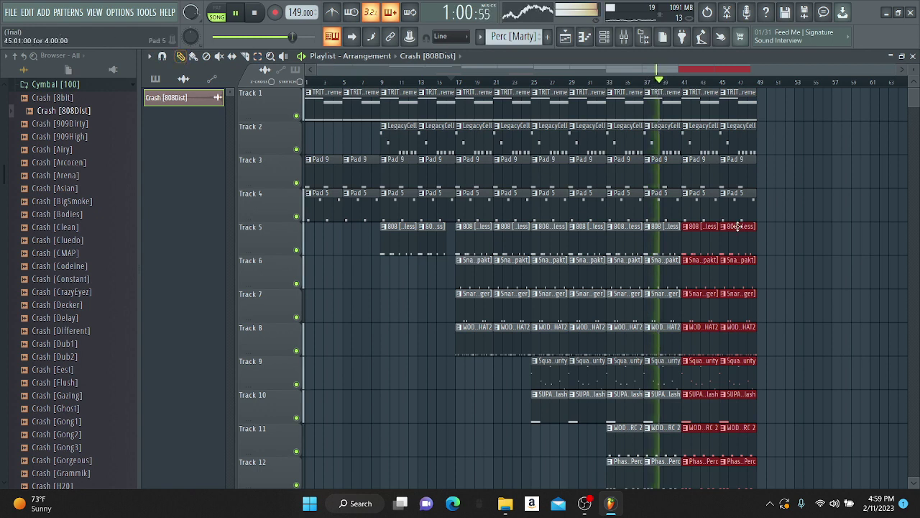
Step: Delete the snare and hi-hat clips on Tracks 6 to 8 in bars 41 to 48
click(835, 272)
right_click(836, 272)
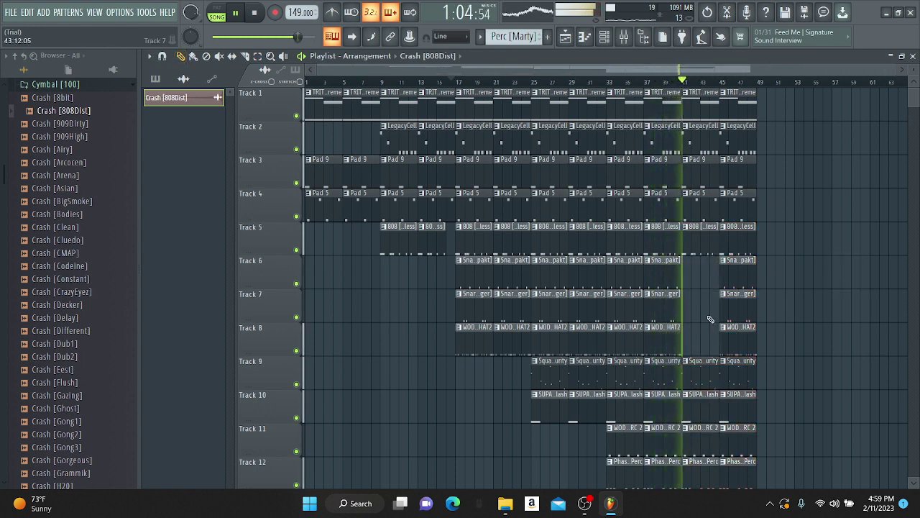
right_click(729, 275)
right_click(729, 308)
right_click(729, 335)
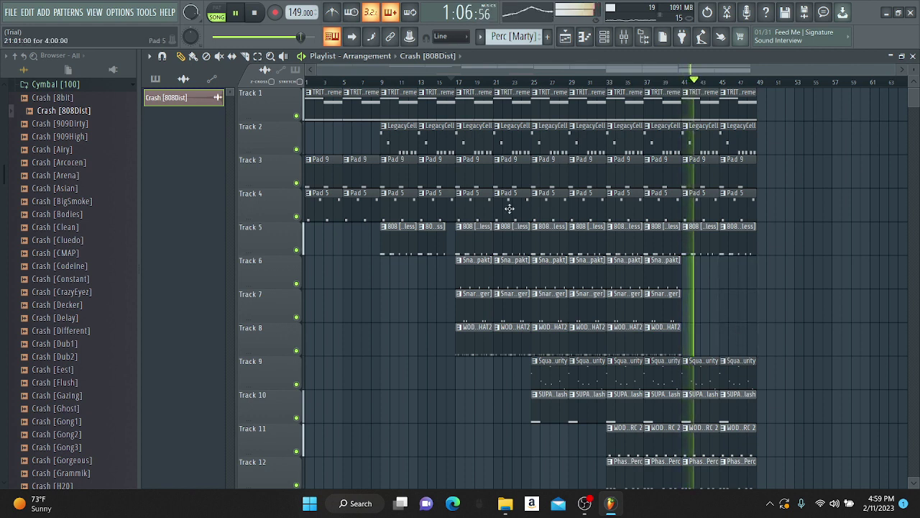
Step: Select the bars 41 to 48 clips on Tracks 1 to 5 and duplicate them twice, through bar 64
drag(830, 256, 683, 88)
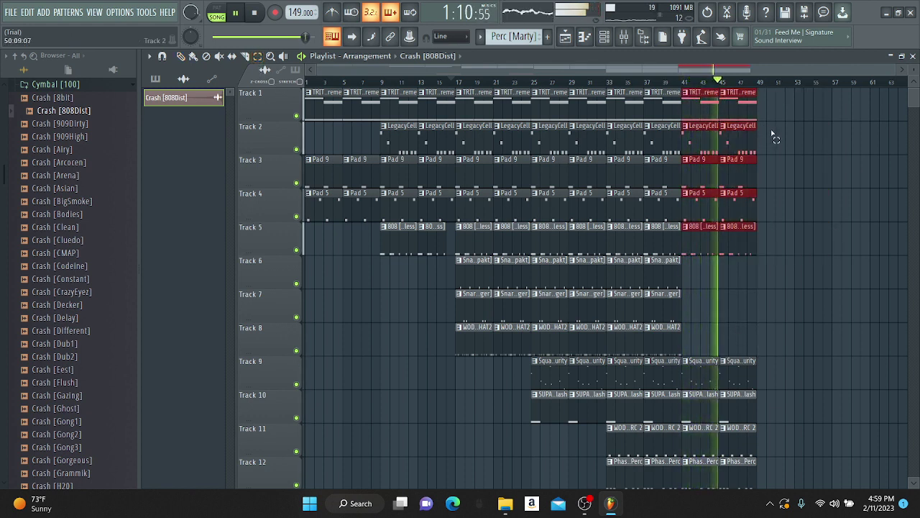
key(ctrl+b)
key(ctrl+b)
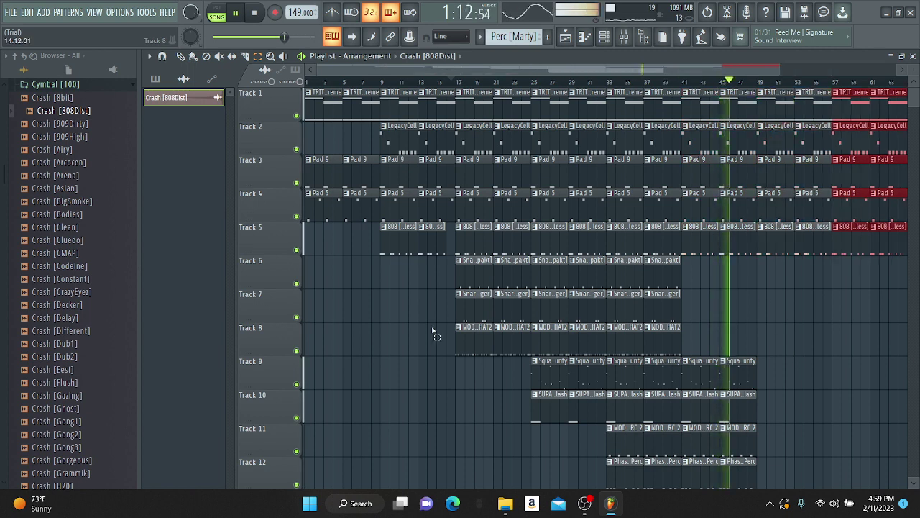
Step: Copy the bars 25 to 32 snare and hi-hat clips on Tracks 6 to 8 to about bar 49
drag(532, 423, 457, 256)
key(ctrl+b)
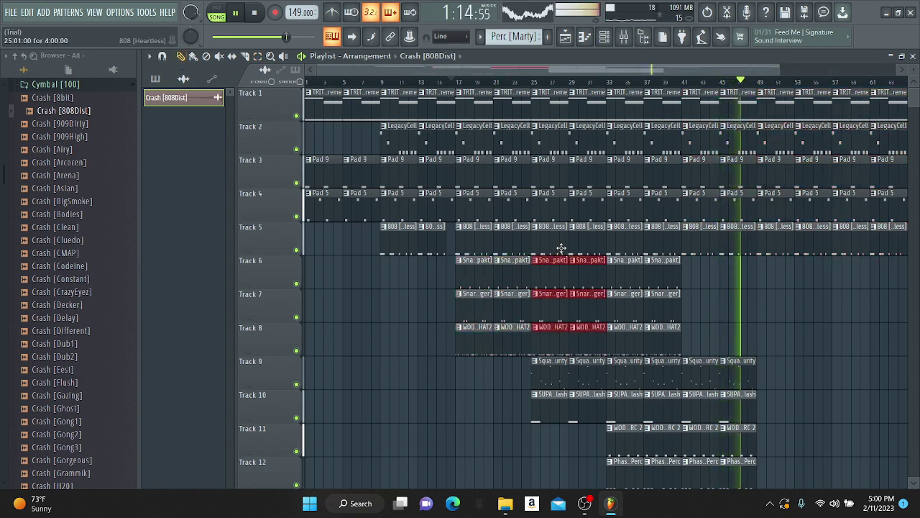
drag(556, 272, 840, 273)
click(781, 267)
Step: Delete the 808 [Heartless] clips on Track 5 in bars 49 to 56 and stop playback
right_click(770, 244)
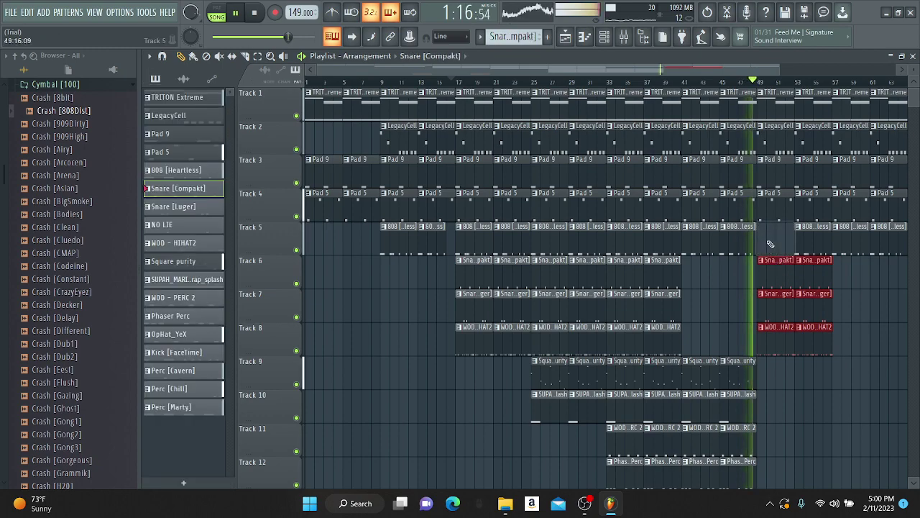
scroll(820, 302, down, 3)
key(space)
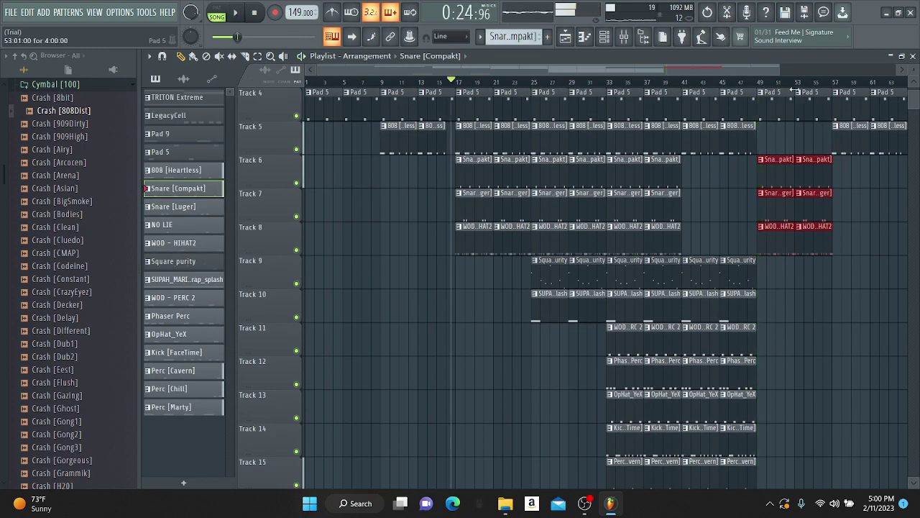
Step: Align the start of the copied snare and hi-hat clips on Tracks 6 to 8 exactly with bar 49
scroll(796, 85, up, 3)
scroll(796, 85, up, 3)
drag(637, 80, 781, 82)
scroll(782, 83, up, 7)
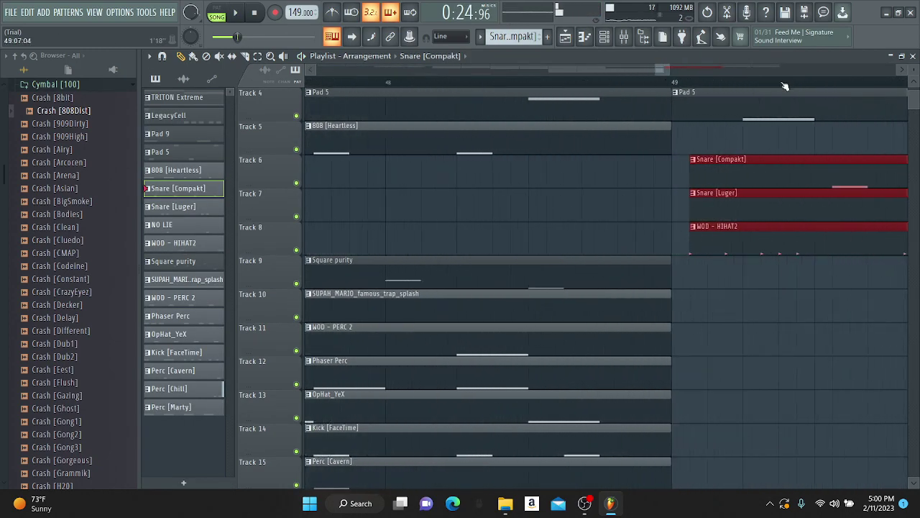
drag(720, 171, 686, 171)
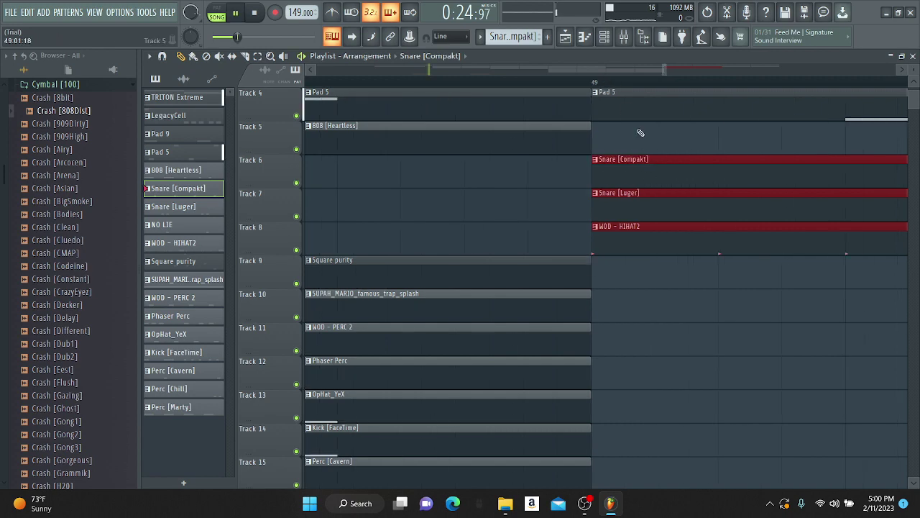
Step: Play the arrangement from about bar 47 to hear the change into the bar 49 section
key(space)
scroll(620, 81, down, 4)
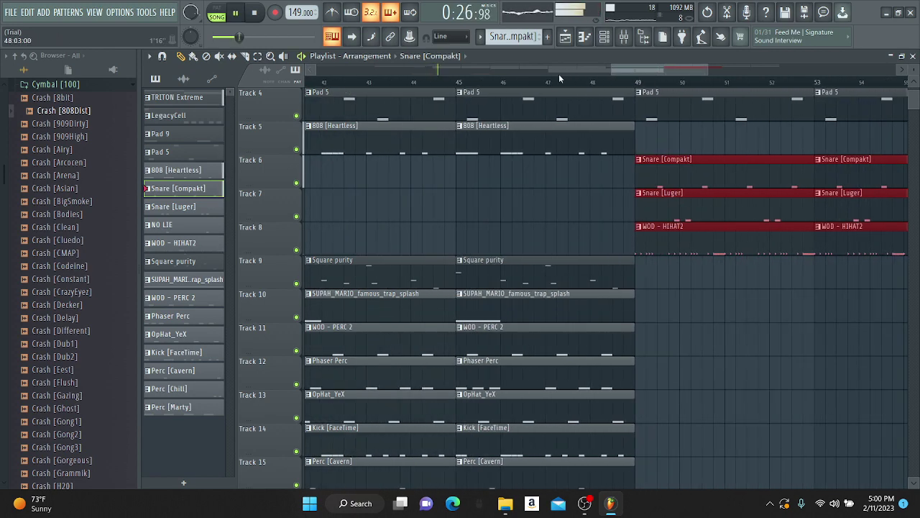
click(551, 79)
scroll(548, 82, down, 3)
scroll(579, 269, down, 1)
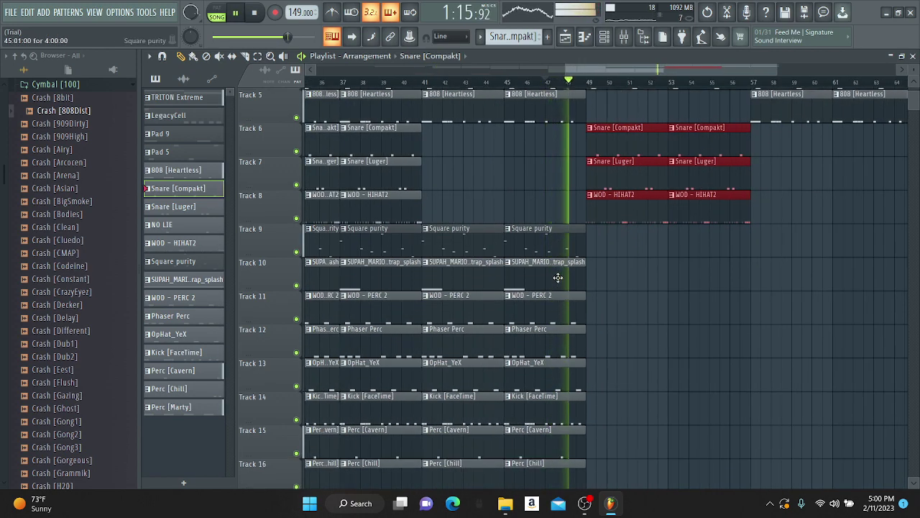
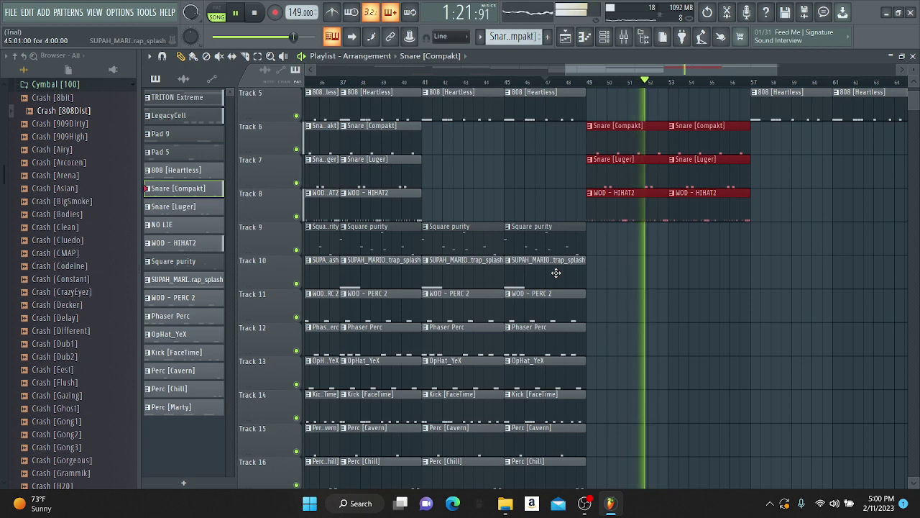
Step: Place two NO LIE pattern clips on Track 18 across bars 25 to 32 and play from bar 26
click(192, 229)
scroll(421, 84, down, 5)
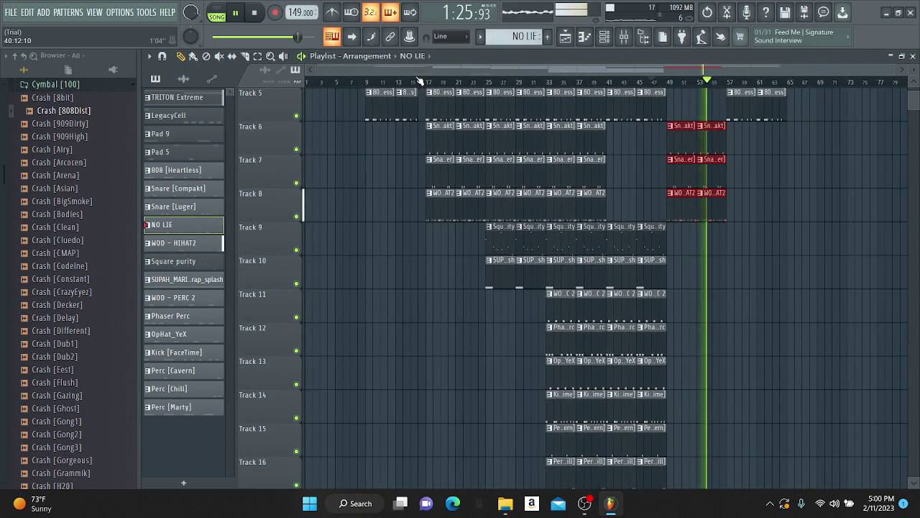
scroll(418, 203, up, 2)
scroll(417, 204, down, 6)
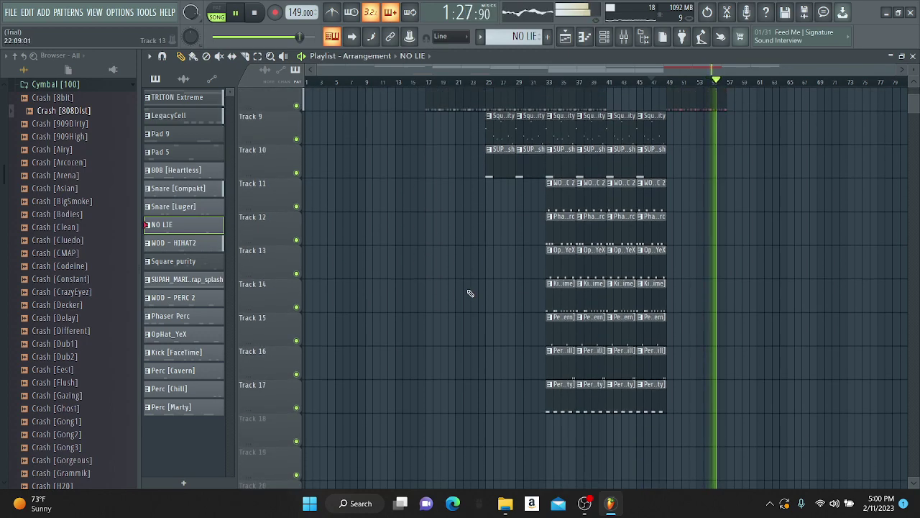
click(558, 407)
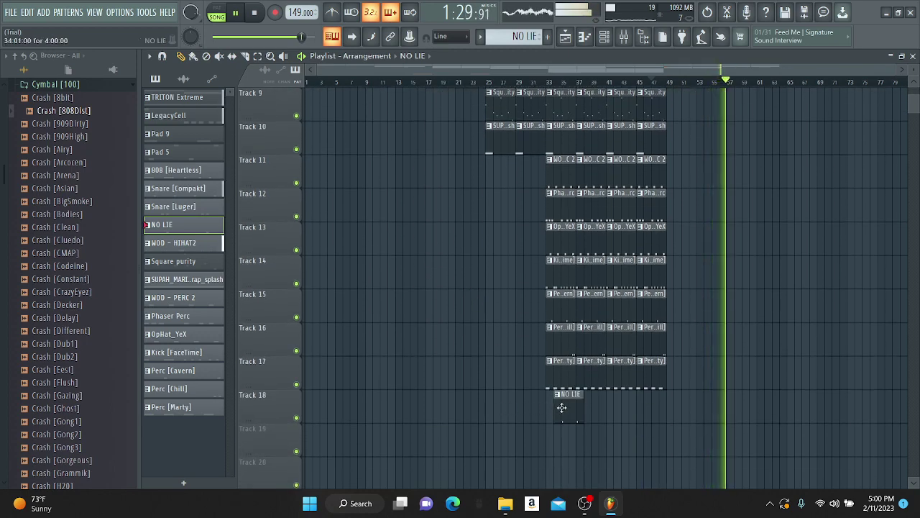
scroll(552, 285, down, 5)
scroll(553, 286, up, 2)
drag(551, 310, 517, 301)
scroll(525, 302, up, 8)
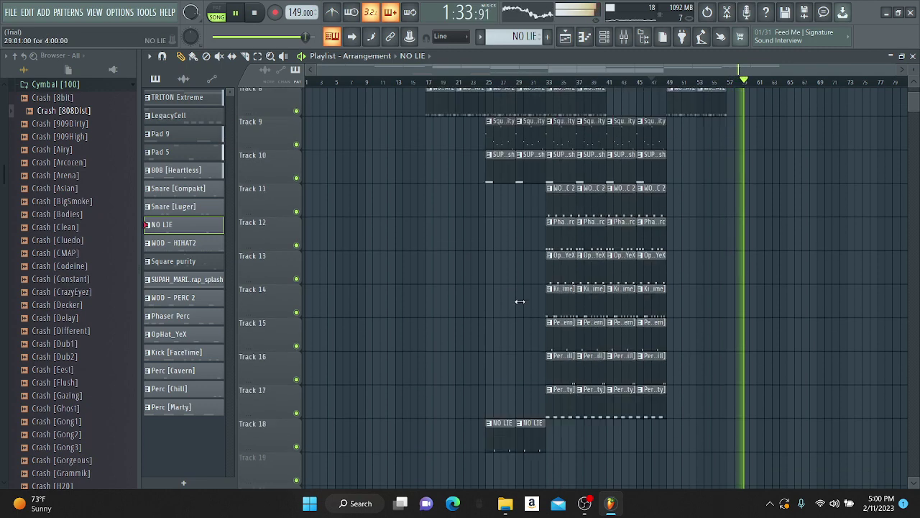
click(495, 81)
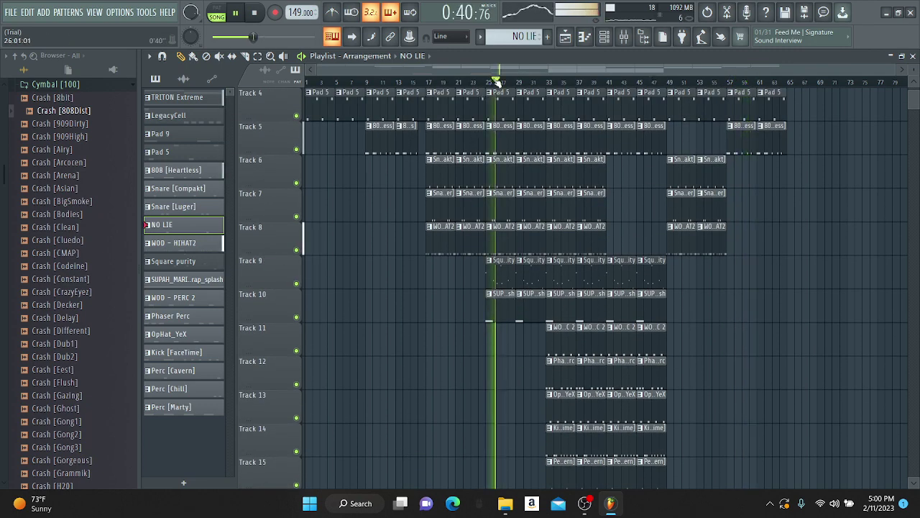
scroll(493, 216, down, 4)
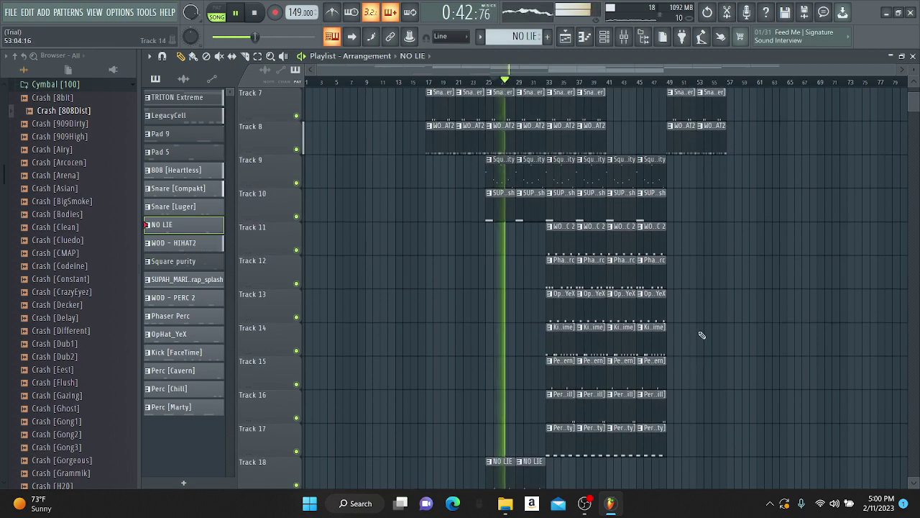
Step: Add two NO LIE pattern clips on Track 18 across bars 57 to 64
scroll(538, 114, up, 4)
drag(540, 69, 615, 70)
scroll(641, 259, down, 6)
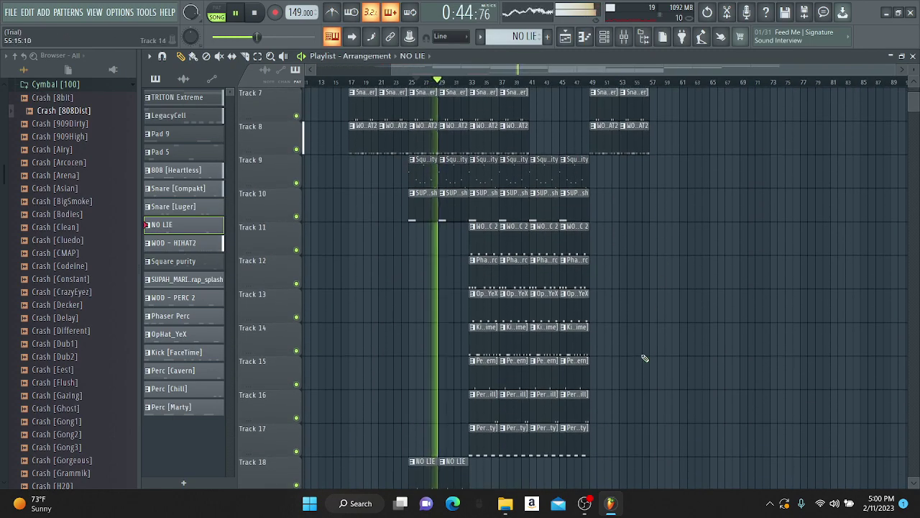
click(650, 375)
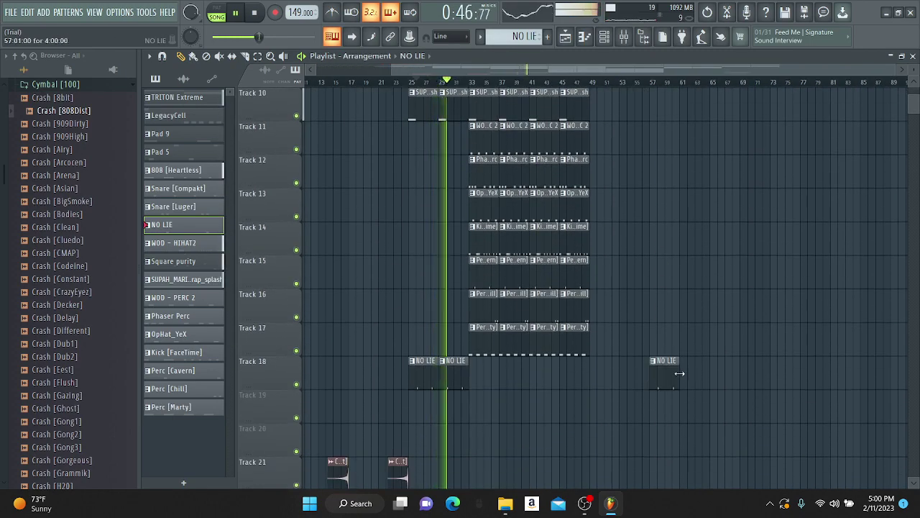
click(682, 373)
Step: Select the bars 49 to 56 snare and hi-hat clips on Tracks 6 to 8 and duplicate them into bars 57 to 64
scroll(683, 371, up, 4)
click(259, 57)
scroll(727, 253, up, 3)
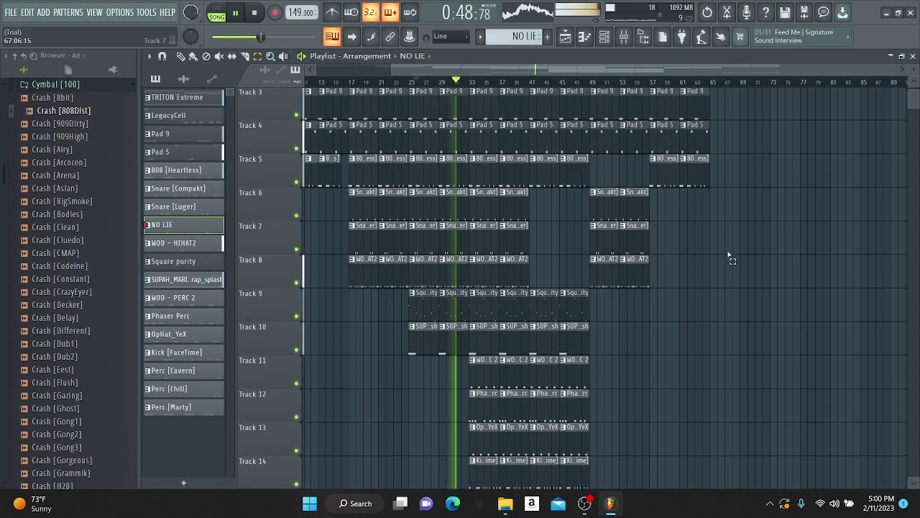
drag(709, 277, 604, 225)
key(ctrl+b)
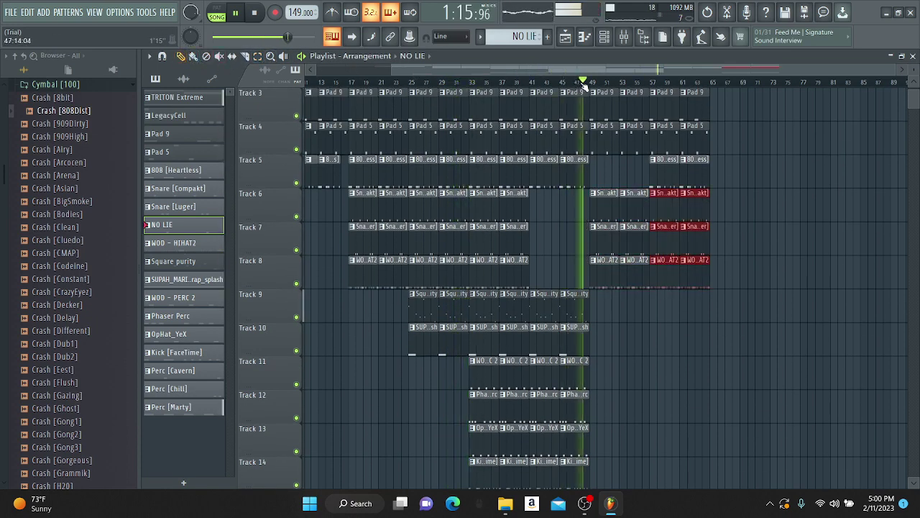
Step: Stop playback and add another reversed Crash [808Dist] clip on Track 21 near bar 47
scroll(584, 86, up, 3)
scroll(664, 393, down, 6)
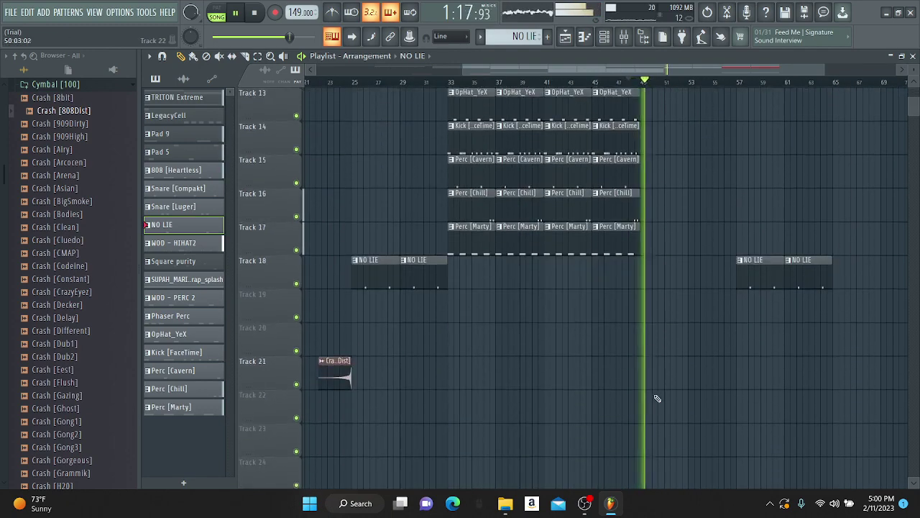
click(336, 304)
key(space)
click(622, 294)
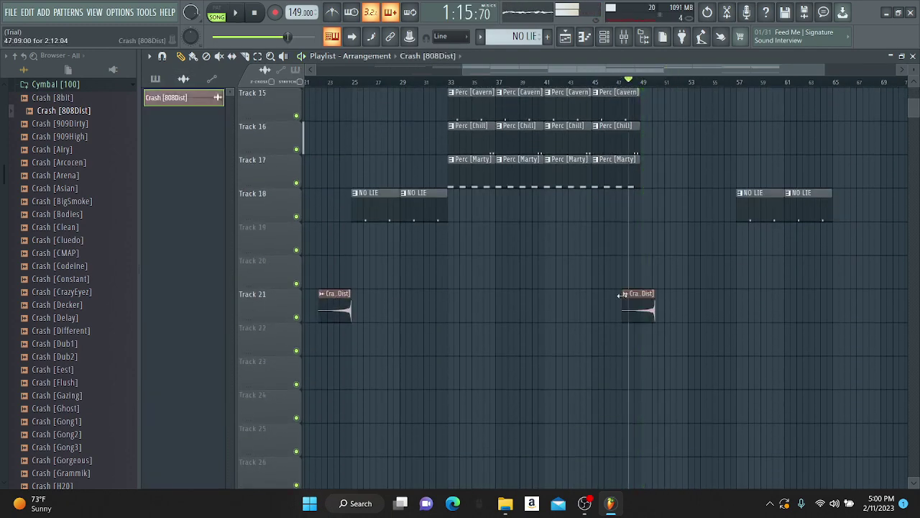
Step: Align the end of the new Crash [808Dist] clip with bar 49 and play the transition
scroll(640, 66, up, 8)
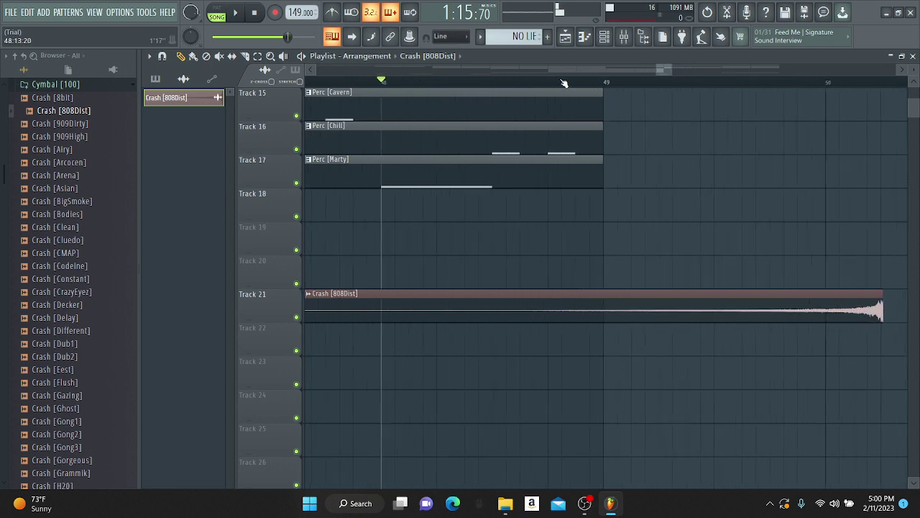
drag(815, 291, 607, 307)
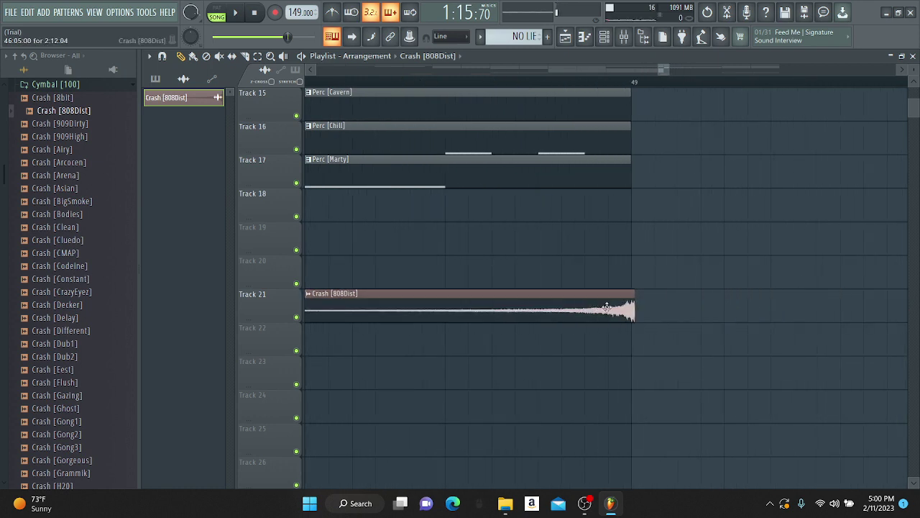
scroll(650, 85, up, 3)
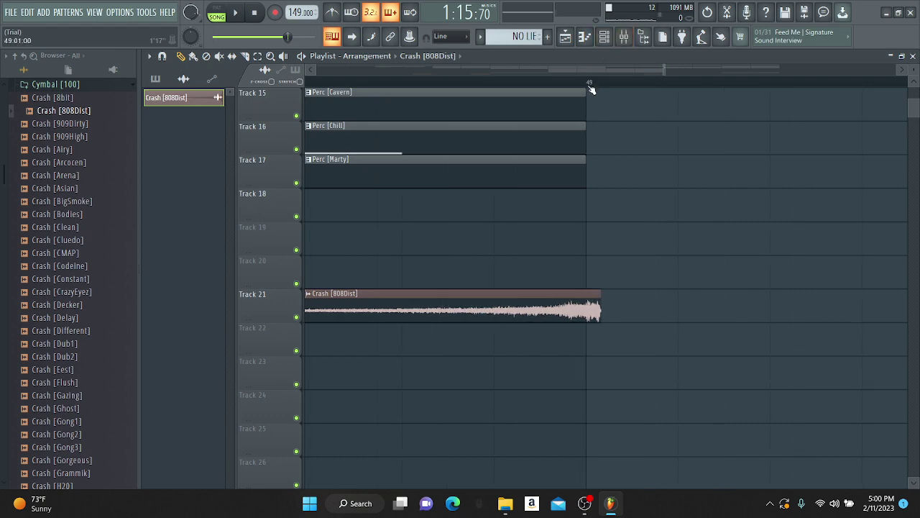
drag(601, 310, 576, 307)
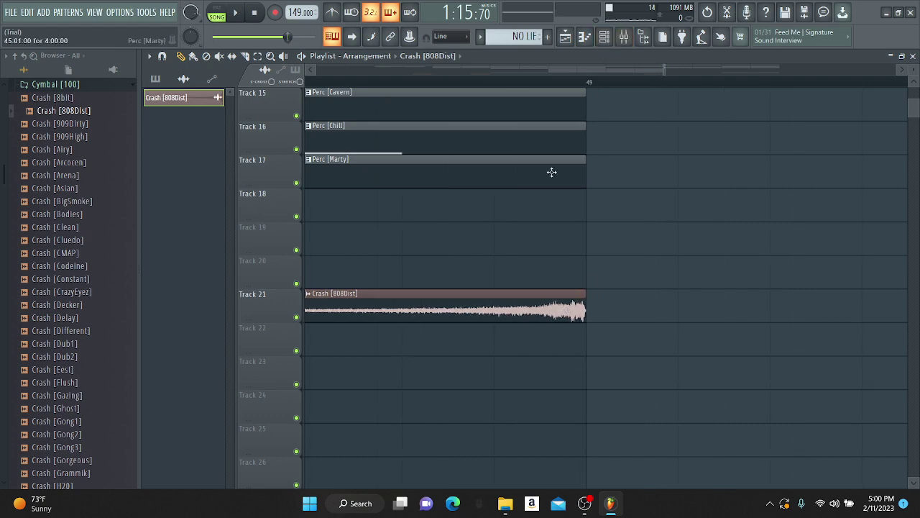
key(space)
scroll(507, 84, down, 5)
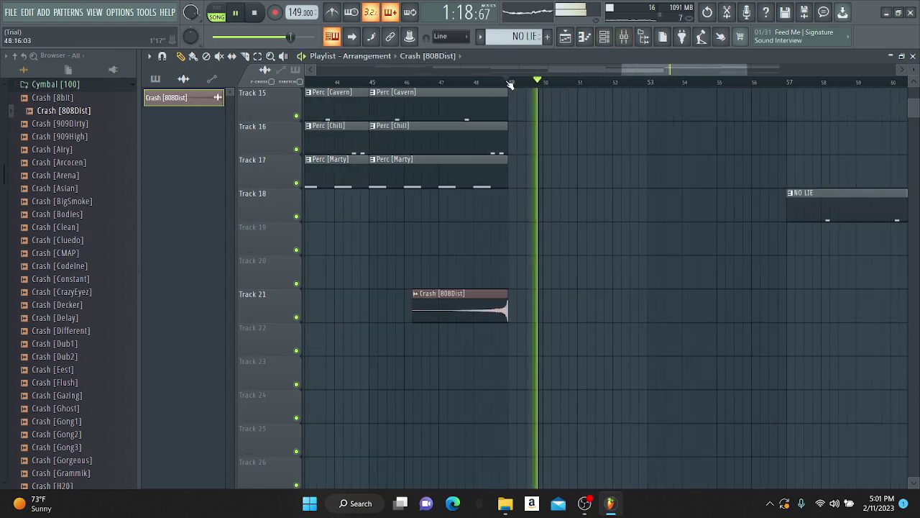
Step: Place two Kick [FaceTime] pattern clips on Track 14 across bars 57 to 64
scroll(598, 265, up, 3)
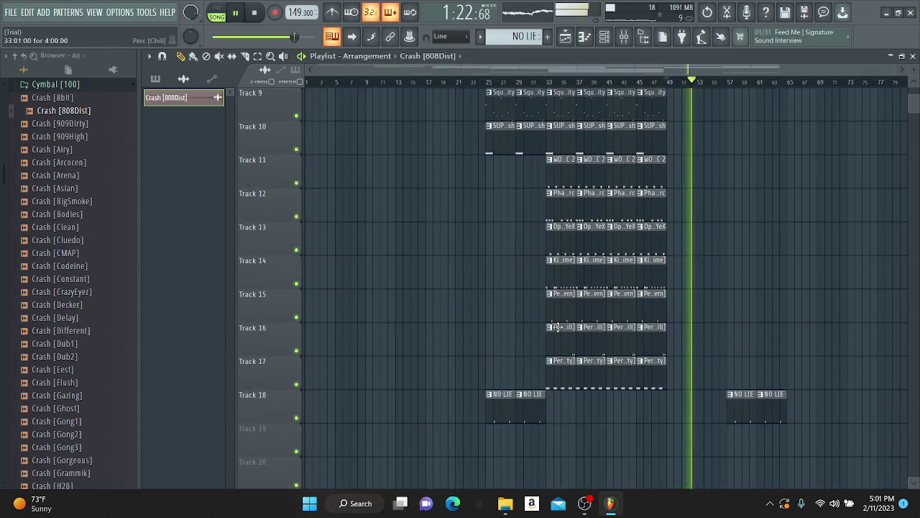
click(592, 281)
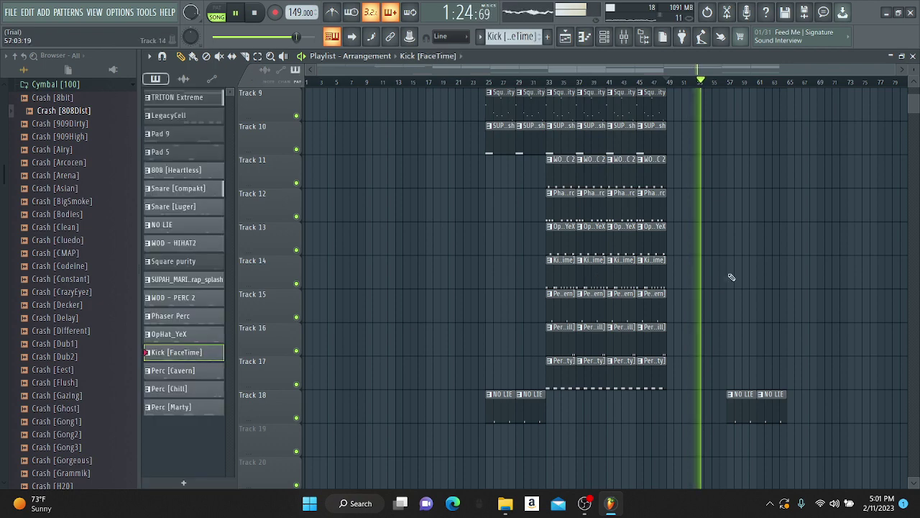
click(730, 278)
click(772, 275)
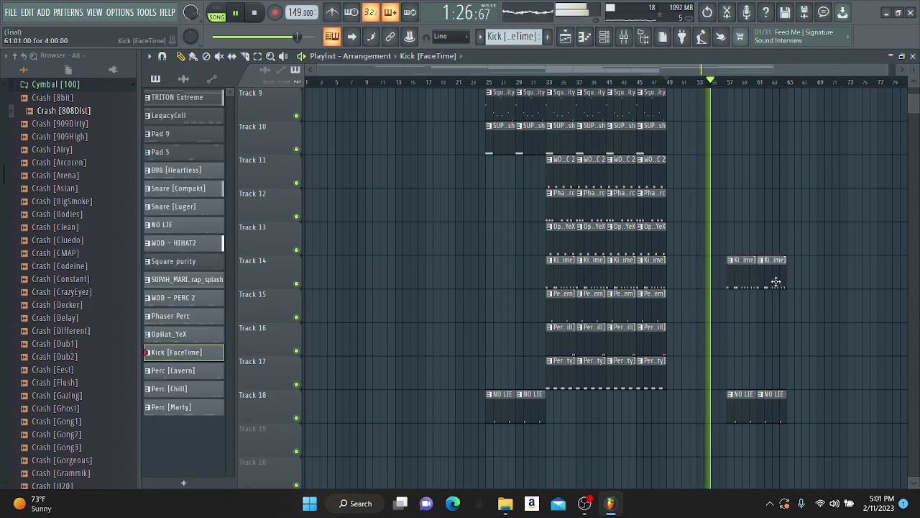
Step: Delete the 808 [Heartless] clips on Track 5 in bars 57 to 64
scroll(777, 288, up, 4)
right_click(748, 180)
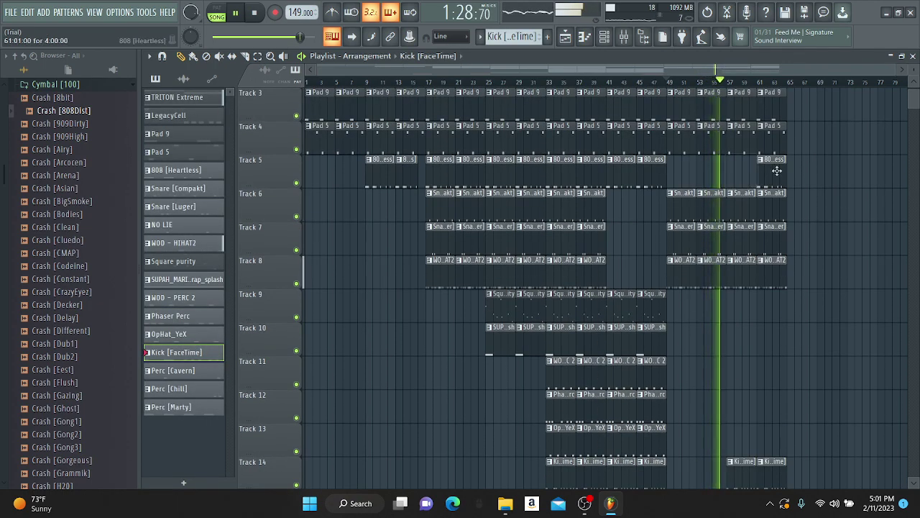
scroll(750, 273, down, 4)
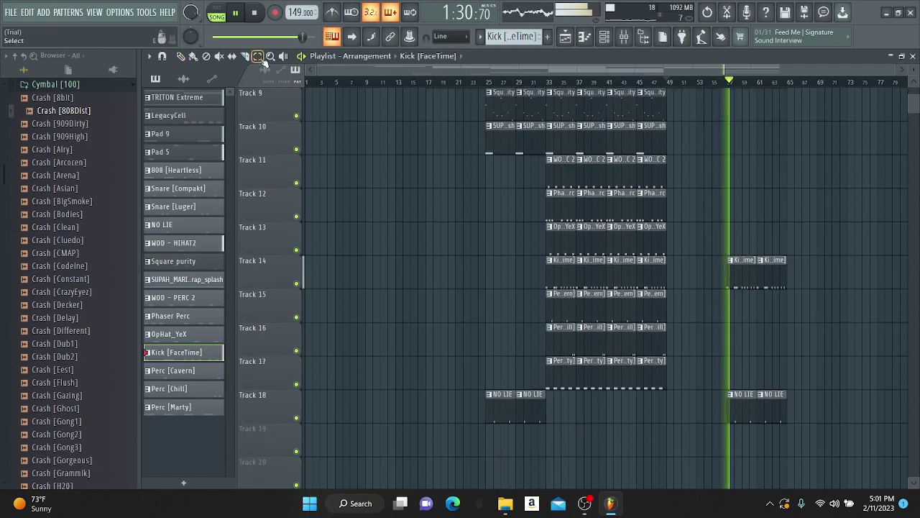
Step: Duplicate the clips on Tracks 1 to 4 into bars 65 to 80 and the Kick [FaceTime] clips into bars 65 to 72
scroll(791, 288, up, 5)
drag(834, 220, 691, 115)
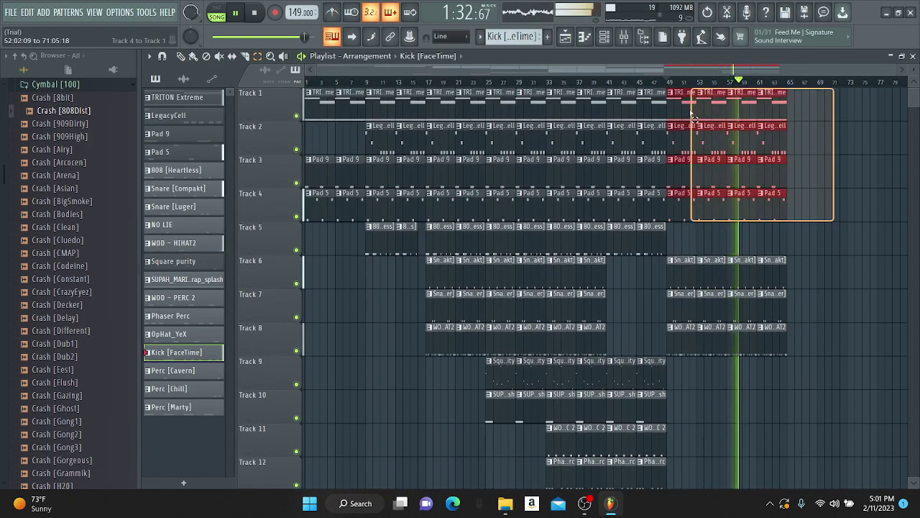
scroll(827, 302, down, 6)
drag(820, 316, 766, 309)
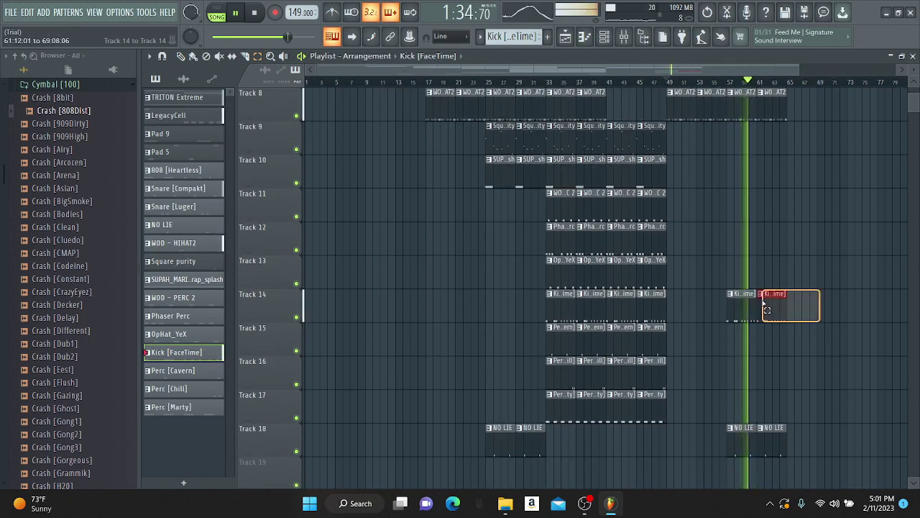
Step: Place two Square purity pattern clips on Track 9 across bars 65 to 72
scroll(271, 106, up, 2)
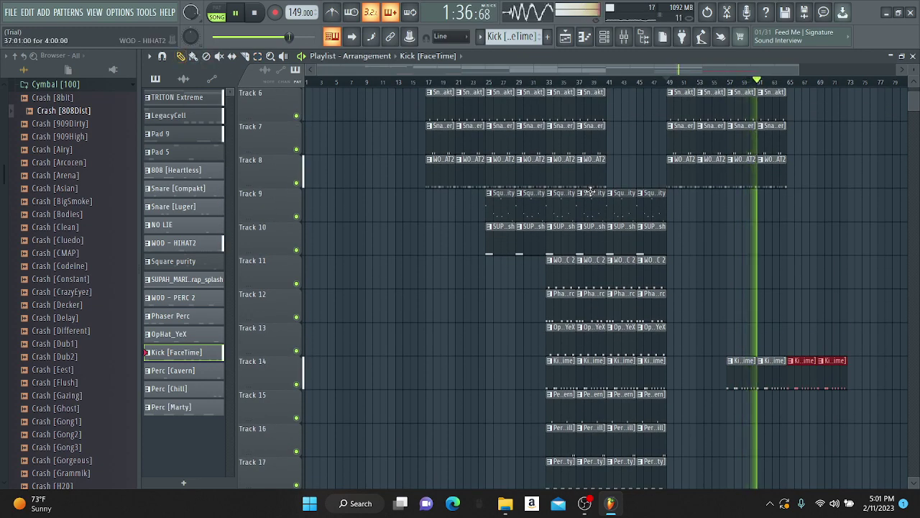
scroll(631, 211, up, 4)
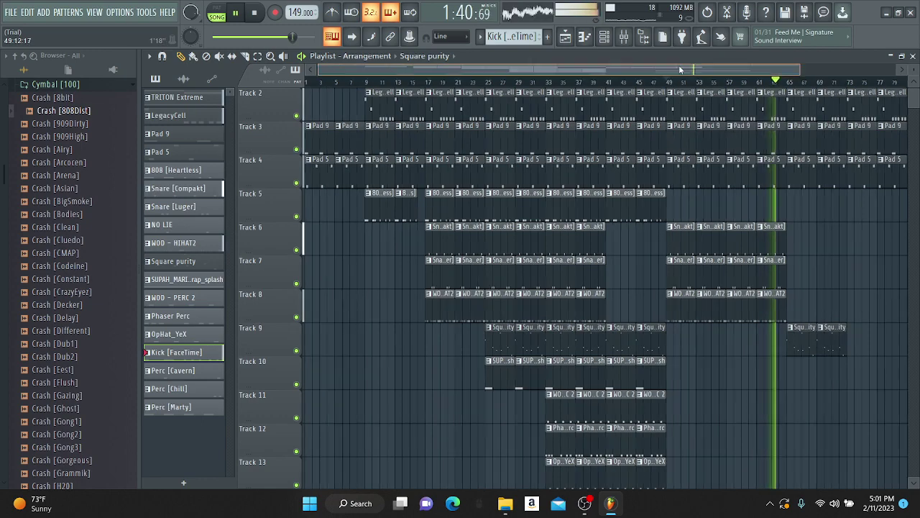
Step: Duplicate the full section of clips in bars 33 to 40 and move the copy to bars 81 to 88
drag(683, 70, 735, 70)
scroll(664, 333, down, 4)
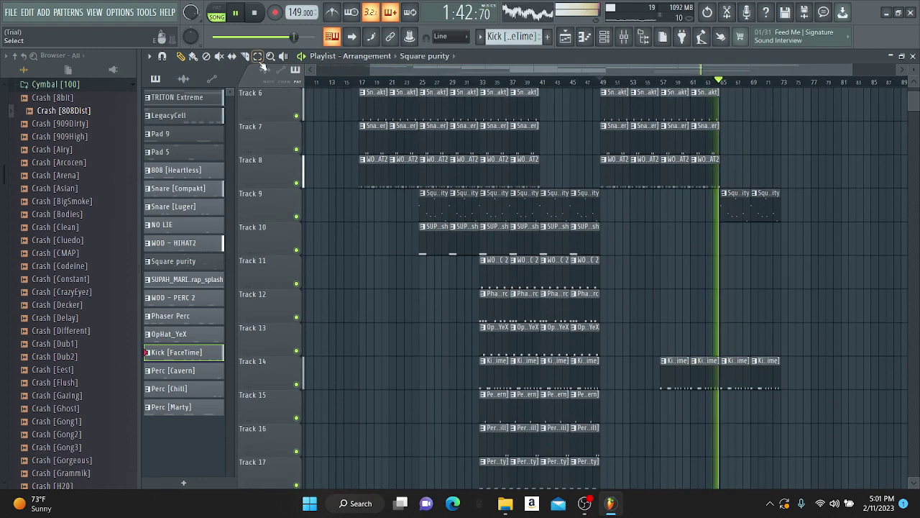
click(261, 60)
scroll(512, 357, down, 6)
drag(501, 335, 514, 21)
key(ctrl+b)
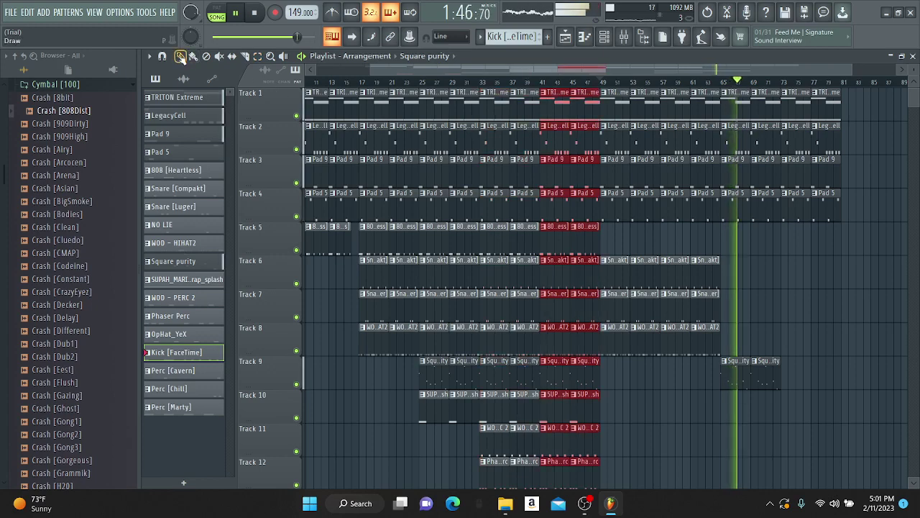
drag(558, 114, 848, 112)
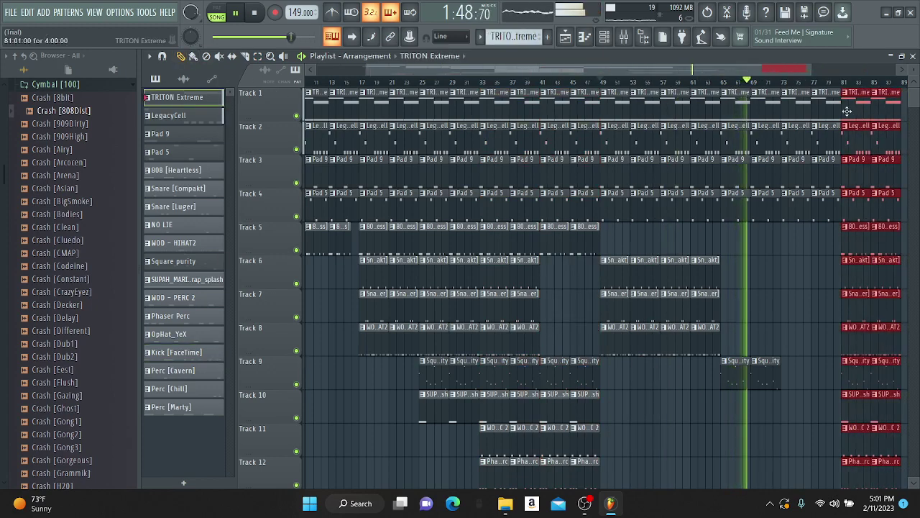
Step: Fill bars 73 to 80 with two Square purity clips on Track 9 and two Snare [Compakt] clips on Track 6
scroll(781, 256, down, 5)
click(740, 207)
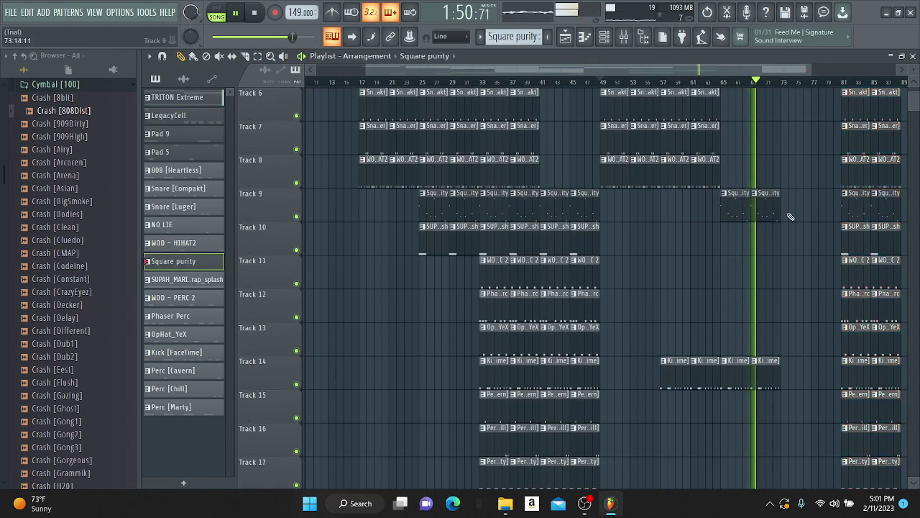
click(791, 212)
click(827, 208)
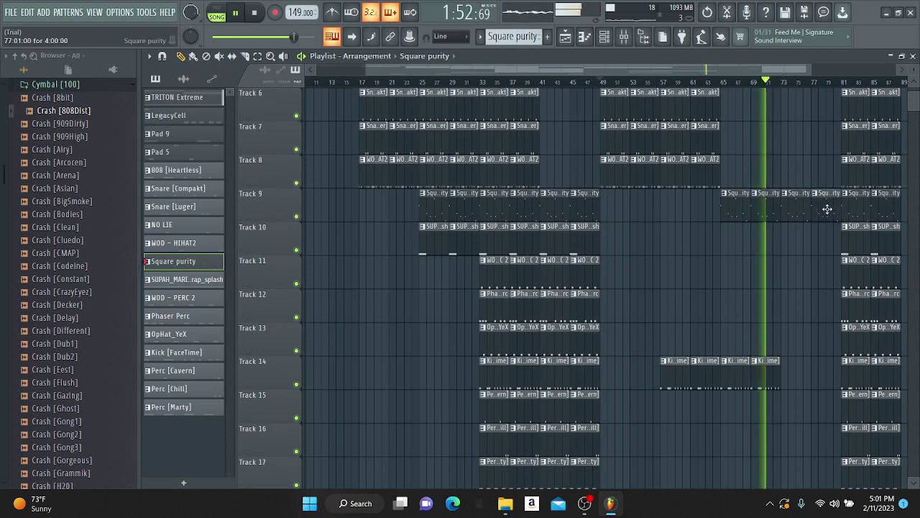
scroll(828, 208, up, 2)
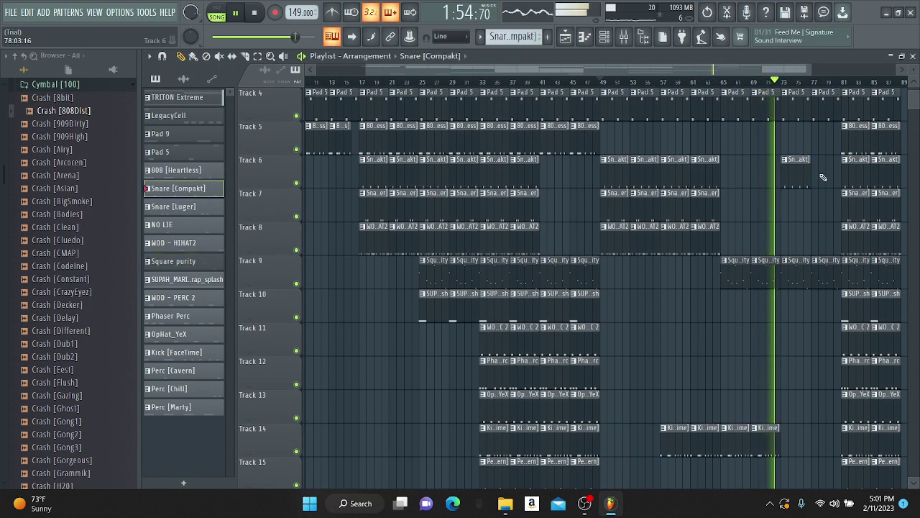
Step: Add another reversed Crash [808Dist] clip on Track 21 and align its end with the start of bar 81
scroll(748, 266, down, 9)
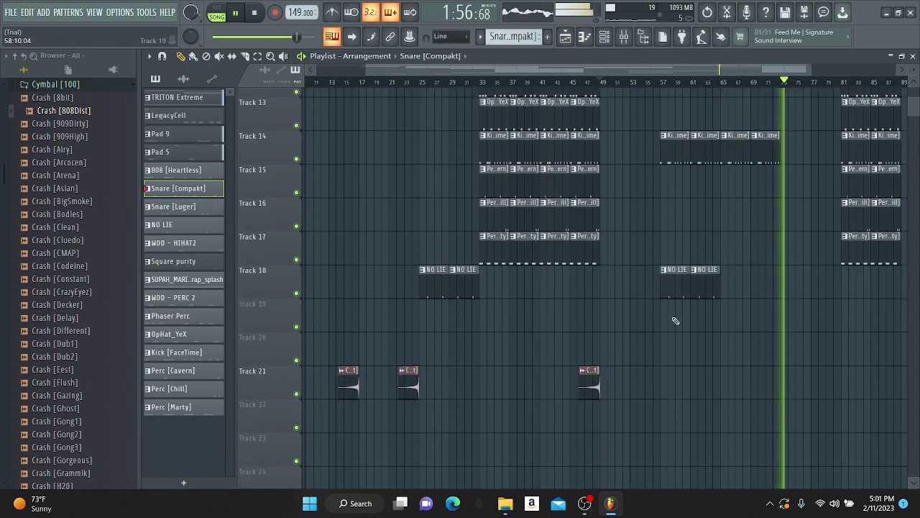
click(589, 381)
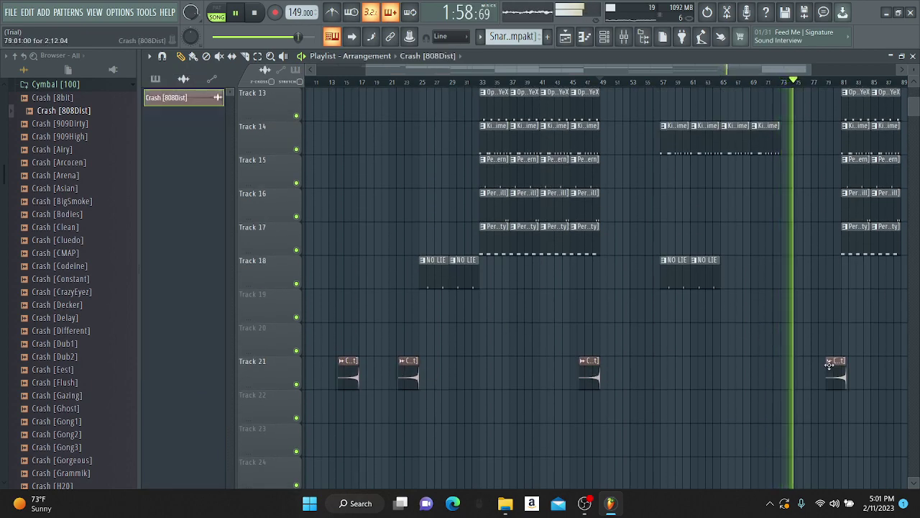
scroll(830, 364, up, 8)
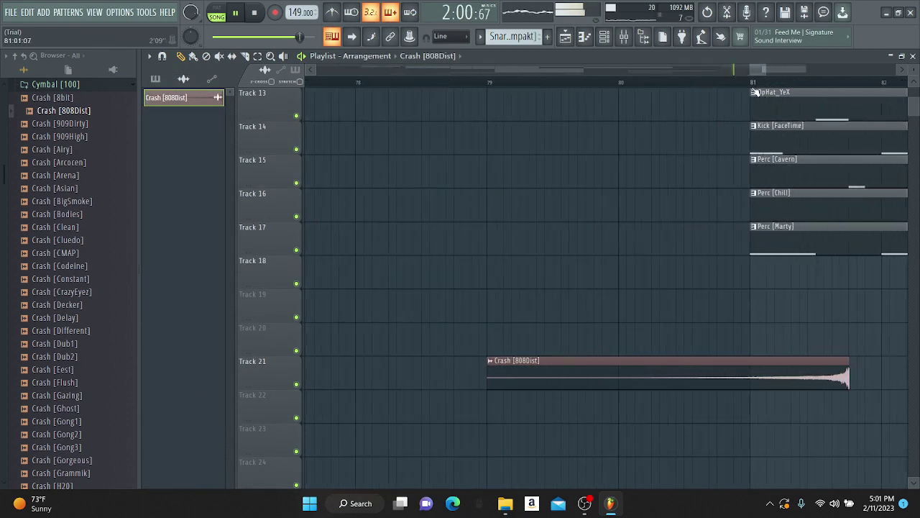
scroll(755, 92, up, 2)
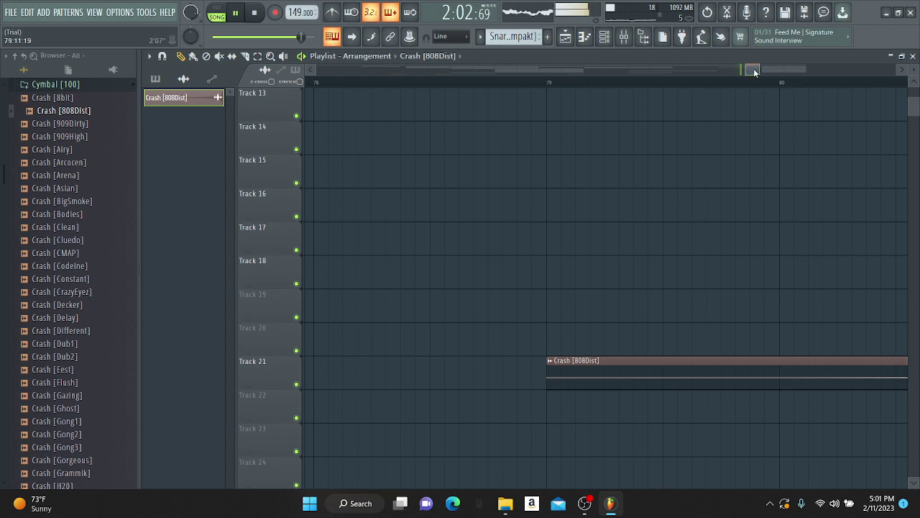
mouse_move(755, 72)
mouse_down()
mouse_move(775, 74)
mouse_move(766, 74)
mouse_up()
drag(577, 378, 459, 376)
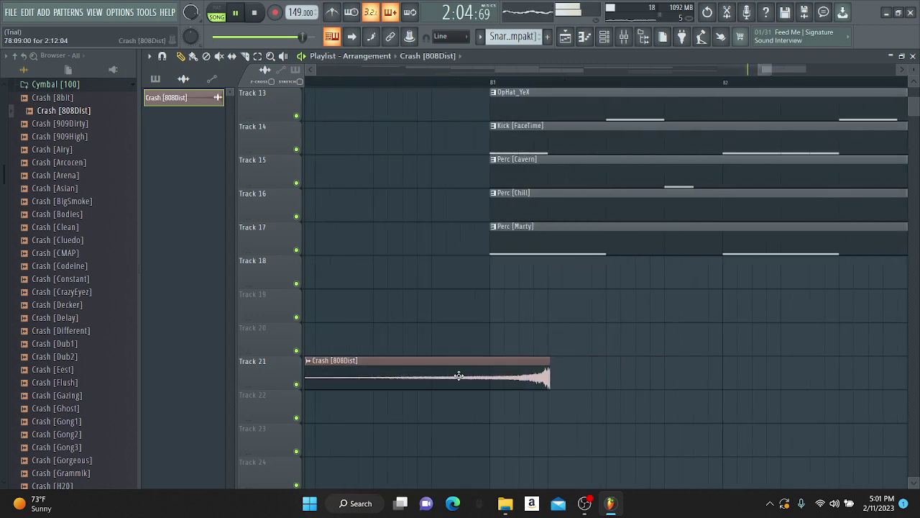
scroll(475, 81, up, 4)
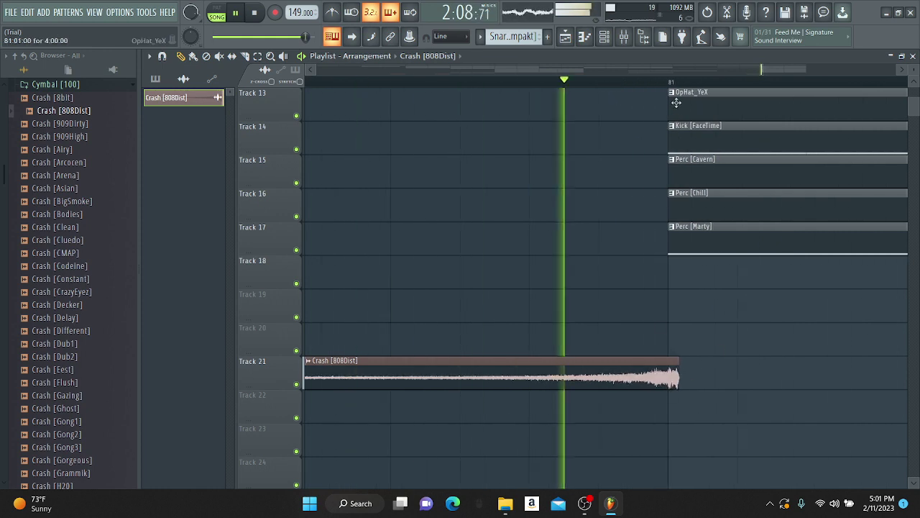
scroll(686, 85, up, 1)
drag(681, 379, 657, 382)
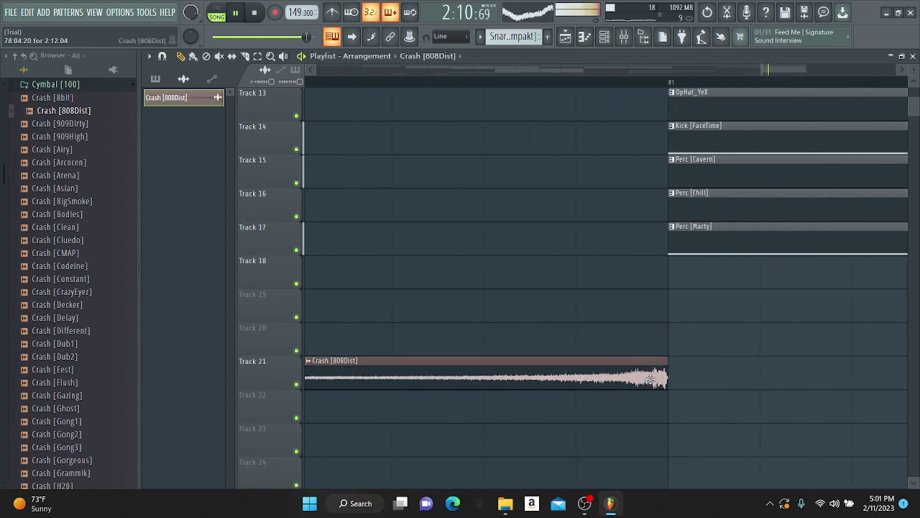
Step: Duplicate the full section of clips in bars 81 to 88 into bars 89 to 96
scroll(606, 94, down, 6)
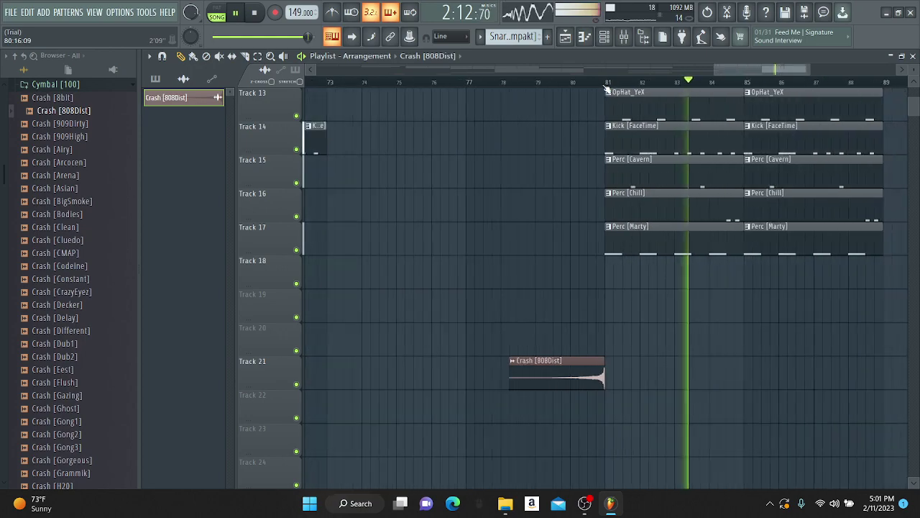
scroll(637, 245, up, 6)
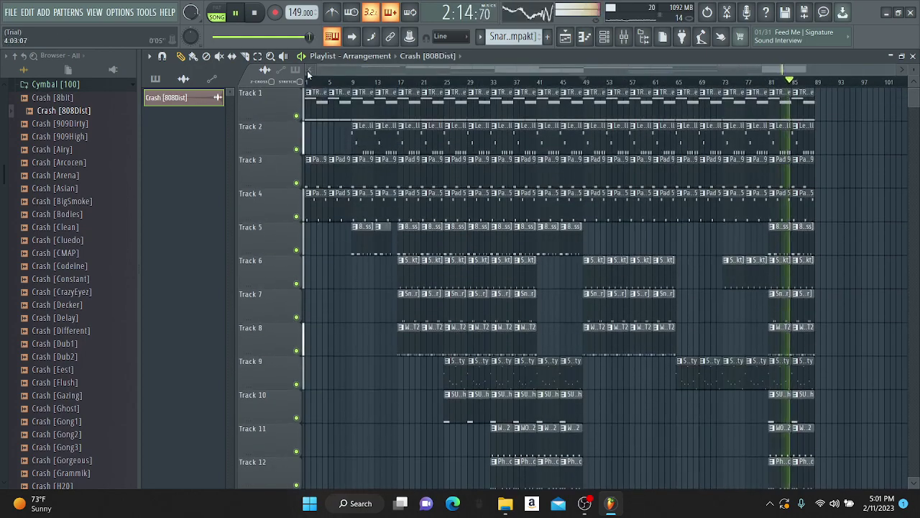
click(259, 57)
scroll(822, 360, down, 5)
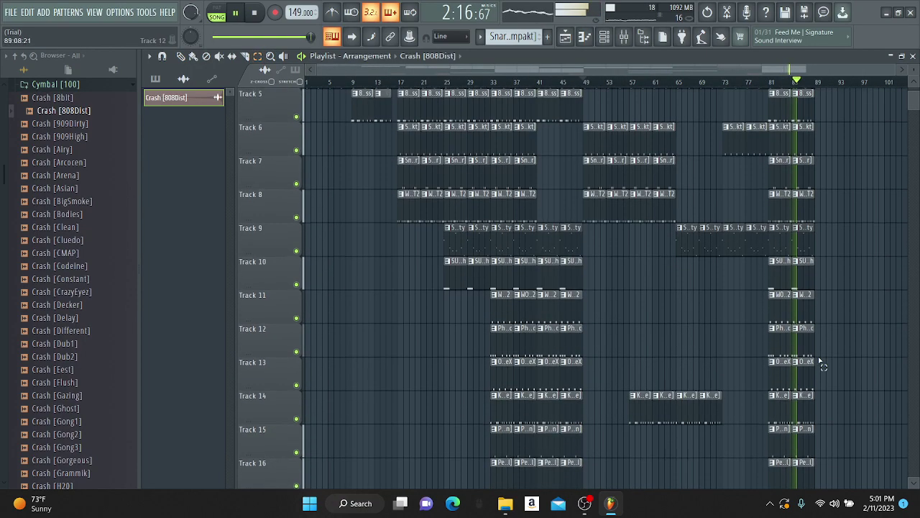
drag(847, 456, 786, 4)
key(ctrl+b)
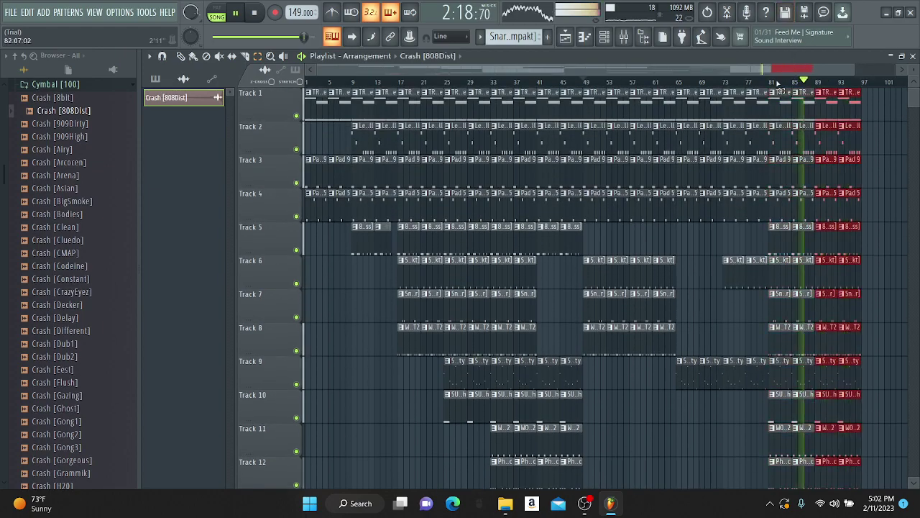
Step: Duplicate the clips on Tracks 1 to 4 and the Square purity clips on Track 9 from bars 89 to 96 into bars 97 to 104
scroll(773, 86, down, 2)
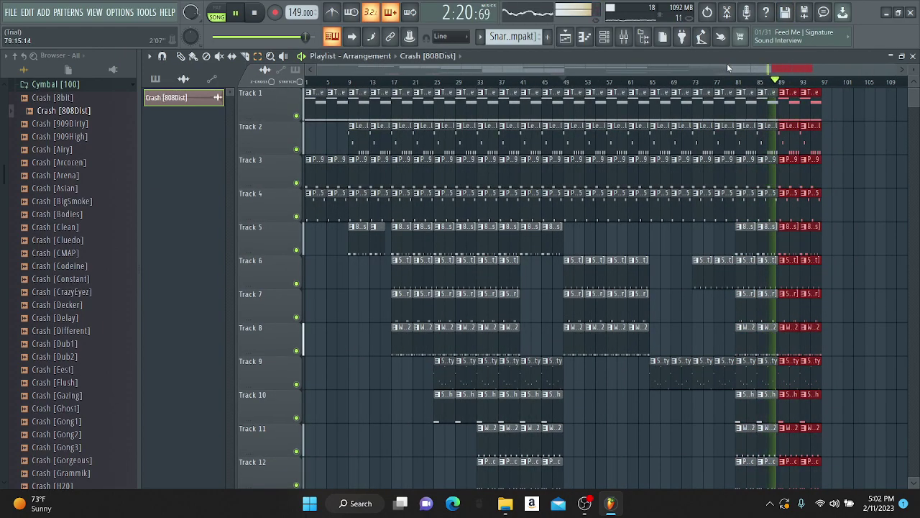
scroll(845, 117, up, 3)
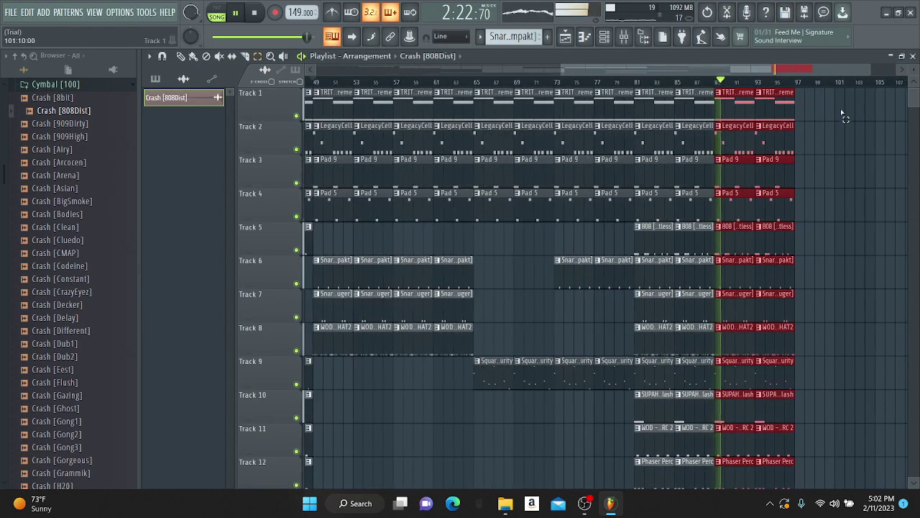
drag(826, 210, 738, 107)
key(ctrl+b)
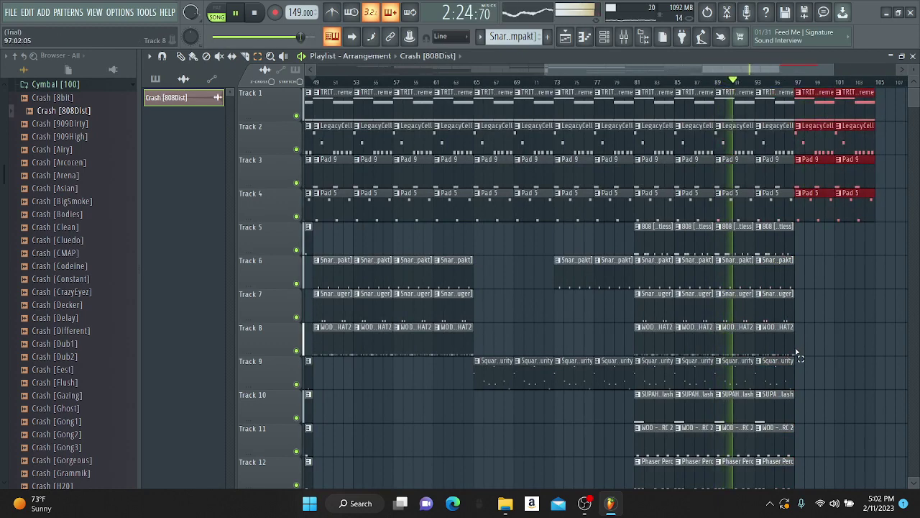
drag(813, 375, 755, 374)
key(ctrl+b)
Step: Listen to the ending from bar 97 with the whole arrangement in view, and stop playback
scroll(715, 86, down, 4)
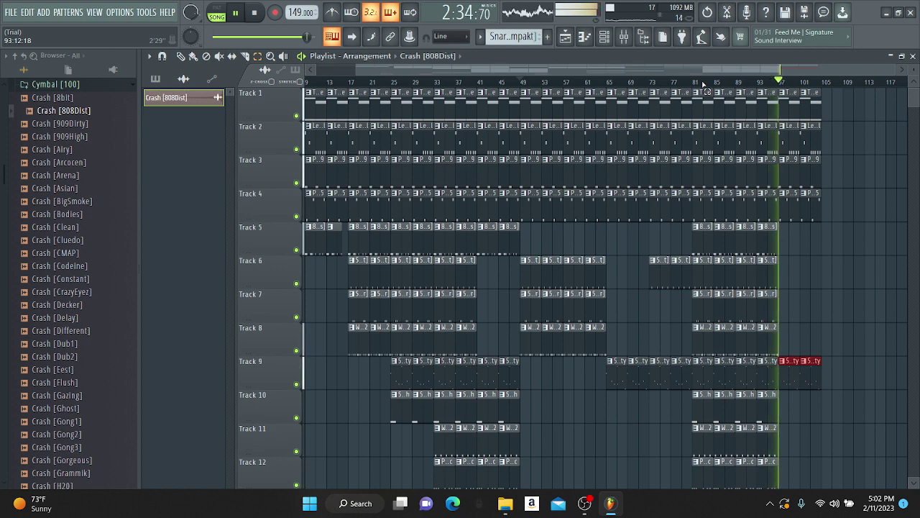
scroll(703, 84, down, 1)
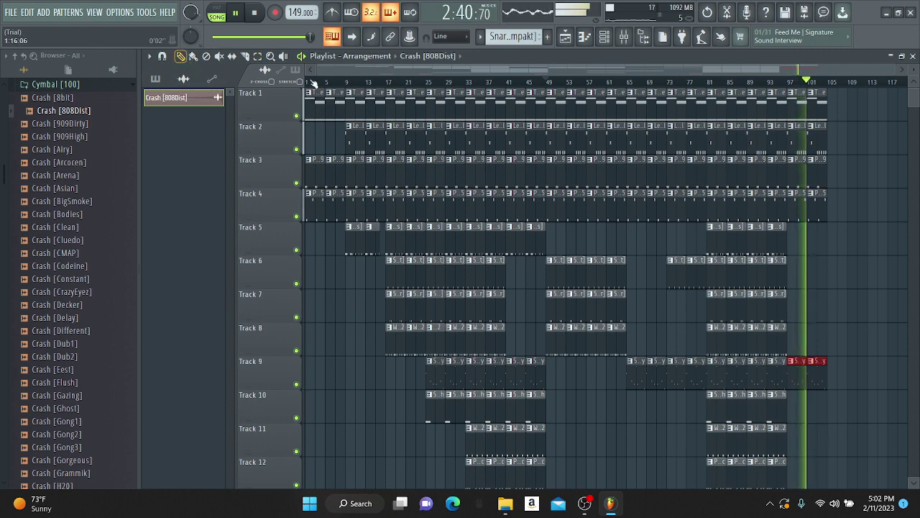
key(space)
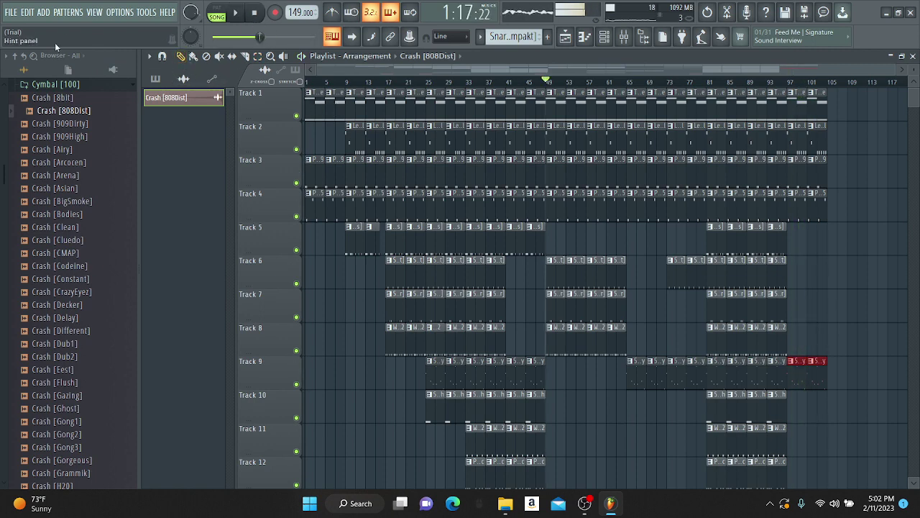
click(588, 504)
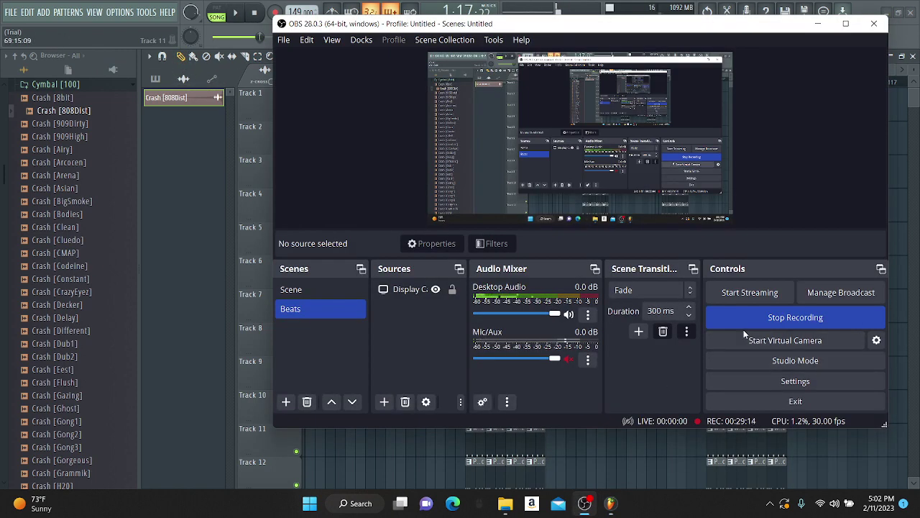